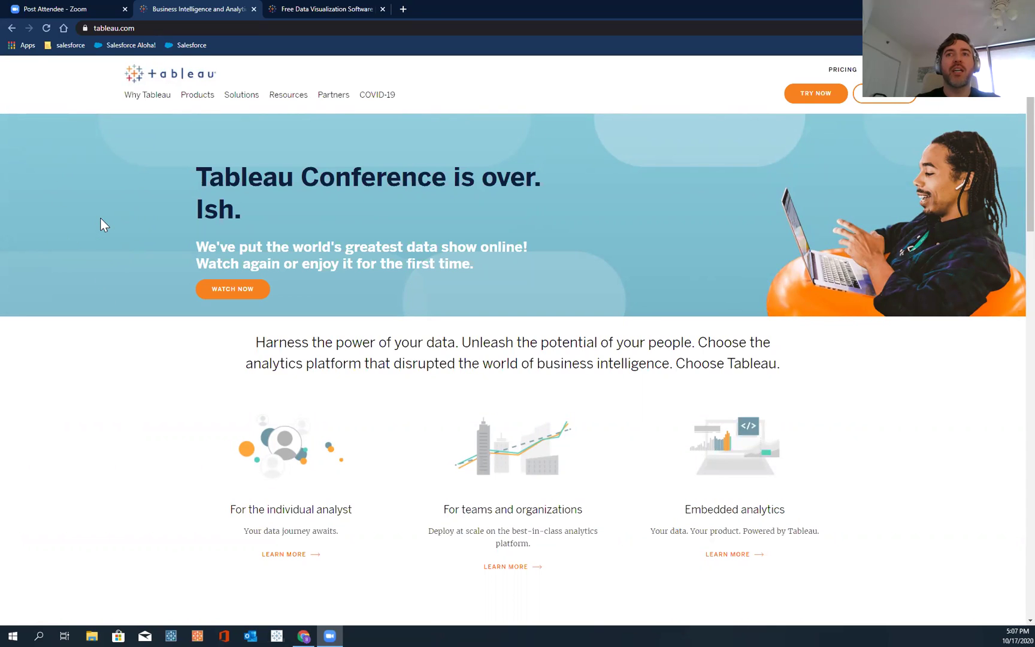
left_click(105, 166)
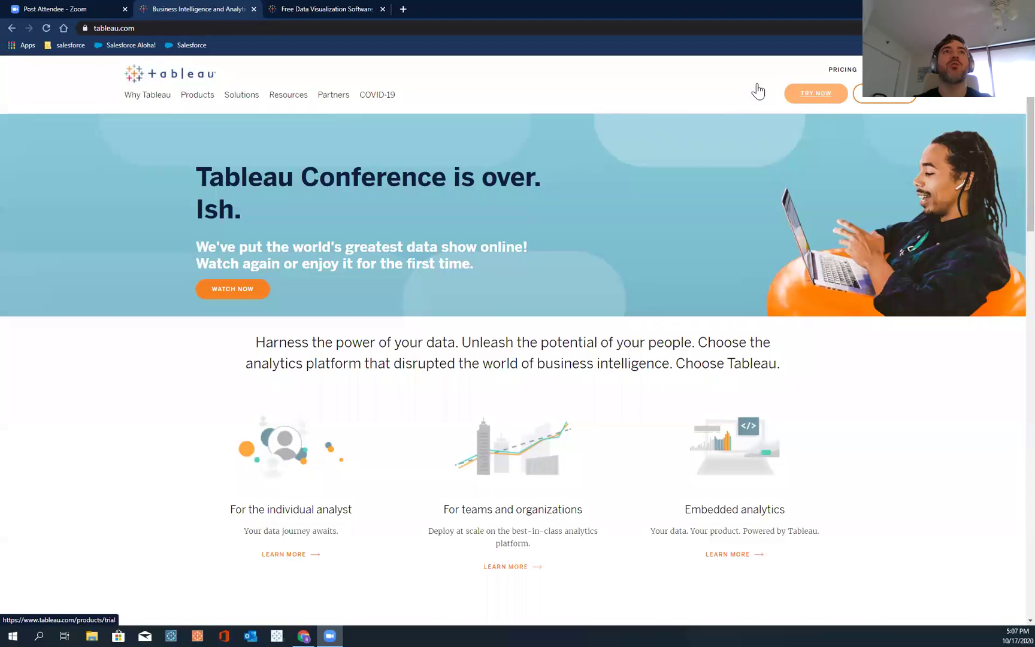
left_click(133, 35)
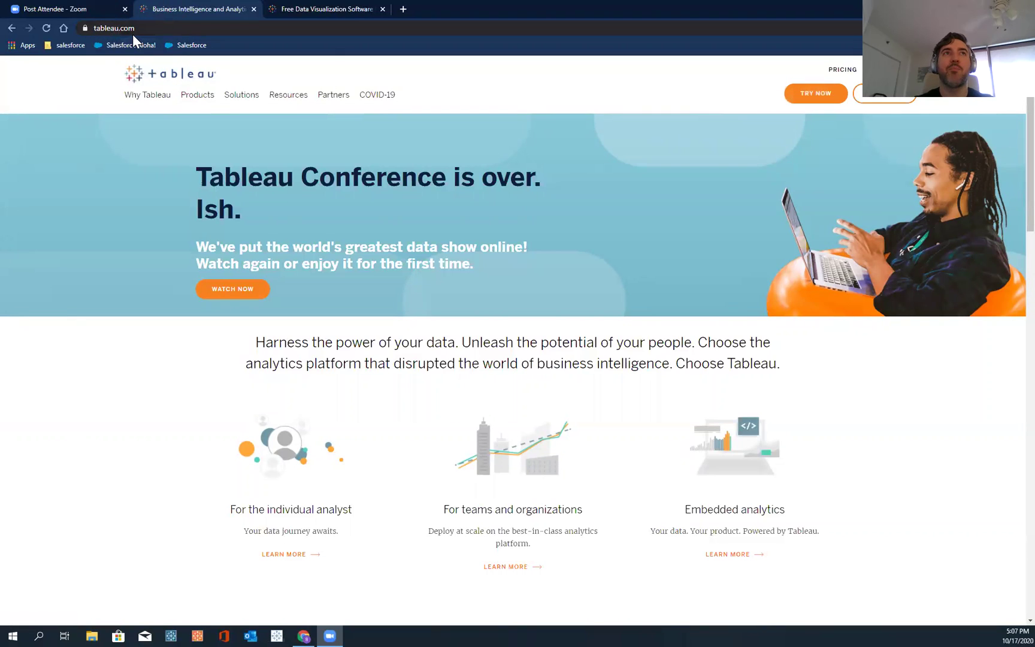
left_click(825, 107)
left_click(824, 107)
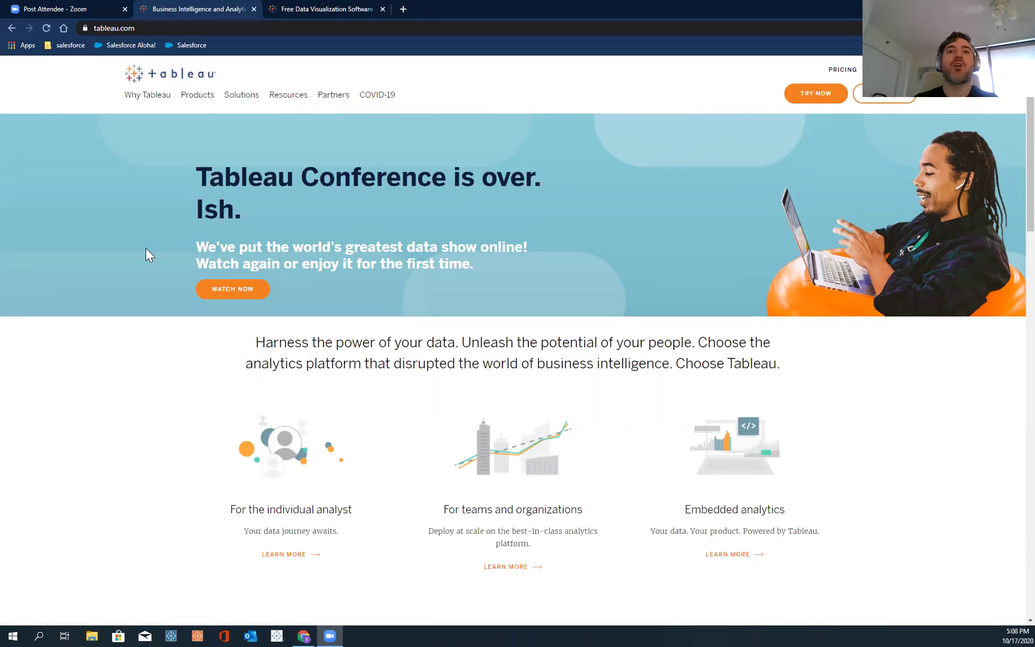
Step: Open the Learn page among the Tableau site's resources and review the free training videos and other ways to learn
mouse_move(129, 96)
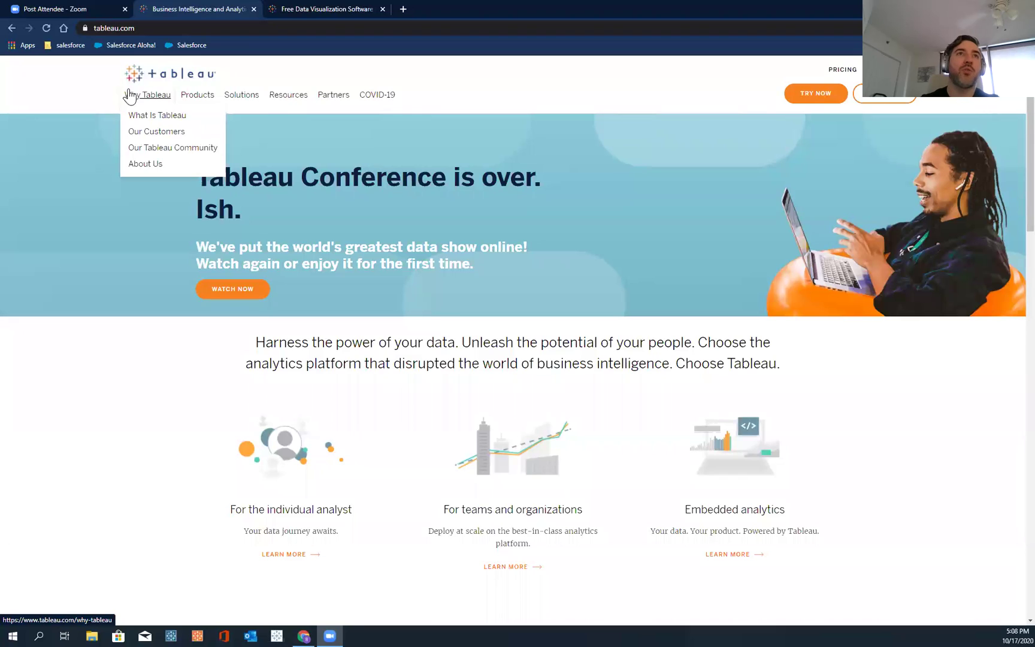
mouse_move(198, 105)
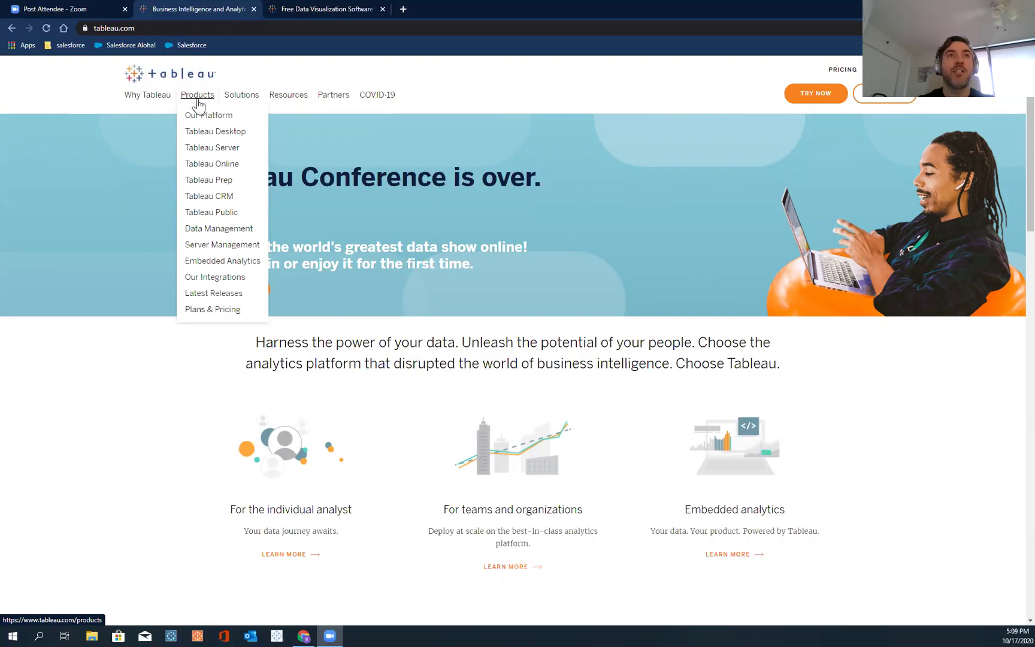
left_click(257, 135)
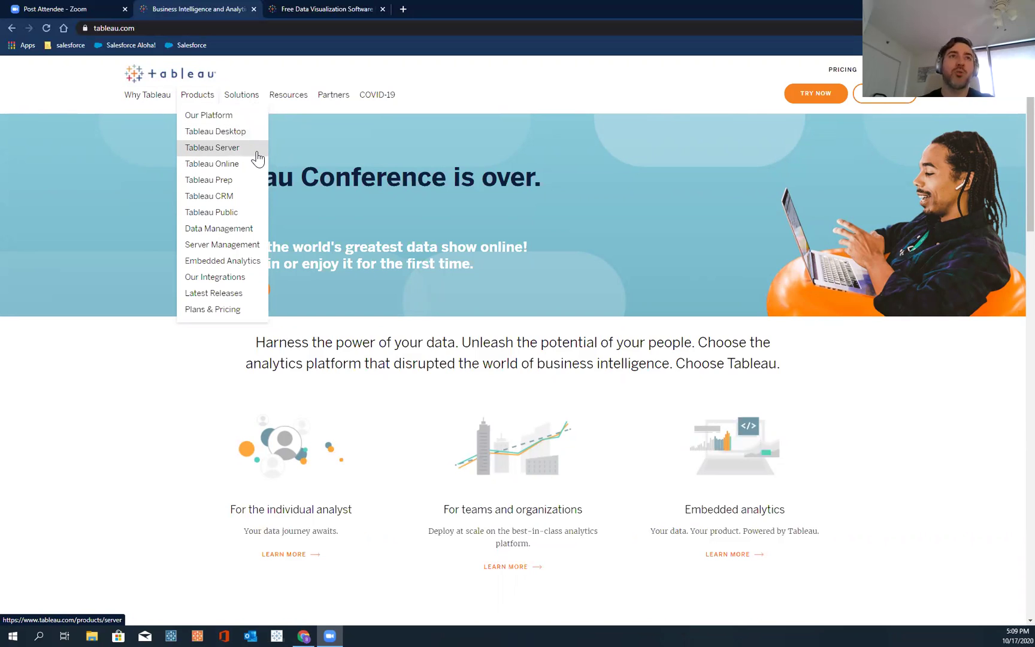
left_click(256, 180)
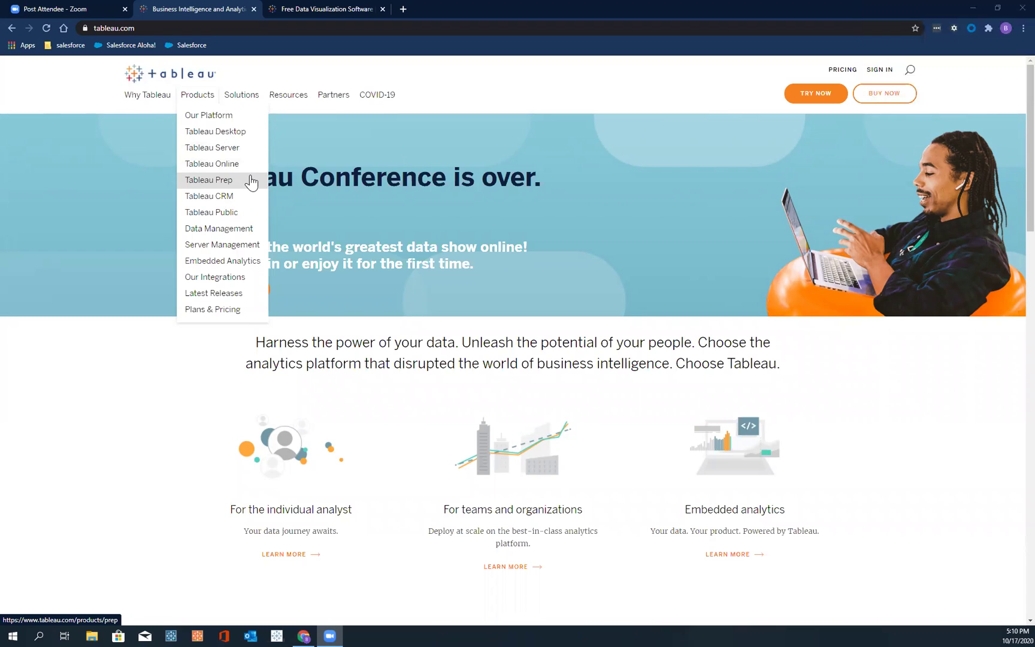
mouse_move(235, 99)
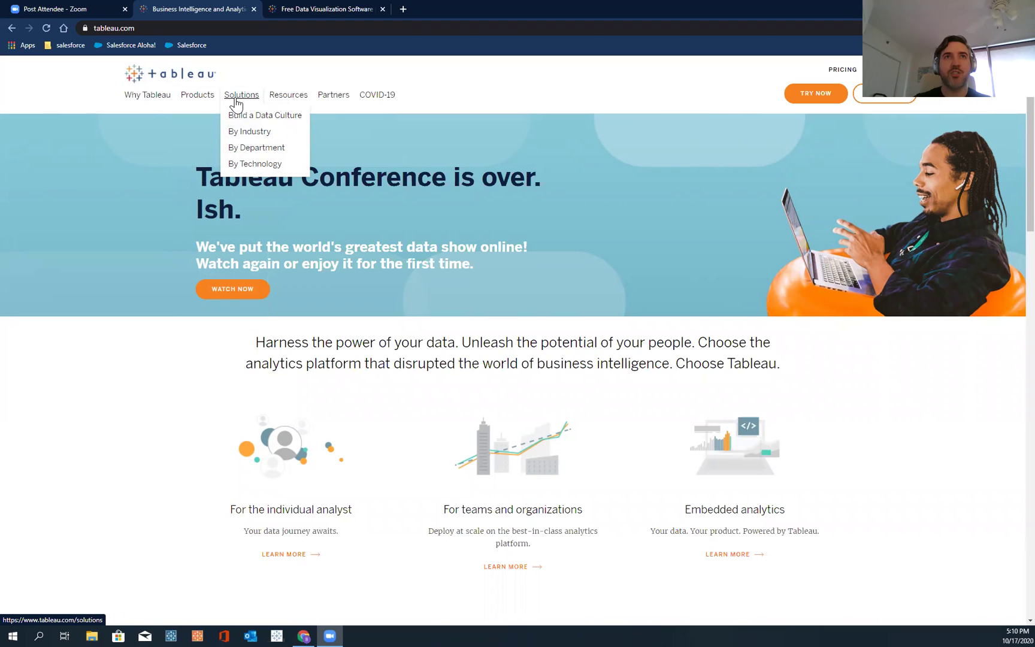
mouse_move(289, 102)
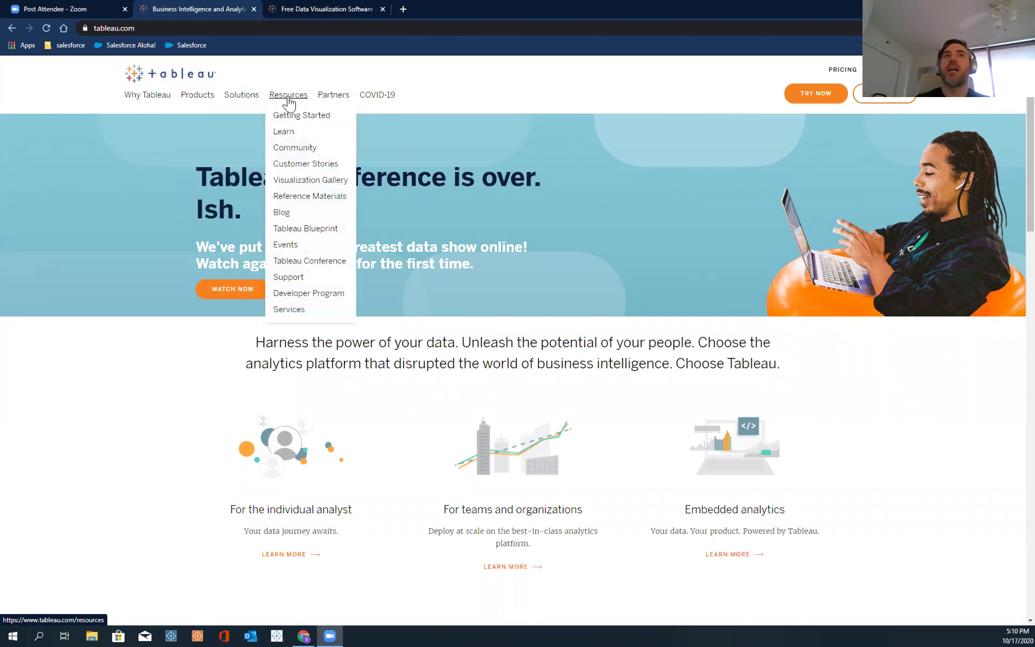
left_click(296, 133)
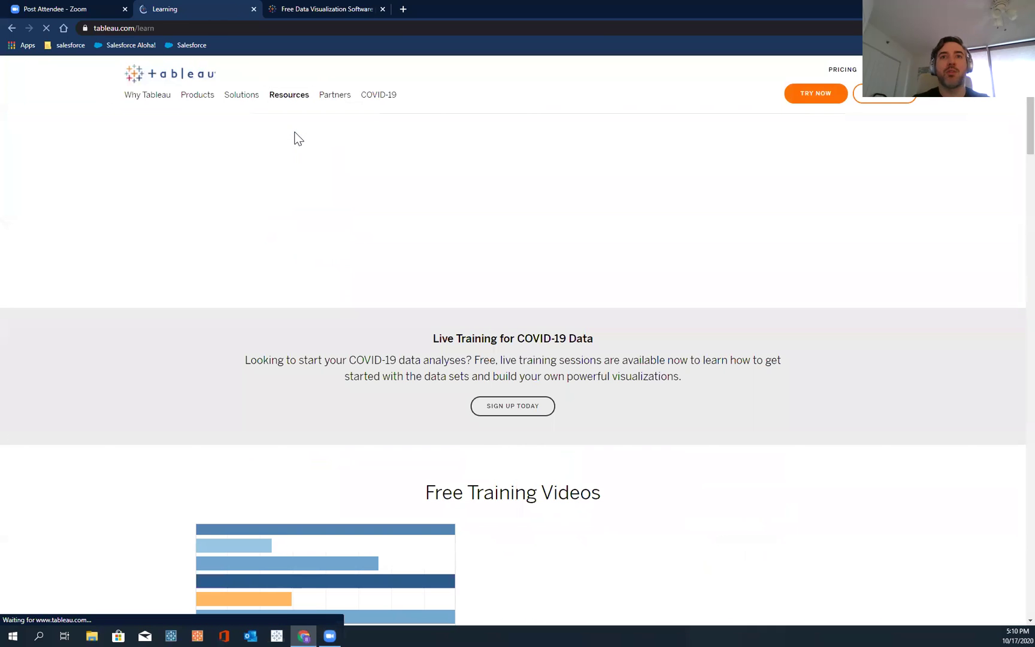
scroll(108, 507, "down", 4)
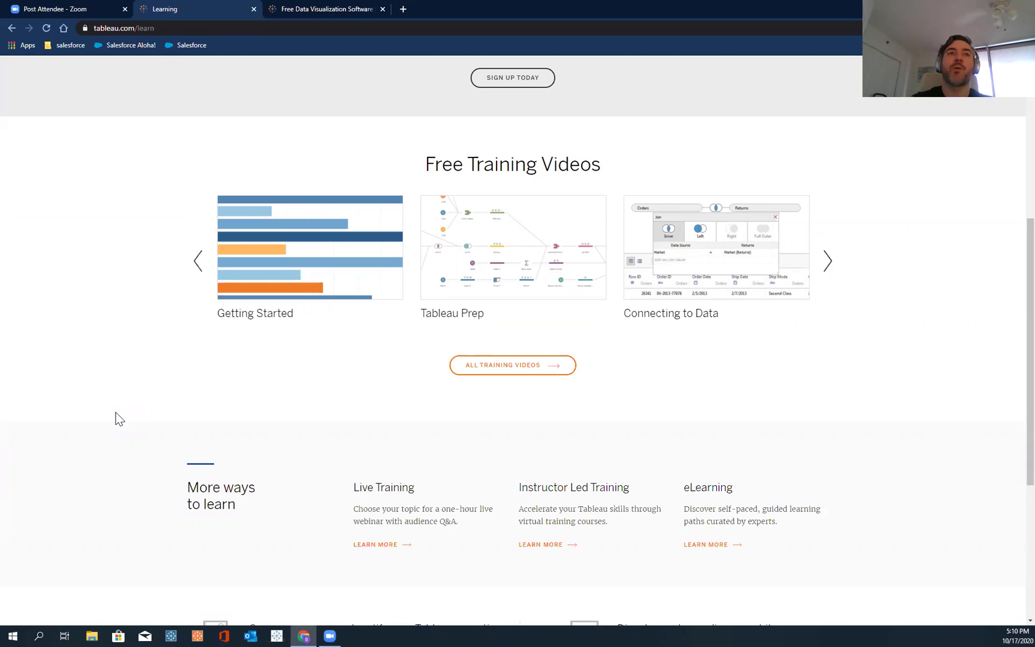
scroll(116, 412, "up", 5)
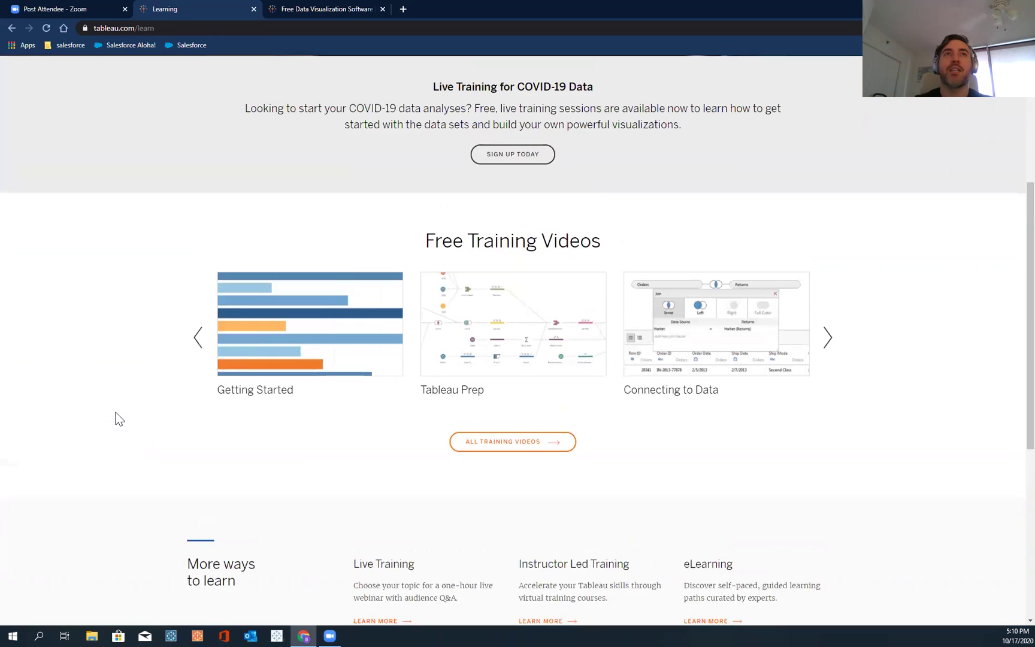
scroll(191, 208, "up", 1)
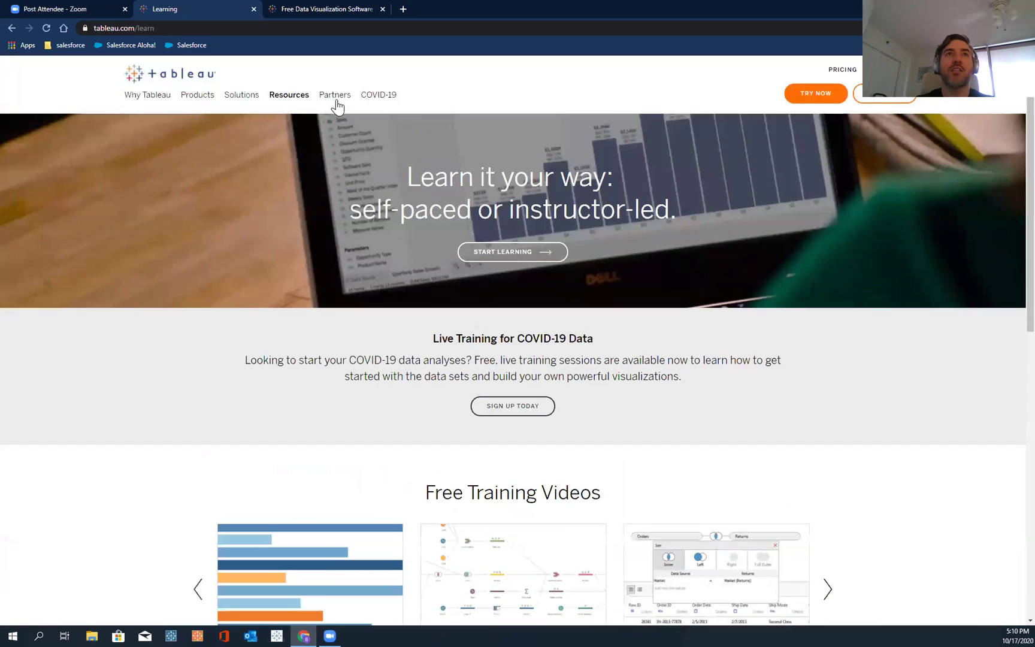
Step: Switch to the Tableau Public site, open its gallery and browse the Viz of the Day entries
mouse_move(293, 106)
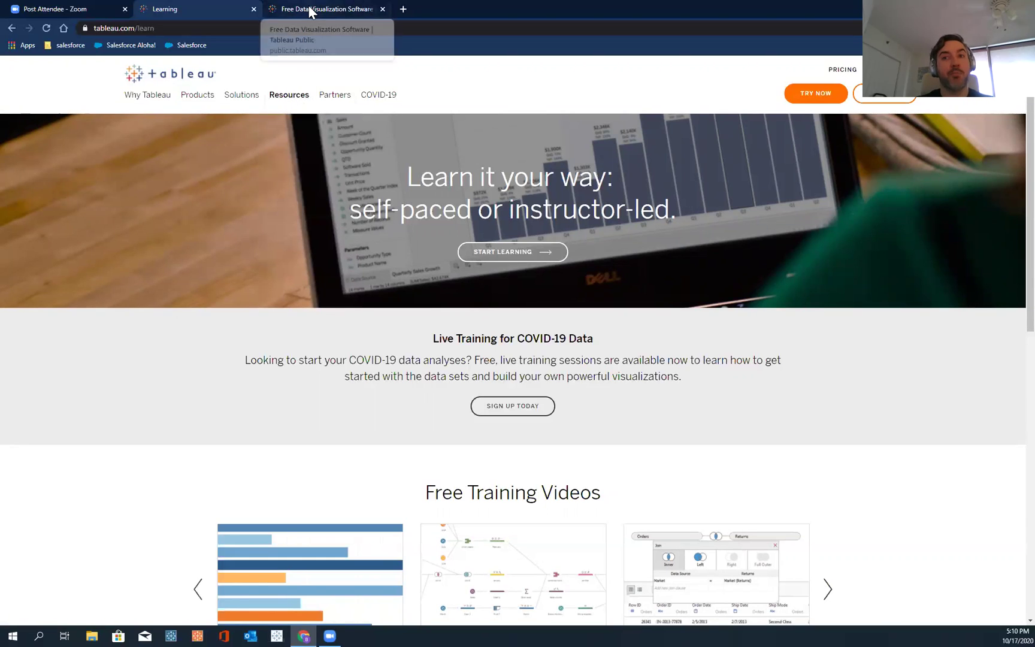
left_click(292, 6)
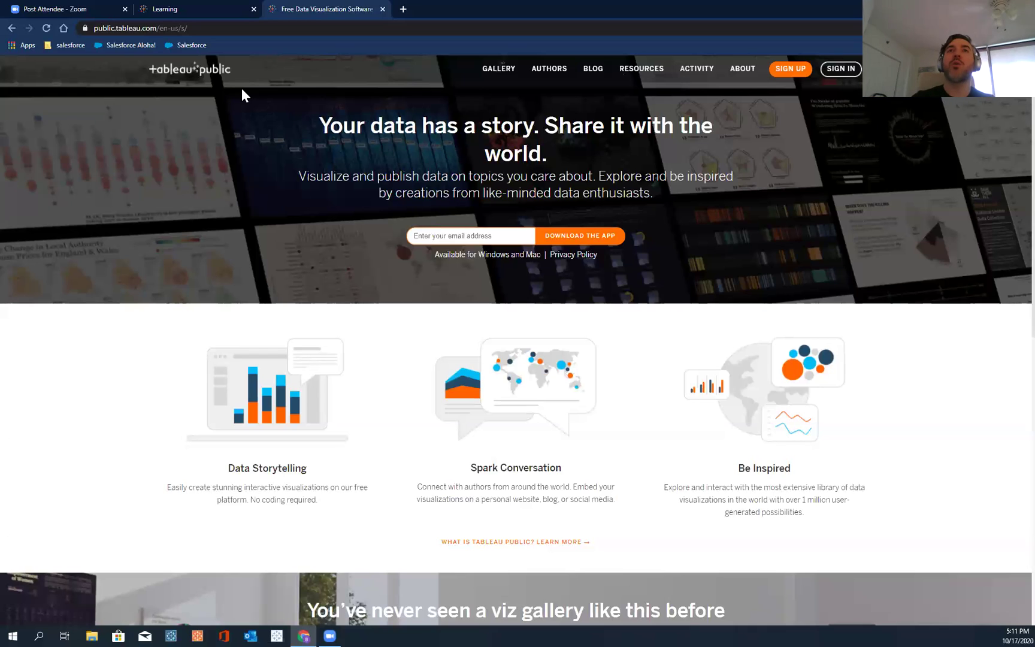
left_click(498, 70)
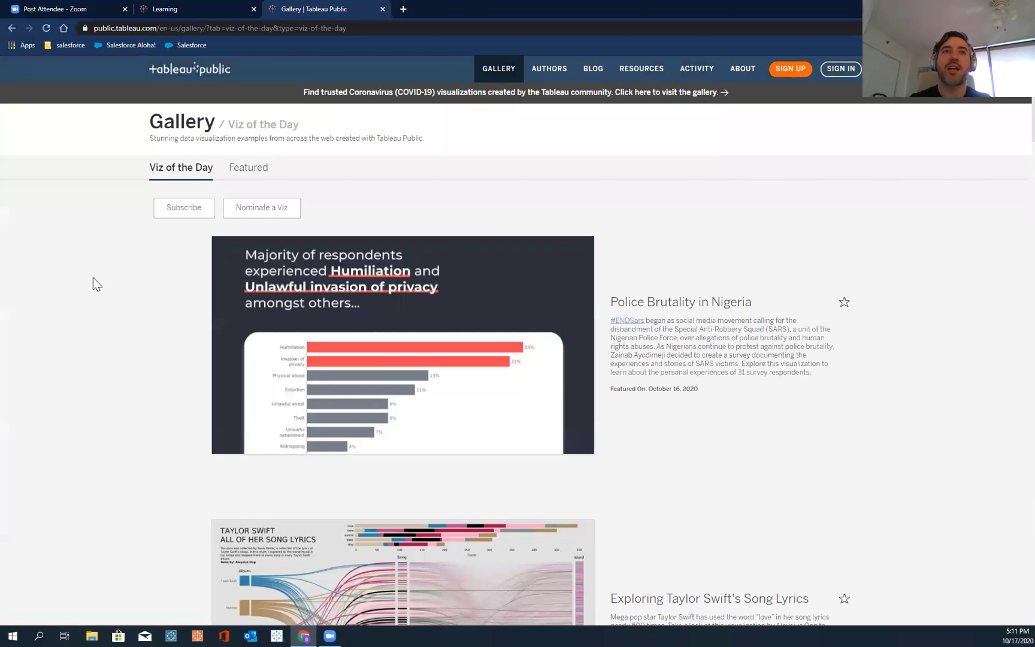
scroll(115, 393, "down", 2)
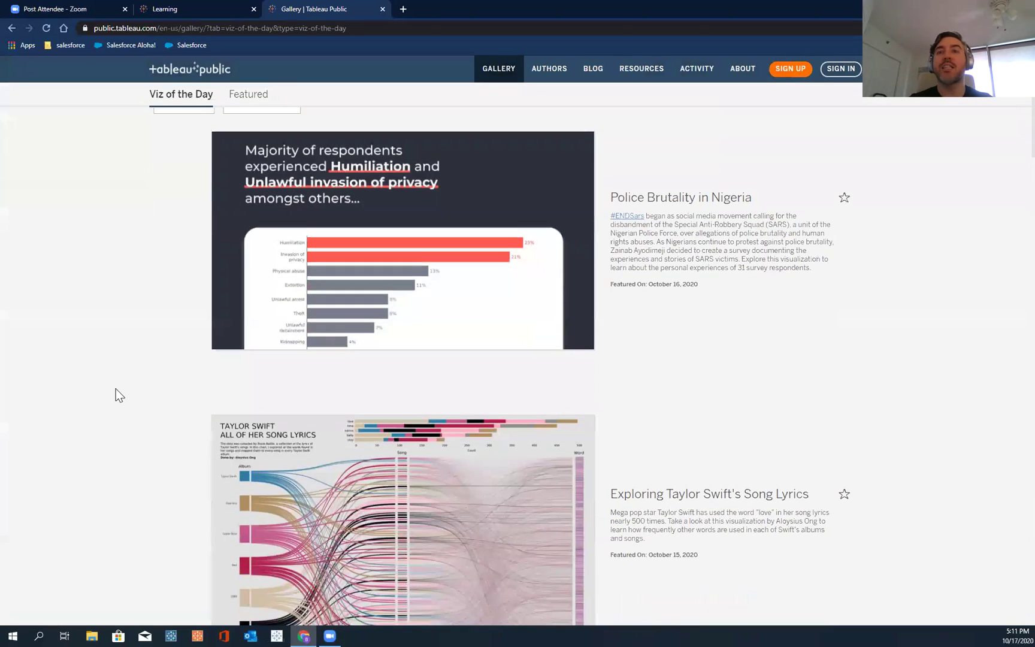
scroll(119, 395, "down", 2)
scroll(119, 396, "down", 3)
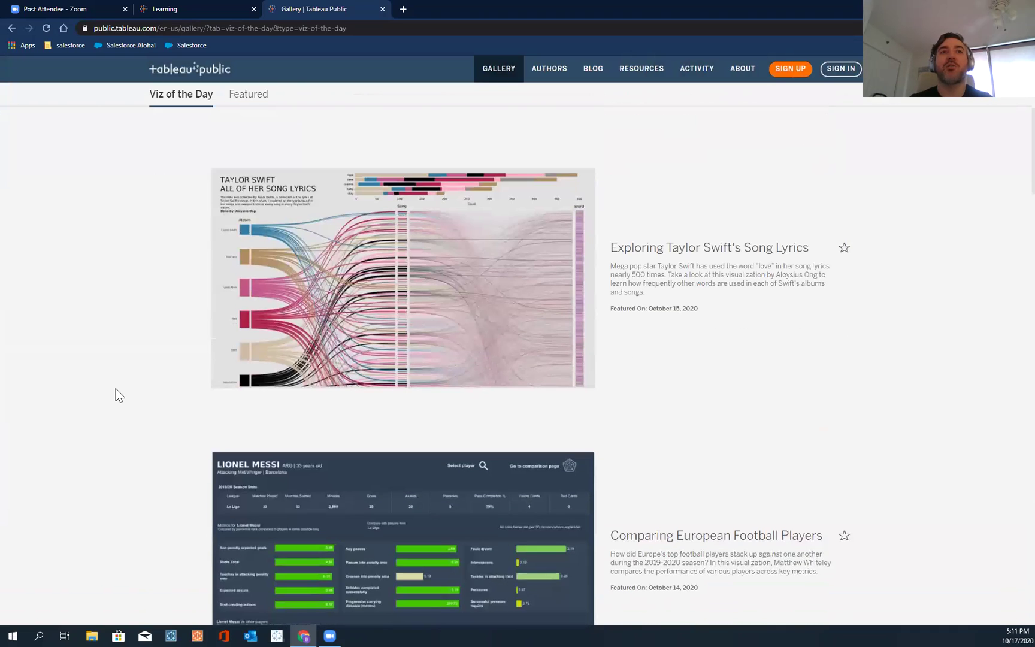
scroll(118, 394, "down", 10)
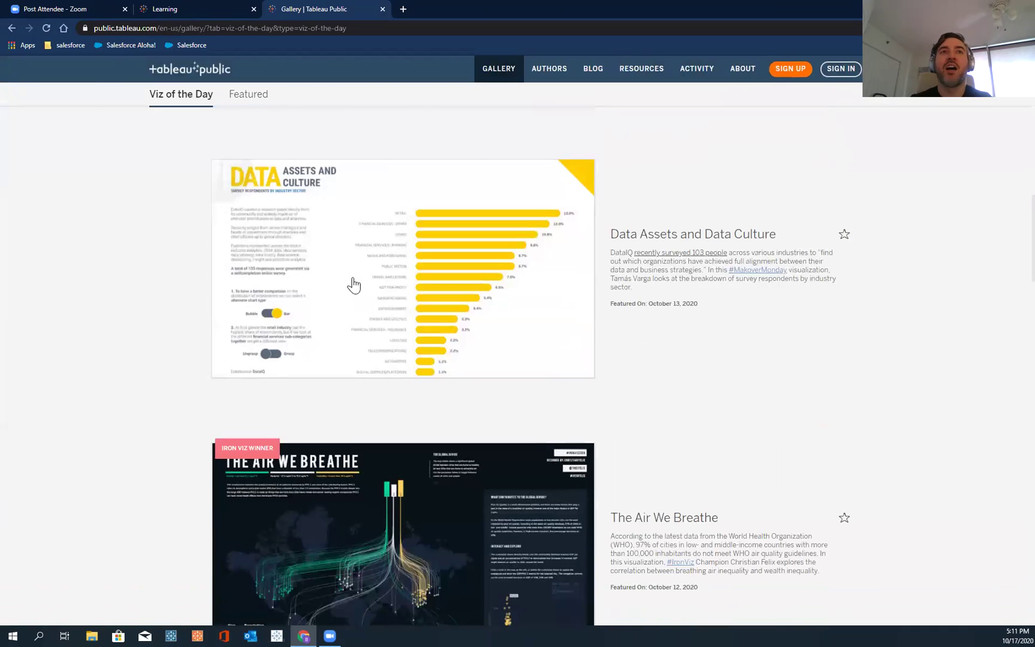
Step: Open the Data Assets and Data Culture visualization and switch its chart type to Bar
right_click(358, 279)
left_click(335, 277)
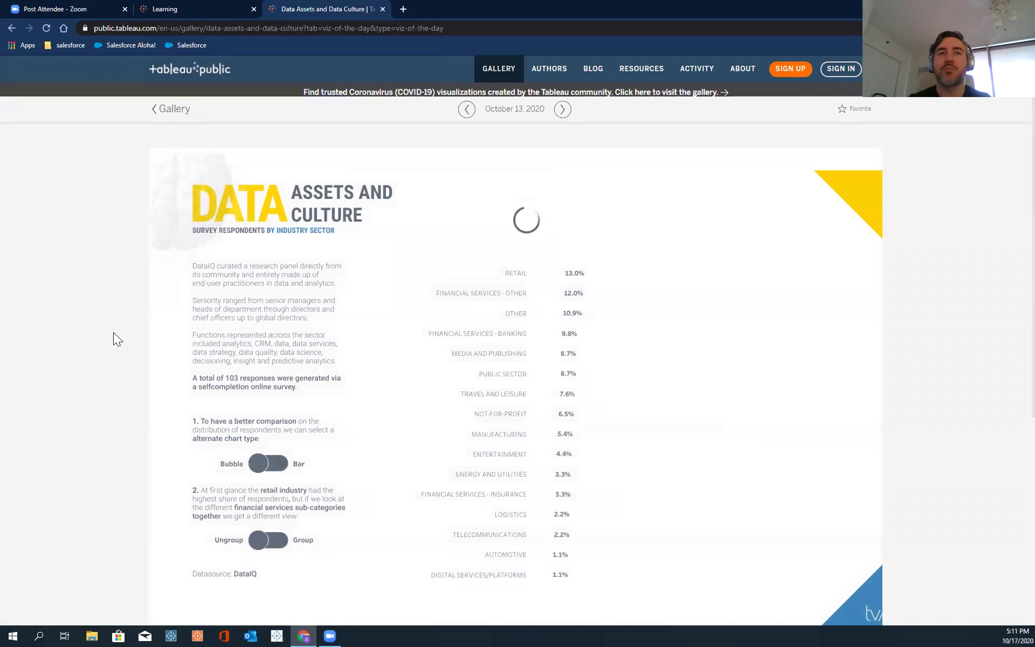
left_click(278, 458)
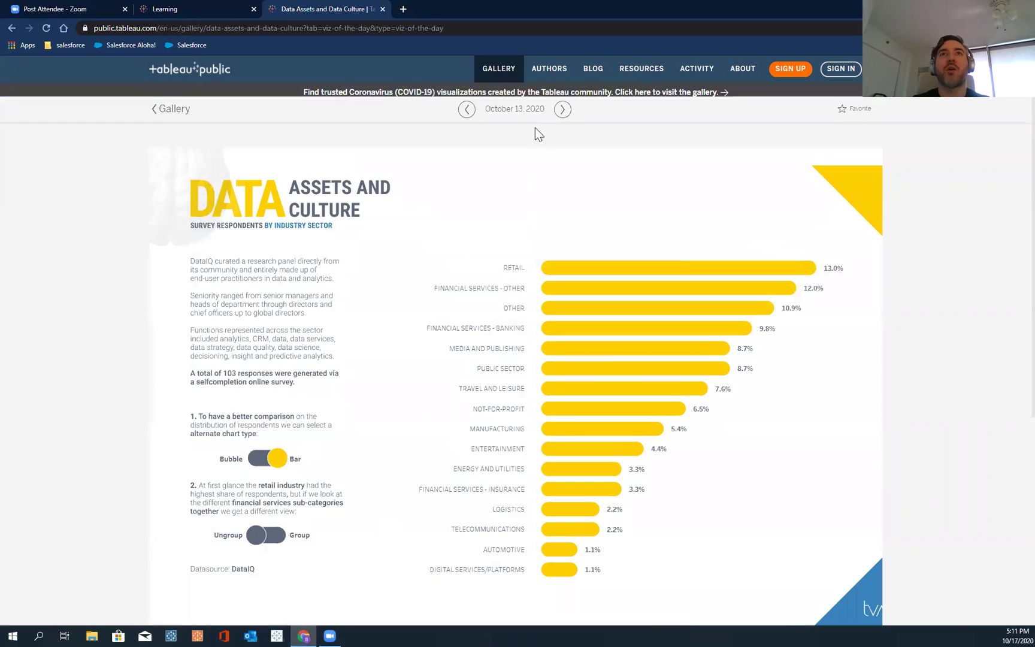
Step: Browse the featured Tableau Public authors and open one author's profile
left_click(549, 68)
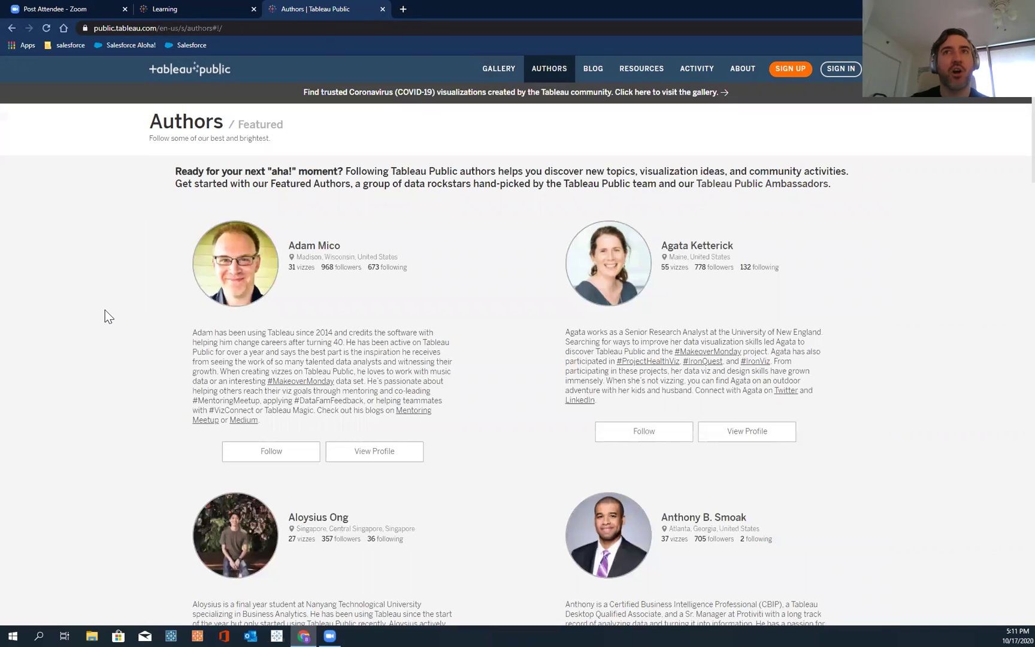
scroll(105, 316, "down", 3)
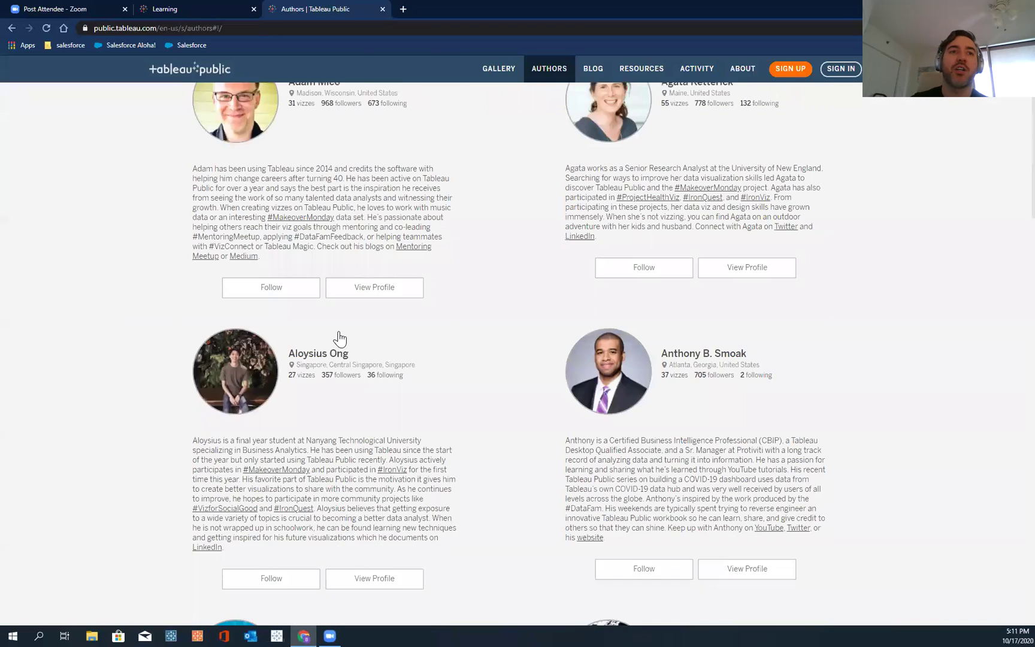
scroll(340, 337, "down", 3)
left_click(334, 432)
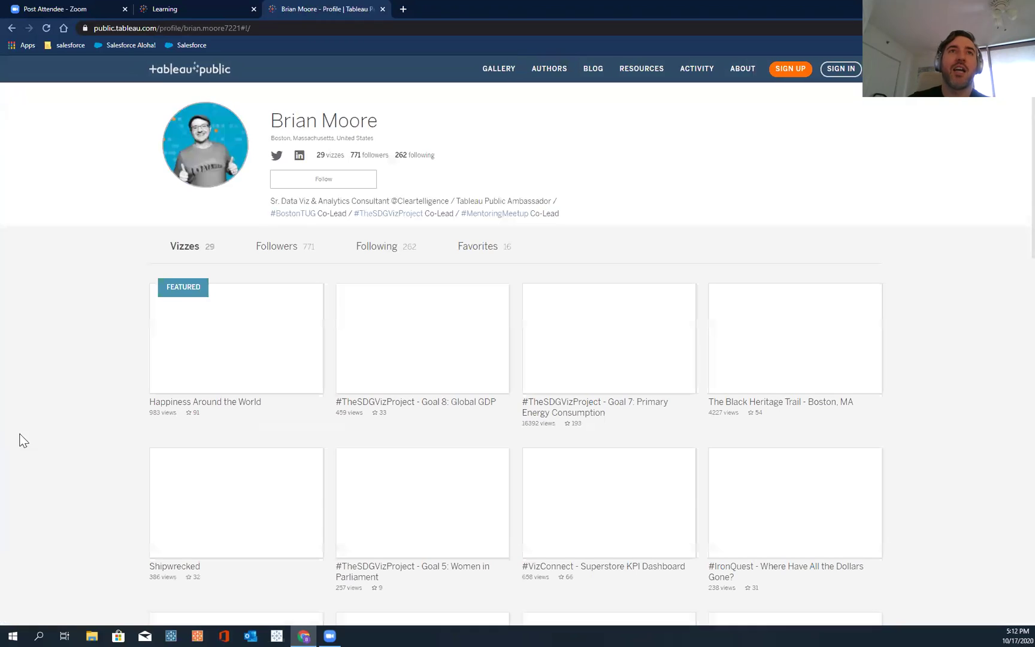
Step: Look through the published vizzes on the author's profile page
scroll(53, 312, "down", 1)
scroll(54, 306, "down", 1)
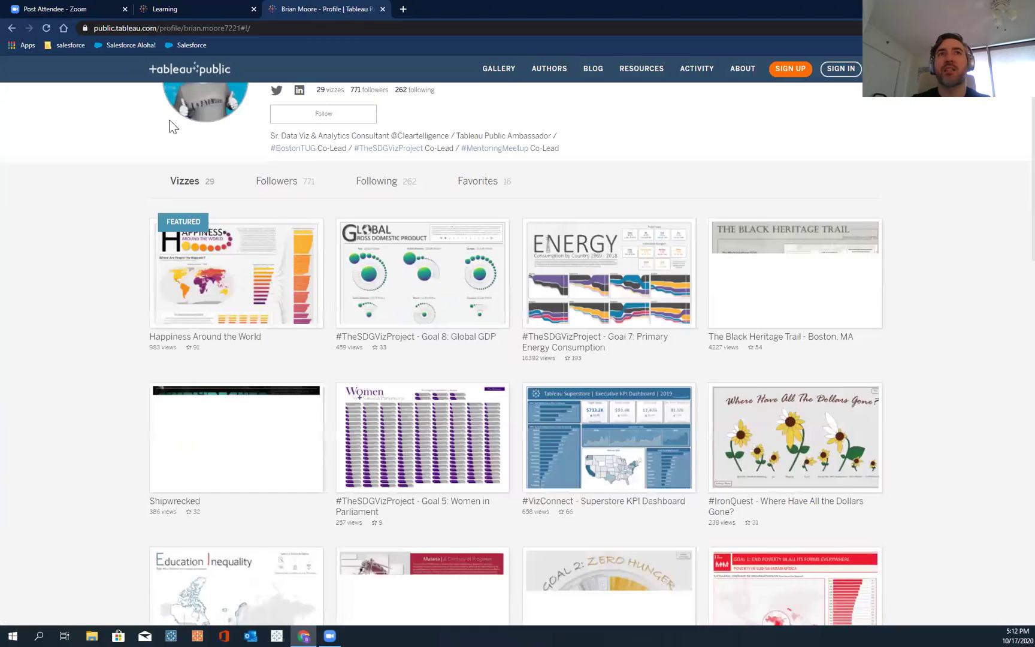
scroll(51, 353, "down", 4)
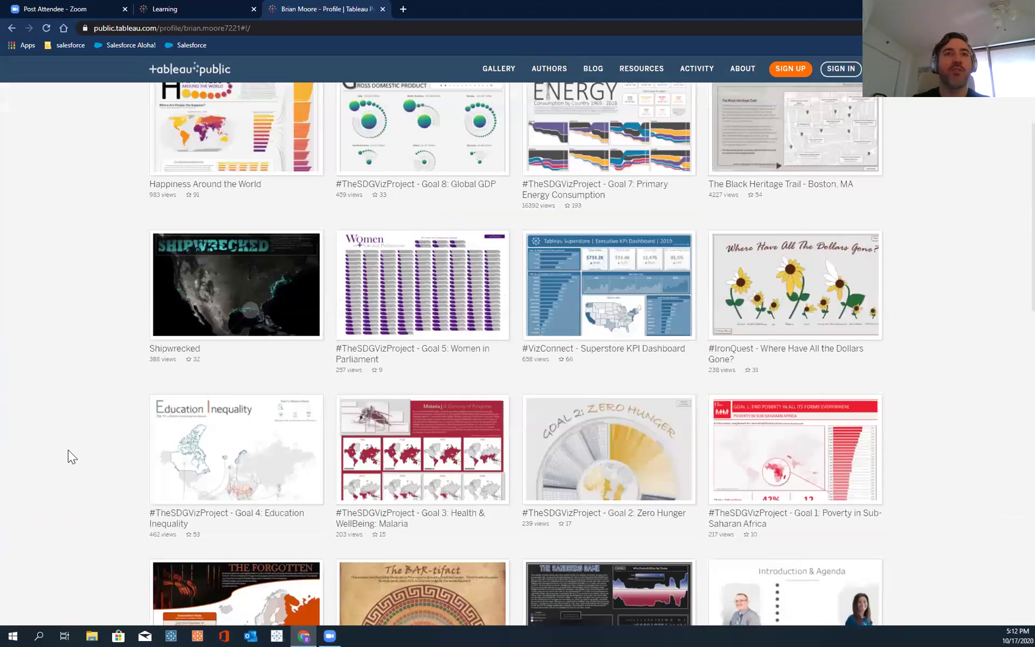
scroll(71, 457, "down", 4)
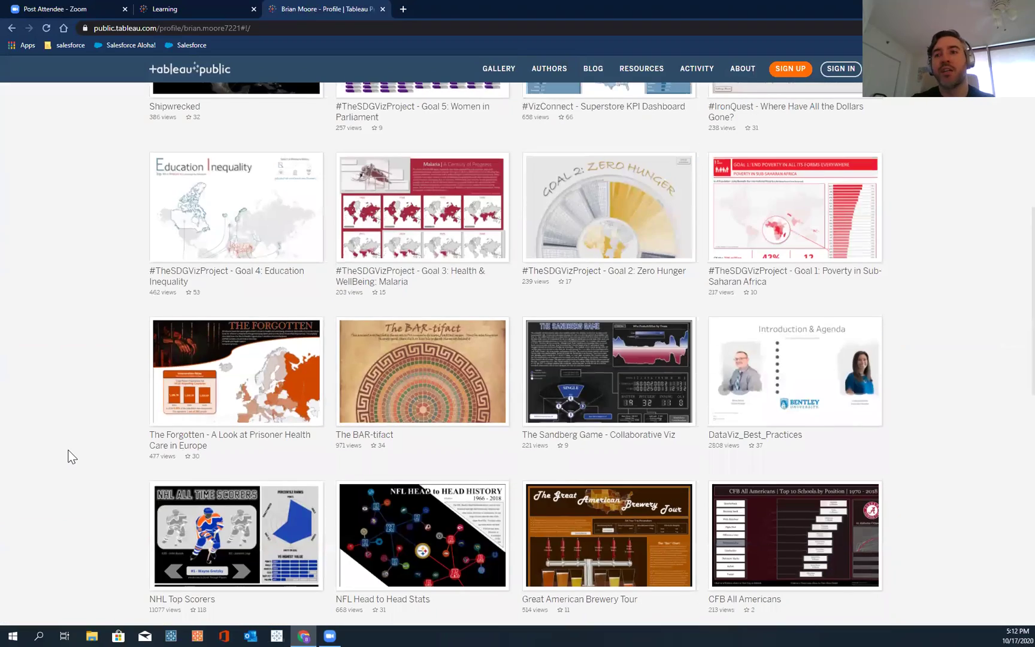
scroll(71, 456, "down", 5)
scroll(71, 457, "up", 13)
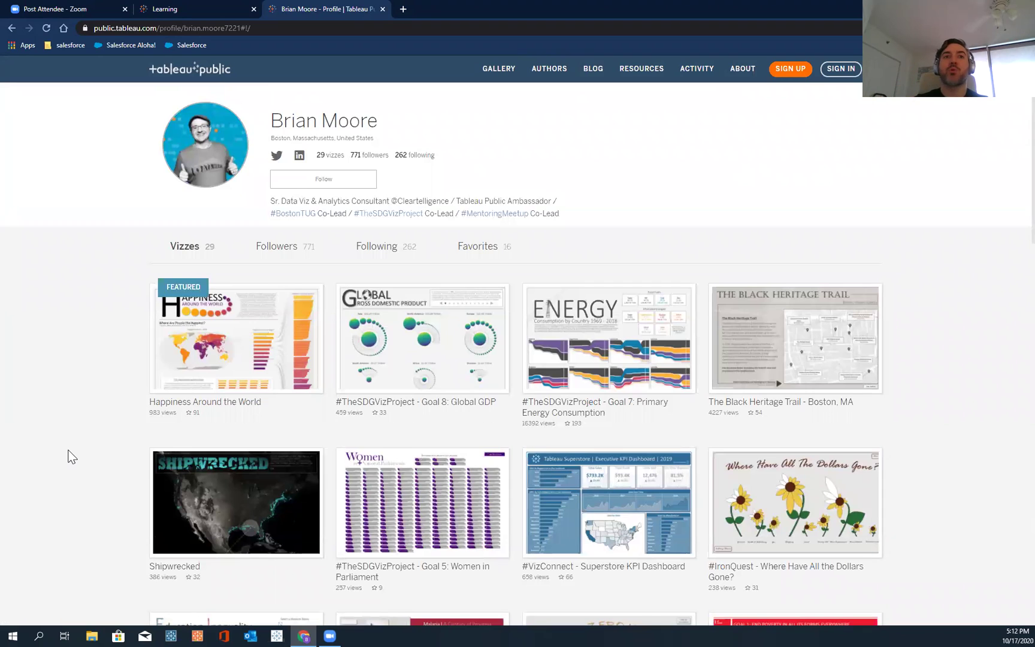
mouse_move(245, 367)
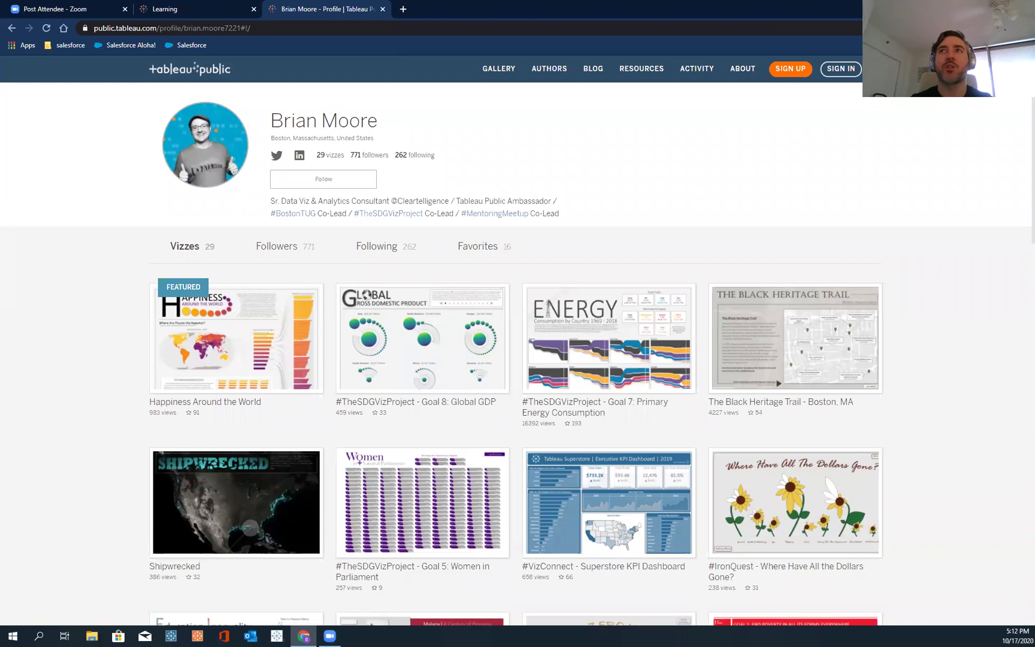
Step: Switch to Tableau Desktop and examine the full list of server connectors, then close the list
key("super+d")
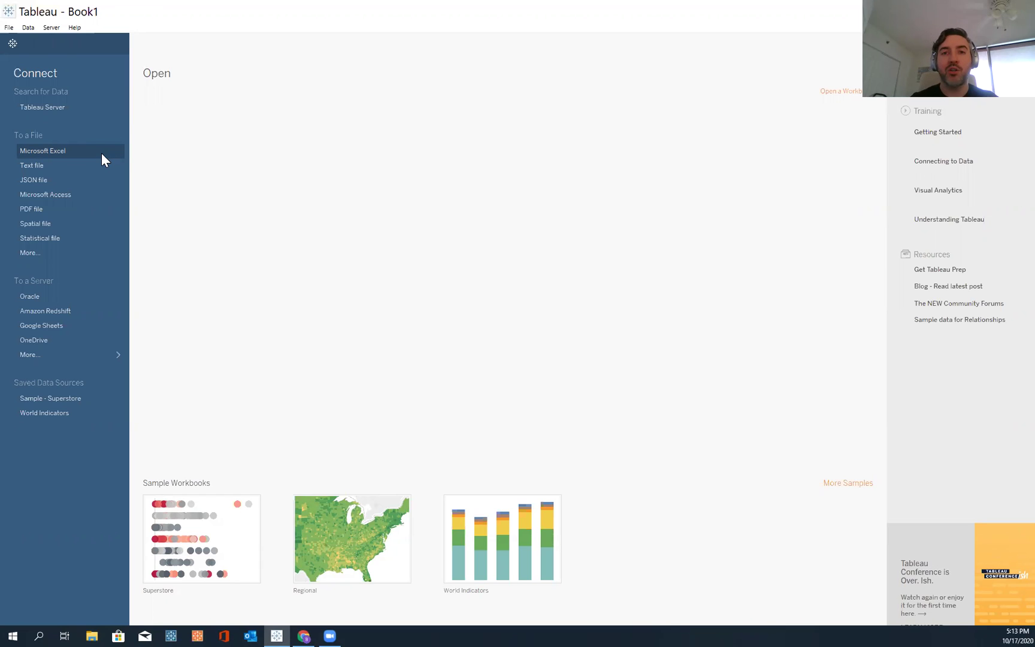
left_click(94, 361)
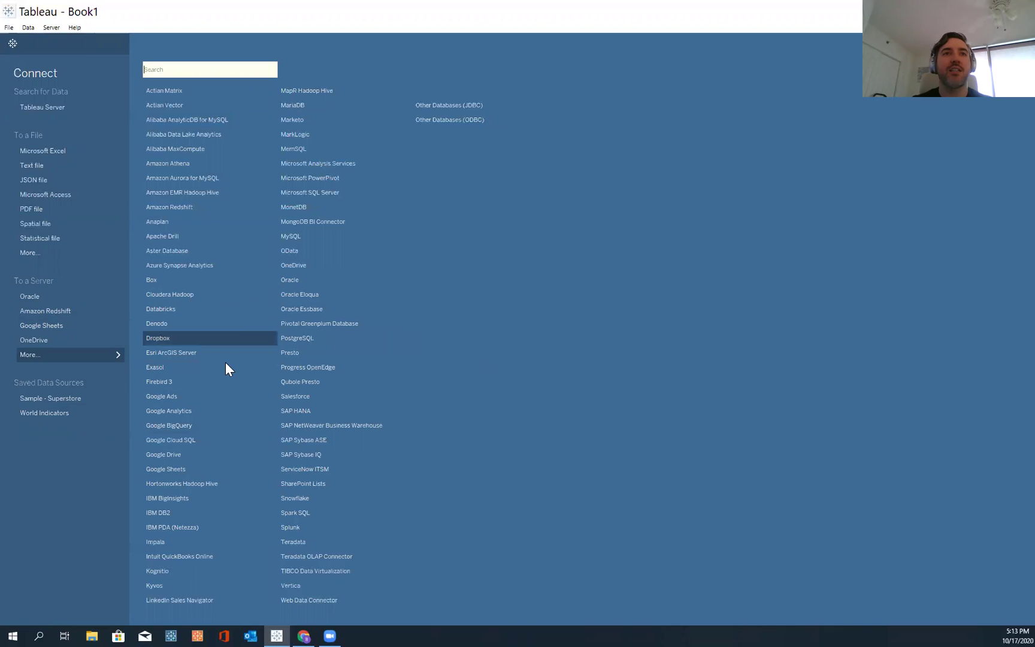
left_click(117, 359)
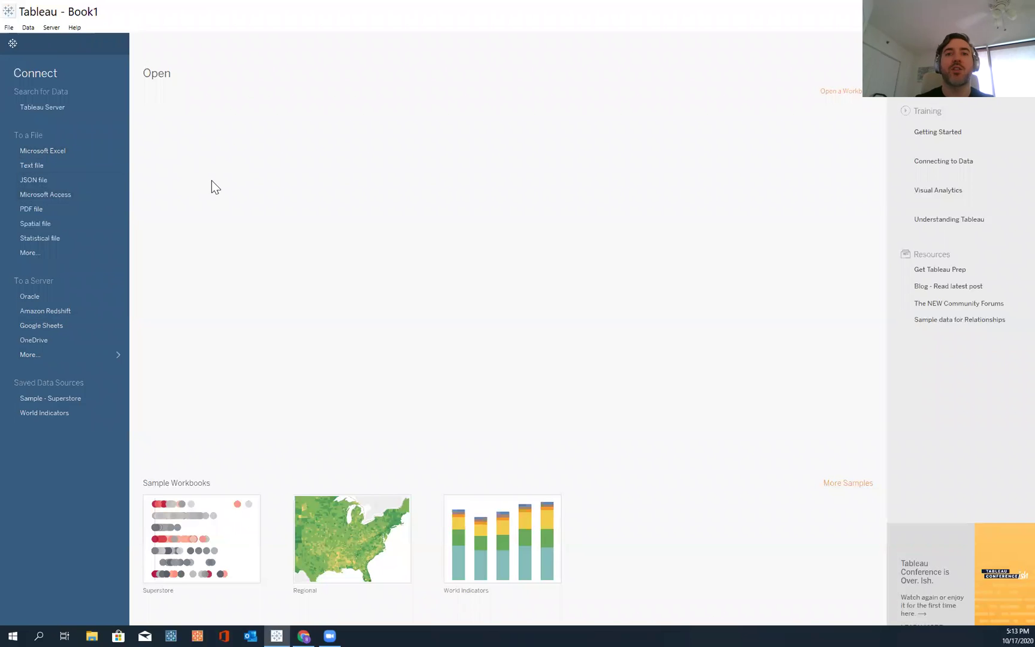
Step: Connect to the text file Motor_Vehicle_Collisions_-_Crashes in the Desktop folder
left_click(434, 368)
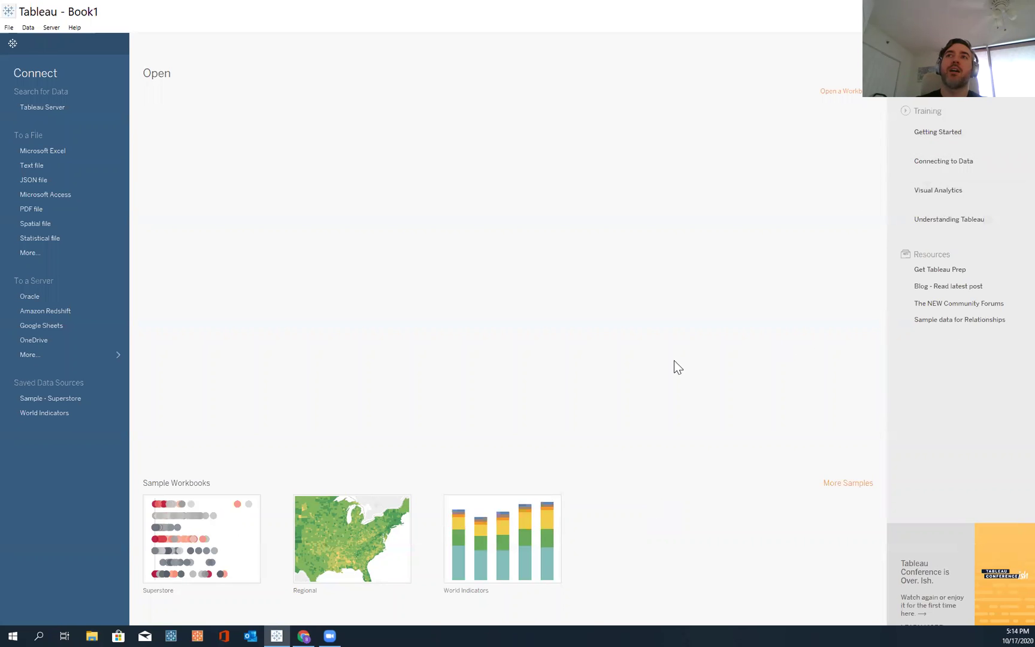
left_click(74, 168)
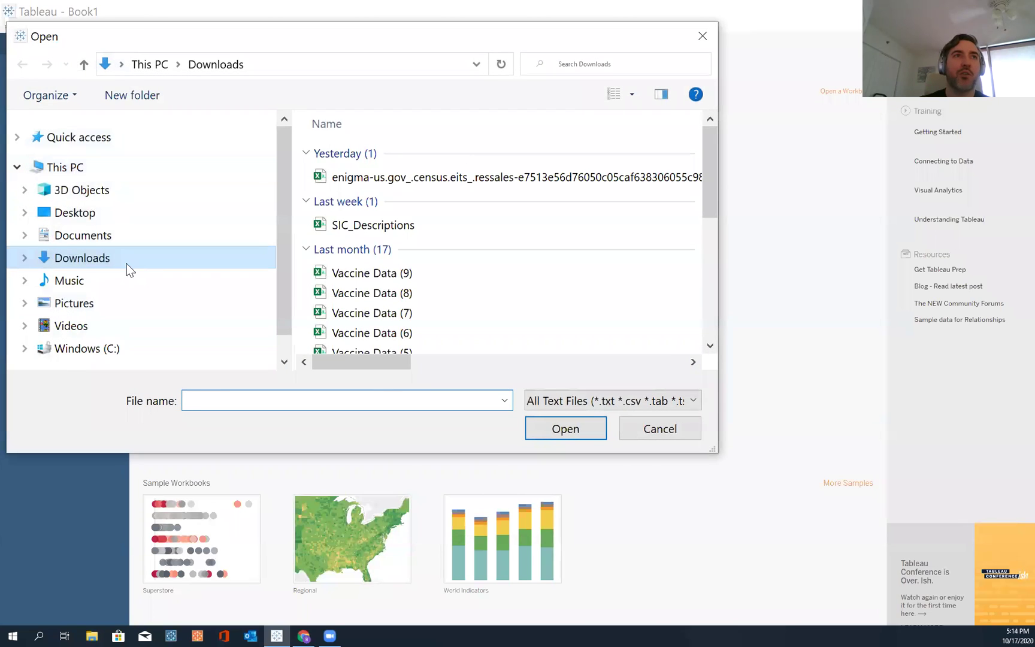
left_click(86, 220)
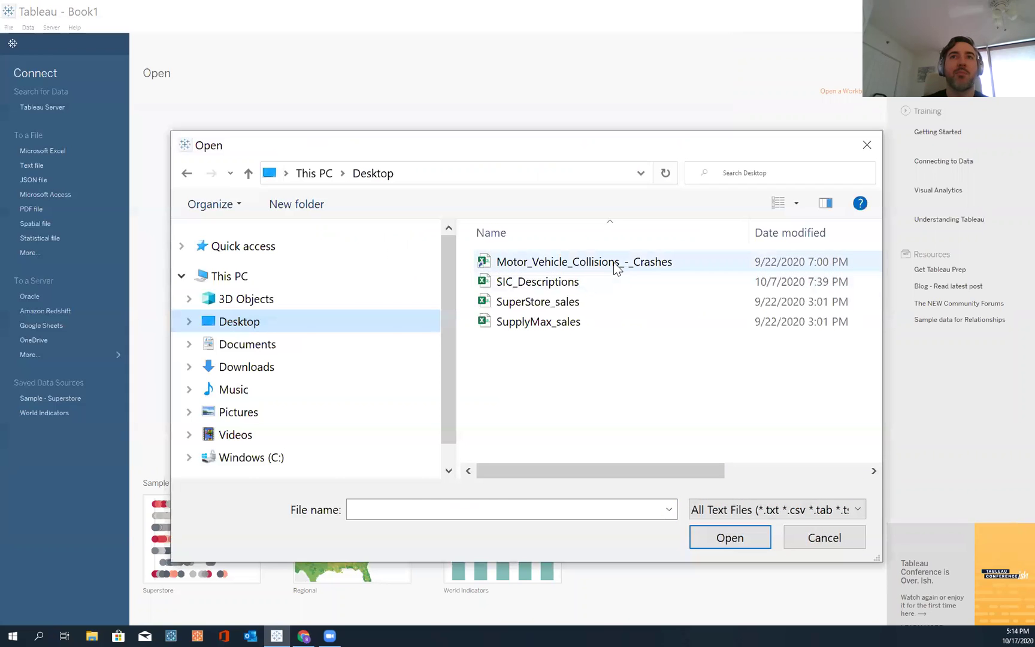
left_click(616, 266)
right_click(616, 268)
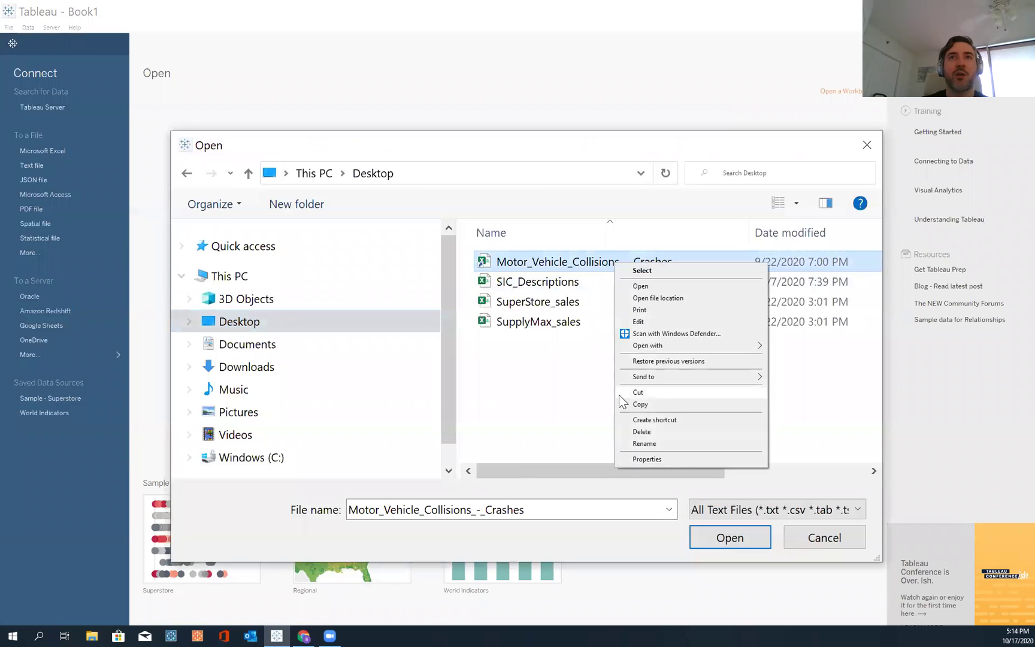
left_click(562, 399)
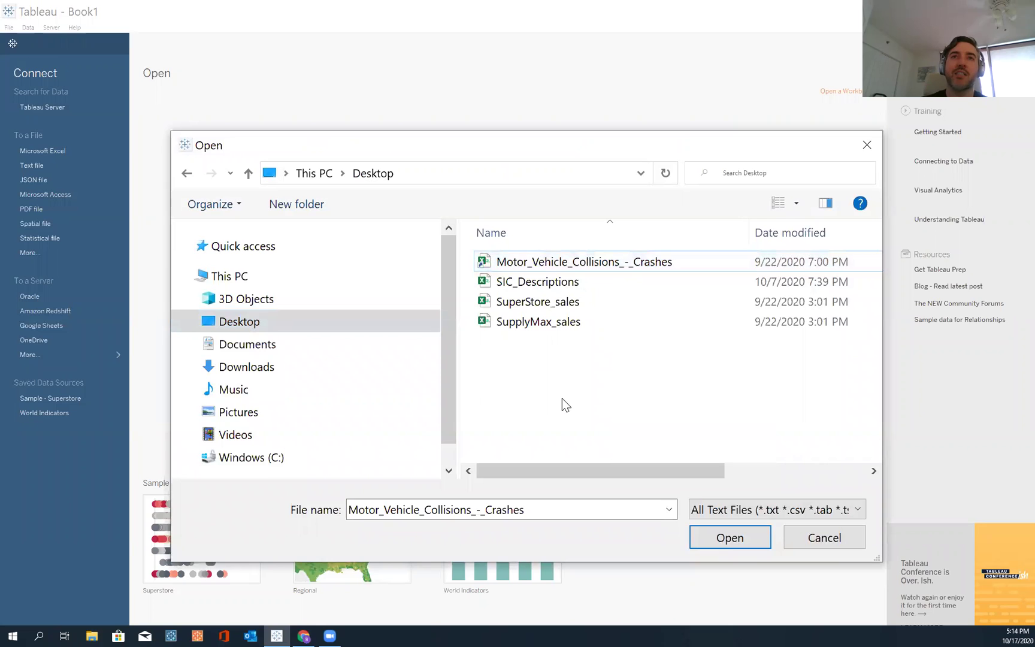
double_click(647, 261)
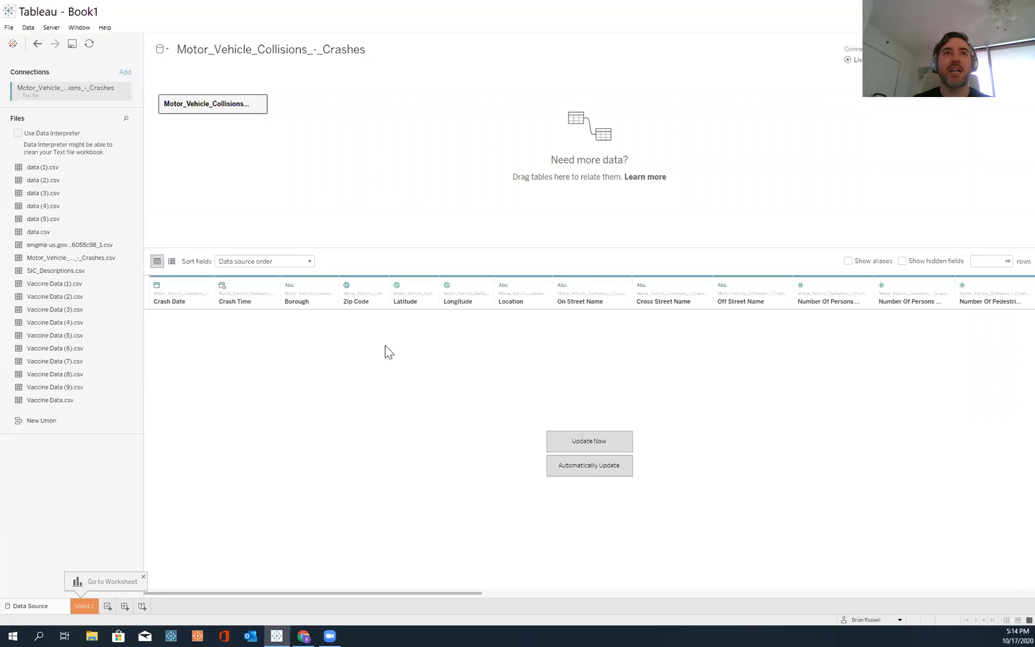
Step: Look through the field columns of the motor vehicle collisions data source
scroll(274, 329, "right", 5)
scroll(274, 329, "right", 5)
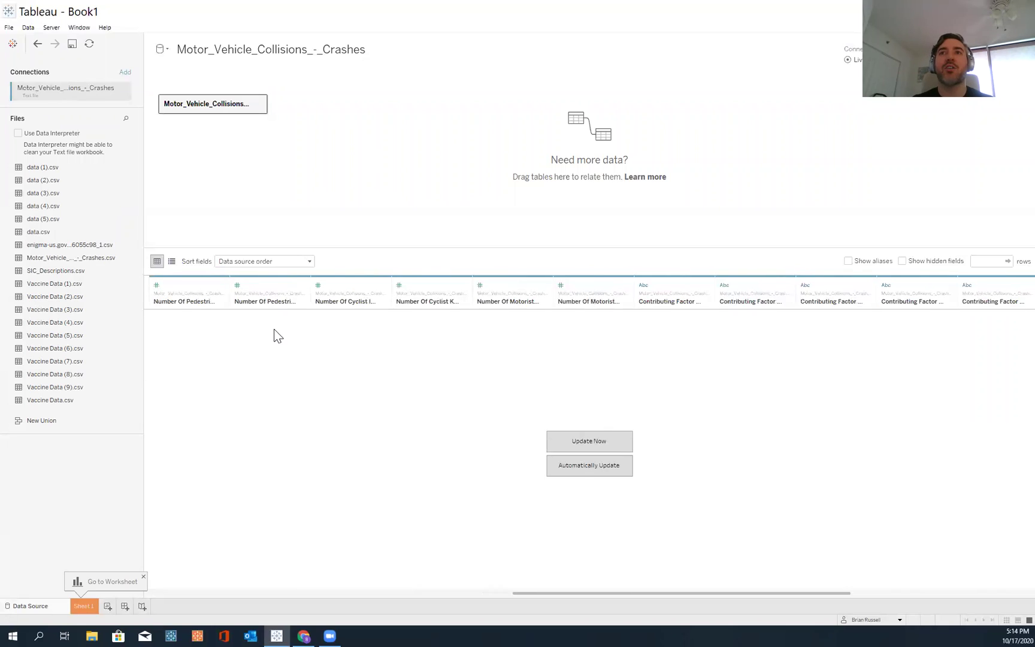
scroll(230, 344, "left", 10)
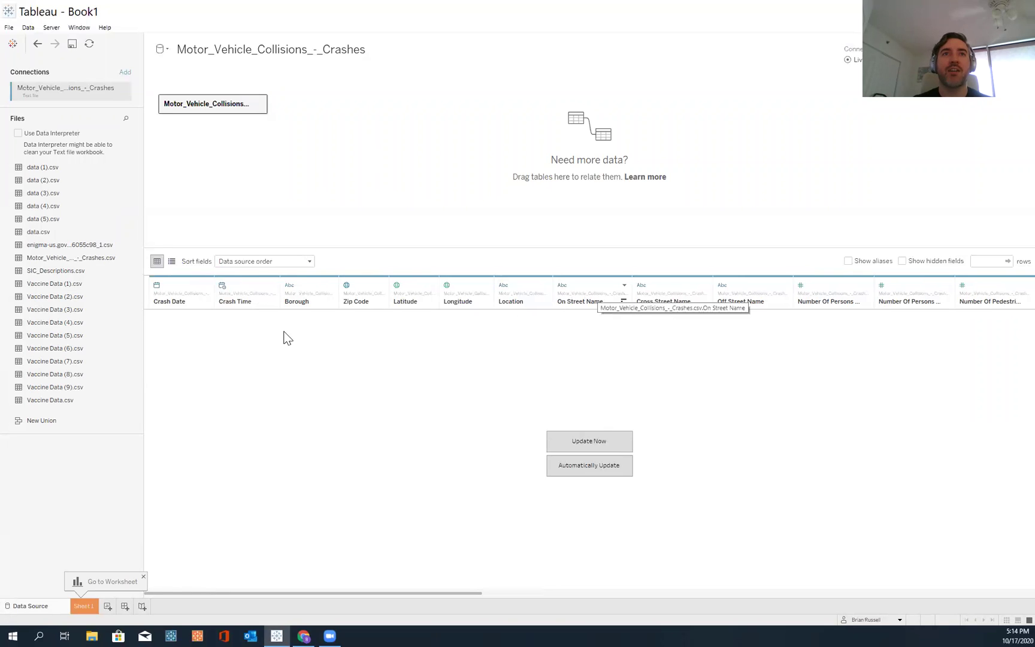
scroll(470, 332, "right", 1)
scroll(549, 326, "right", 3)
scroll(686, 329, "right", 6)
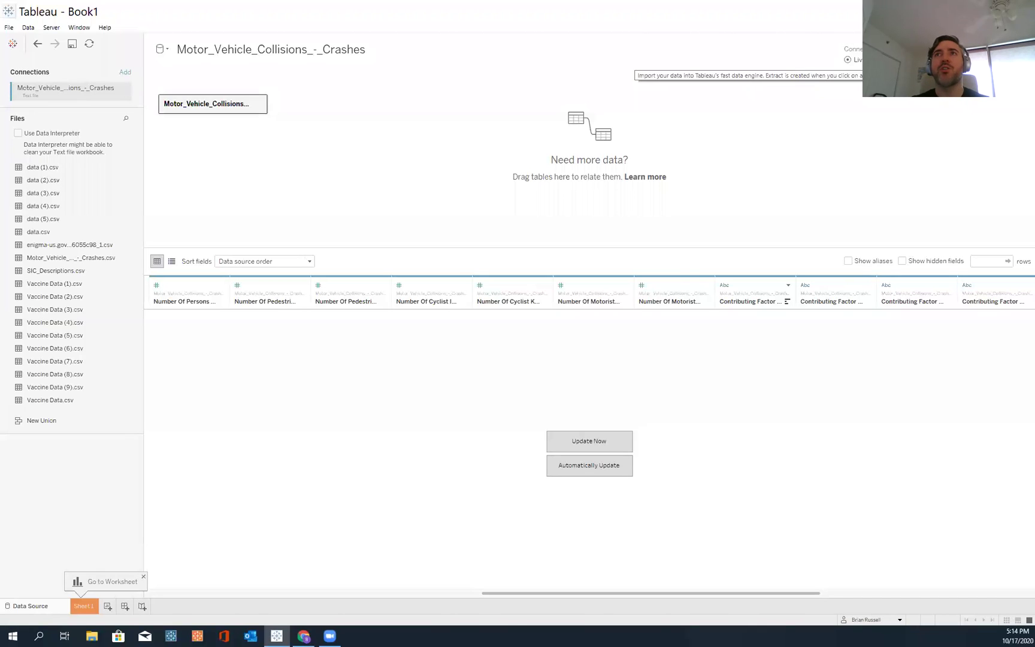
Step: Change the connection to an extract and go to Sheet 1, saving the extract as Motor_Vehicle_Collisions_-_Crashes over the existing file
left_click(850, 70)
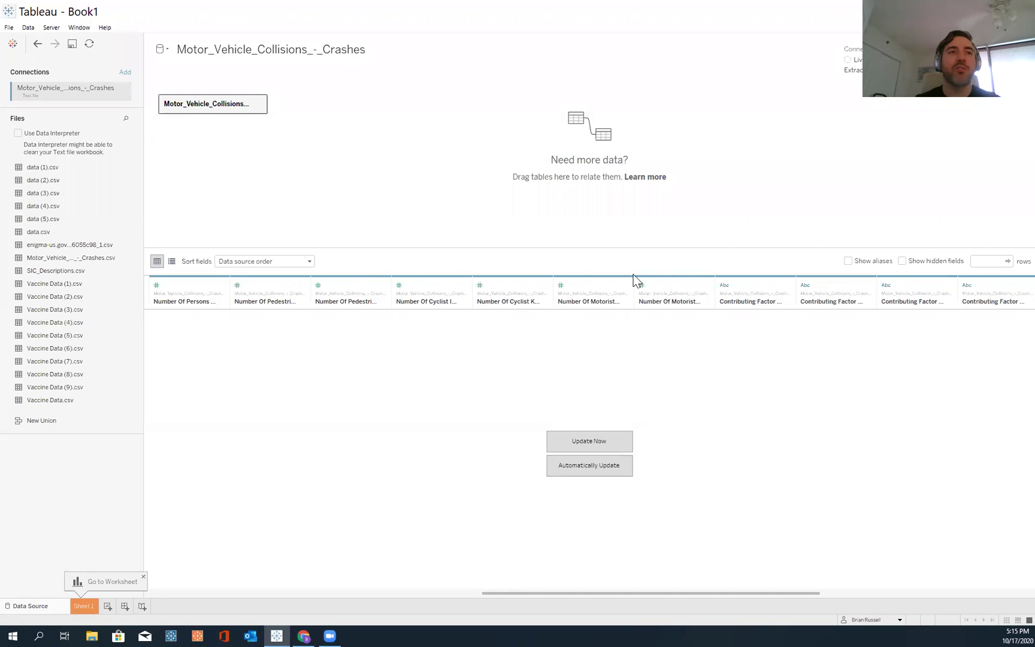
left_click(86, 605)
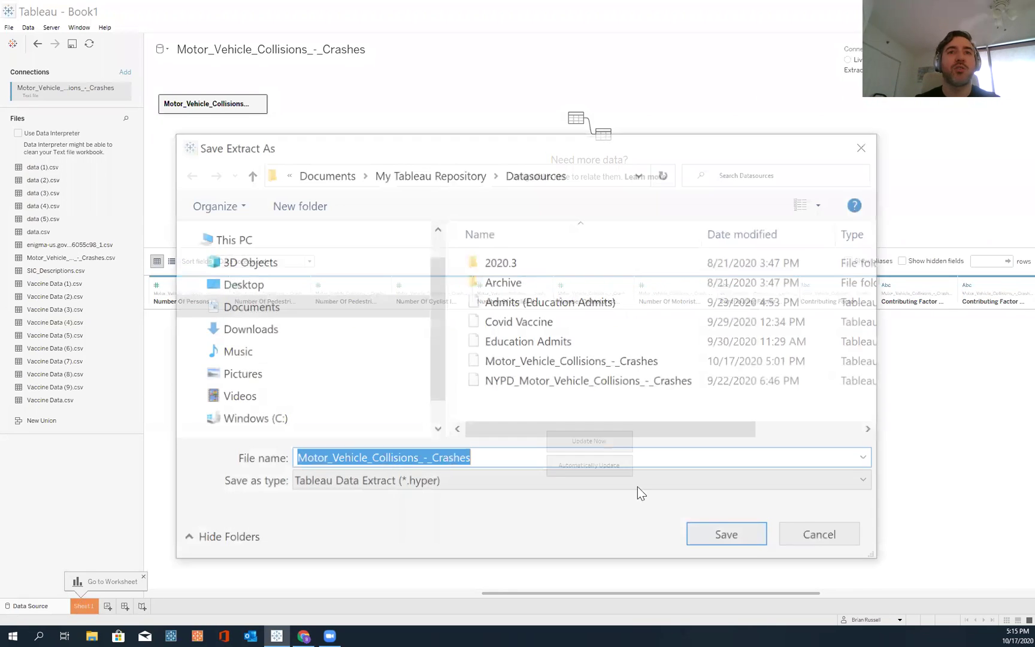
left_click(711, 533)
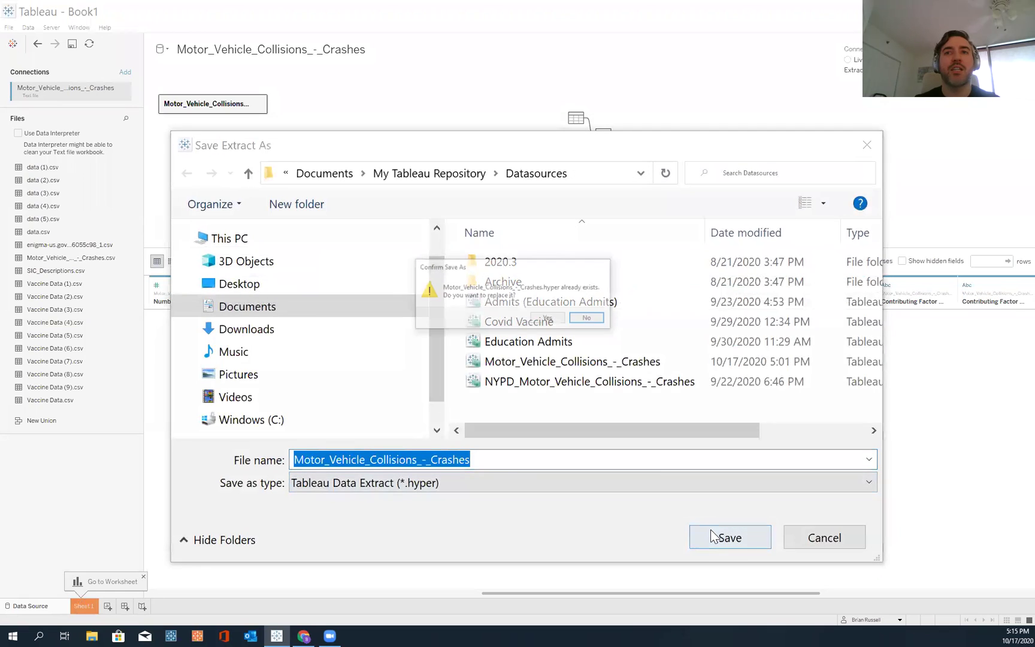
left_click(548, 318)
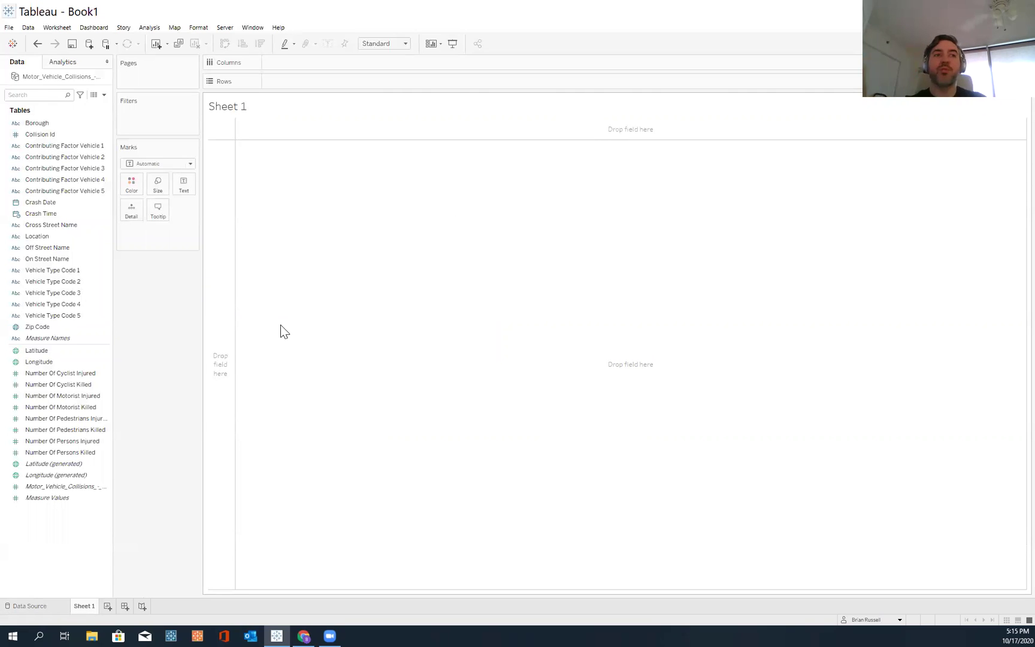
left_click(90, 606)
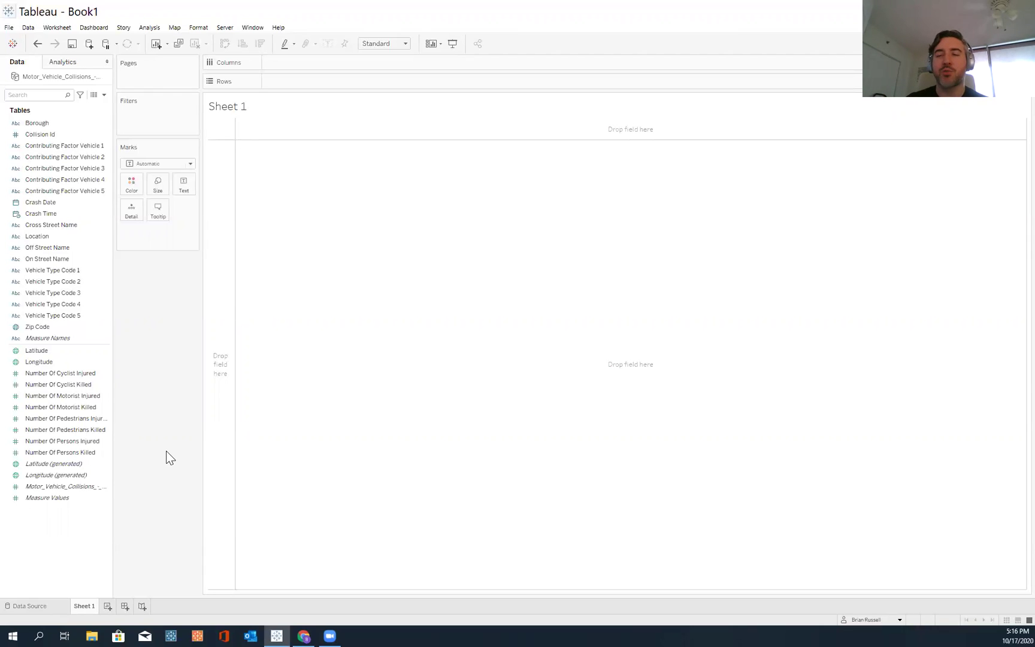
Step: Plot the count of crash records by Crash Date year and fit the chart to Entire View
left_click(90, 487)
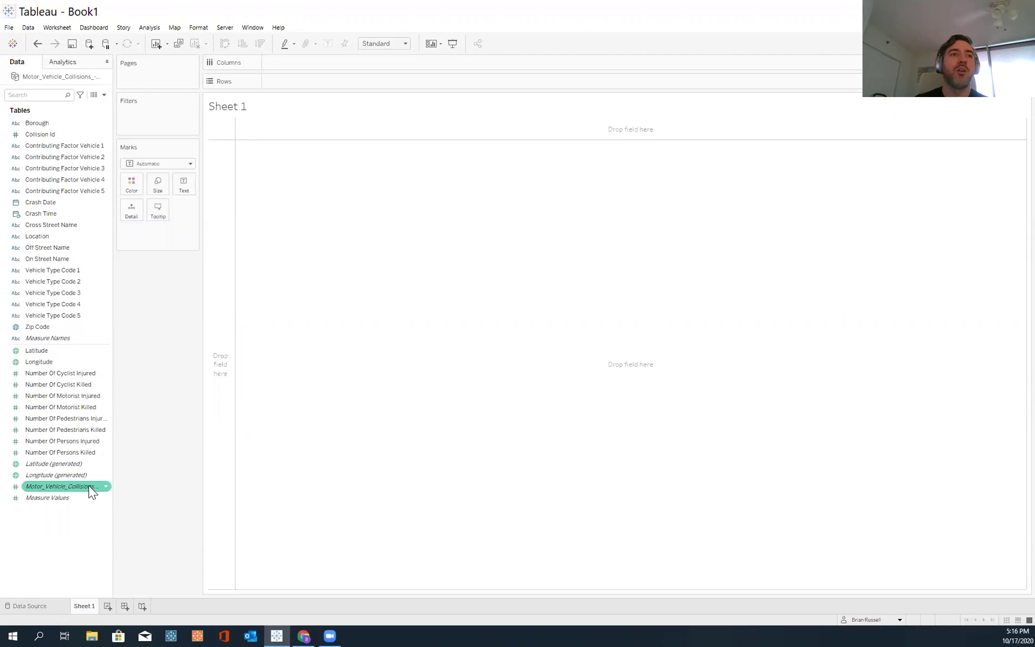
double_click(88, 486)
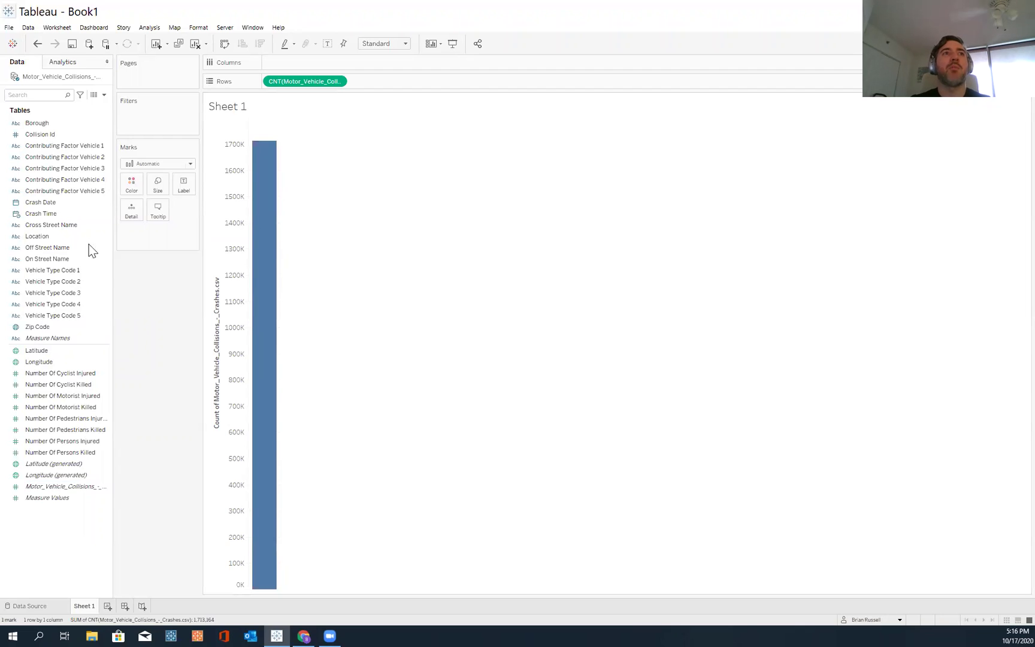
double_click(51, 206)
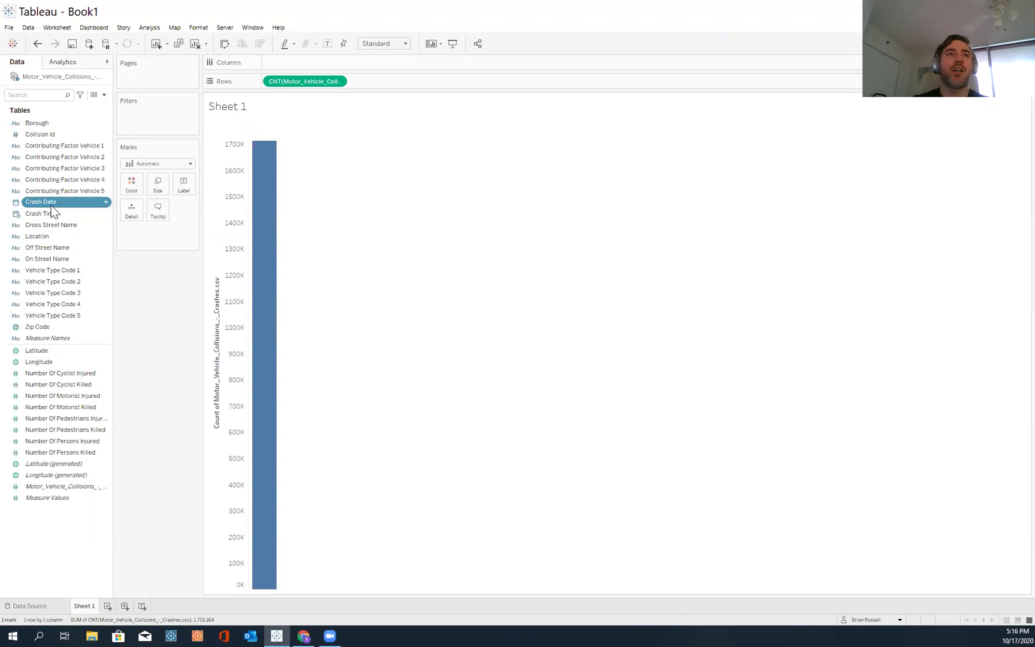
left_click(383, 43)
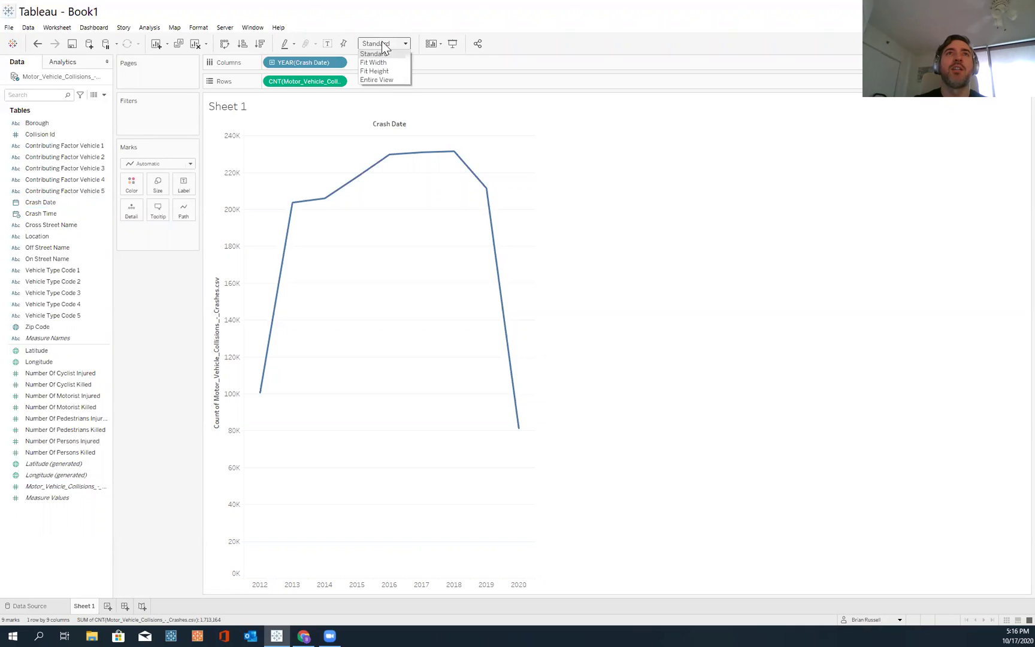
left_click(385, 79)
mouse_move(291, 394)
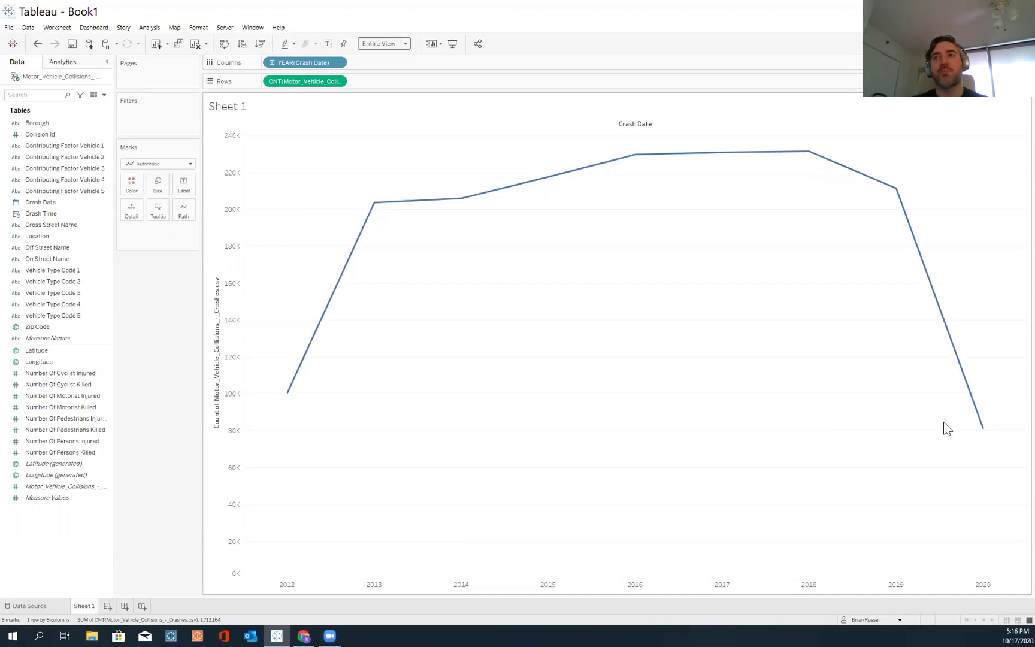
Step: Drill the Crash Date down to month level and remove the quarter level from the columns
left_click(272, 63)
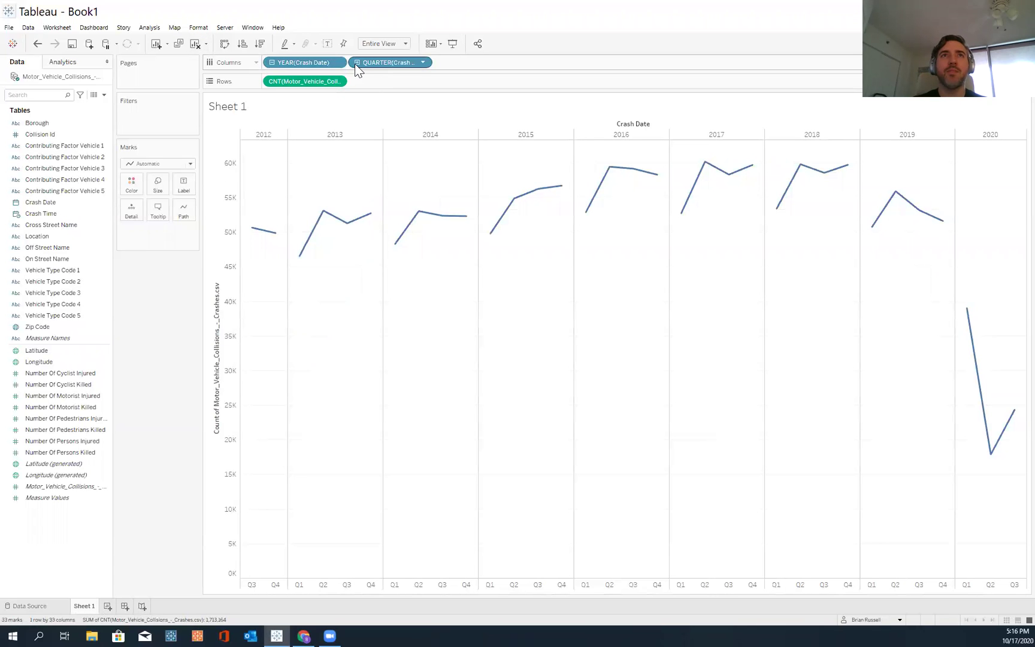
left_click(357, 62)
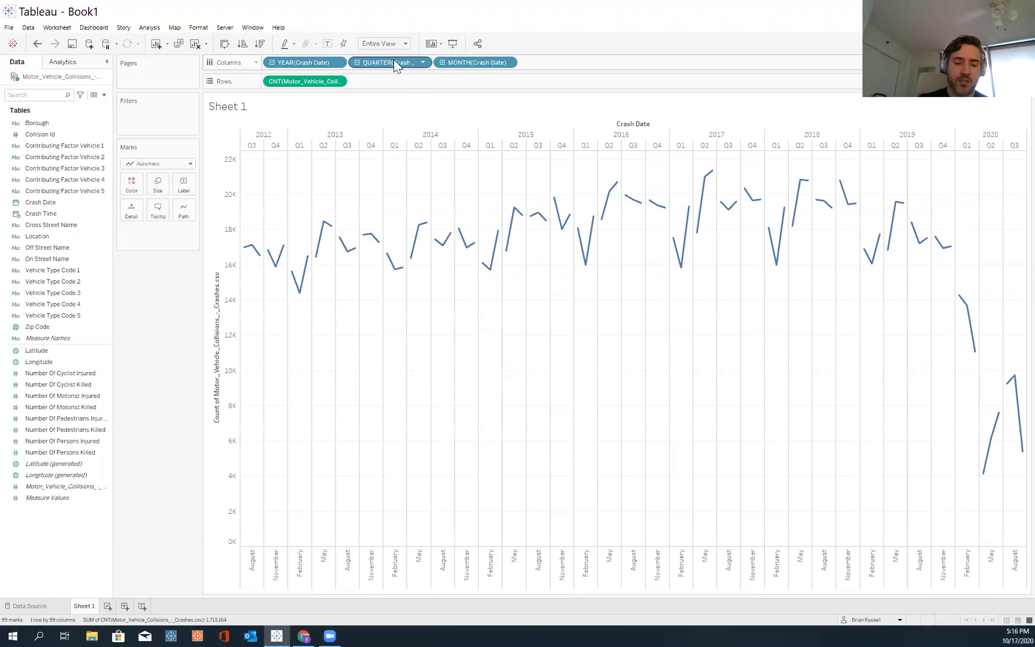
left_click_drag(393, 59, 397, 6)
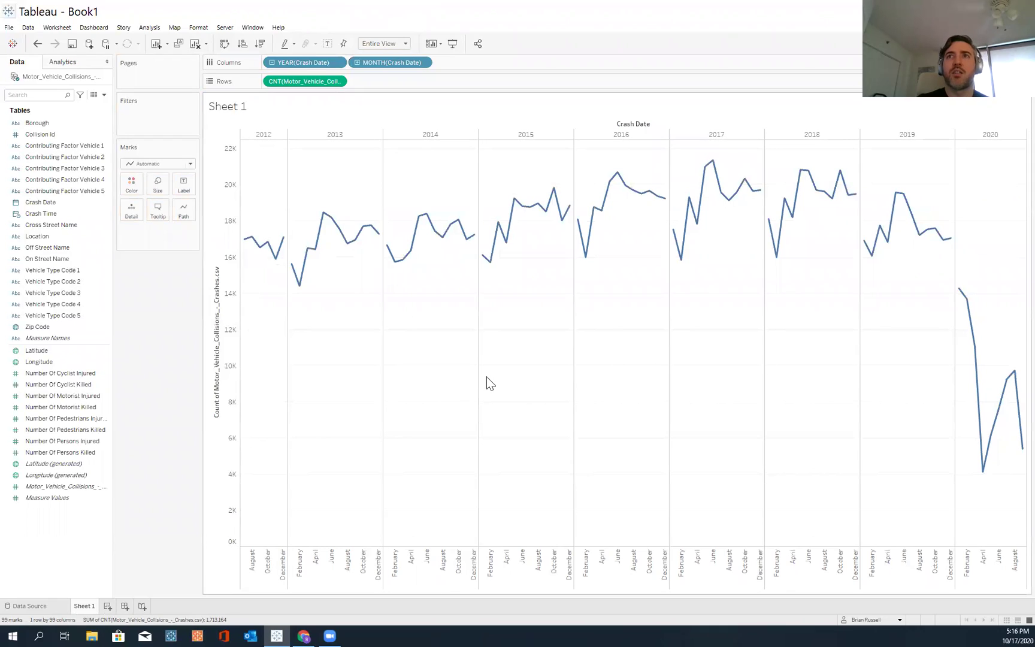
mouse_move(983, 484)
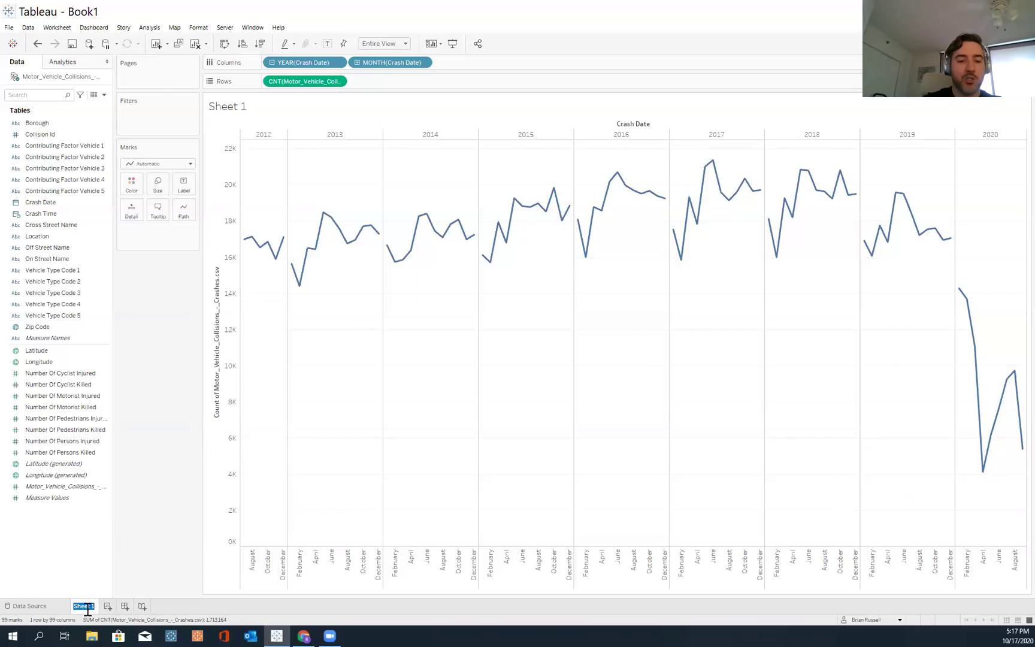
Step: Rename Sheet 1 as "What is the accident trend?"
type("What is the")
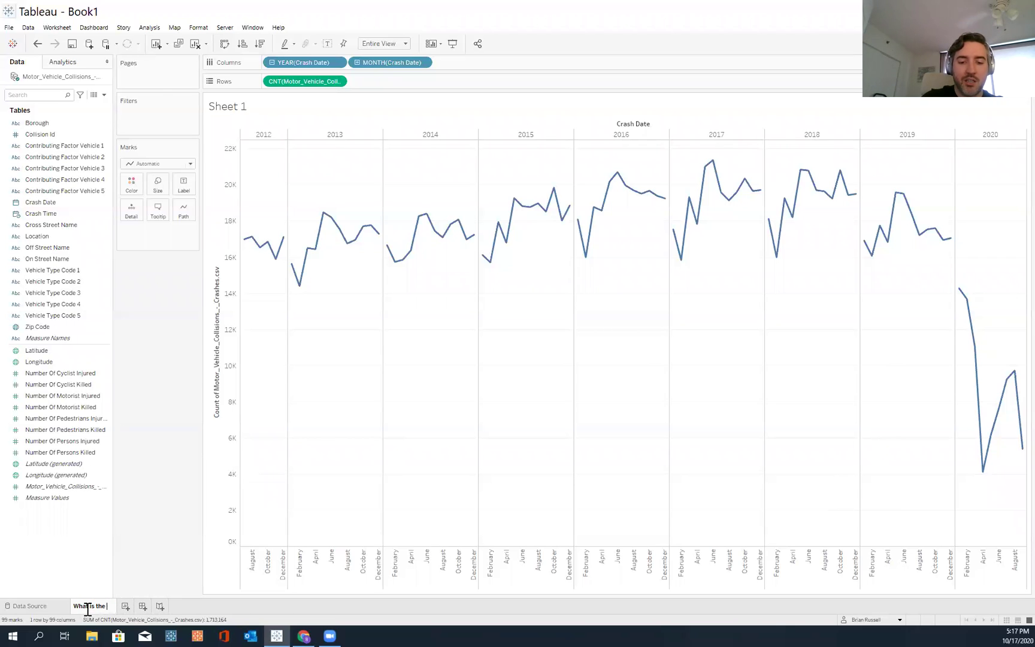
type(" acc")
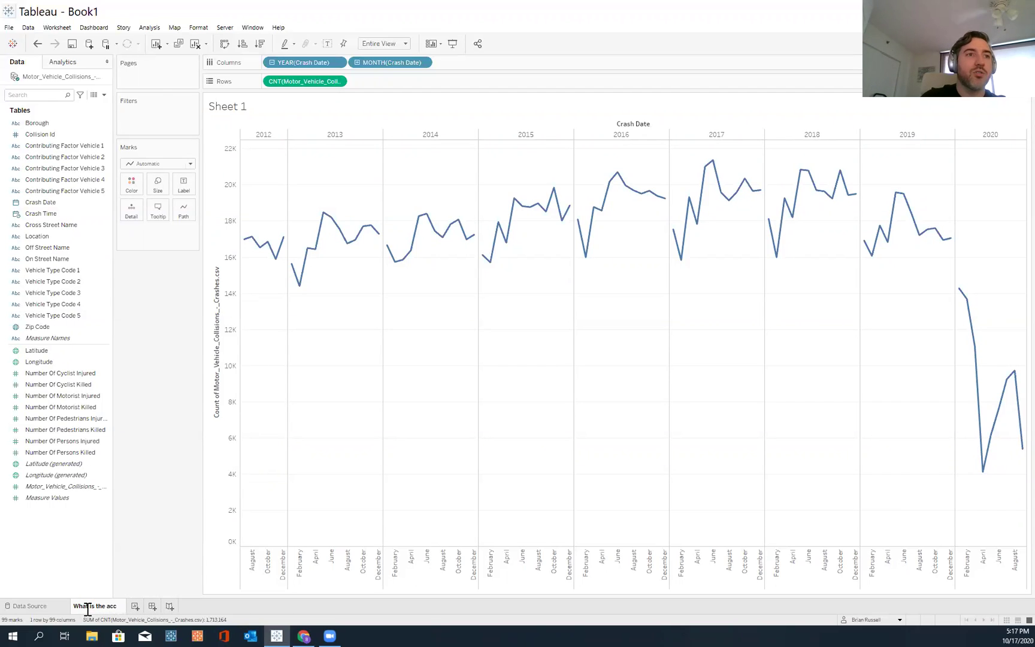
type("ident trend?")
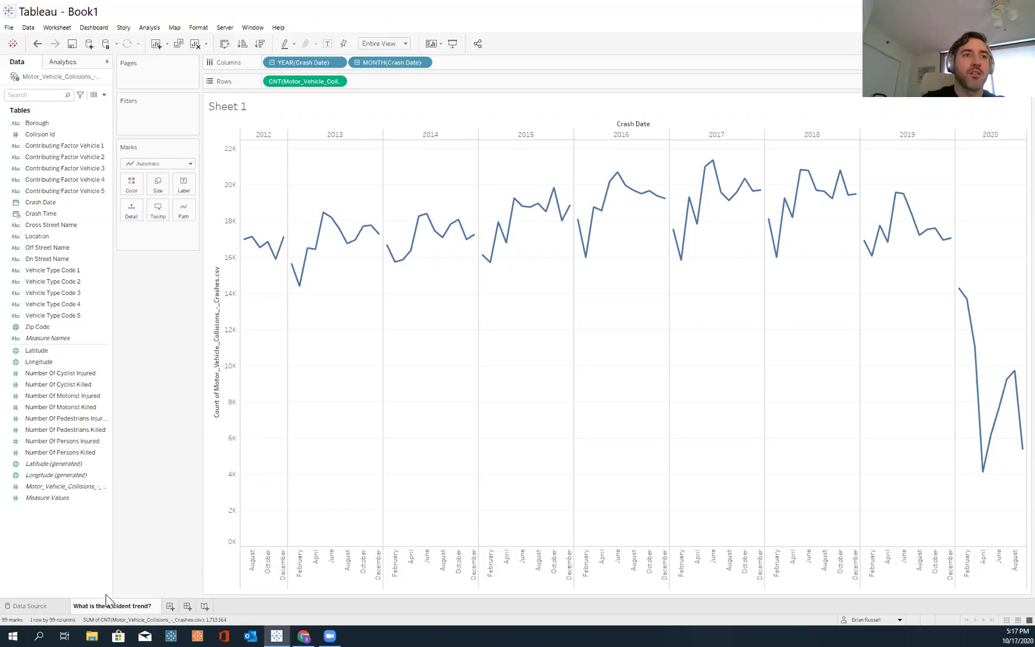
key("Return")
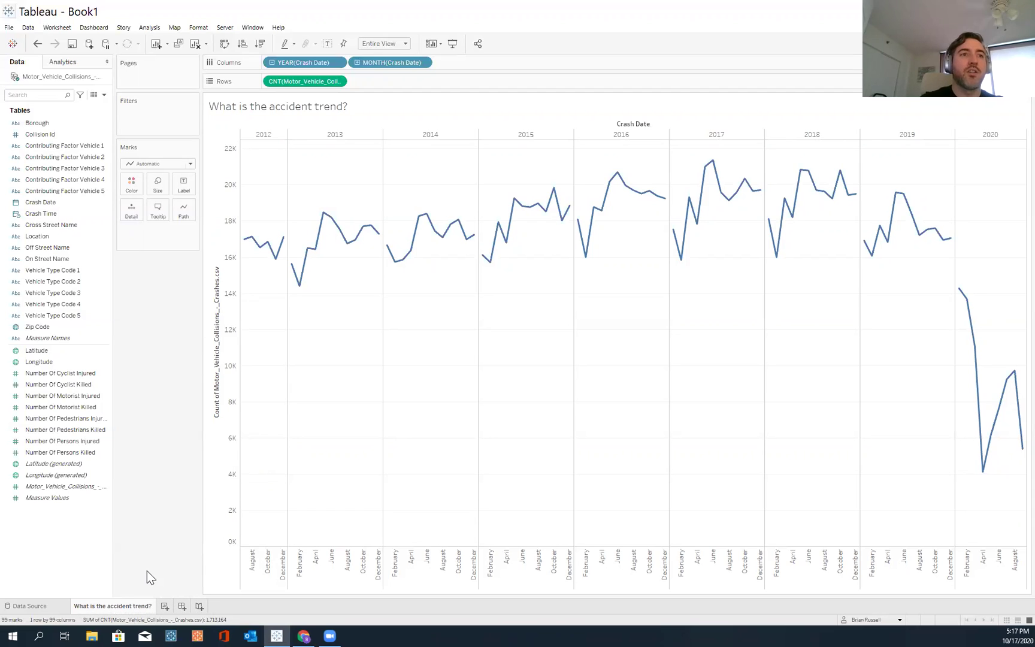
Step: Add a new worksheet and plot the Zip Code field on a map
left_click(161, 611)
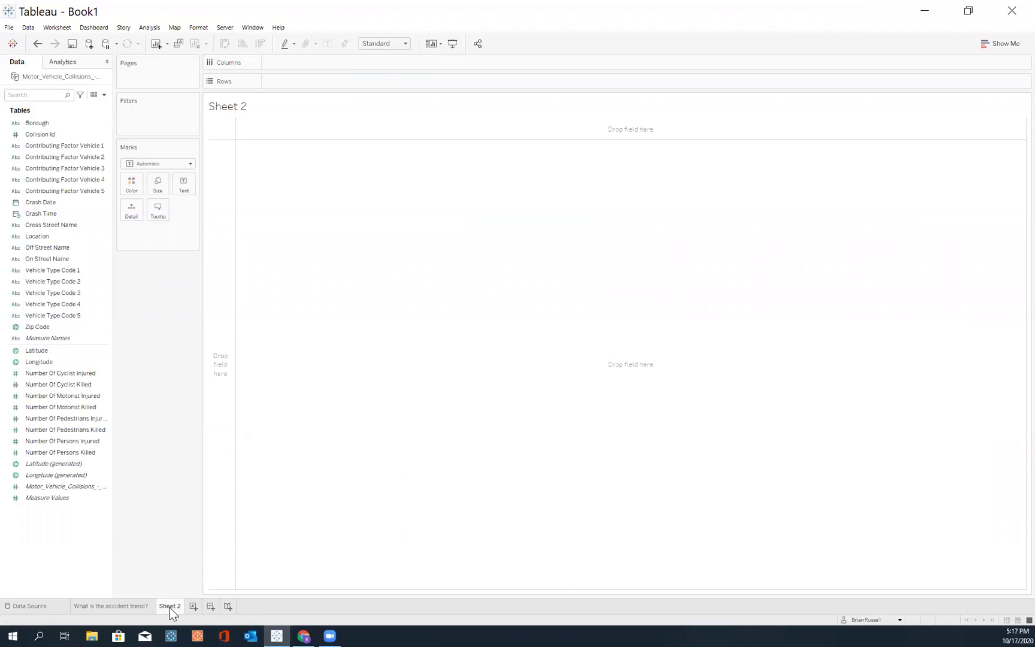
left_click(60, 486)
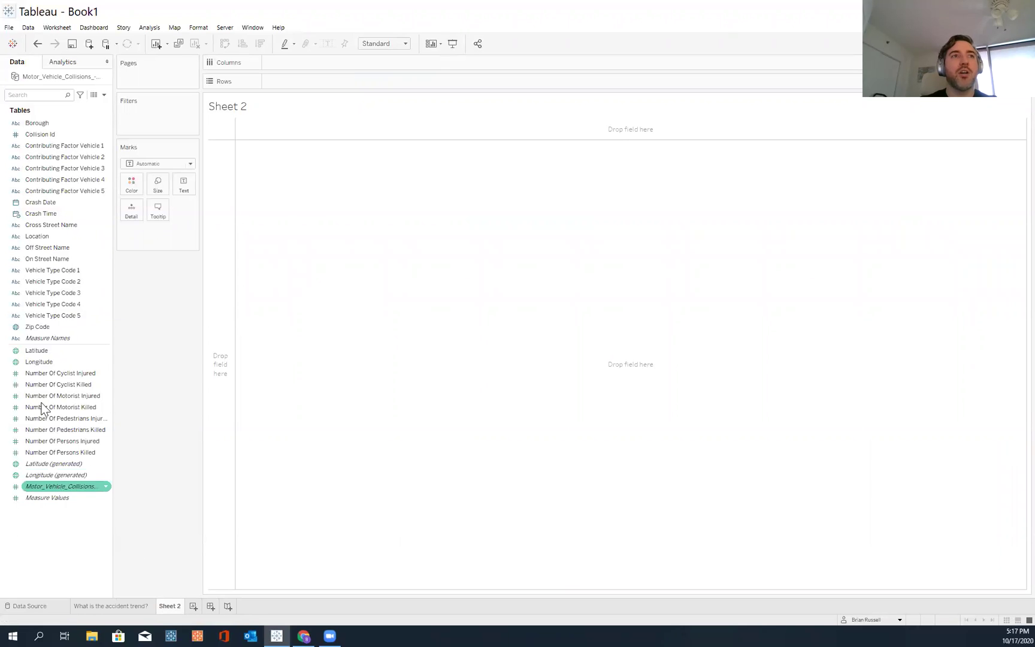
left_click(35, 326)
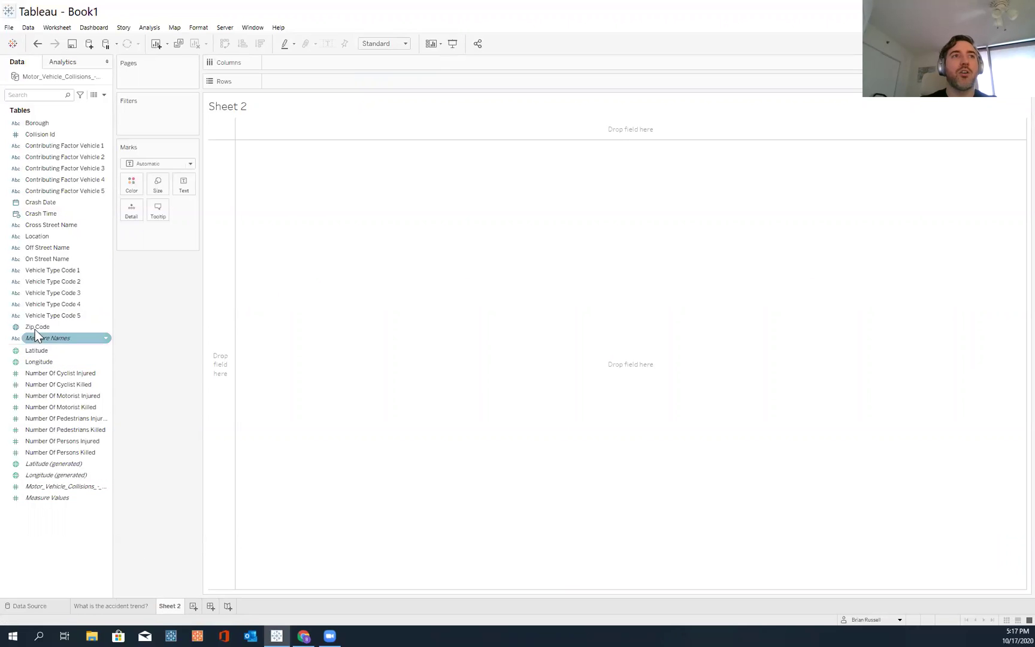
double_click(75, 327)
Step: Color the zip code map by the count of crash records and filter out the unknown locations
left_click(64, 486)
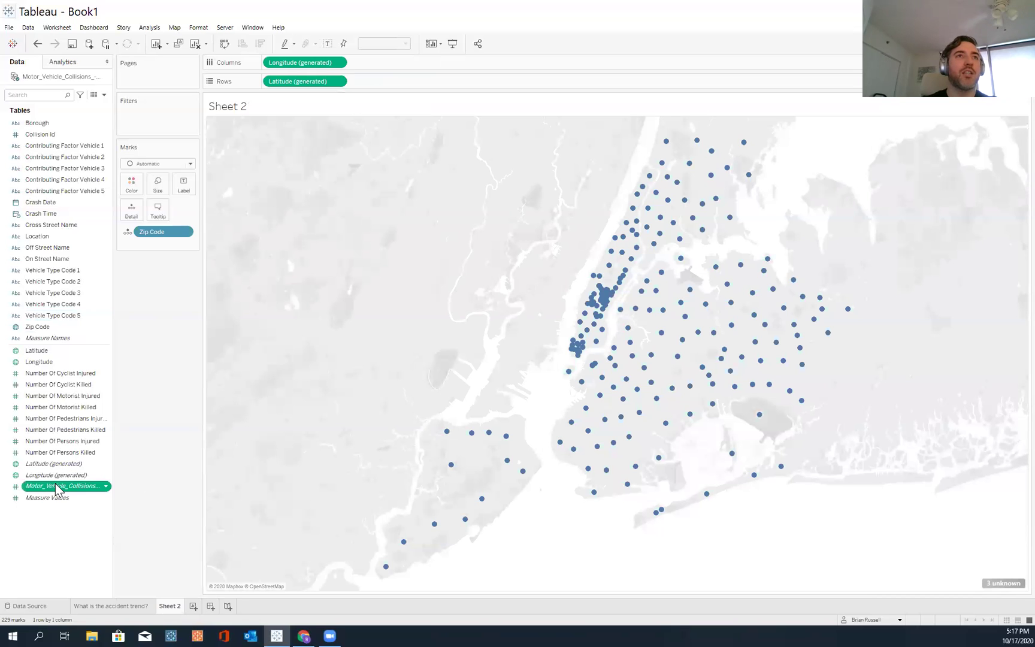
double_click(56, 485)
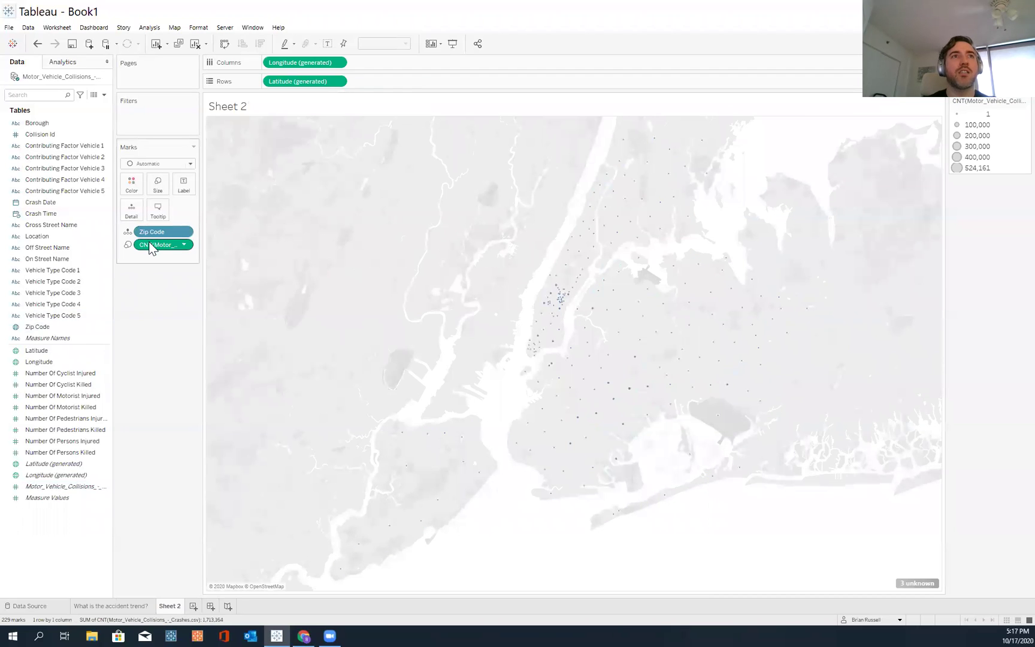
left_click_drag(153, 244, 132, 190)
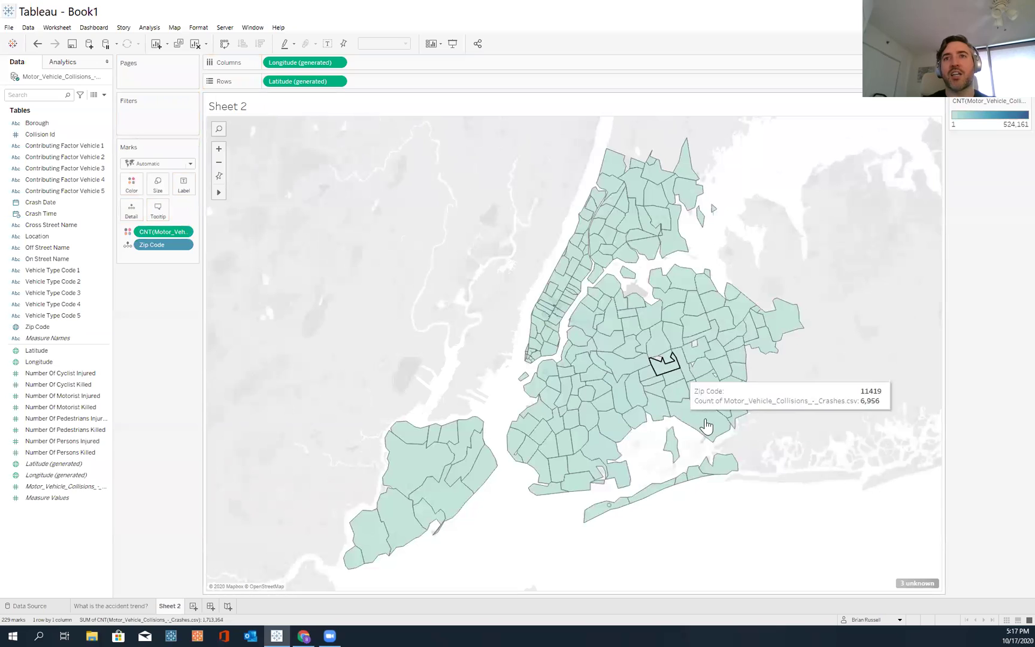
left_click(918, 584)
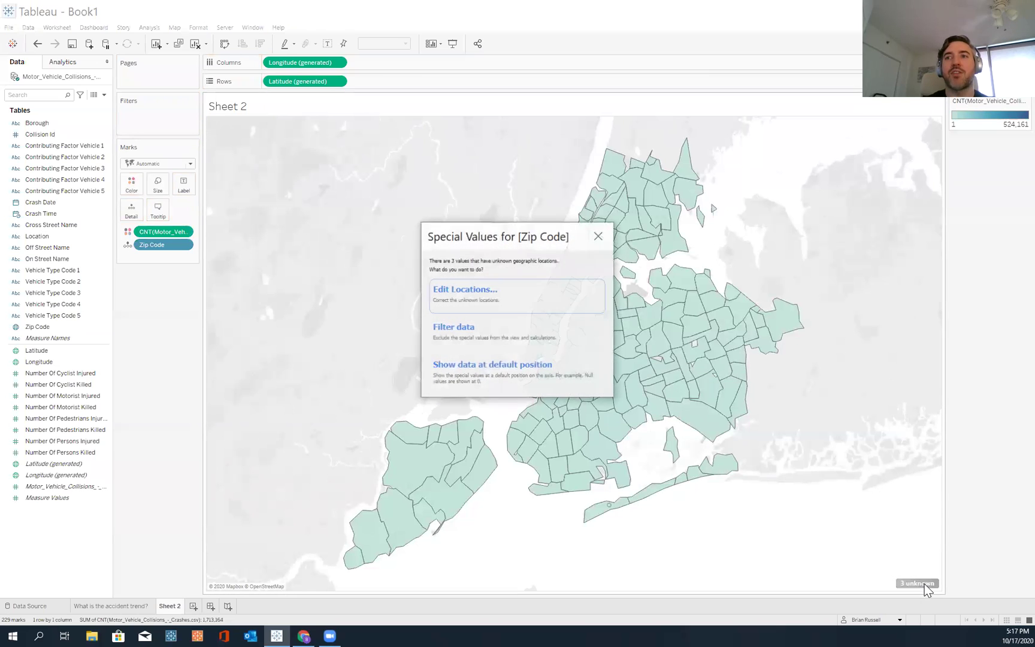
left_click(493, 326)
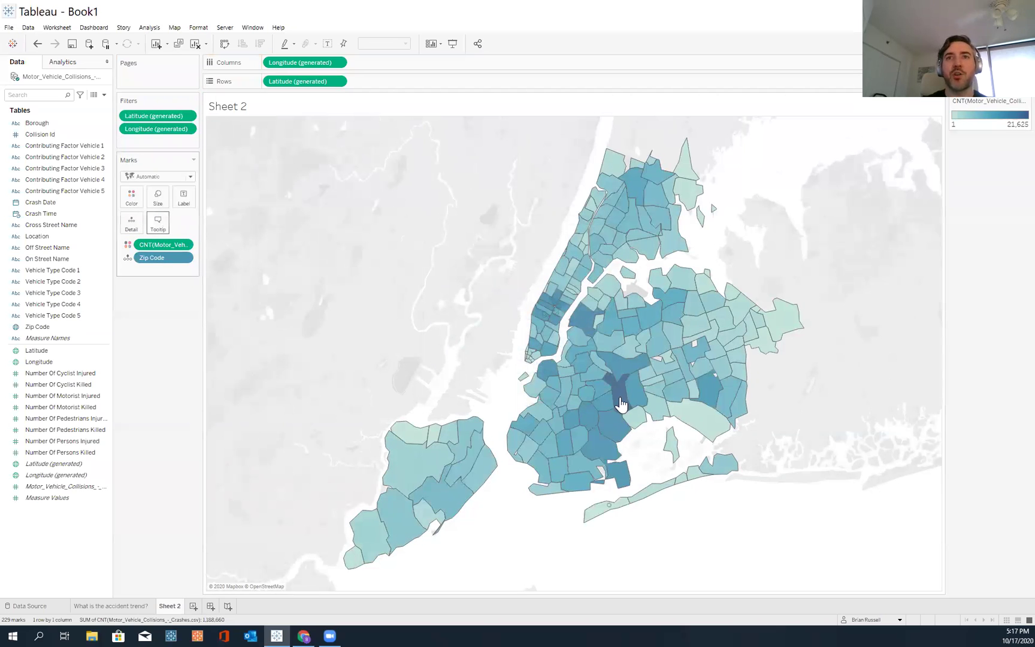
Step: Rename the zip code map worksheet as "Where are accidents happening?"
mouse_move(614, 397)
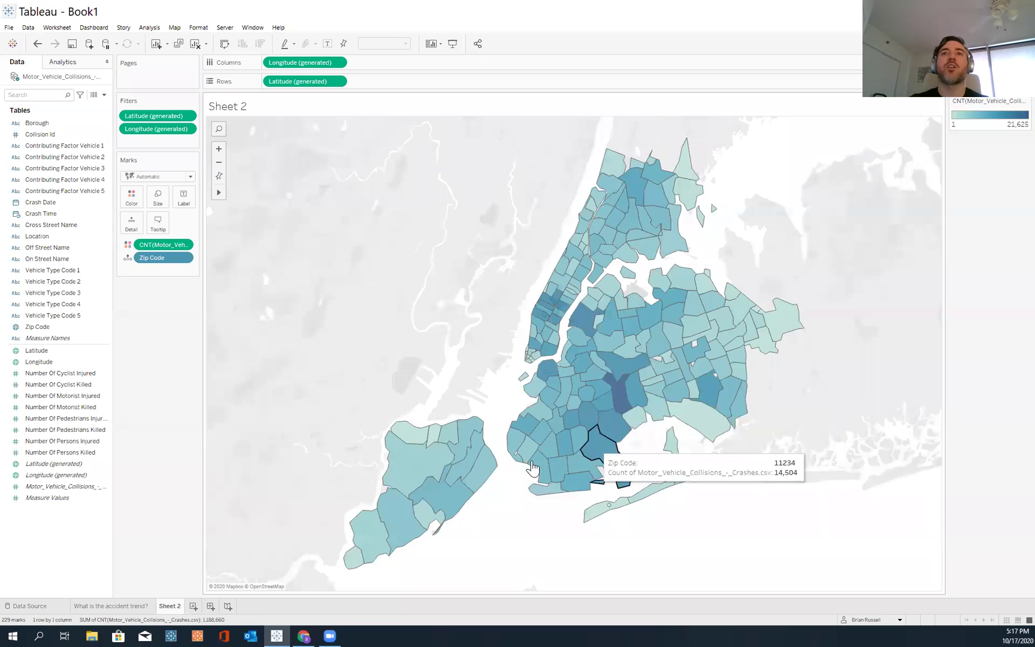
double_click(173, 603)
type("Where")
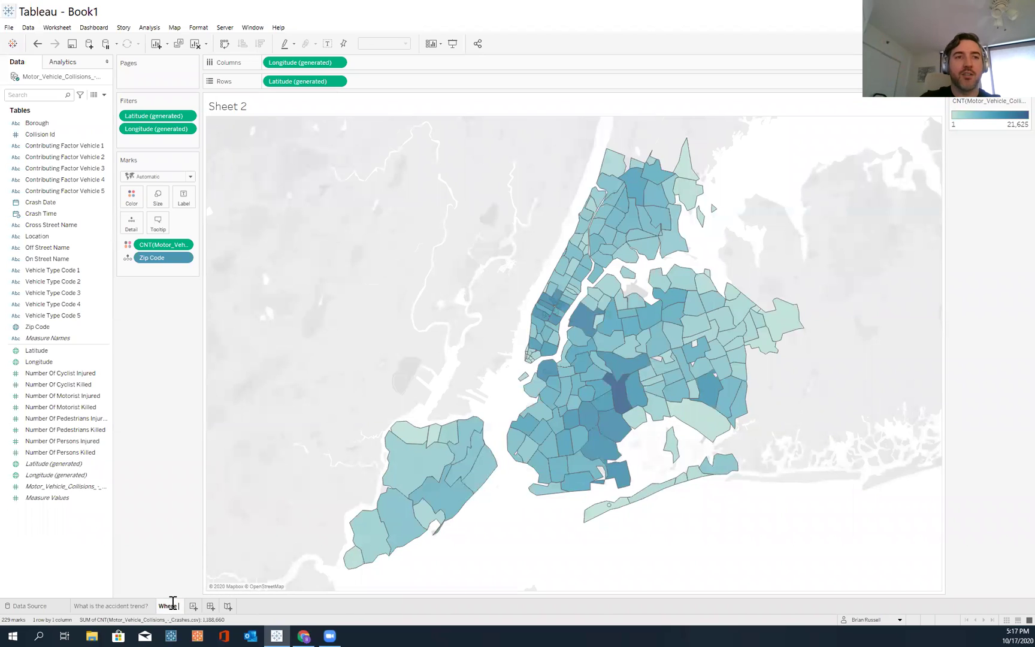
type(" are acc")
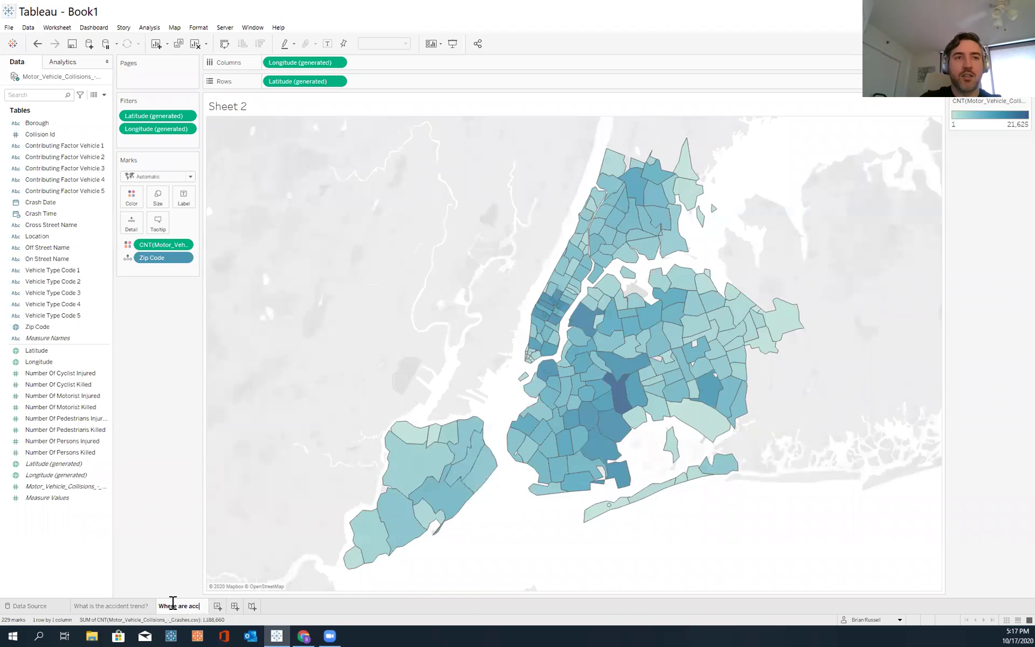
type("idents happening?")
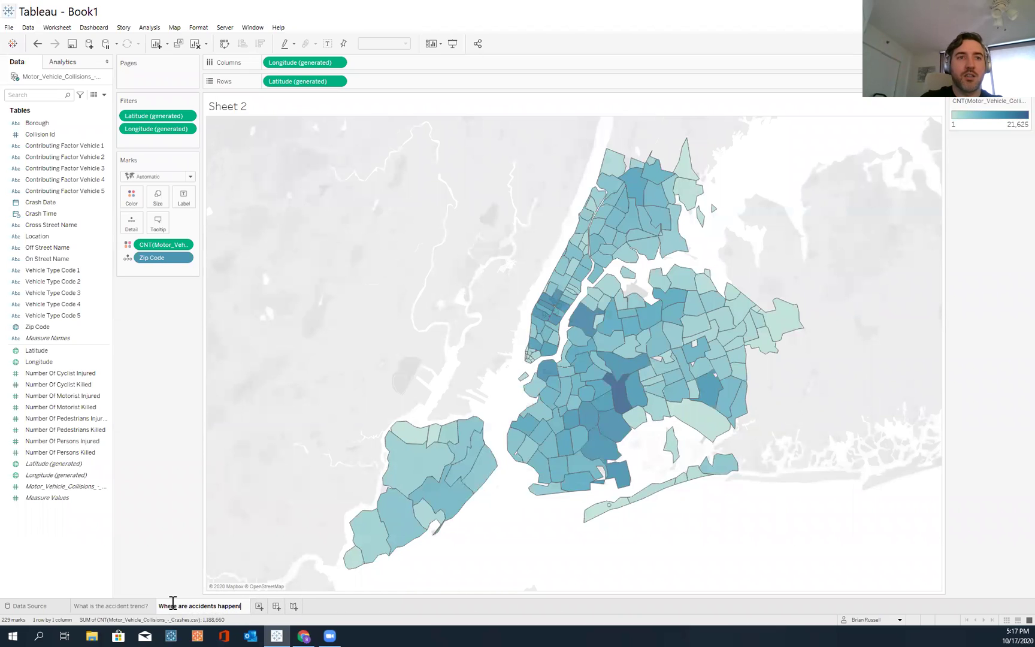
key("Return")
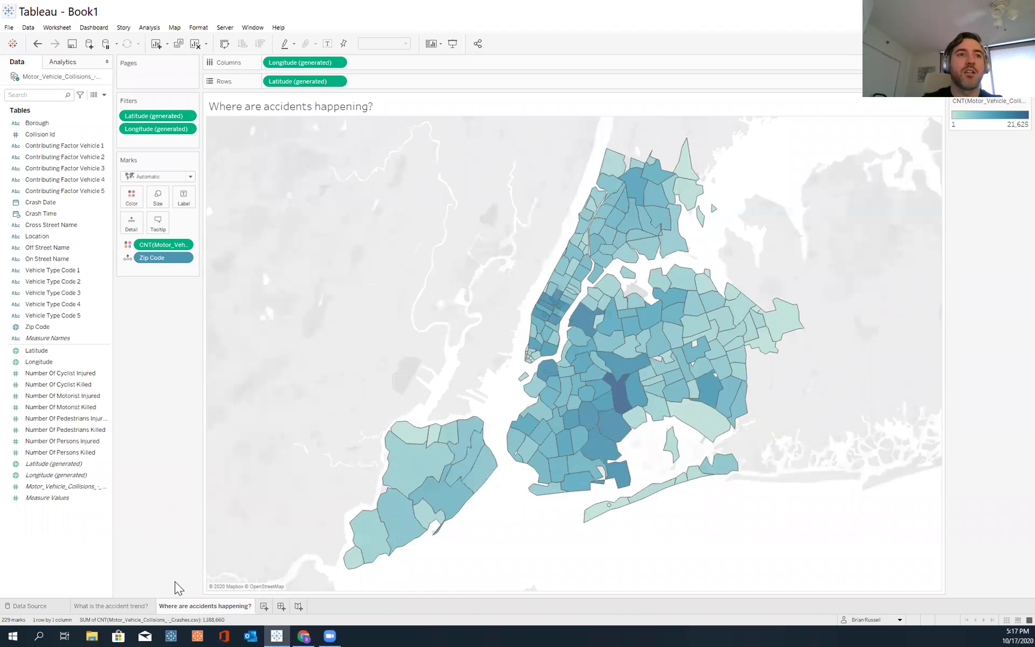
Step: Add a worksheet charting the crash record count by Contributing Factor Vehicle 1 as horizontal bars sorted in descending order
left_click(270, 607)
left_click(48, 488)
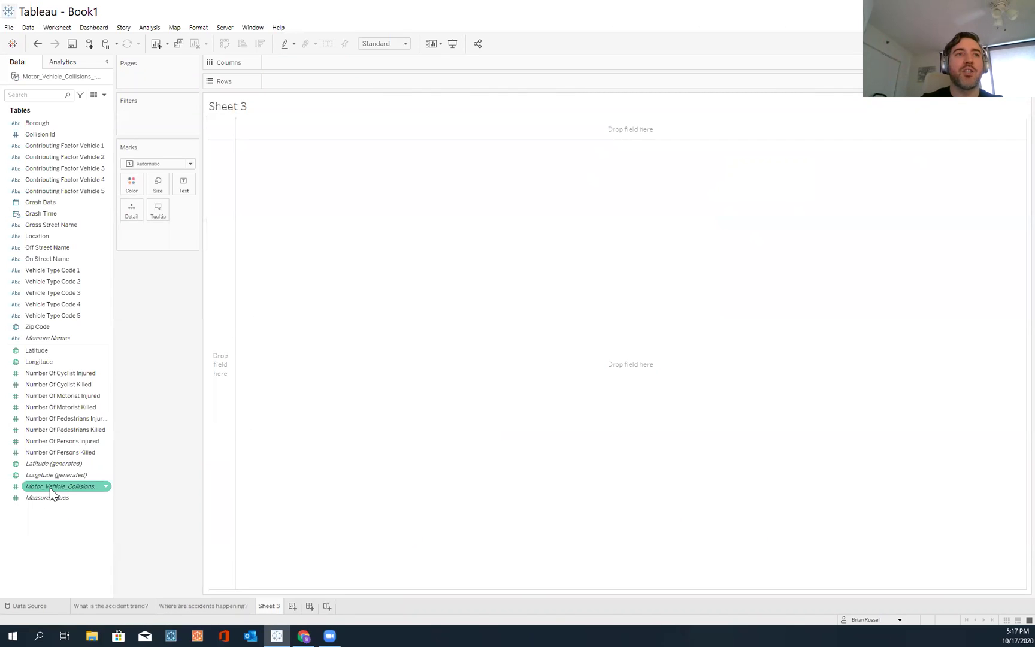
double_click(50, 488)
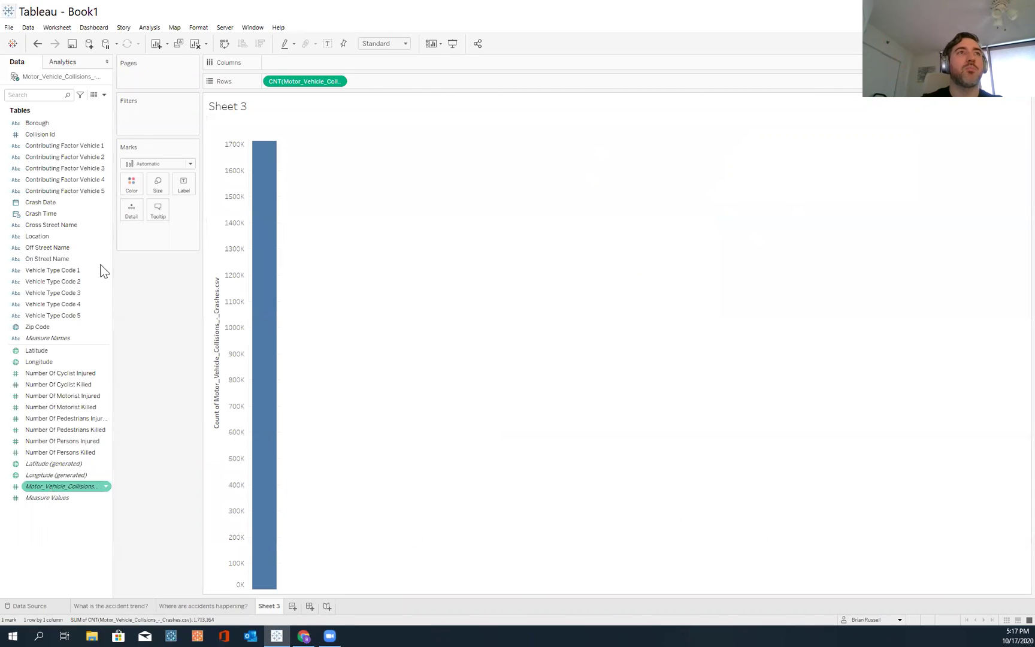
double_click(87, 148)
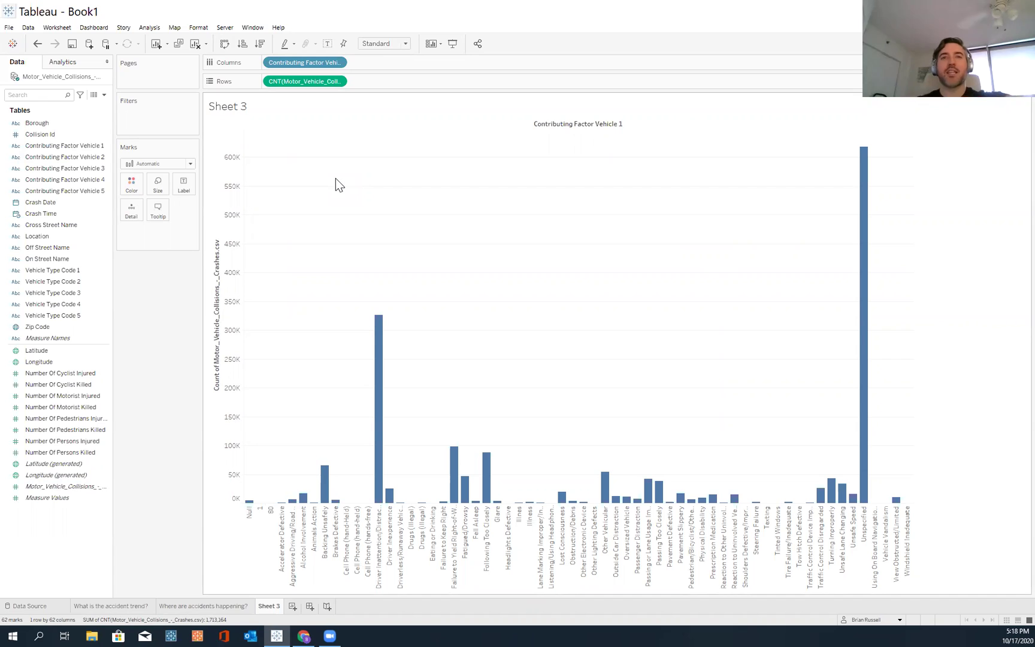
left_click(228, 40)
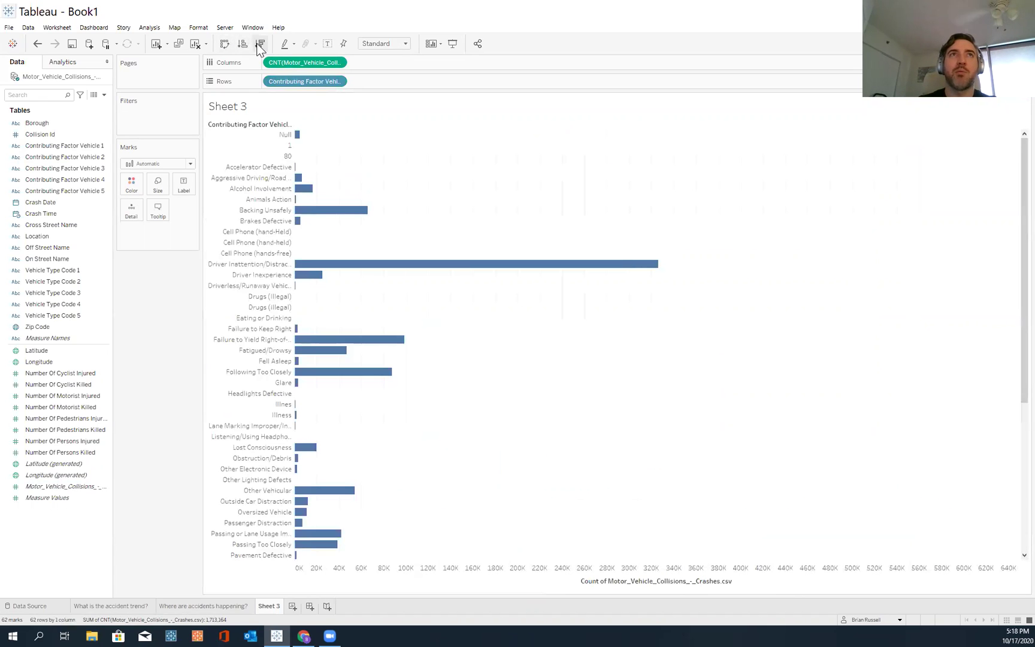
left_click(258, 44)
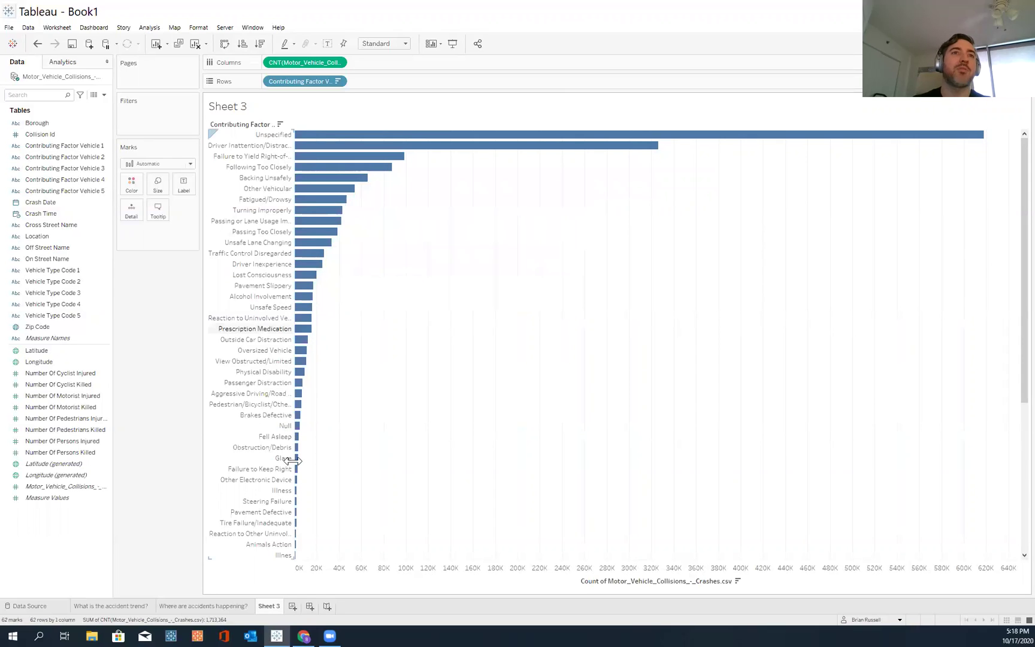
Step: Rename the contributing factor worksheet as "What are the reasons for accidents?"
type("What are the")
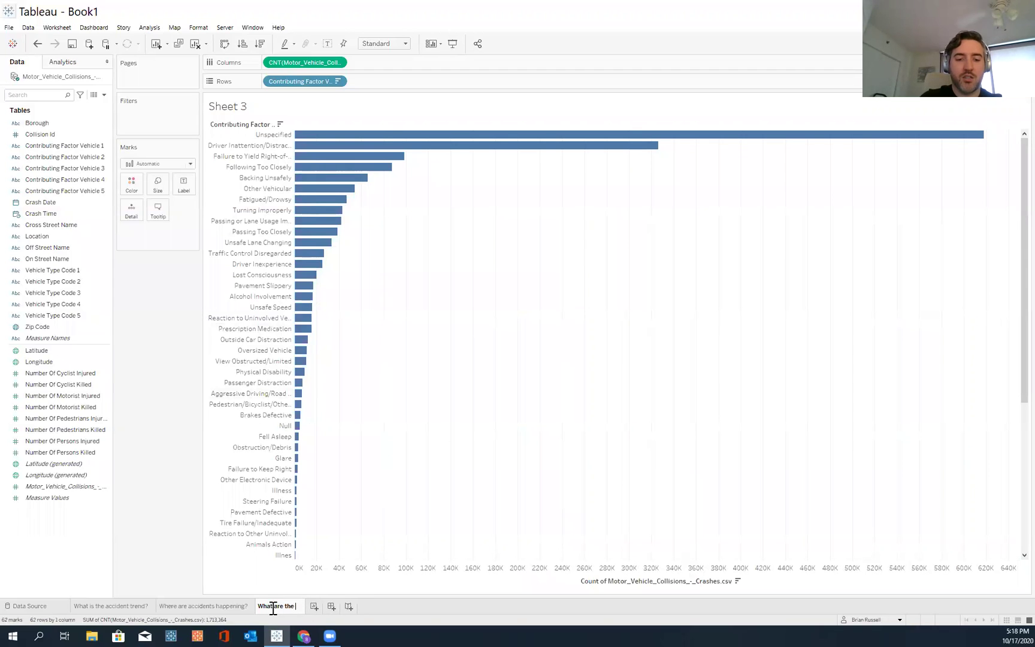
type(" reasons for ac")
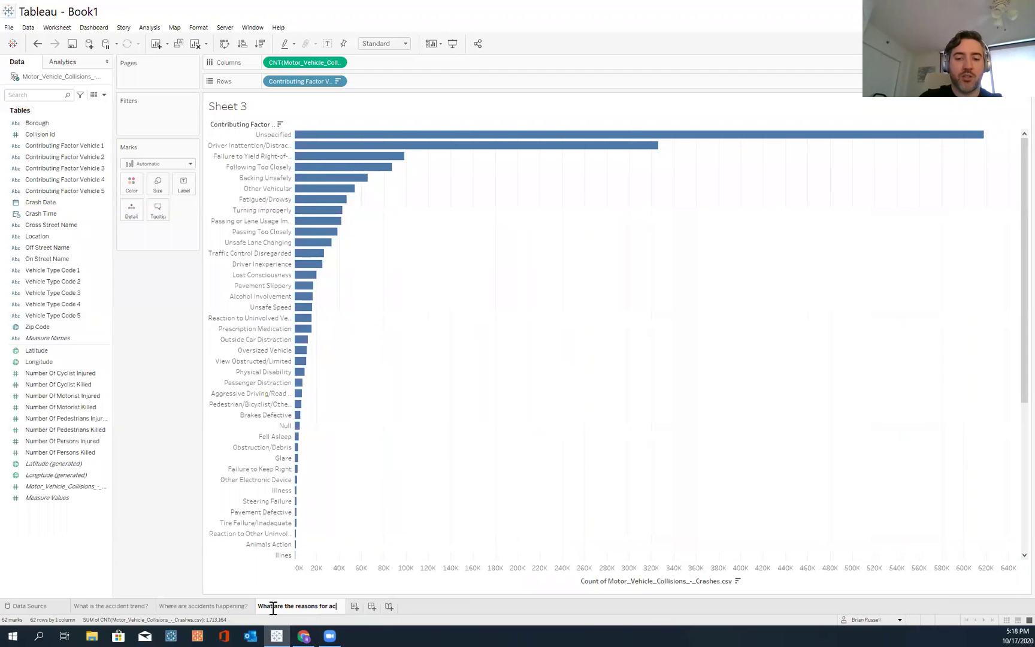
type("cidents?")
key("Return")
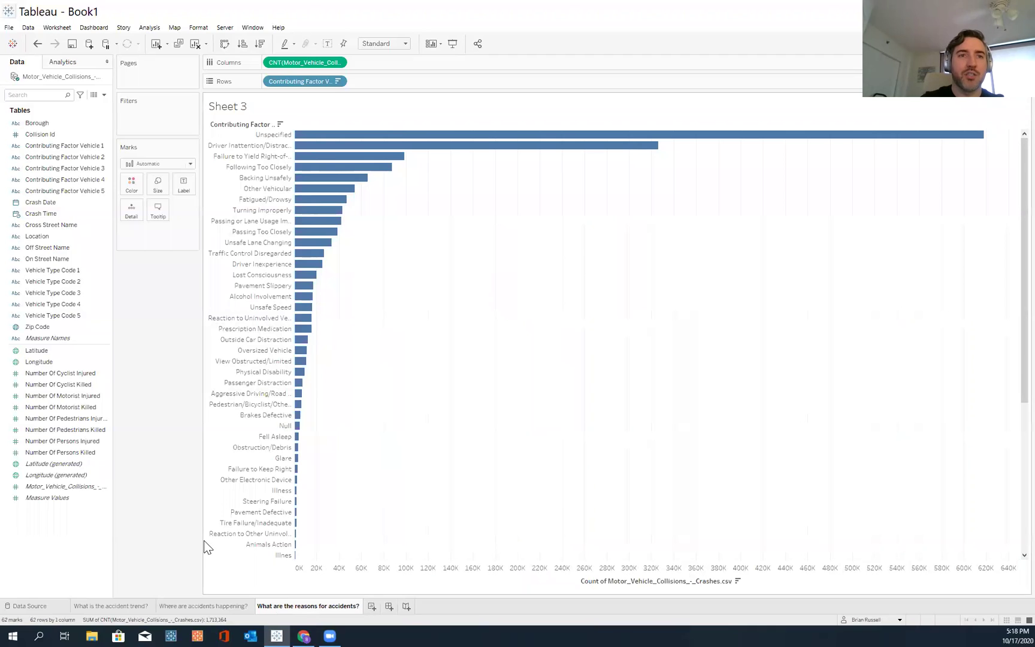
Step: Create a new dashboard and add the accident trend, accident location and accident reasons worksheets to it
left_click(389, 606)
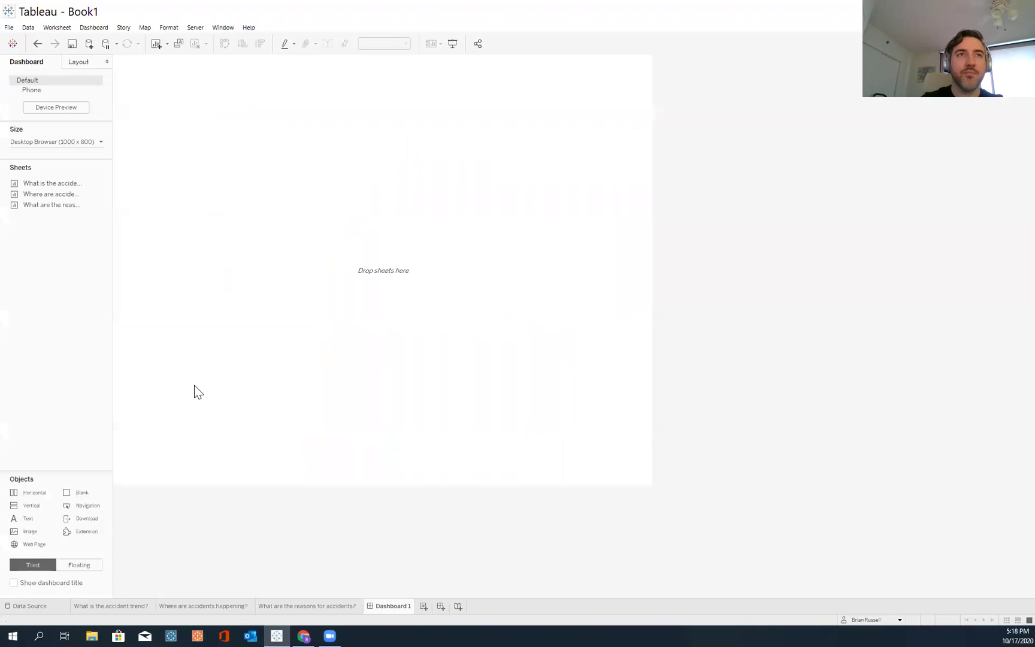
mouse_move(70, 209)
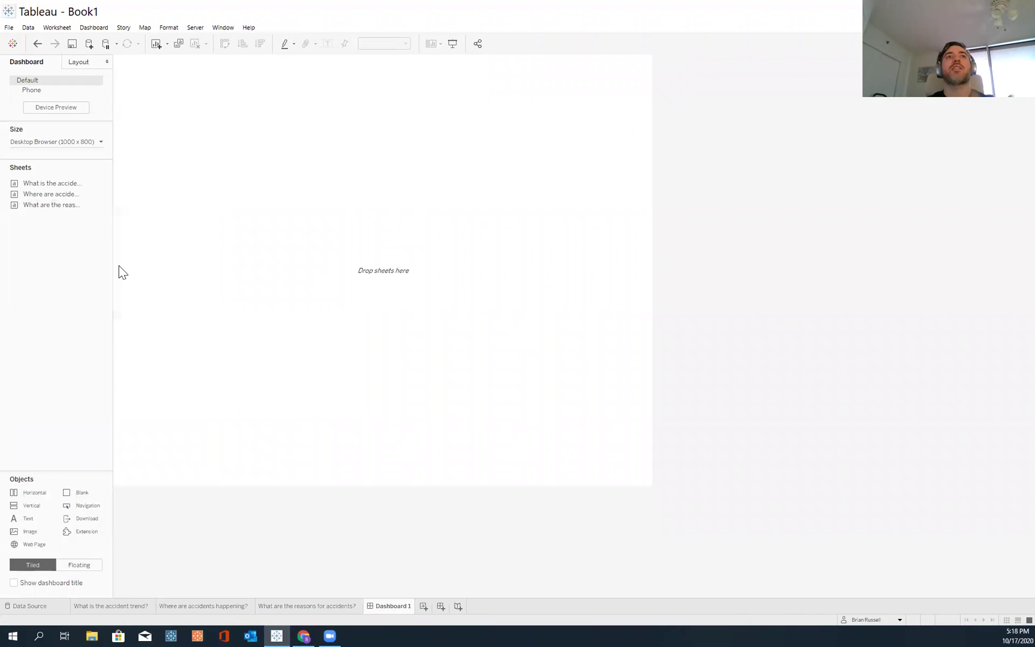
mouse_move(67, 187)
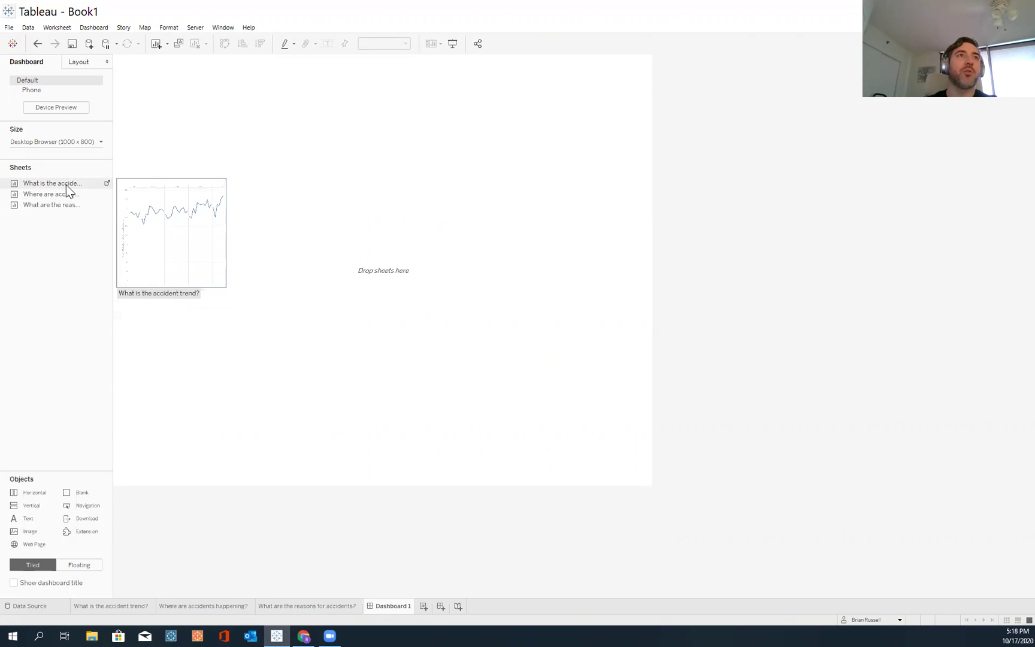
double_click(65, 185)
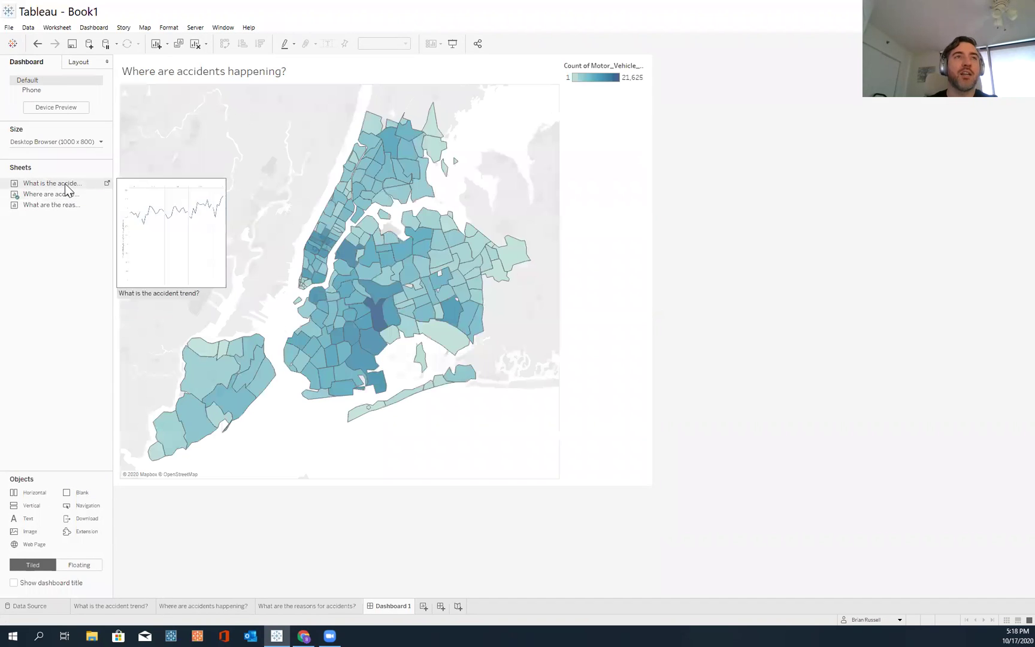
double_click(65, 194)
double_click(64, 204)
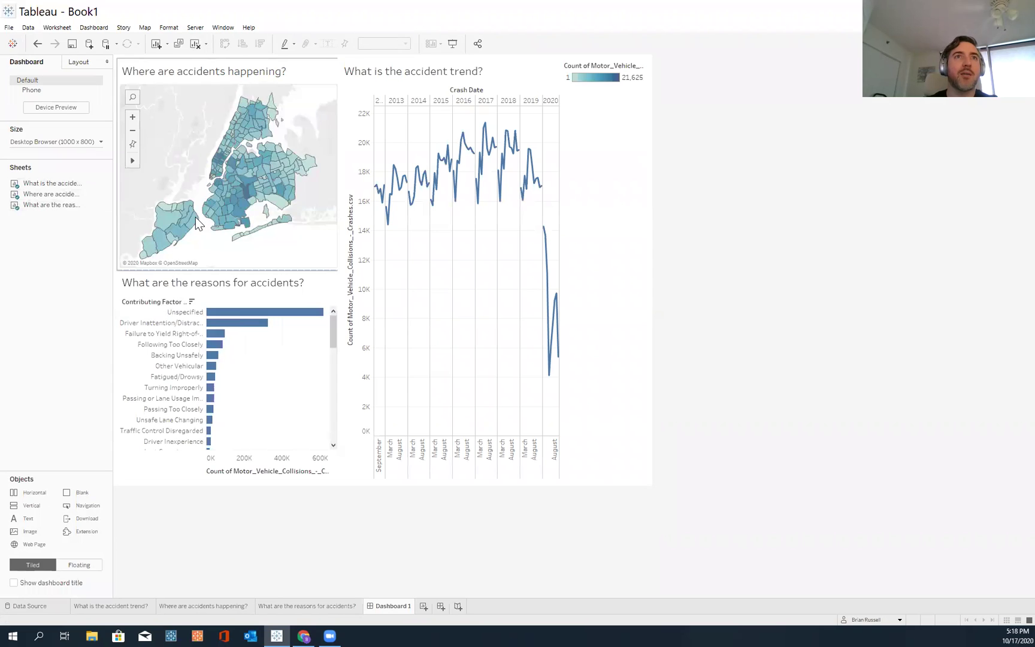
Step: Set the dashboard size to Automatic and make the map's color legend floating
left_click(95, 143)
left_click(78, 157)
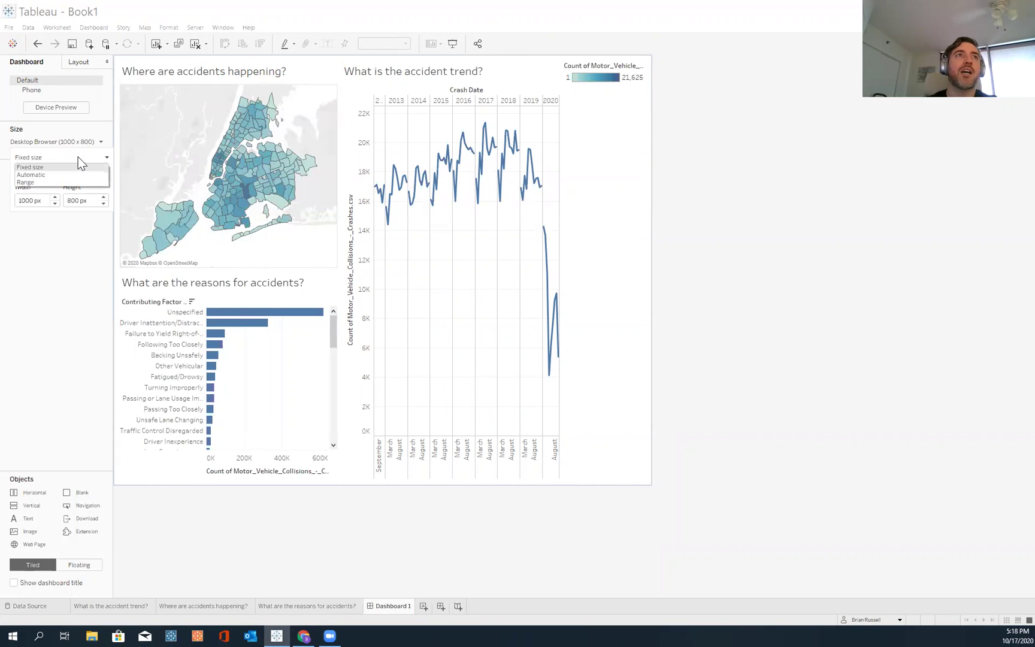
left_click(75, 174)
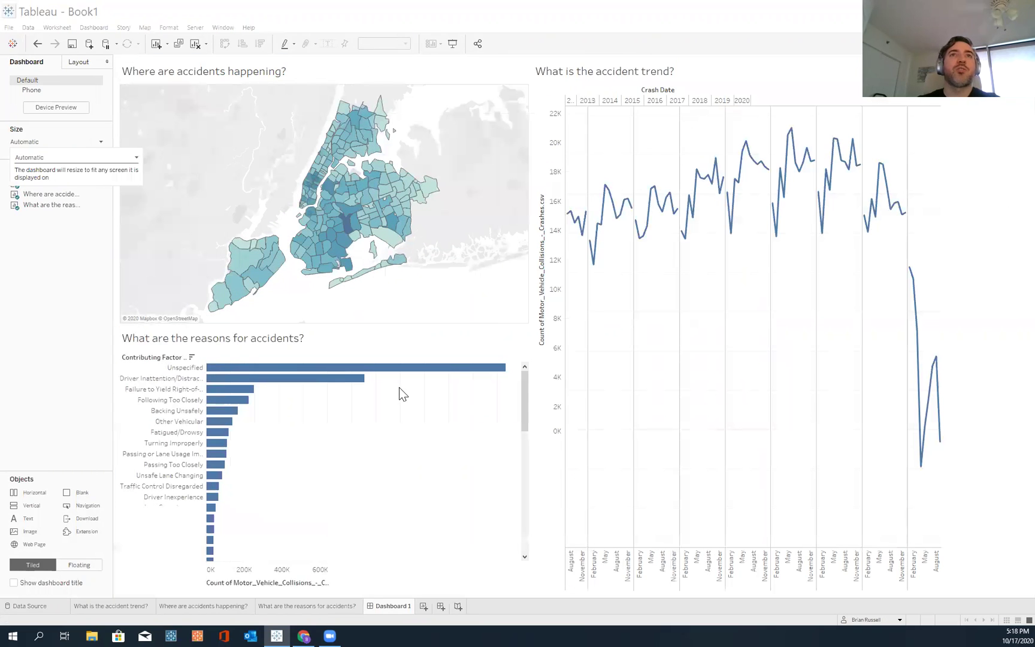
left_click(468, 273)
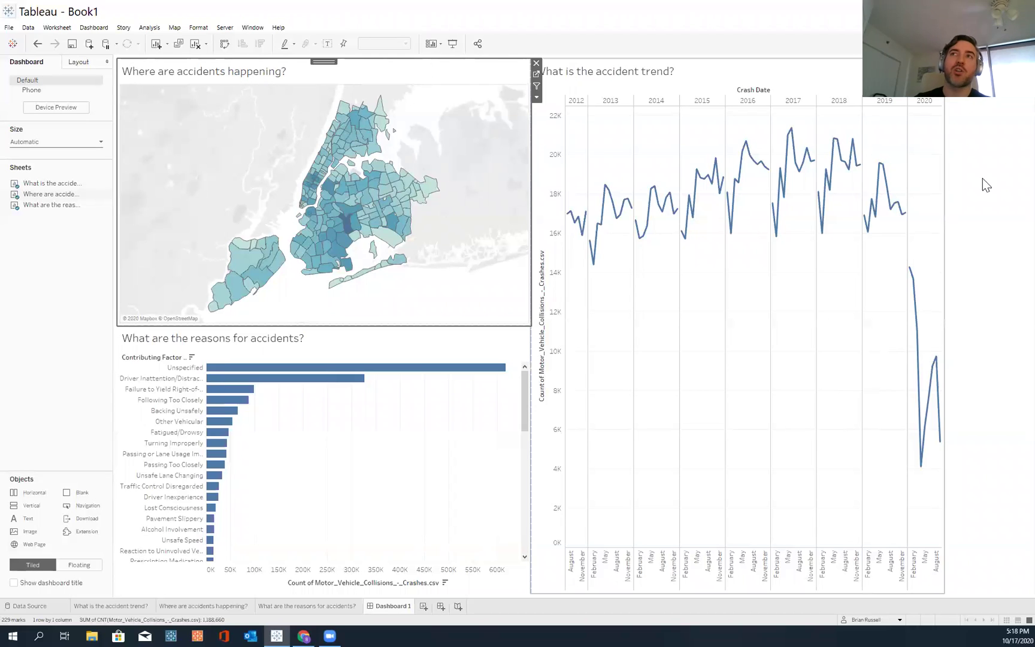
right_click(980, 105)
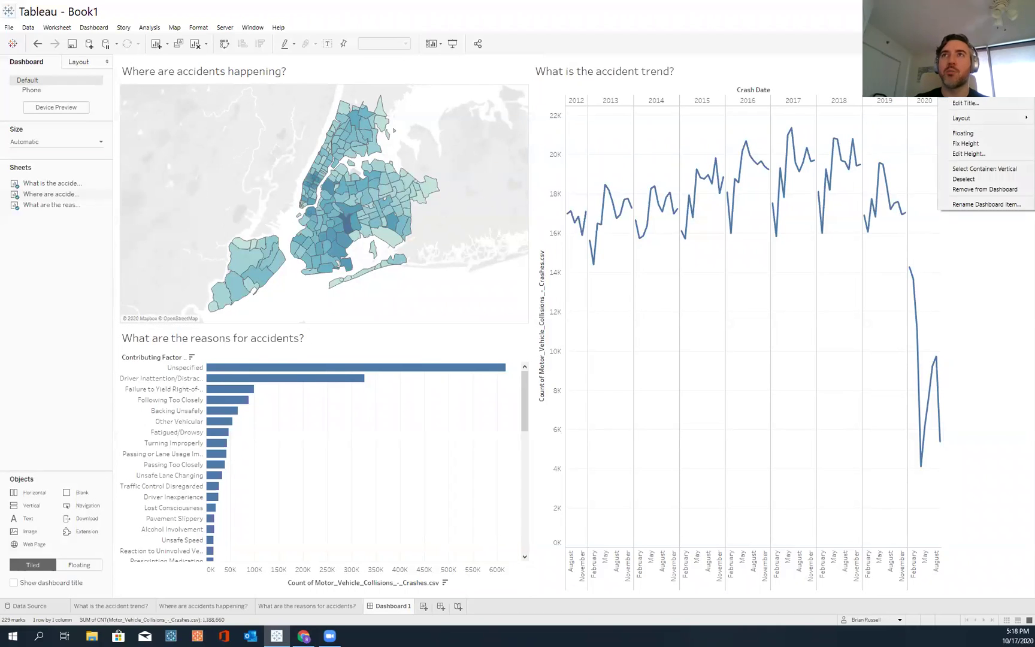
left_click(963, 133)
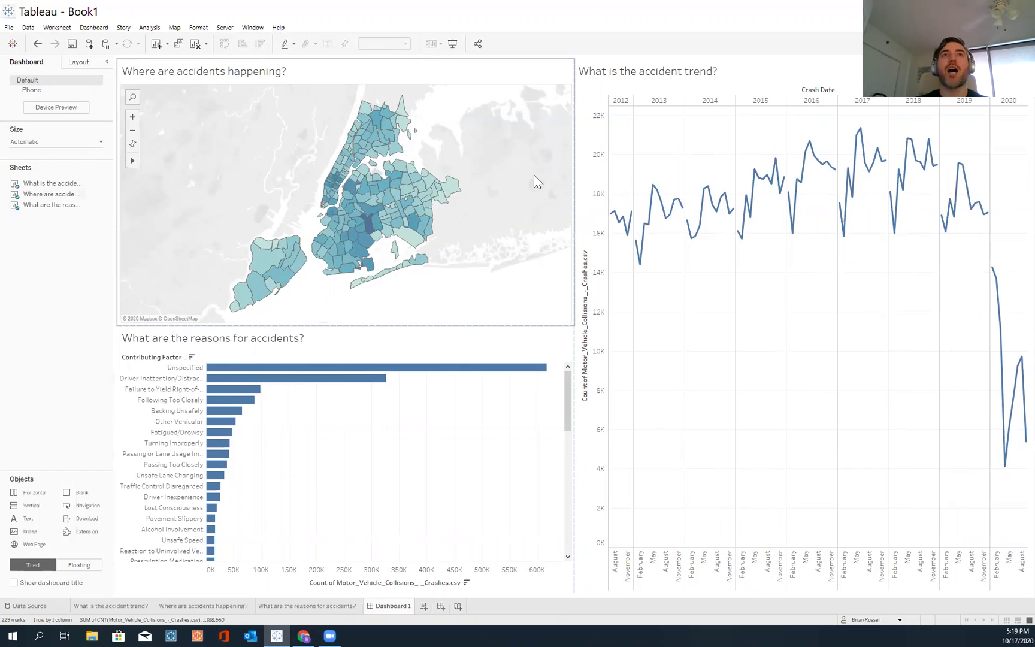
Step: Examine the crash counts on the dashboard for the darkest zip code, the 2020 trend and the main contributing factors
mouse_move(367, 230)
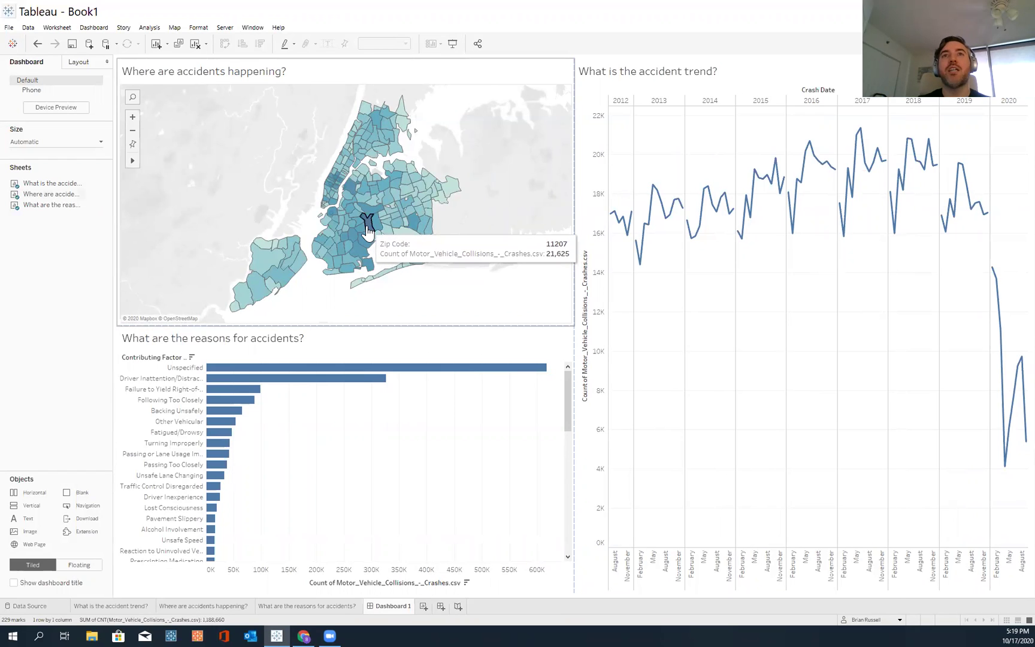
mouse_move(1009, 474)
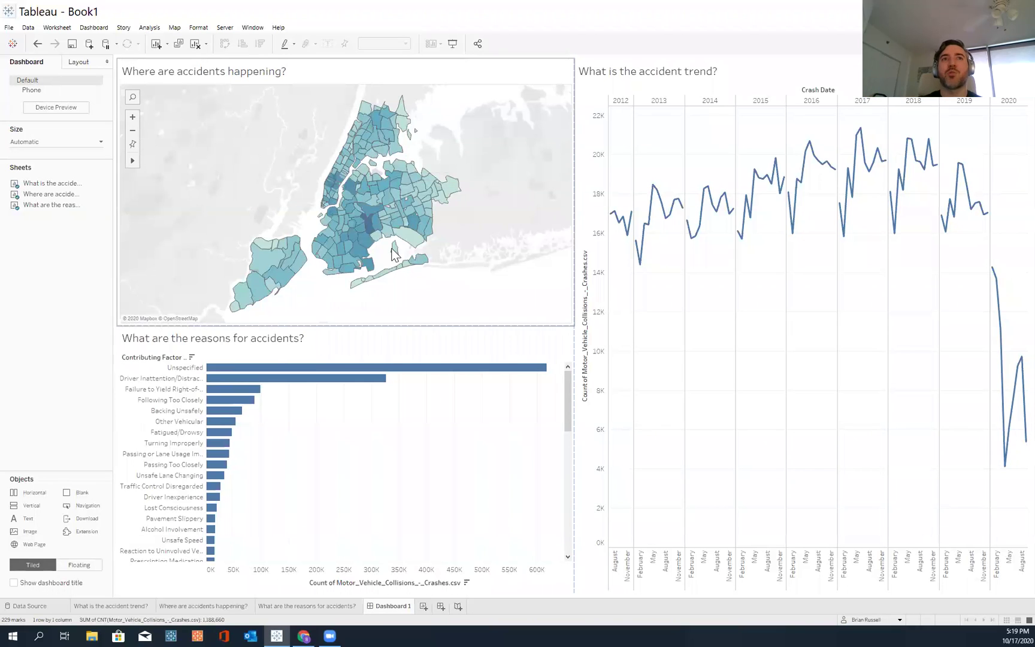
mouse_move(404, 268)
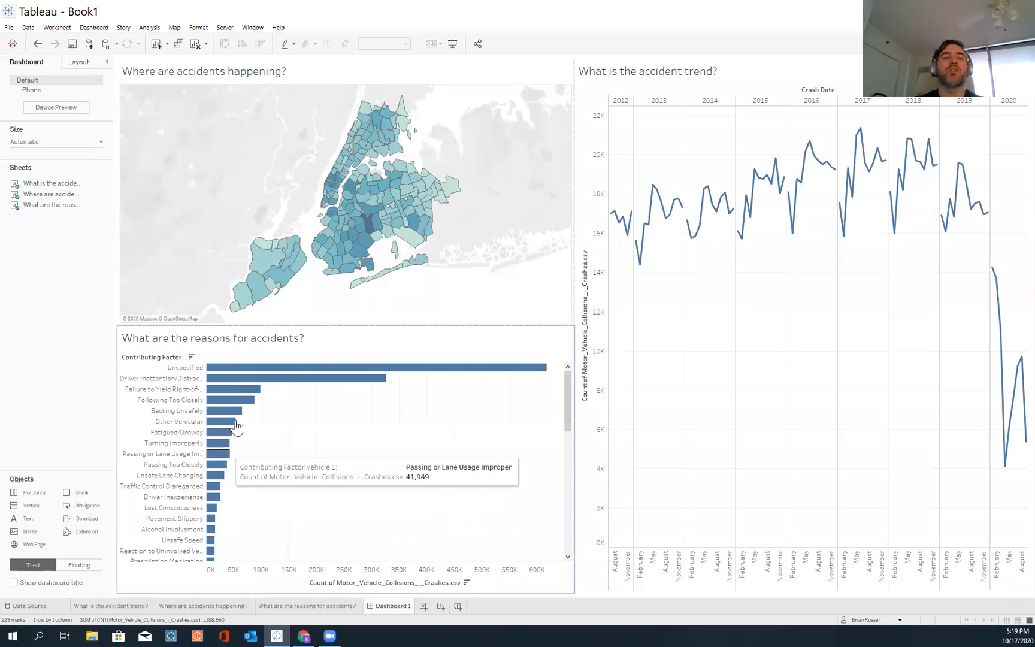
mouse_move(288, 373)
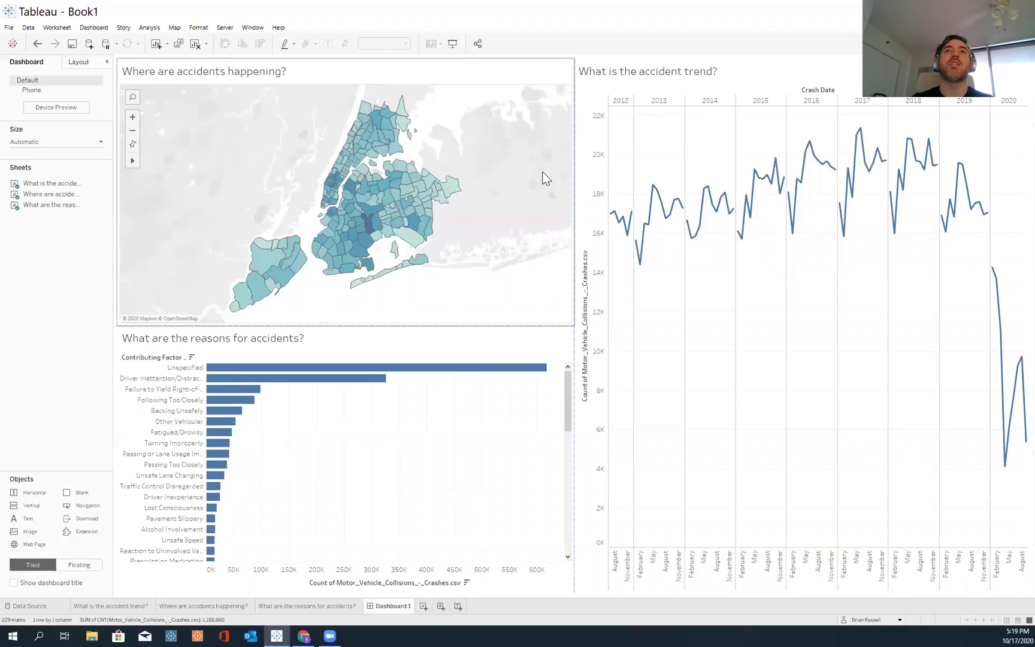
Step: Use the "Where are accidents happening?" map as a filter for the other dashboard charts
right_click(539, 133)
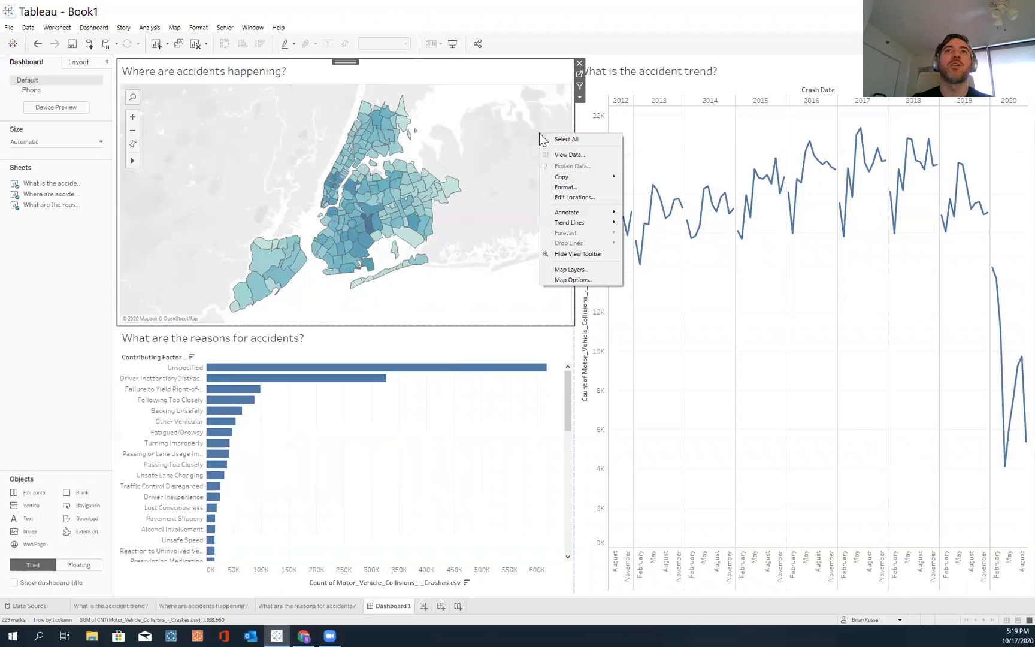
left_click(580, 88)
left_click(580, 89)
key("Escape")
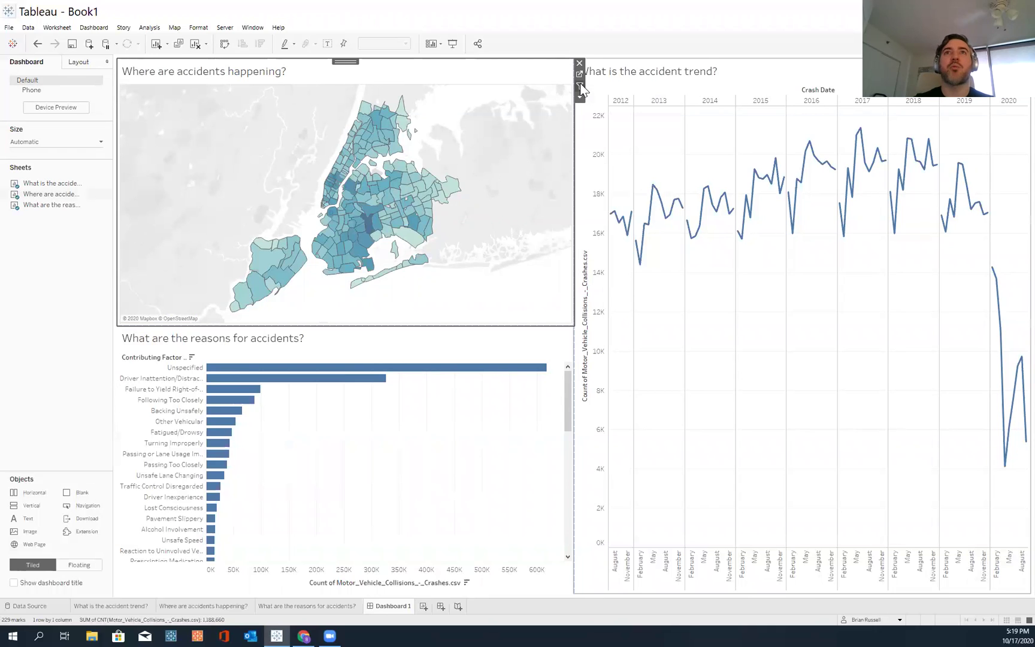
Step: Filter the dashboard by zip code 11355 and by 11207 on the map, and examine the resulting accident trend
mouse_move(399, 184)
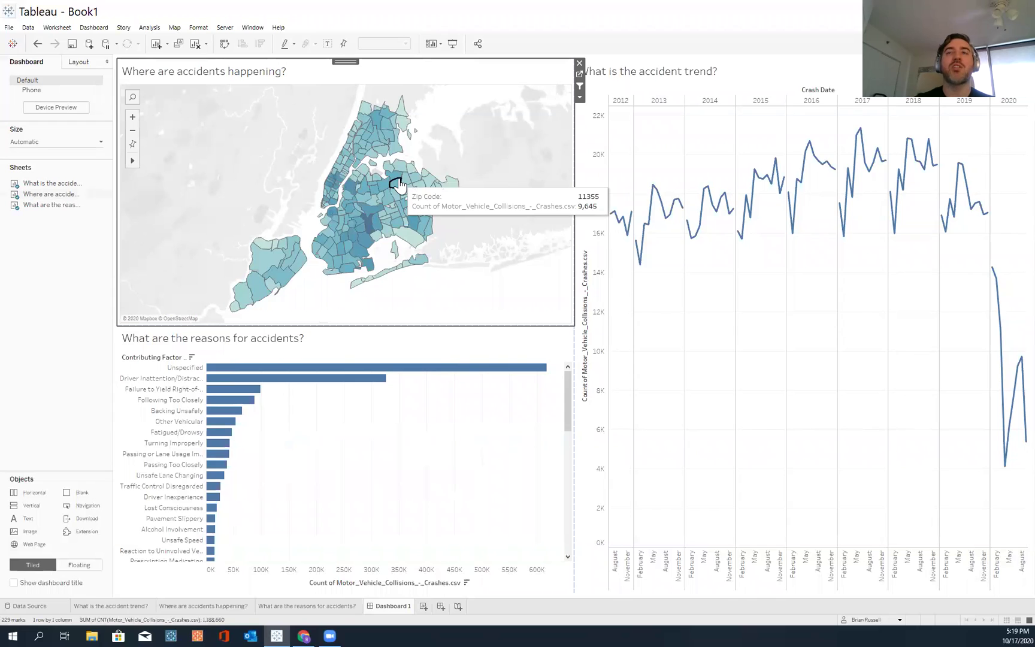
left_click(399, 184)
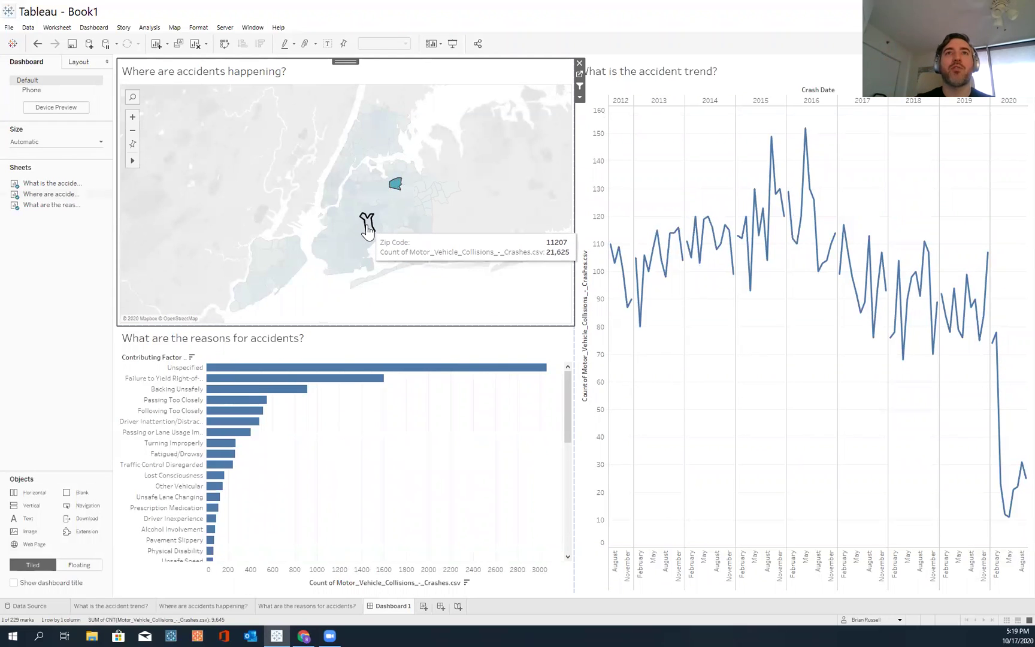
left_click(367, 227)
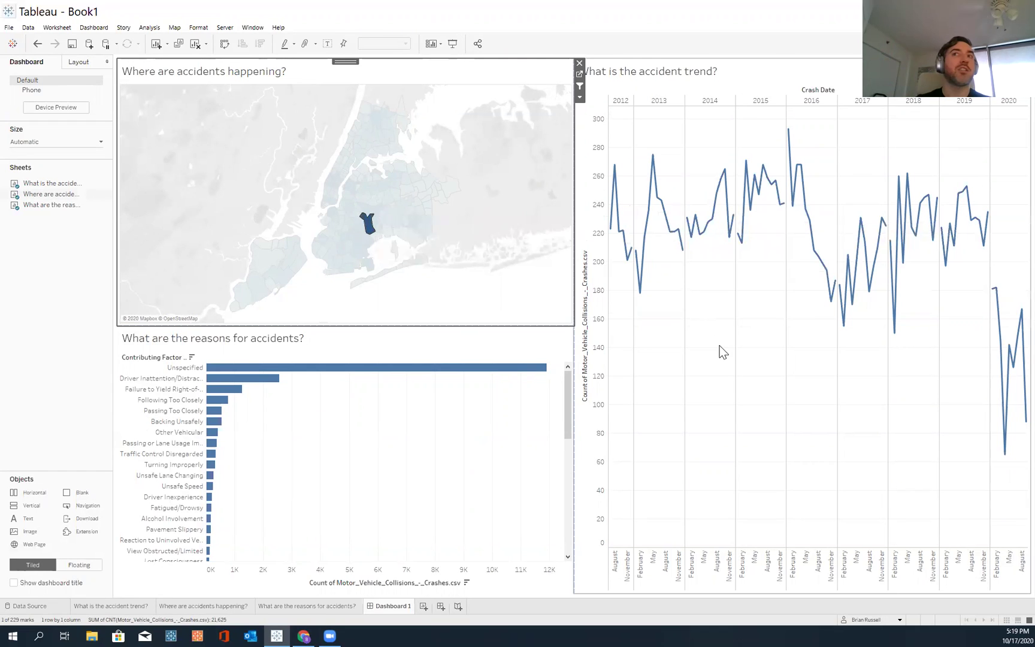
mouse_move(794, 180)
mouse_move(789, 144)
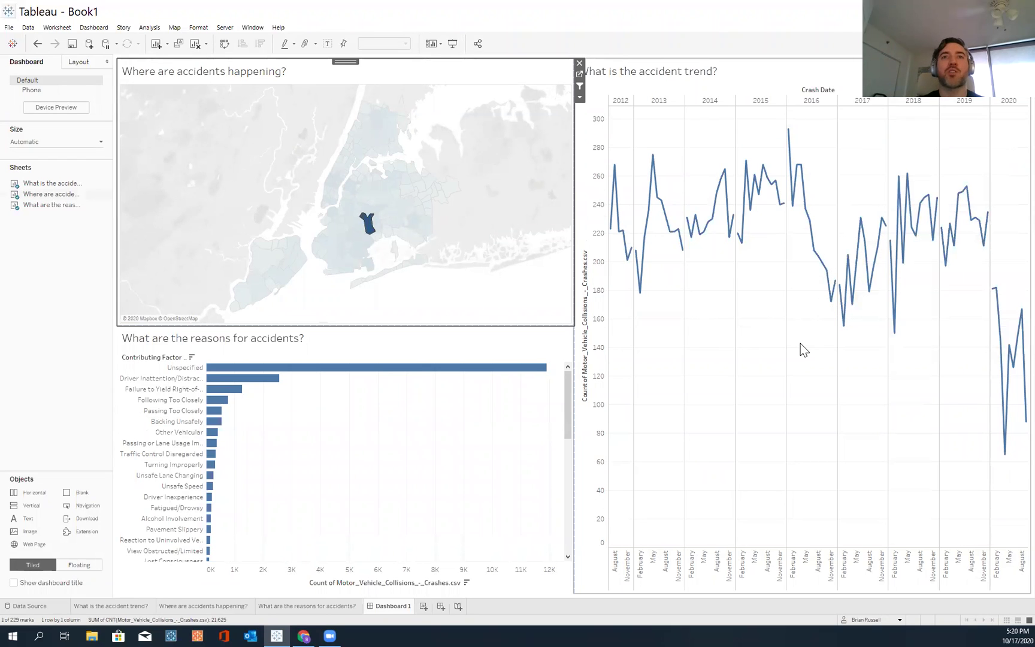
Step: Clear the zip code selection and use the "What is the accident trend?" chart as a dashboard filter
left_click(641, 387)
right_click(641, 384)
right_click(568, 220)
key("Escape")
right_click(506, 218)
key("Escape")
left_click(876, 176)
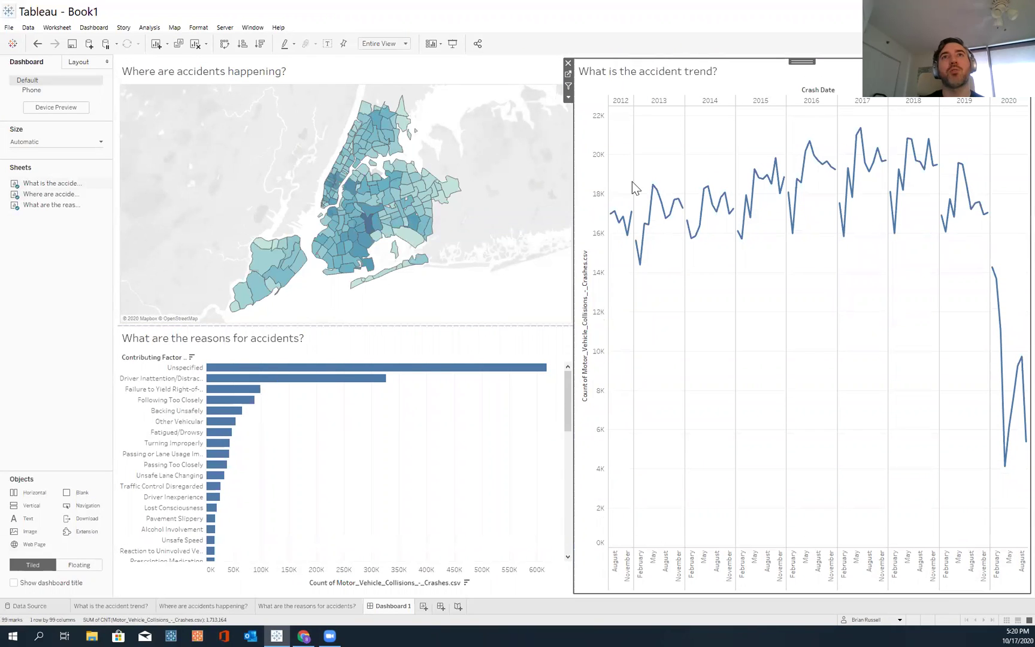
left_click(570, 87)
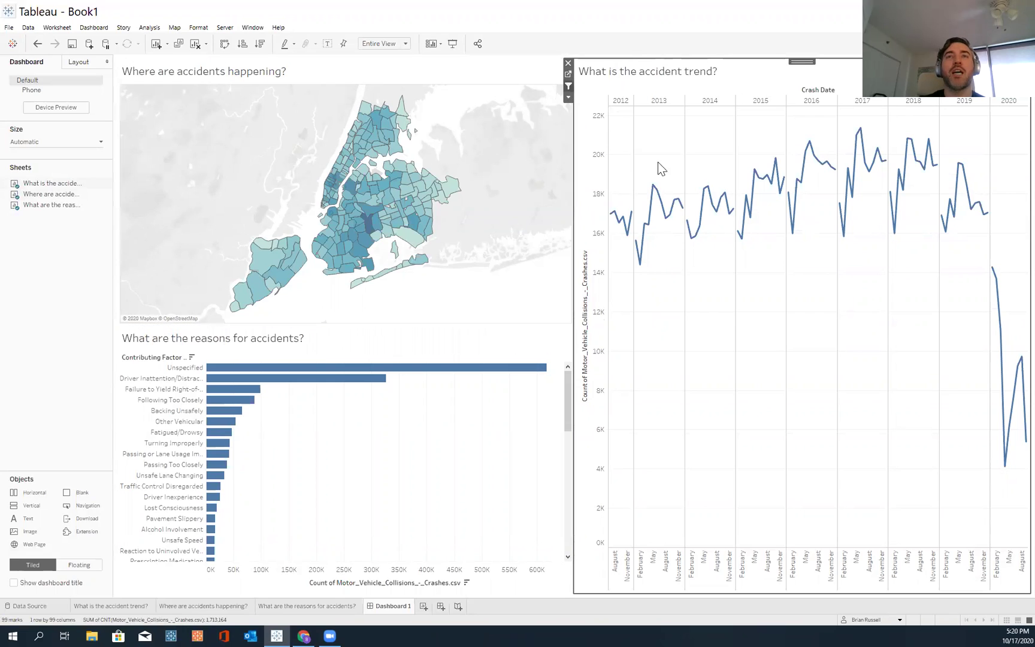
Step: Filter the dashboard by the lowest 2020 point on the accident trend, examine the map and reasons charts, and clear the selection
left_click(1004, 468)
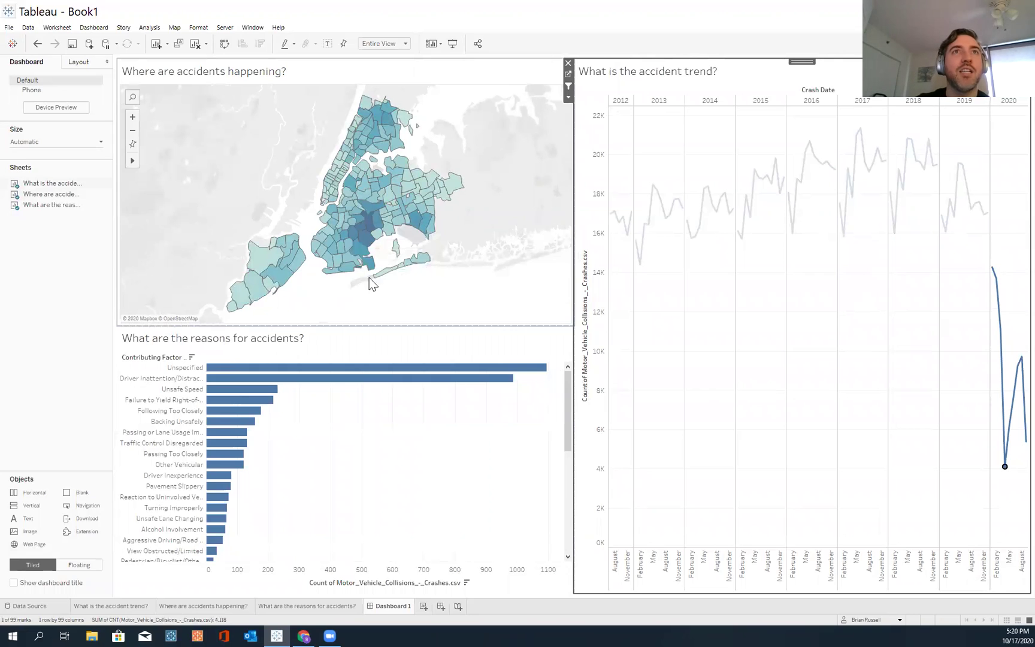
mouse_move(352, 177)
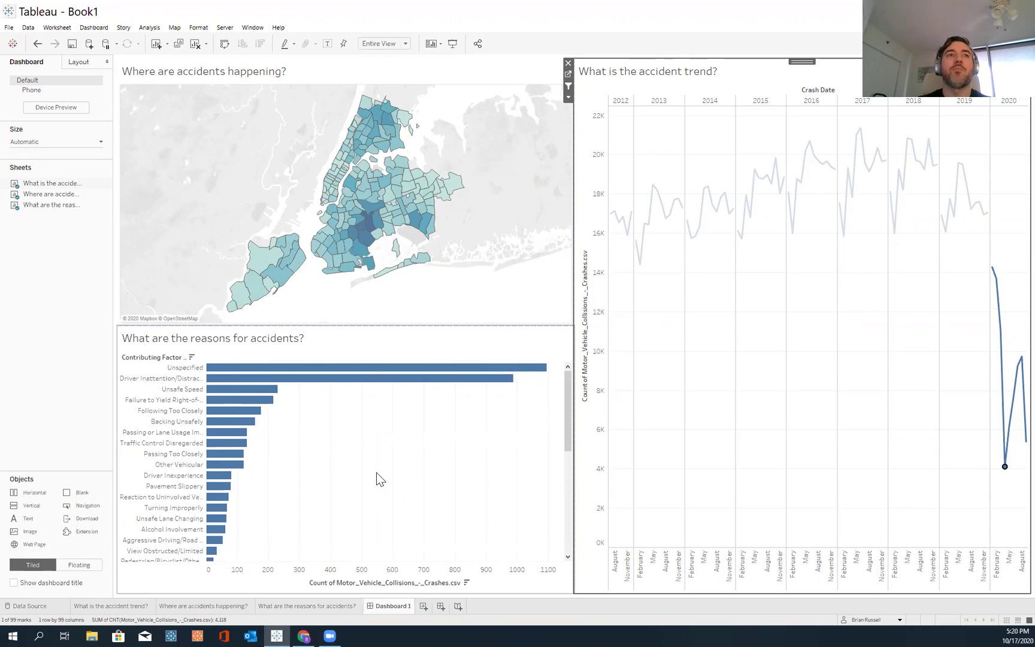
left_click(827, 374)
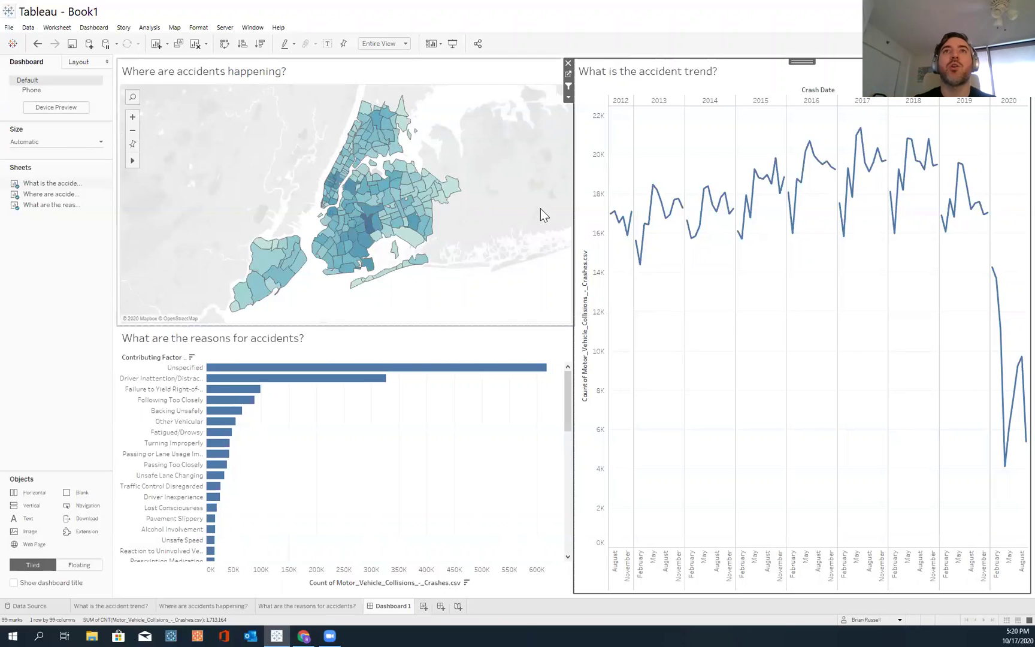
Step: Close the collision workbook without saving it, and start a new connection to a Microsoft Excel file
key("alt+F4")
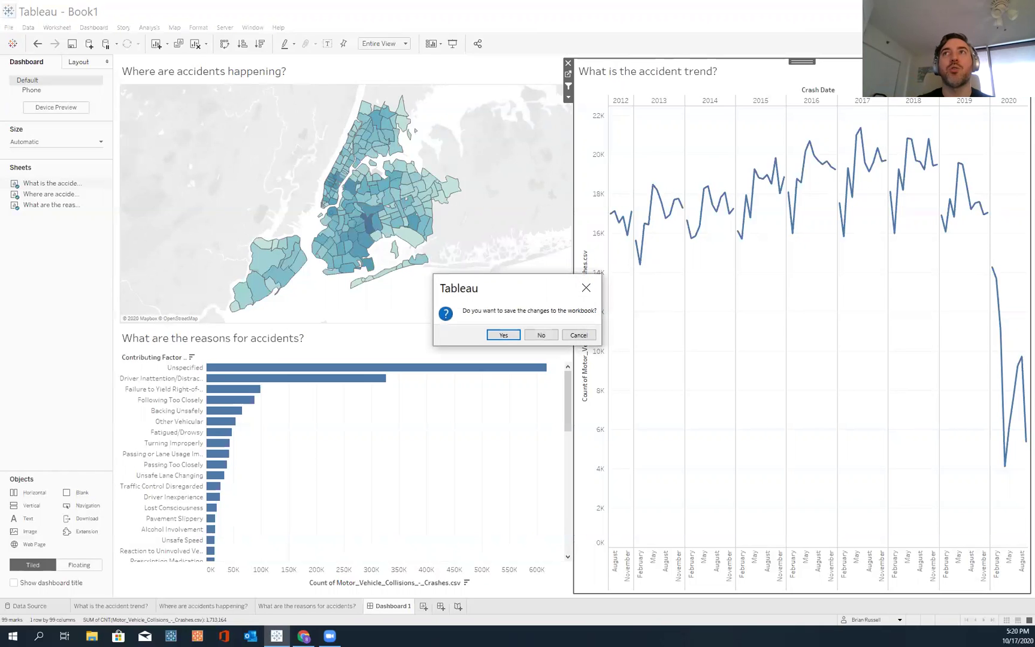
left_click(541, 334)
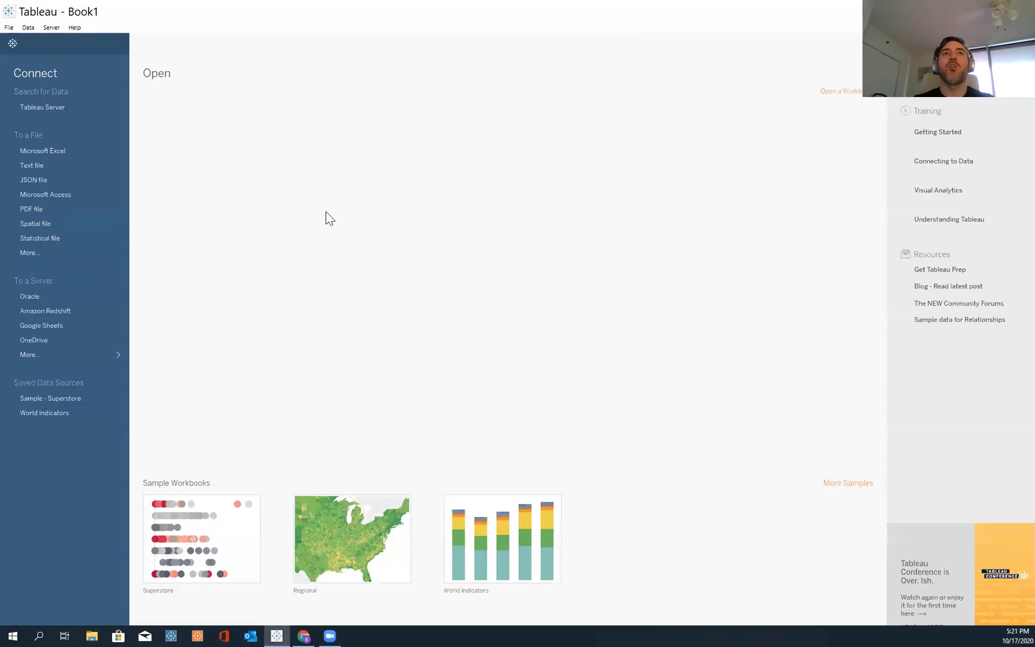
left_click(284, 199)
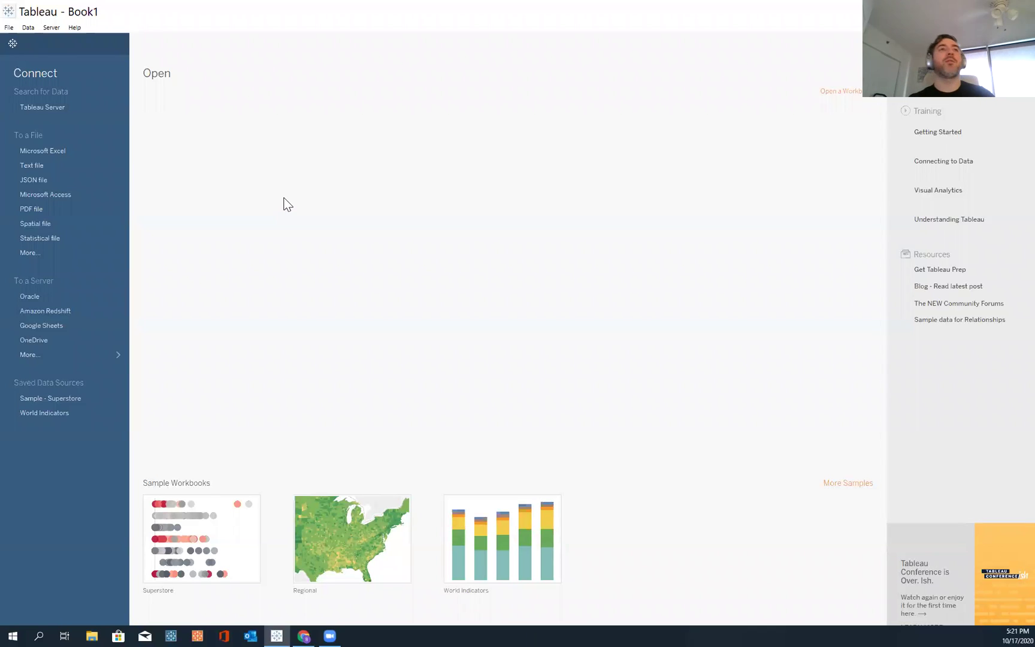
left_click(94, 151)
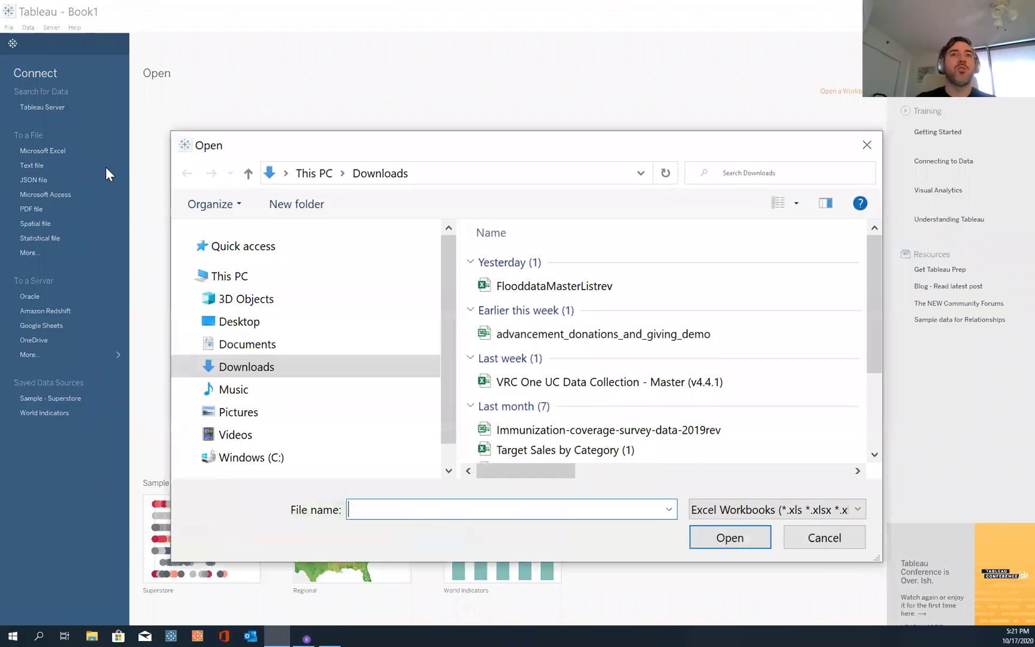
Step: Browse from Documents to My Tableau Repository > Datasources > 2020.3 > en_US-US and select the Sample - Superstore file
left_click(252, 326)
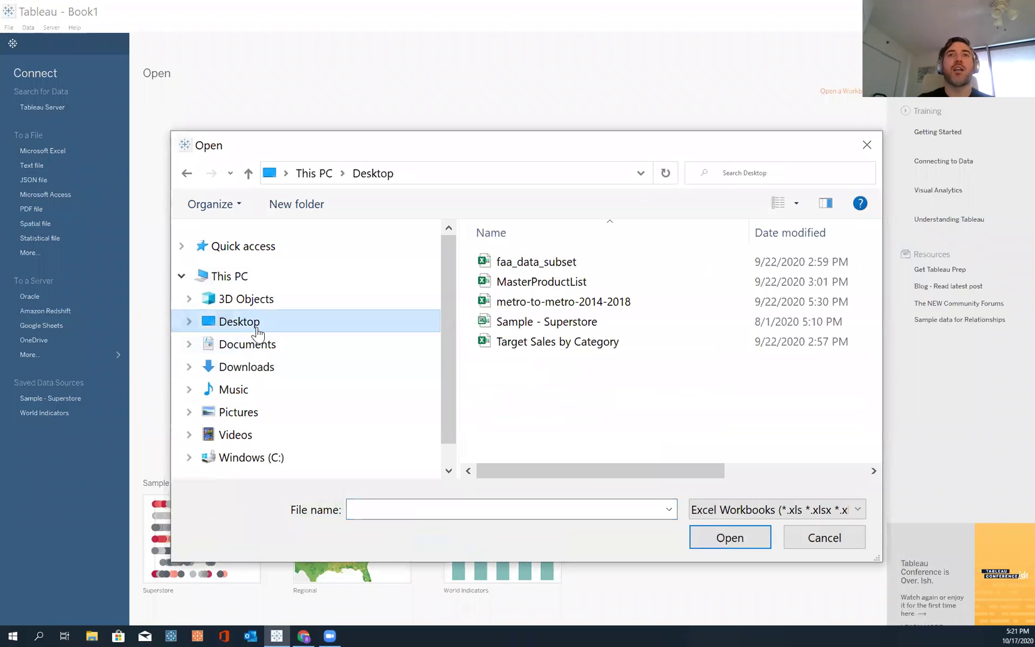
left_click(294, 352)
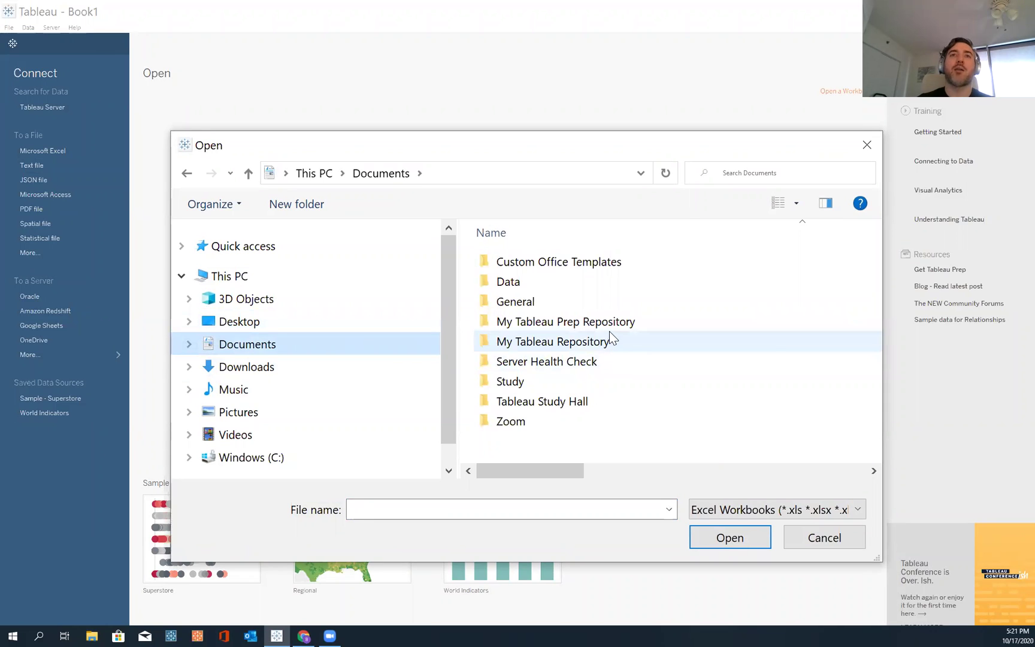
left_click(663, 343)
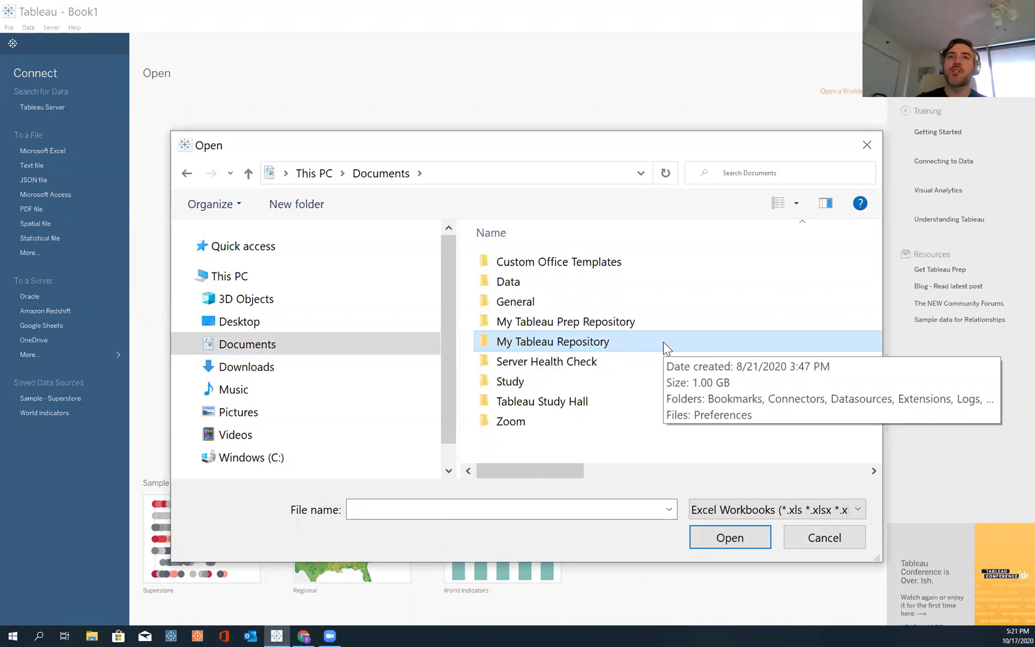
double_click(628, 348)
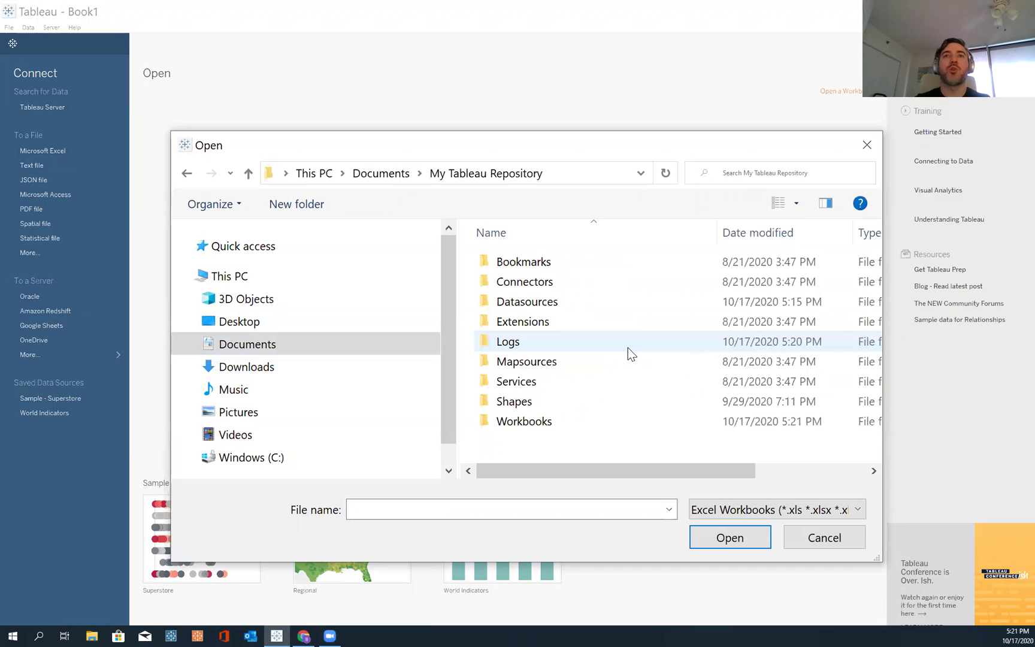
double_click(554, 301)
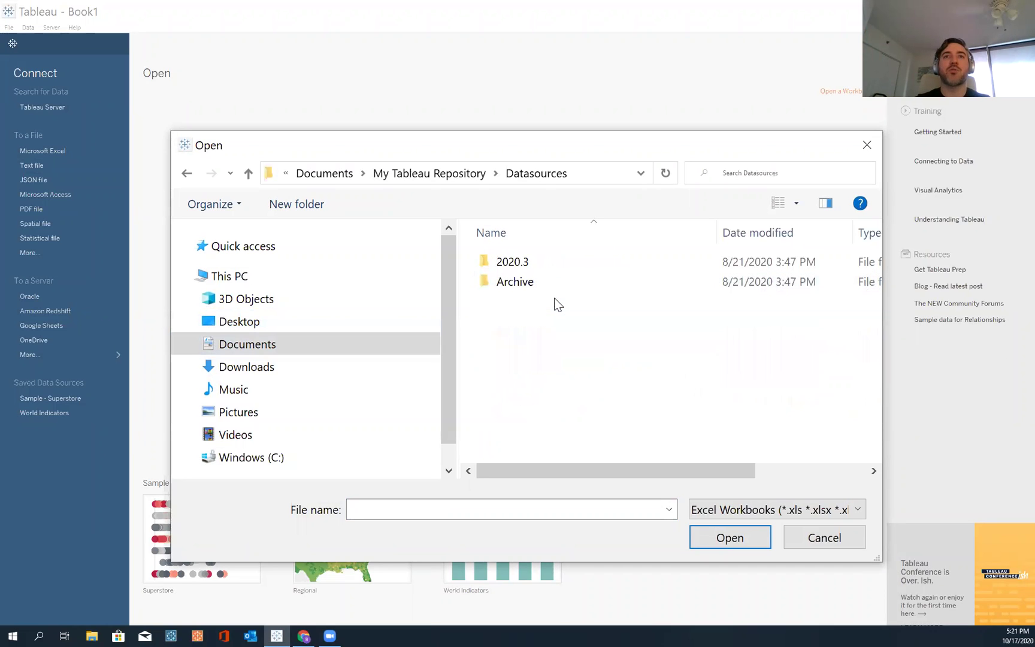
left_click(524, 262)
double_click(552, 262)
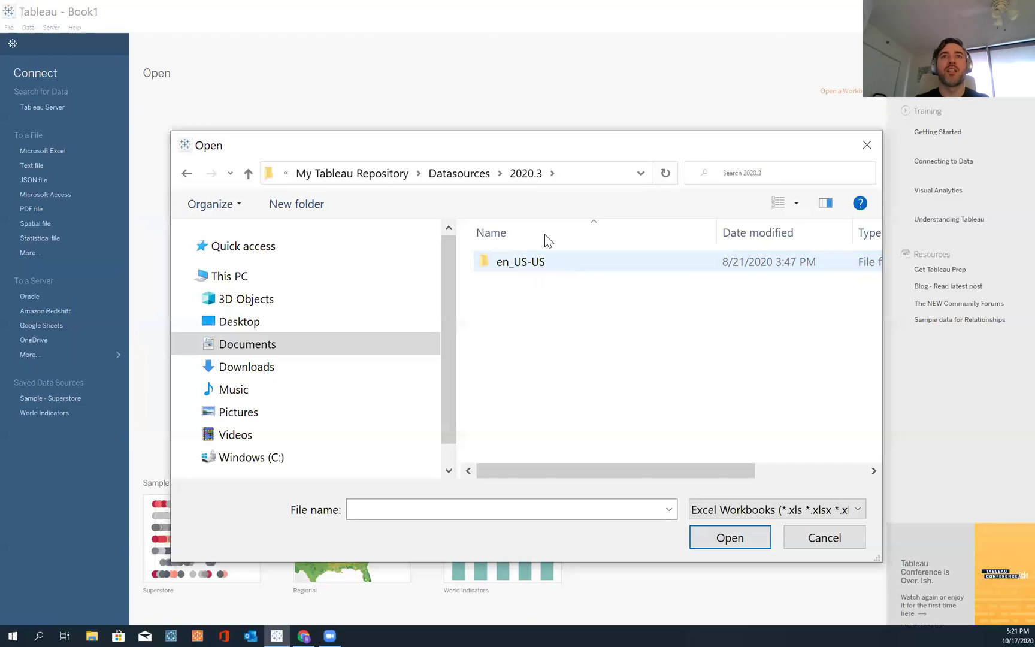
left_click(527, 262)
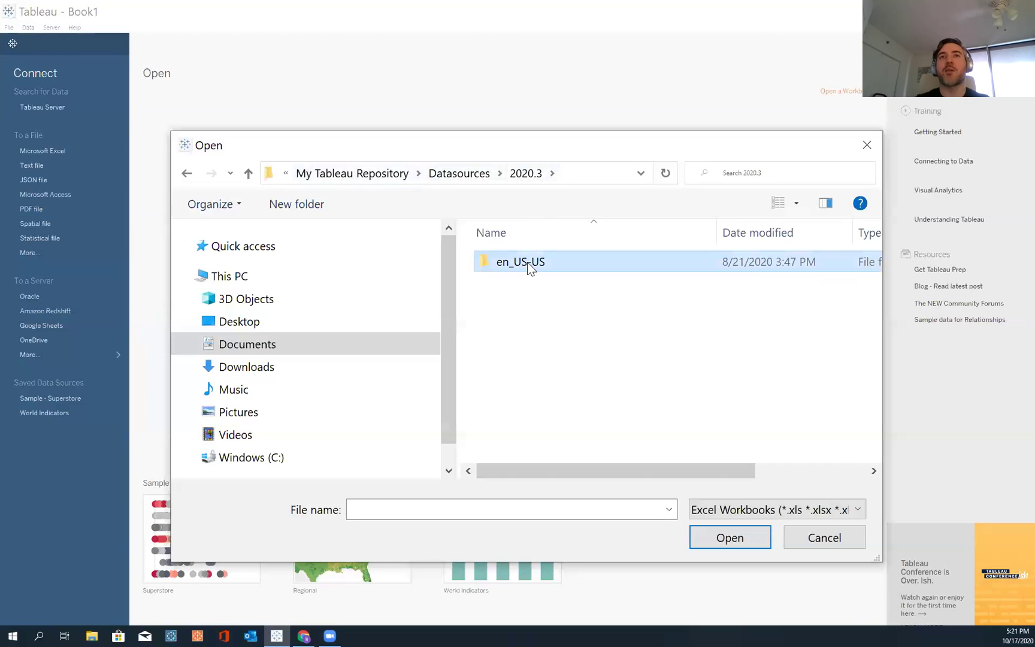
double_click(528, 261)
left_click(574, 268)
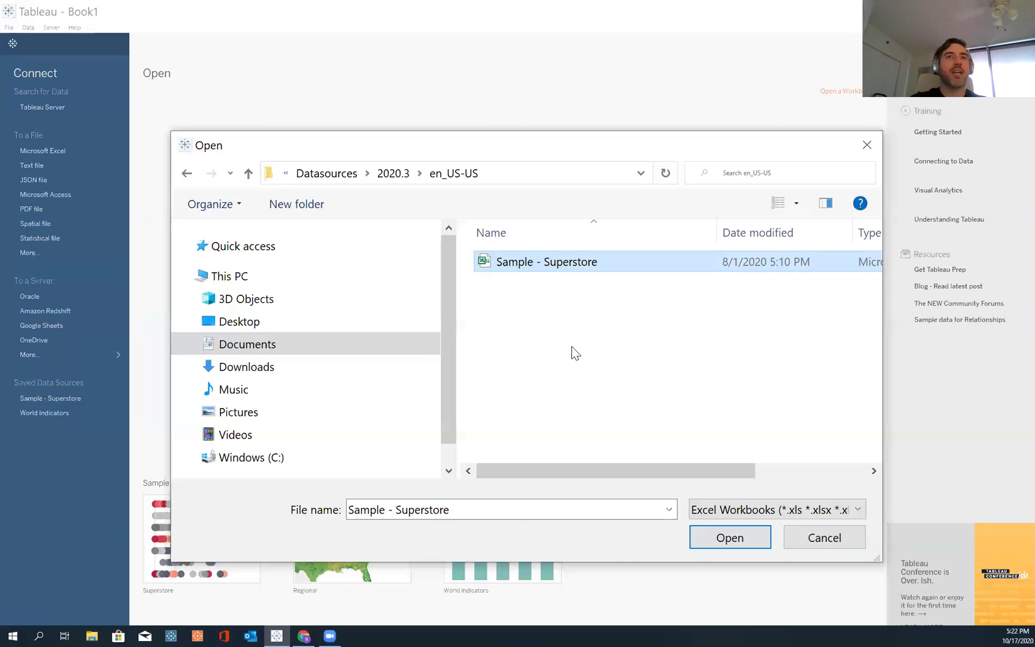
left_click(314, 258)
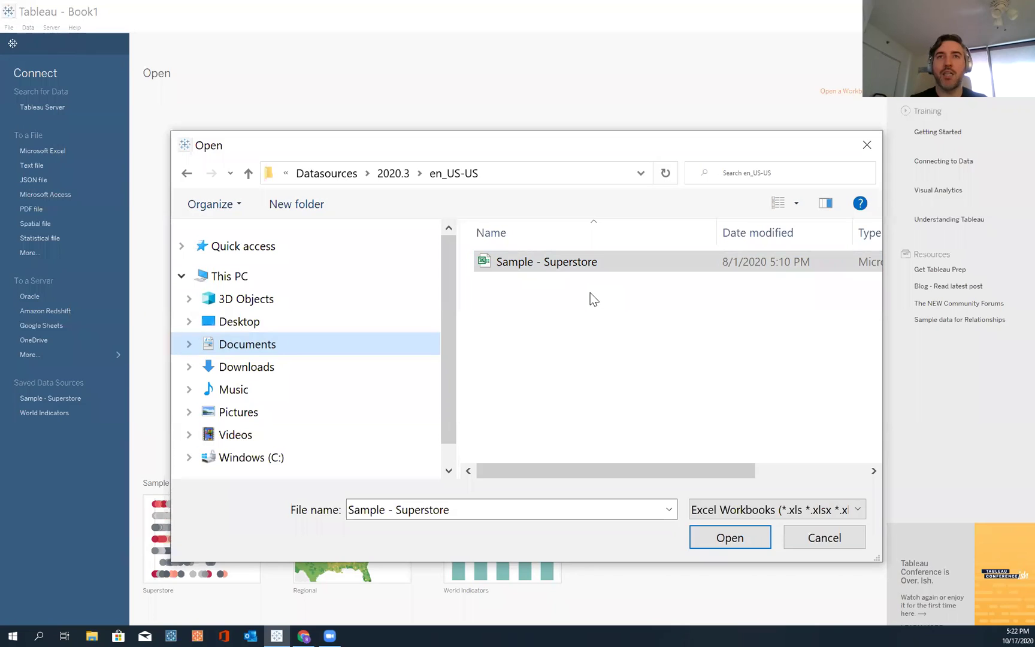
left_click(612, 266)
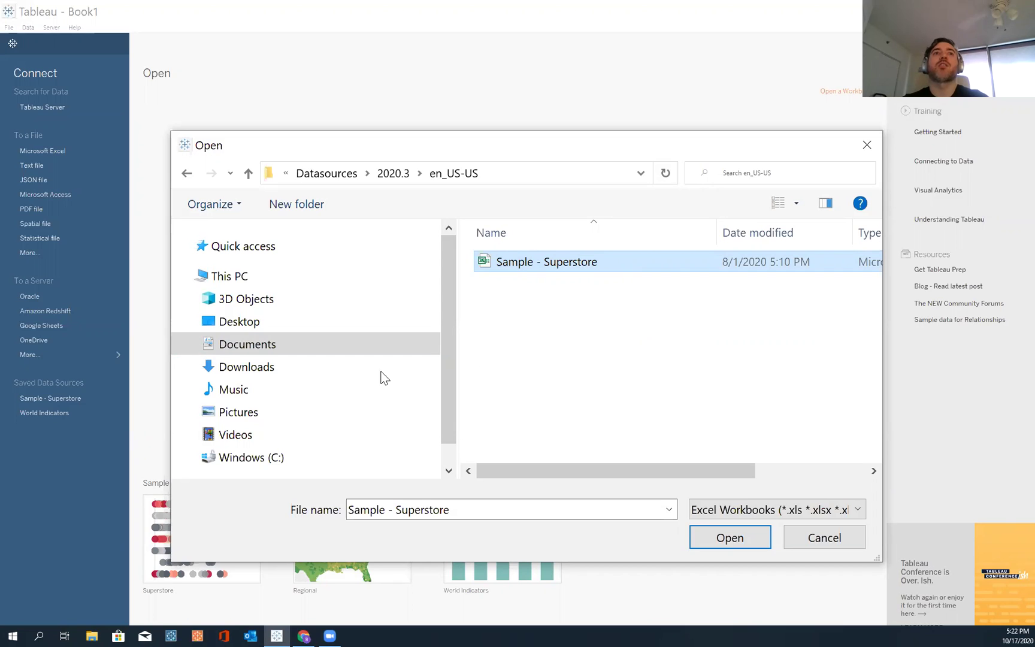
Step: Return to Documents, go into My Tableau Repository > Datasources > 2020.3 > en_US-US again, and open Sample - Superstore
left_click(336, 344)
left_click(534, 347)
double_click(535, 348)
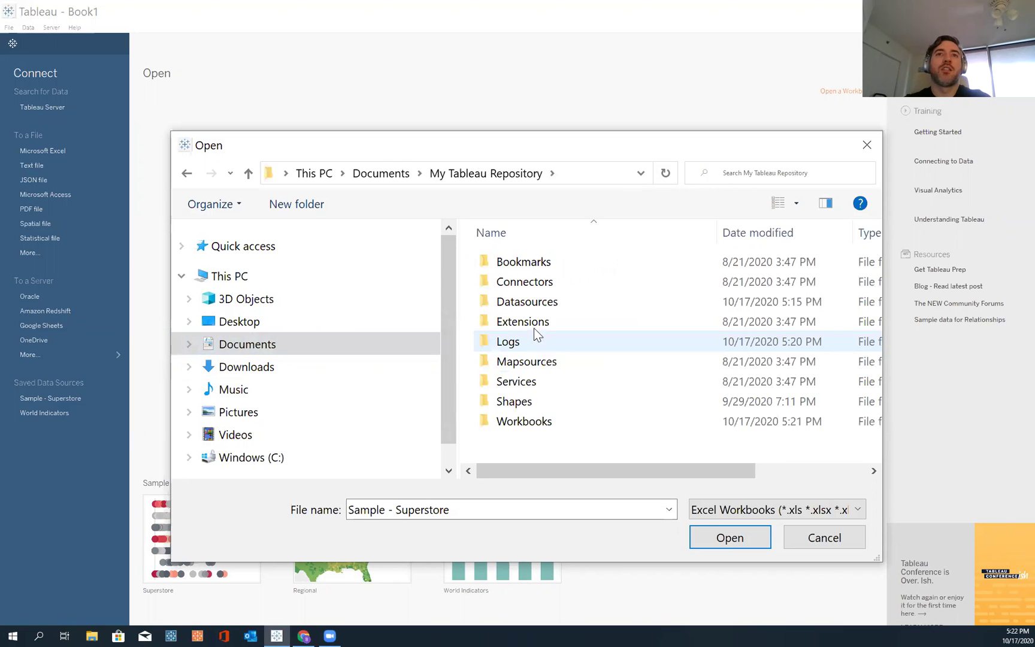
double_click(534, 303)
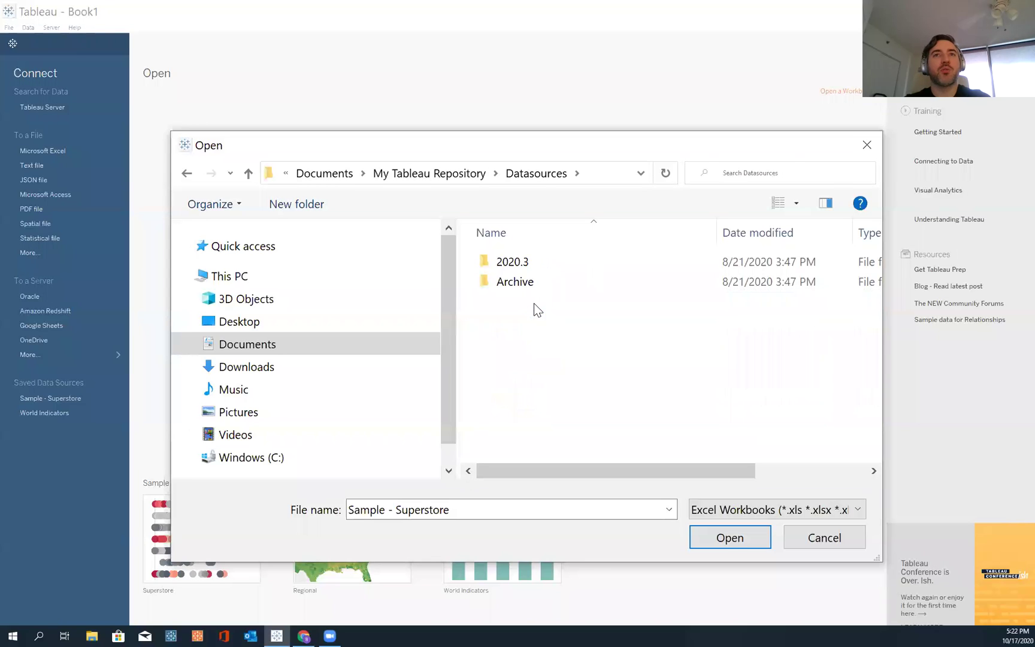
double_click(527, 261)
left_click(539, 264)
double_click(541, 265)
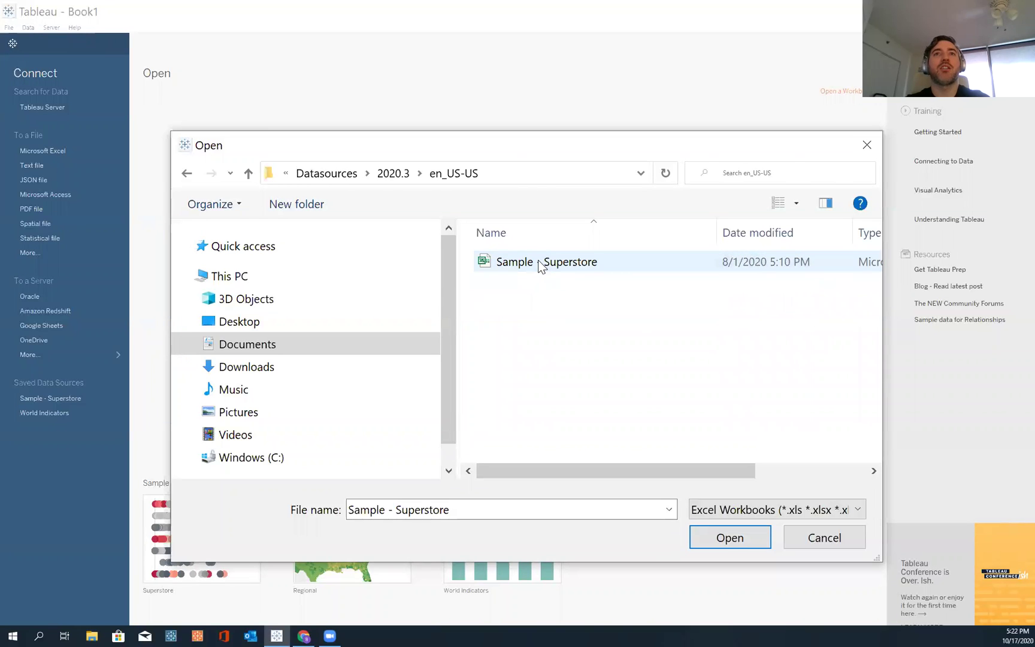
left_click(592, 261)
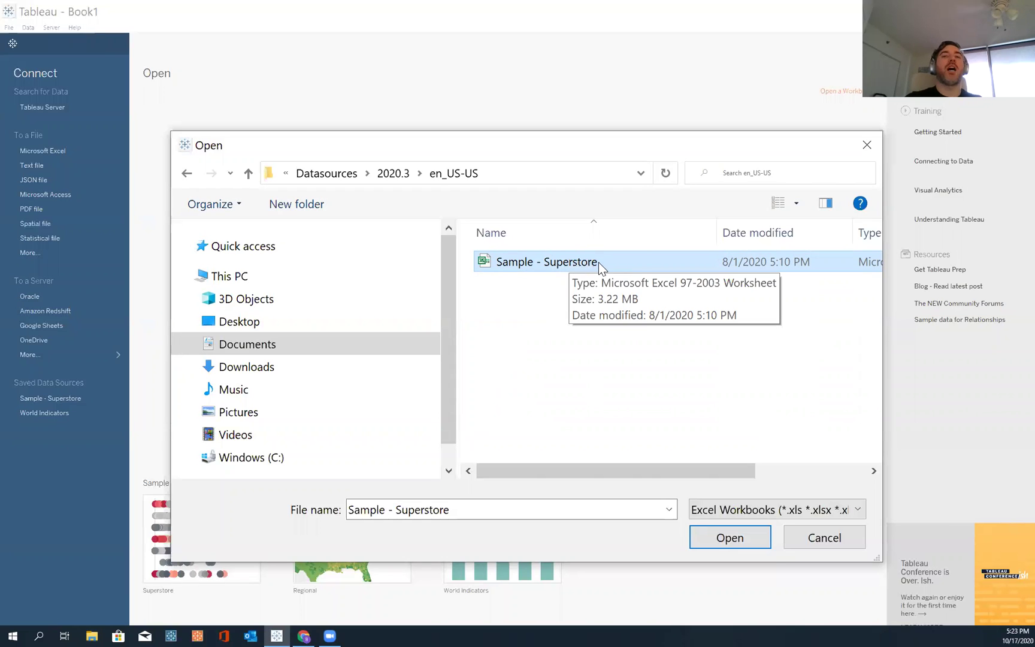
left_click(747, 539)
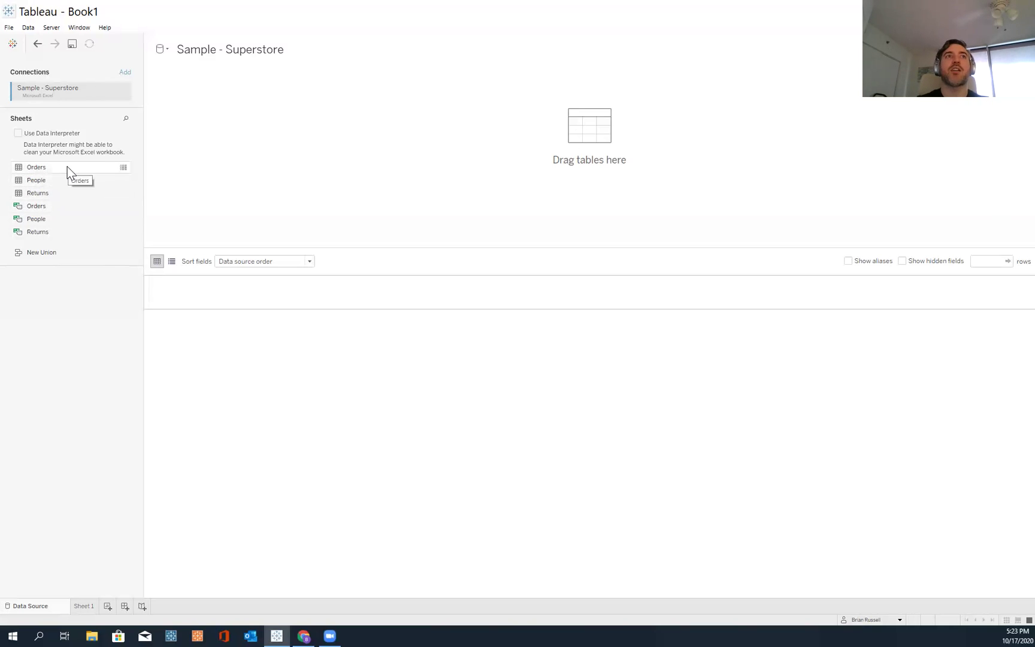
Step: Add the Orders sheet to the data source canvas and review its columns from Row ID through Profit
left_click(61, 181)
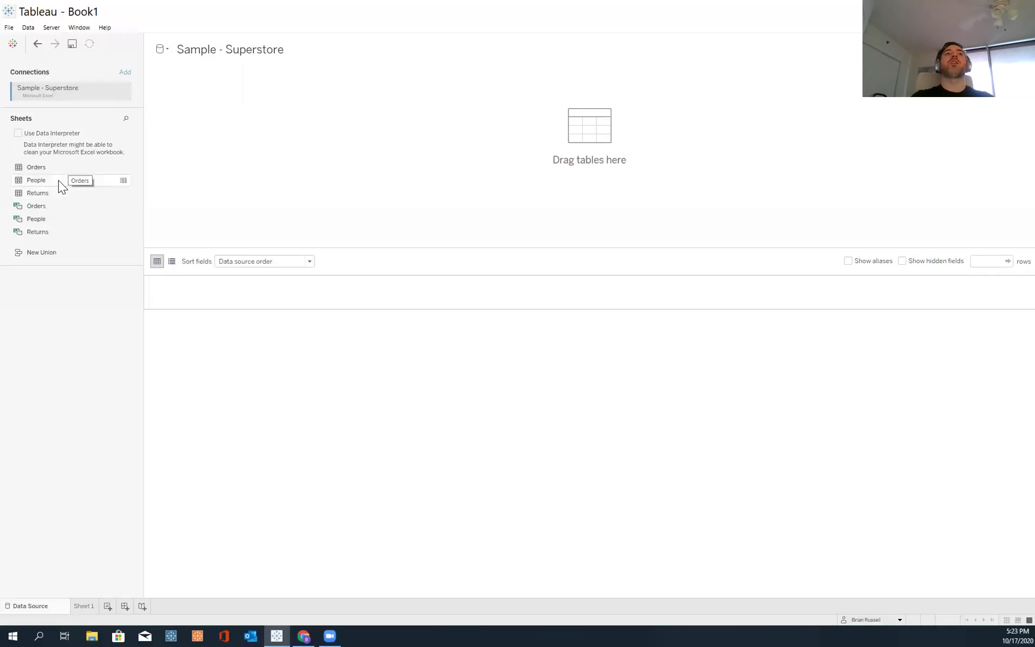
left_click_drag(58, 169, 302, 150)
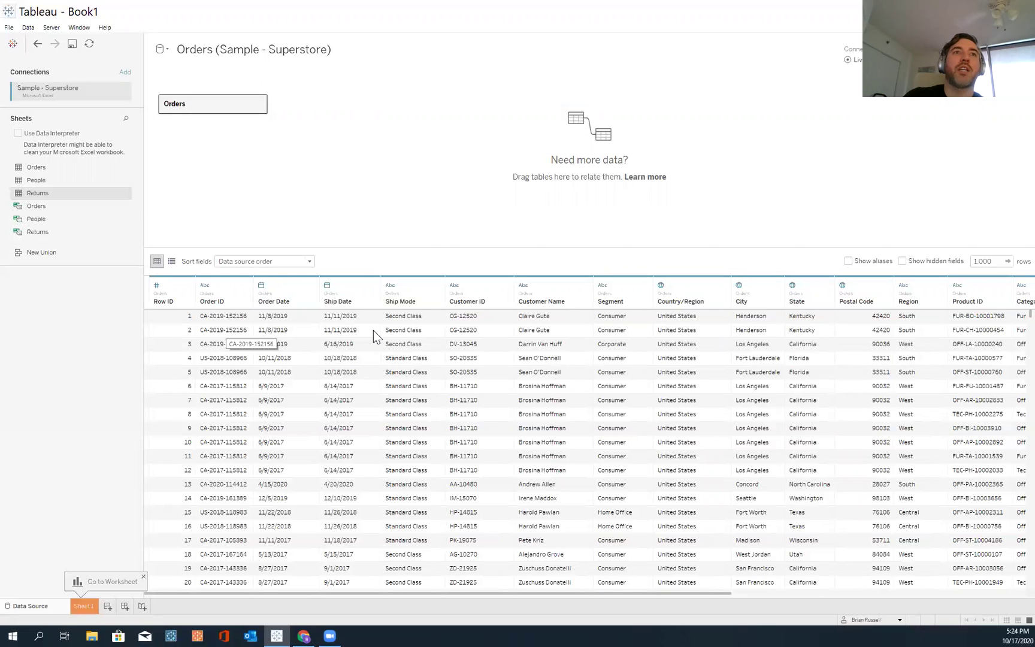
scroll(374, 330, "right", 3)
scroll(376, 335, "right", 2)
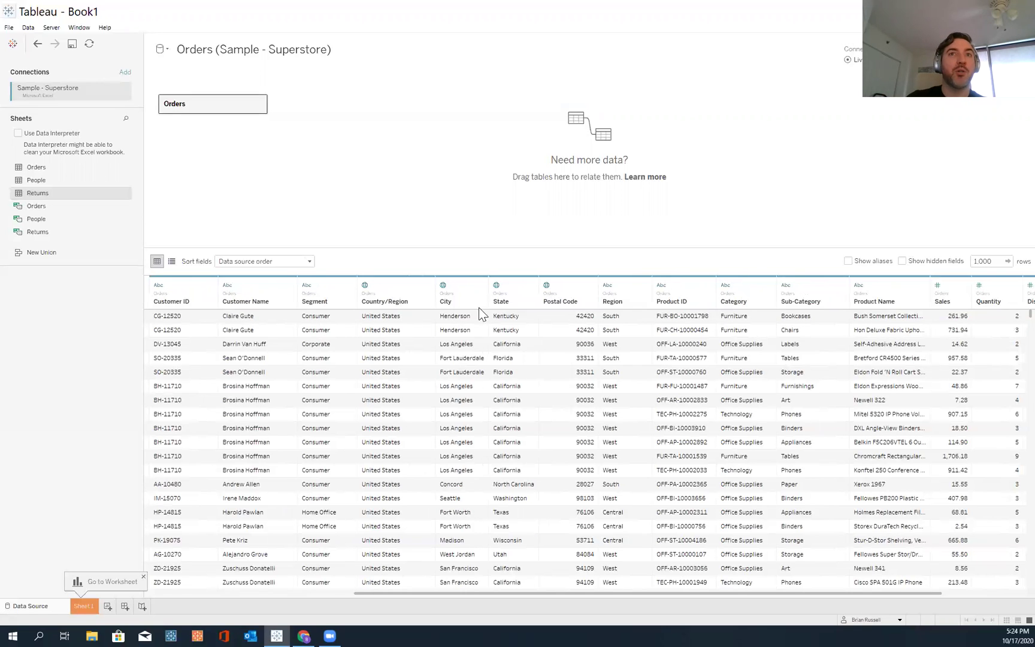
scroll(512, 317, "right", 1)
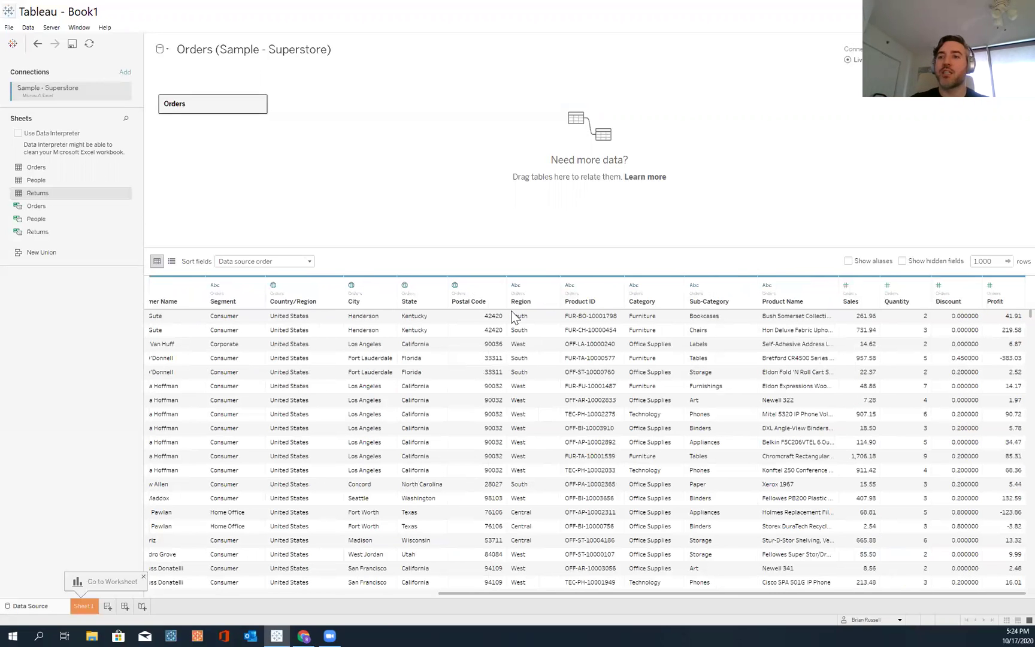
scroll(513, 317, "left", 6)
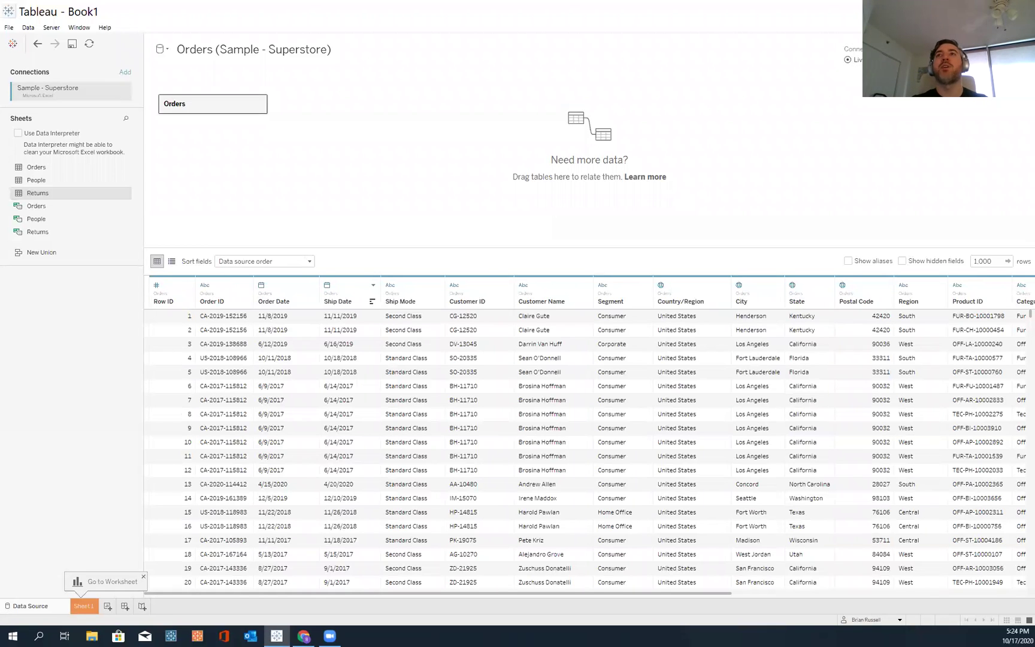
Step: Change the Orders data source connection from Live to Extract
left_click(833, 53)
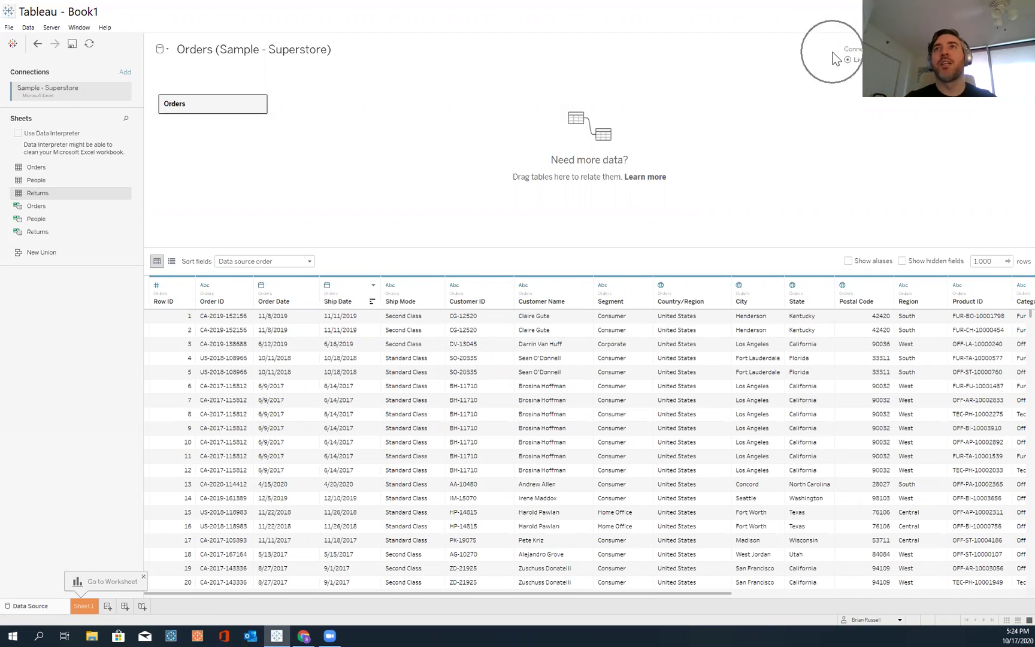
key("ctrl")
key("ctrl")
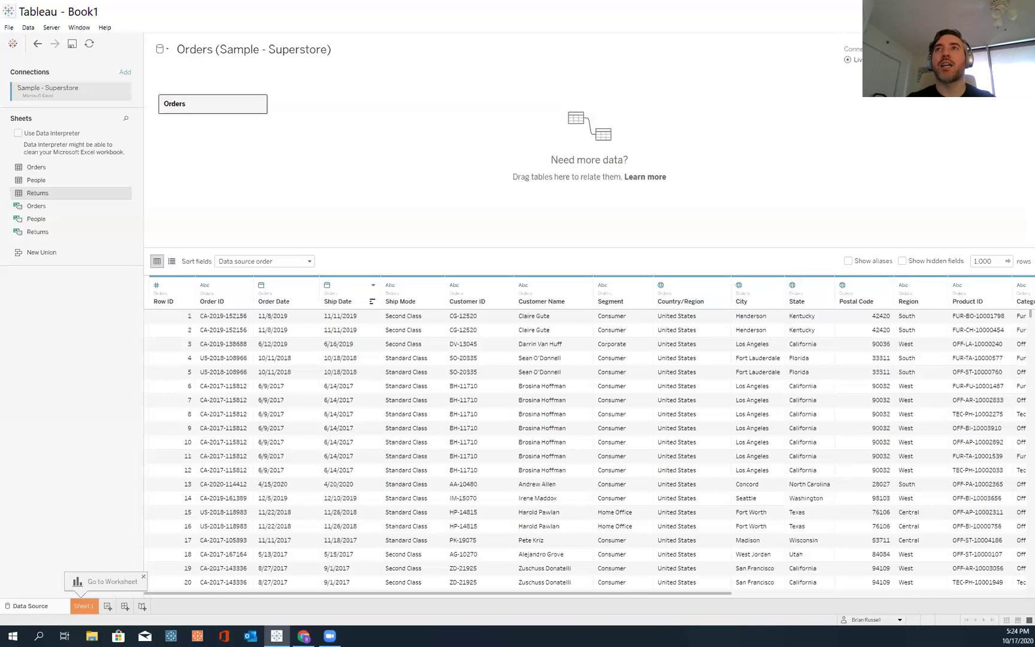
left_click(879, 59)
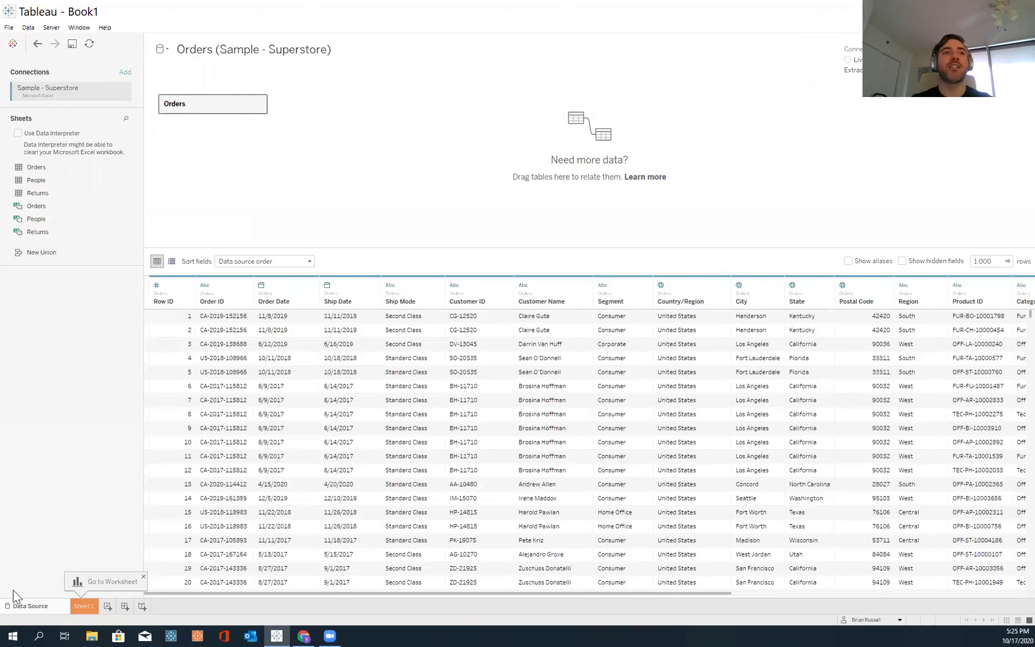
Step: Go to Sheet 1 and save the data extract as Orders (Sample - Superstore) in the Datasources folder
left_click(87, 602)
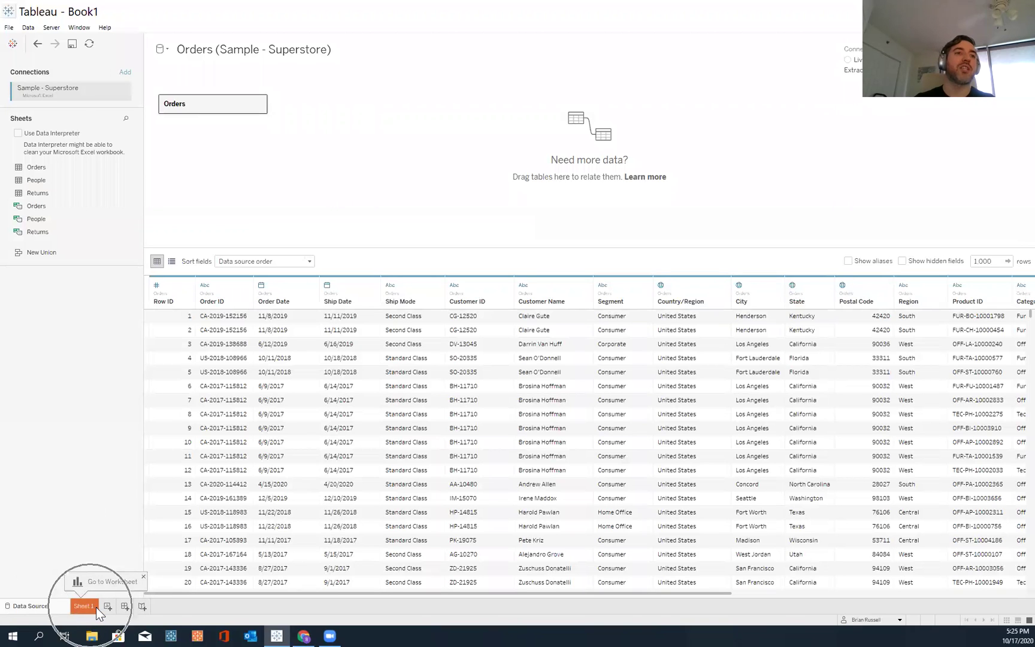
left_click(97, 607)
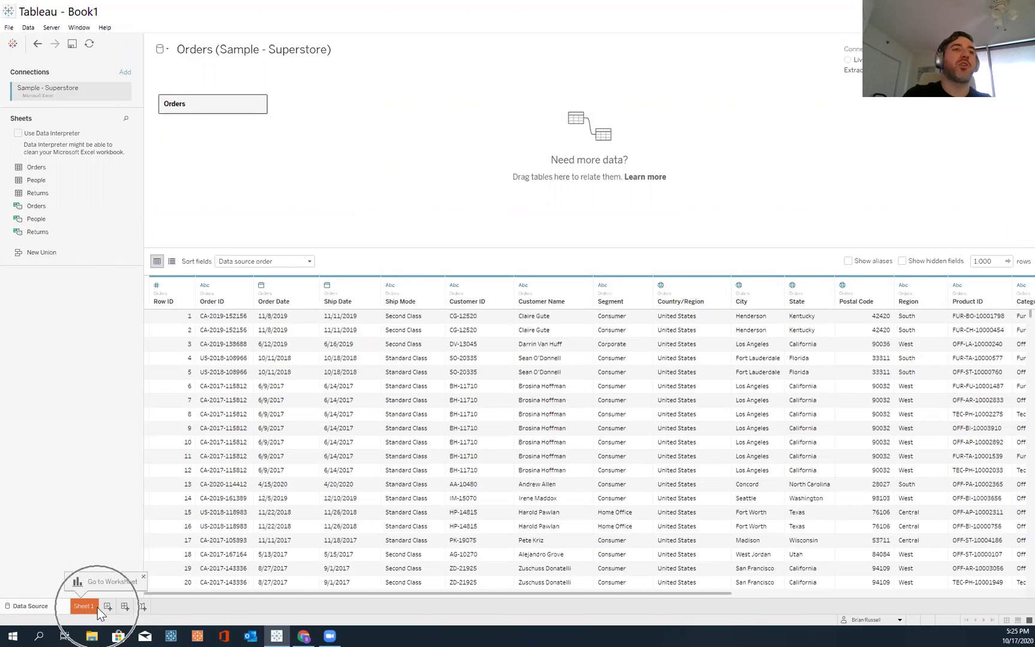
left_click(97, 607)
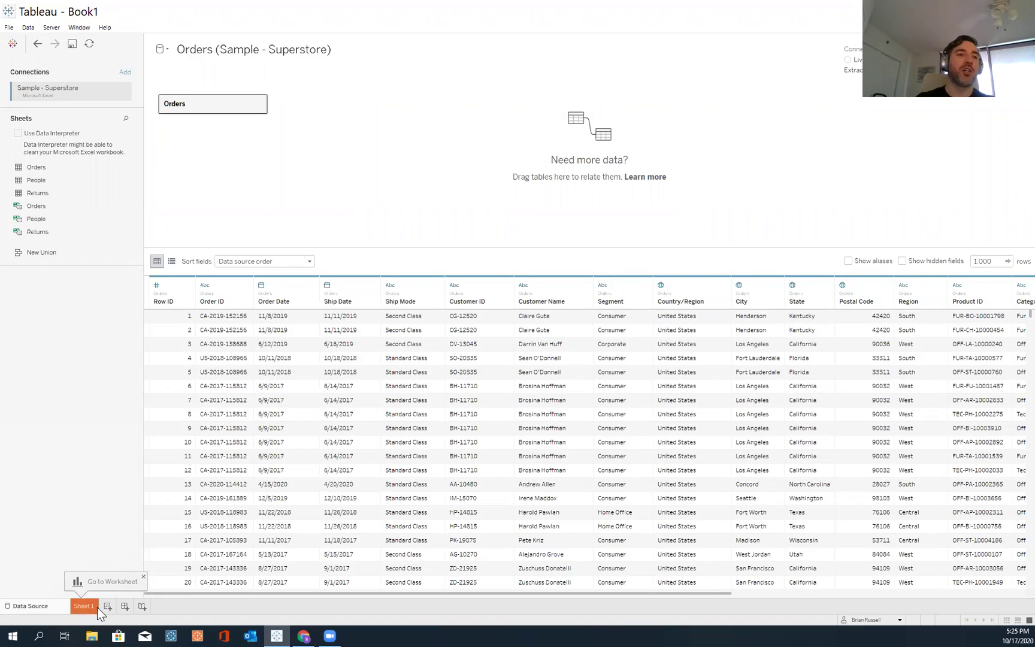
left_click(88, 605)
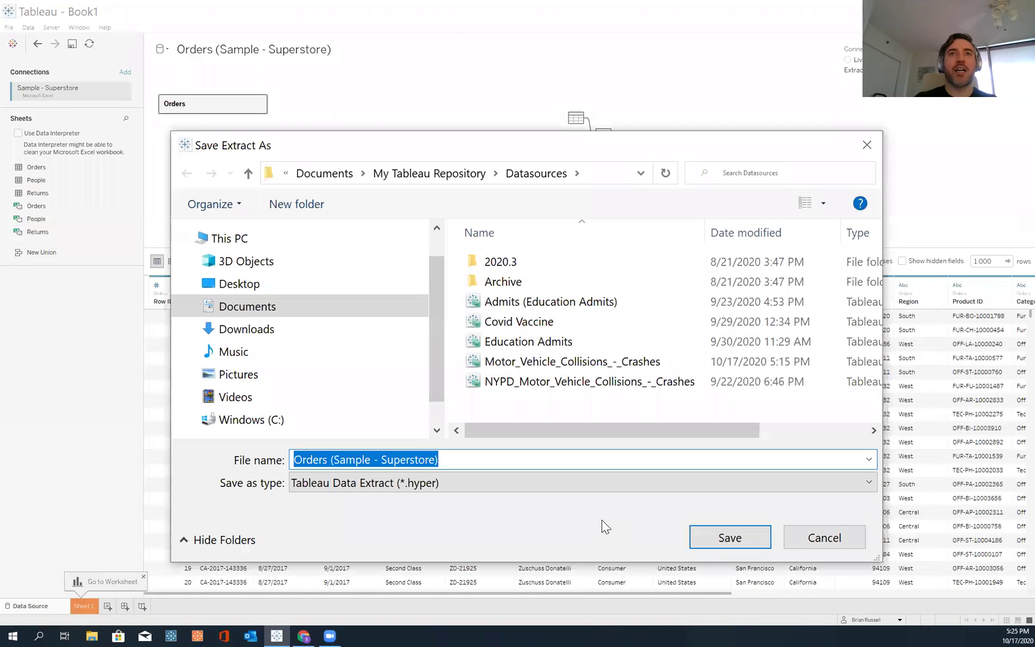
left_click(717, 531)
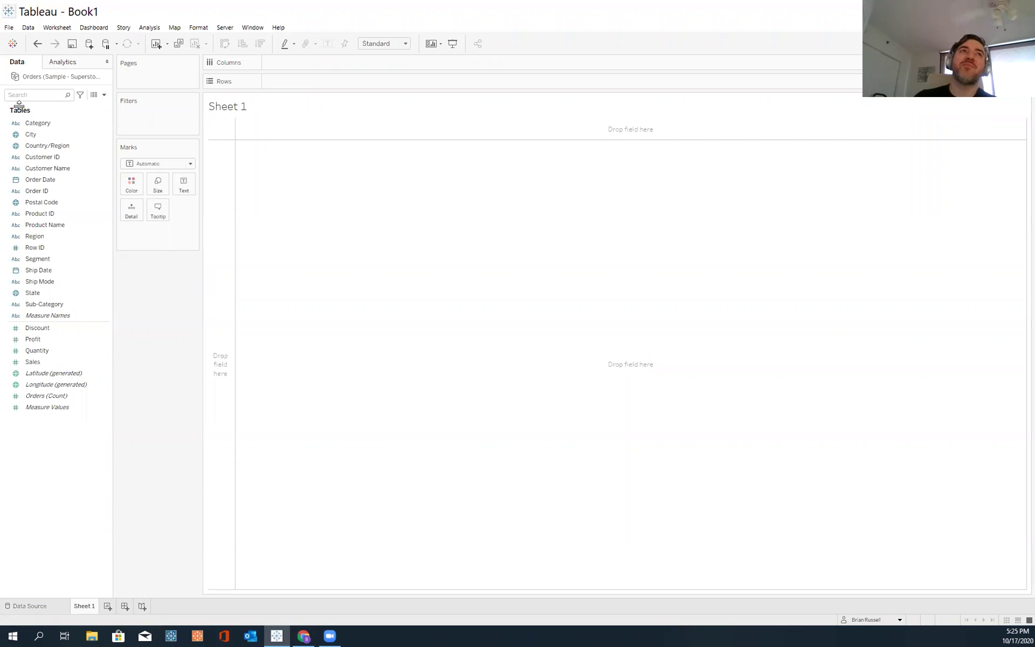
Step: Connect again to the Sample - Superstore Excel file, add its Orders sheet as a second data source, and go to Sheet 1
left_click(13, 45)
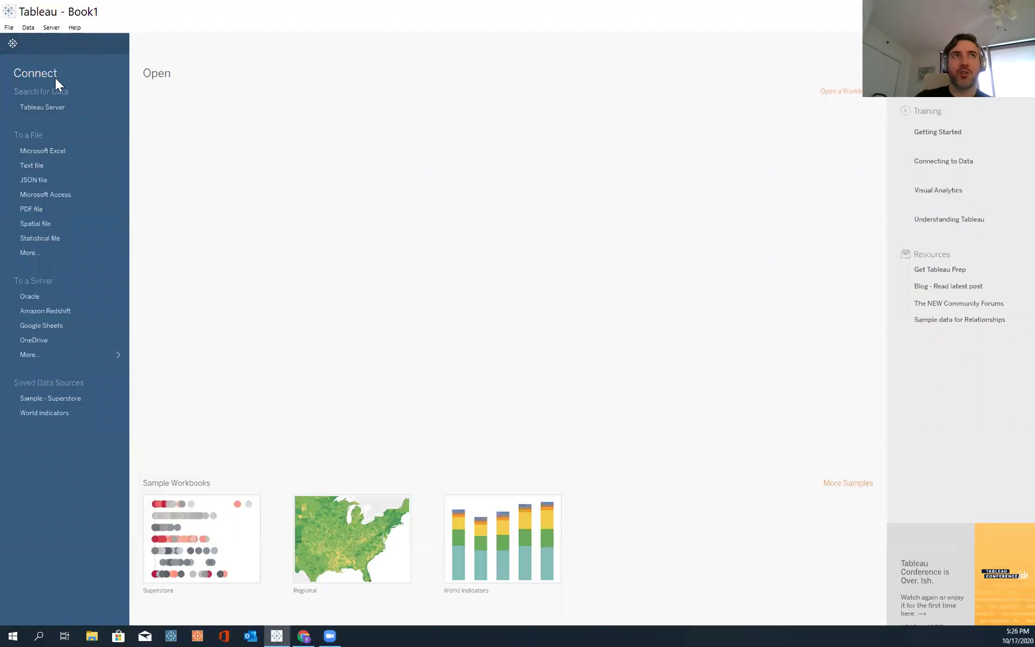
left_click(70, 151)
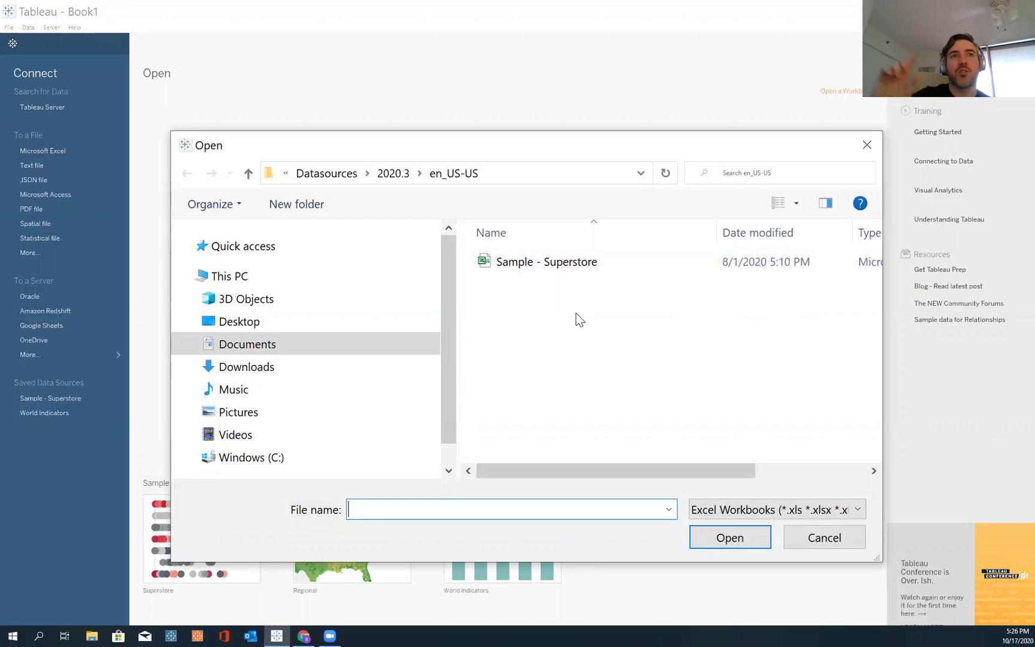
left_click(589, 265)
right_click(587, 262)
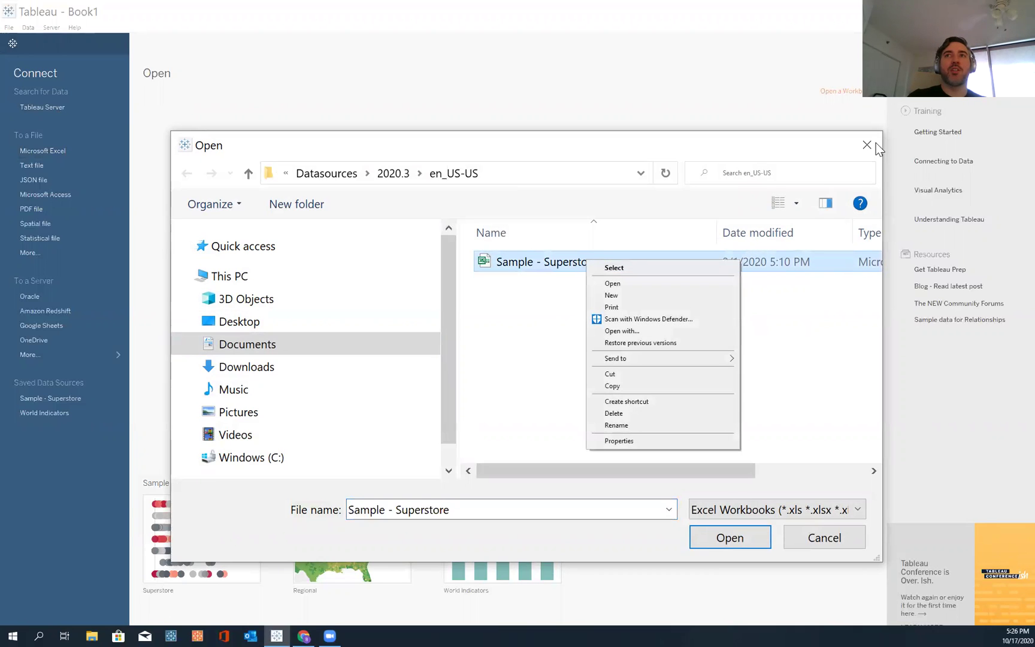
left_click(875, 143)
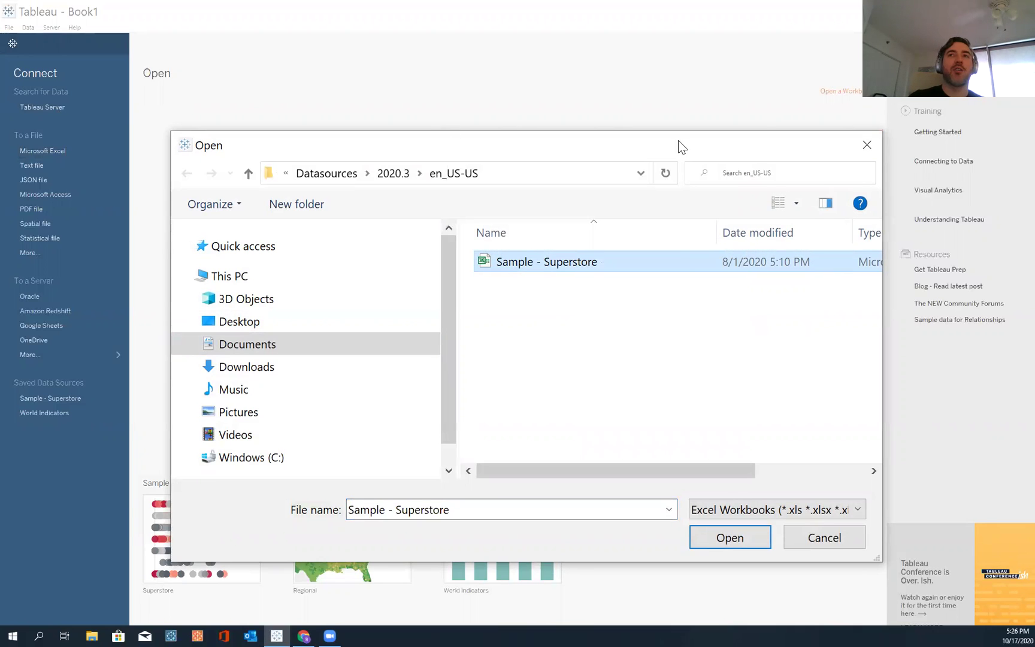
left_click(725, 538)
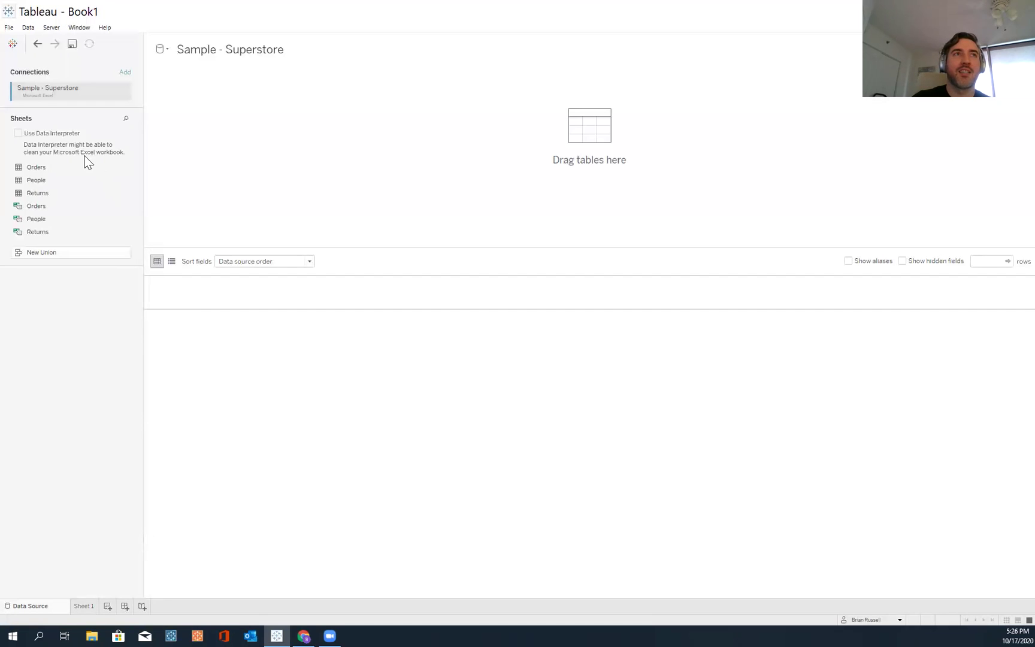
left_click_drag(73, 167, 221, 170)
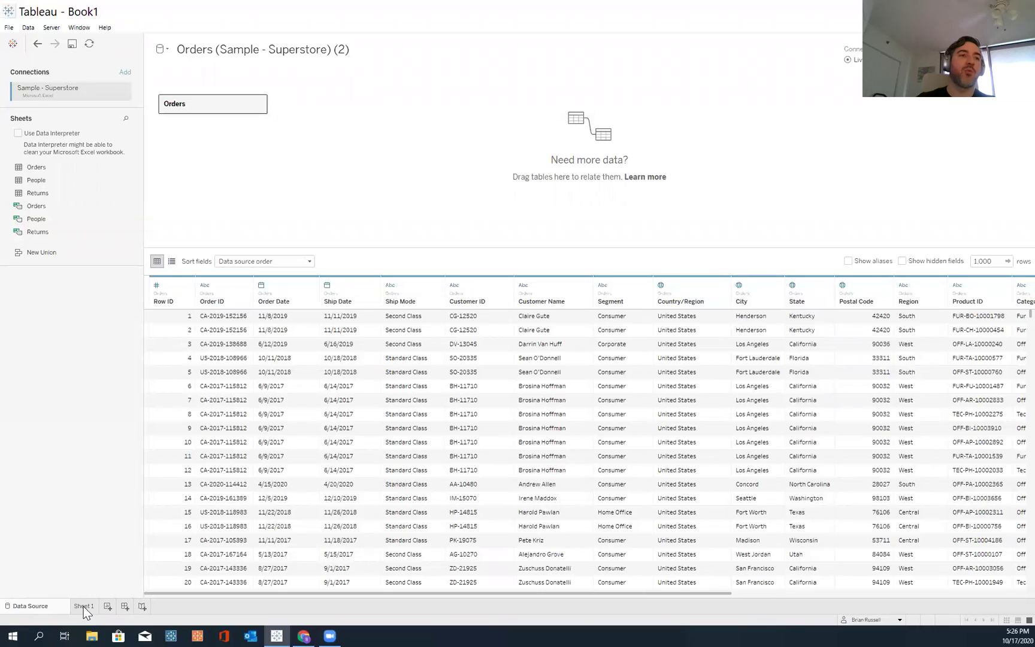
left_click(83, 607)
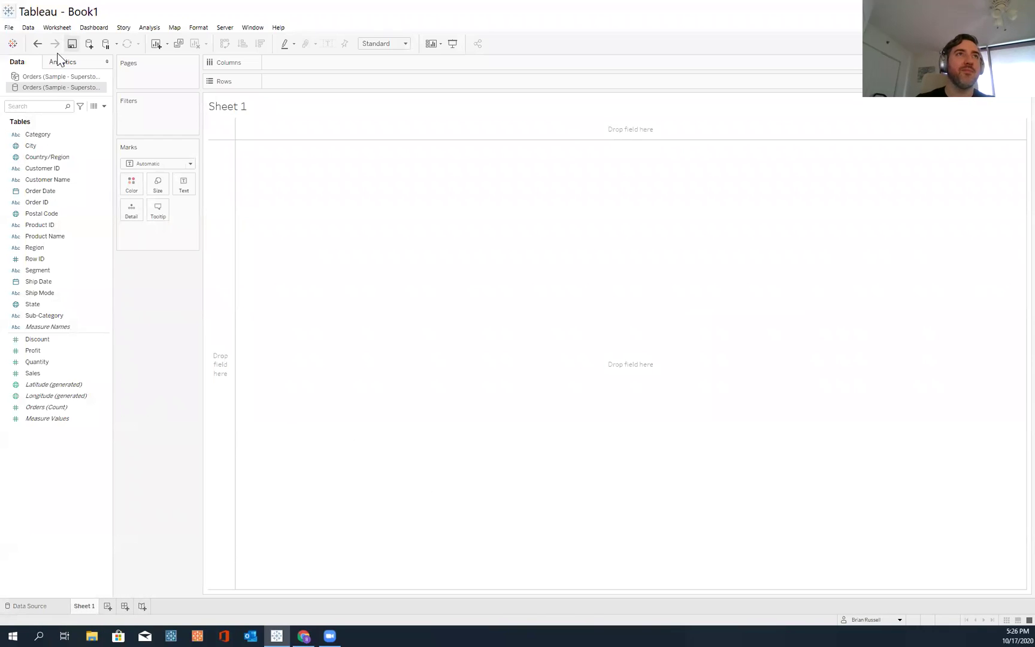
Step: Close the duplicate live Orders data source, keeping the extracted one
left_click(40, 77)
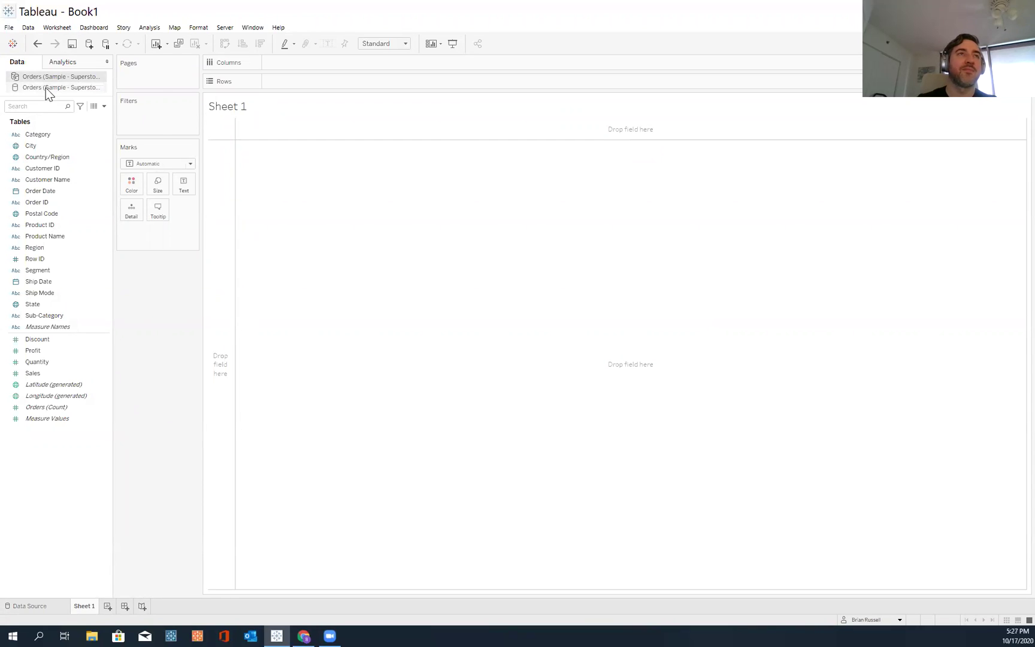
right_click(45, 87)
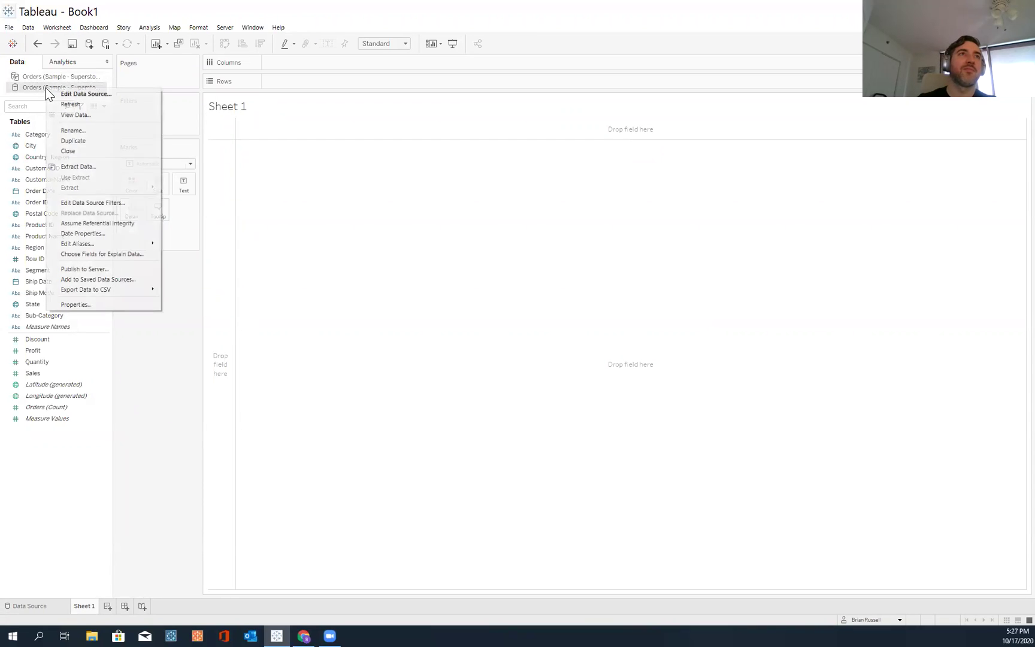
left_click(73, 151)
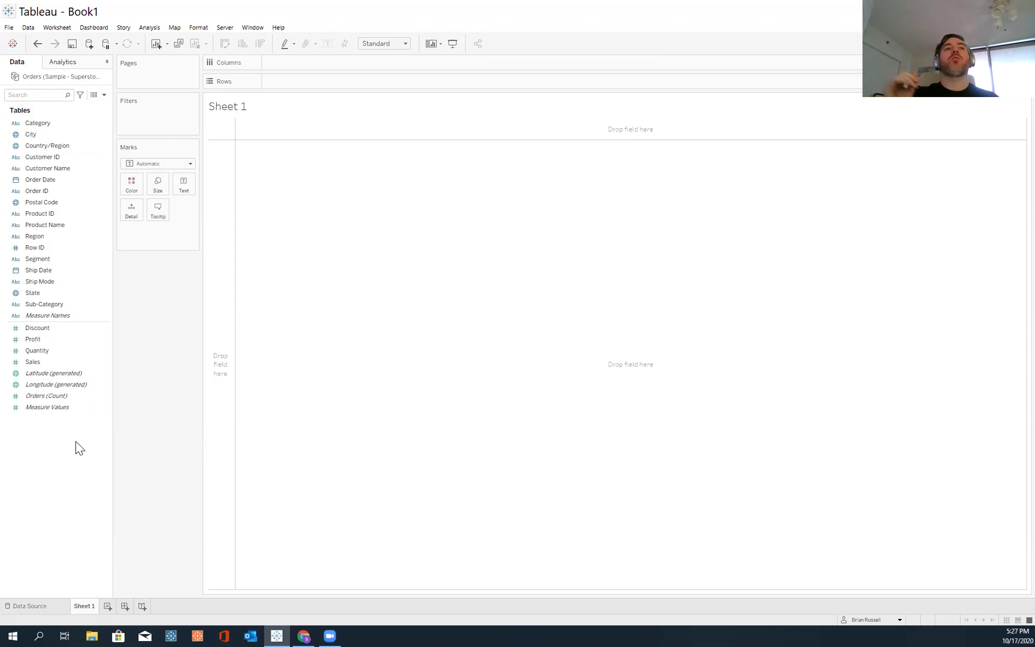
Step: Highlight the dimension fields from Category through Measure Names, followed by the measures from Discount through Sales, to compare the two groups
left_click(79, 258)
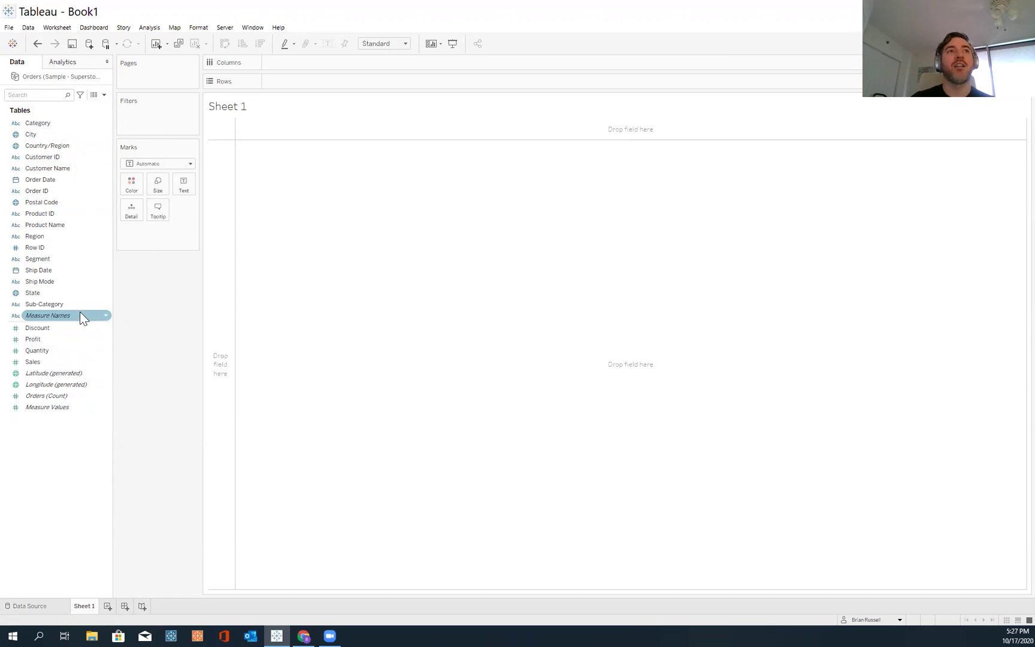
right_click(82, 317)
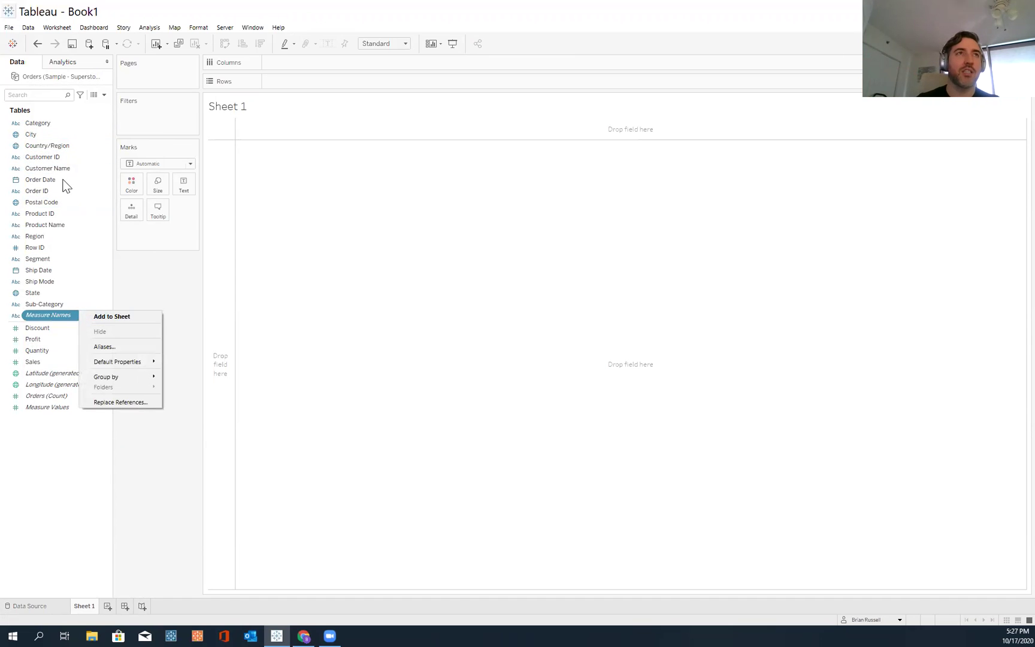
left_click(59, 124)
left_click(58, 124, "shift")
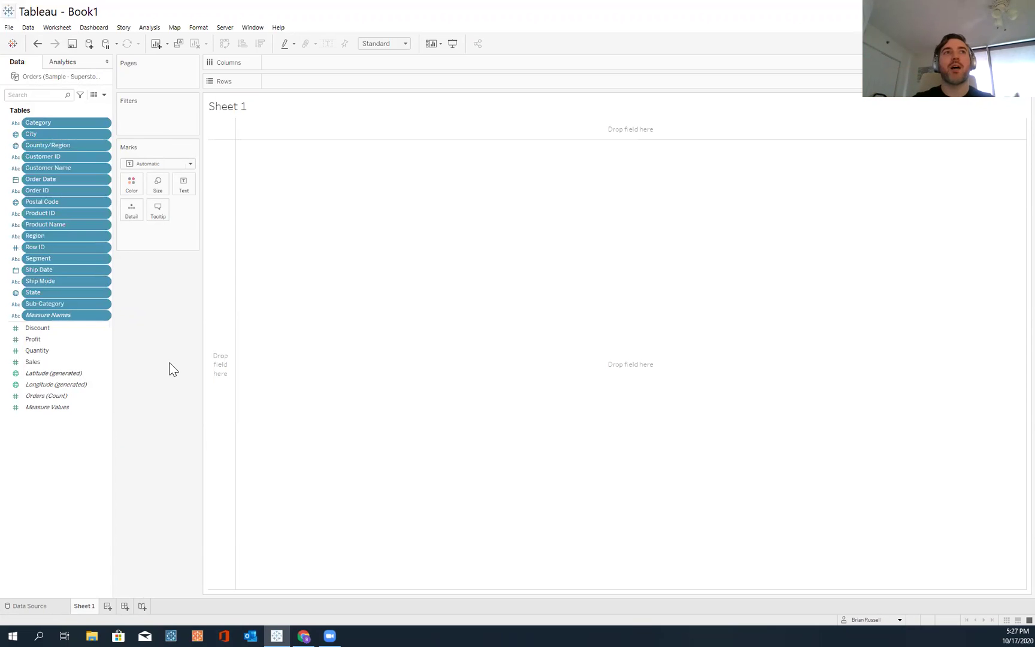
left_click(73, 332)
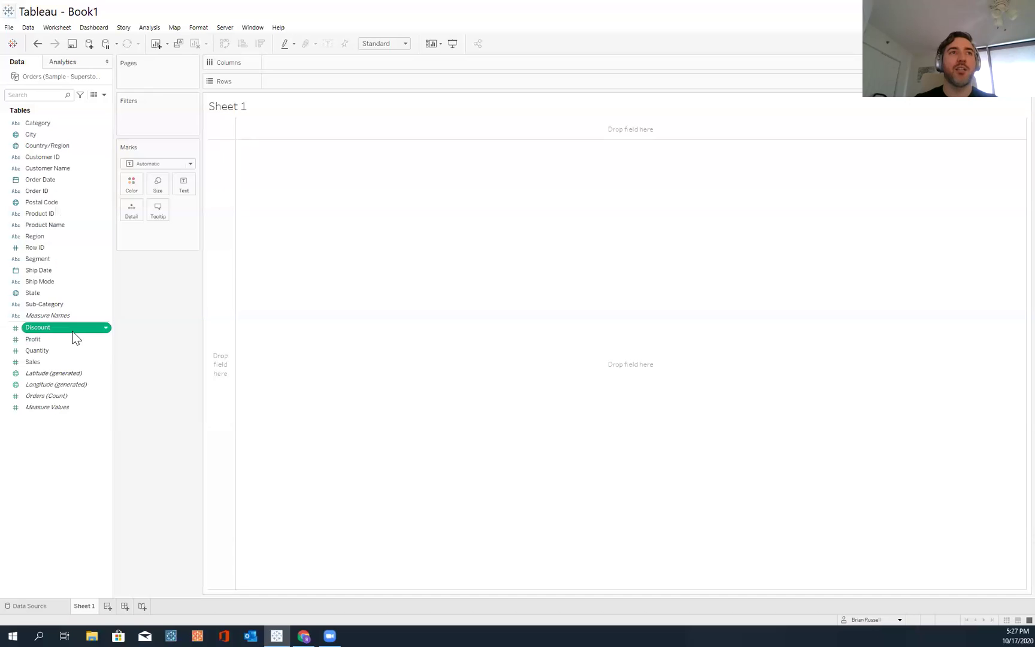
left_click(73, 360, "shift")
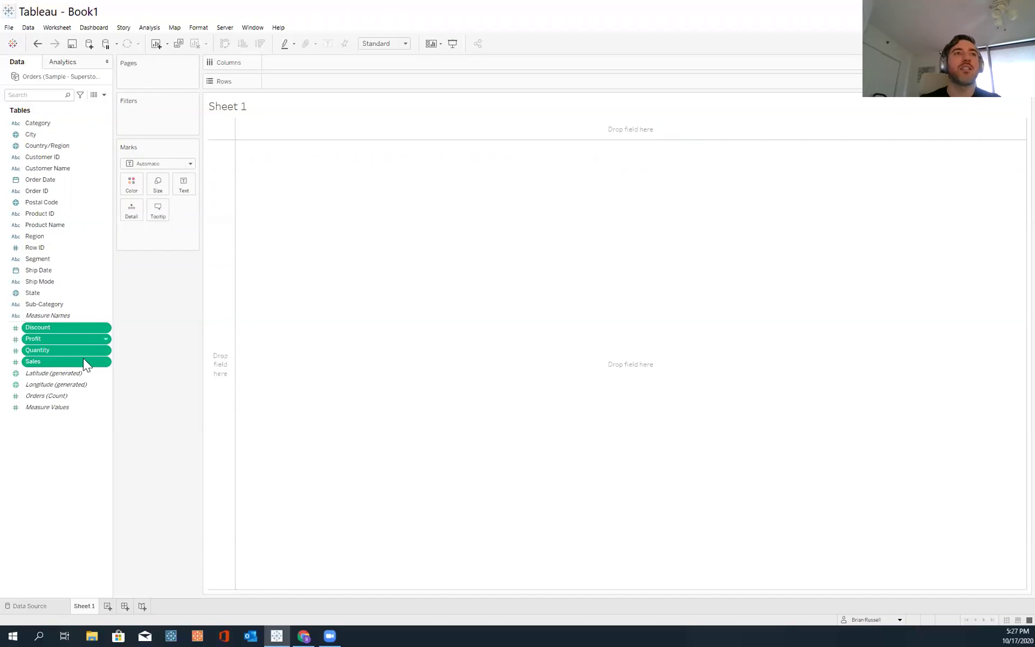
right_click(153, 369)
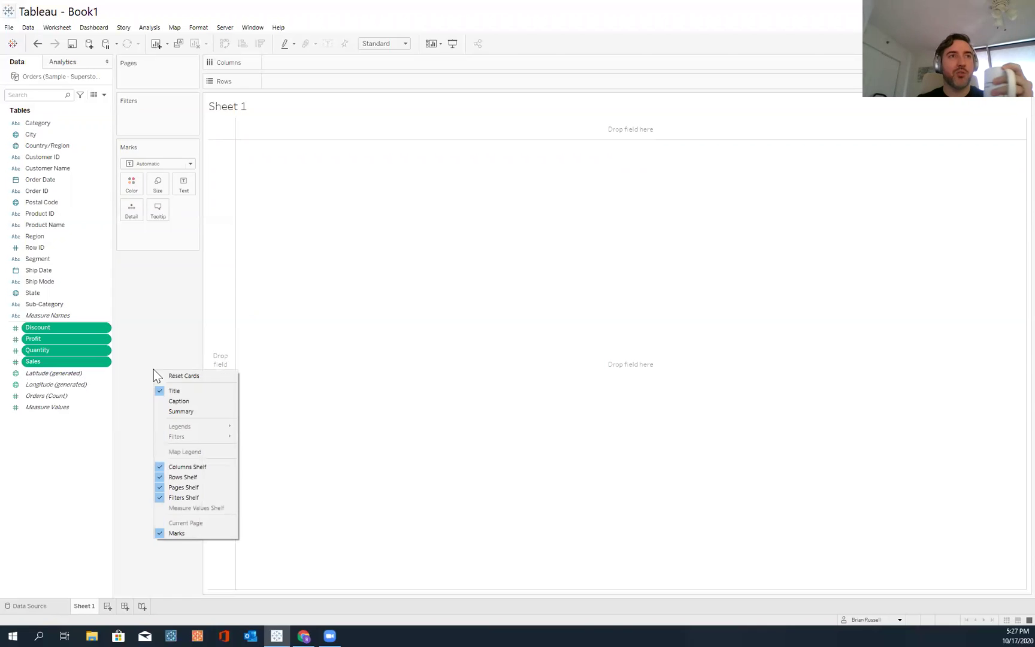
left_click(59, 430)
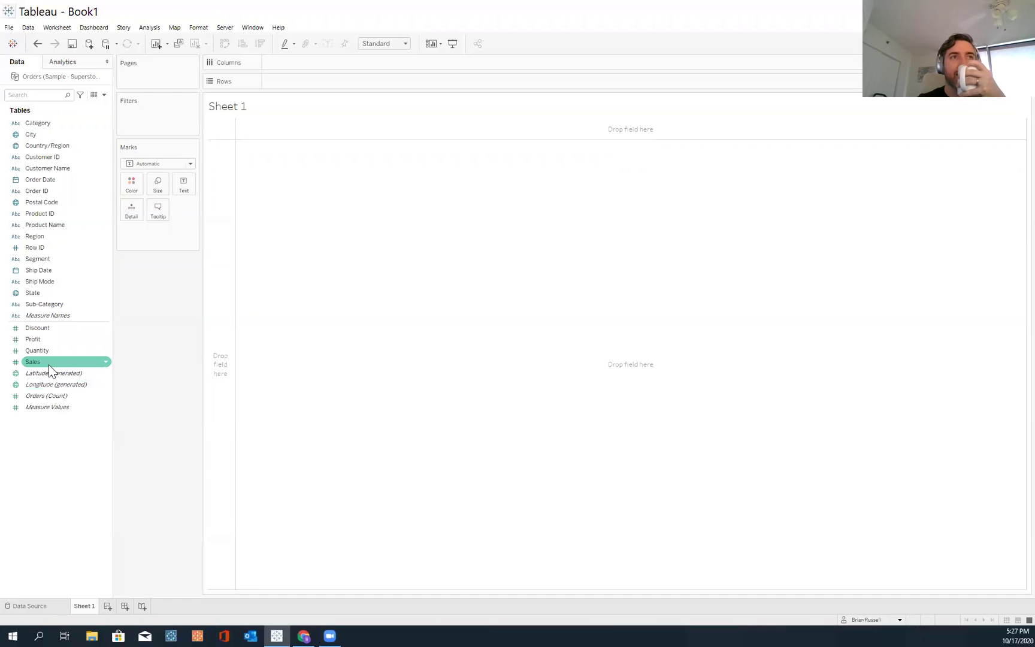
Step: Add the Sales measure to the empty worksheet view as text and inspect its total
left_click_drag(50, 367, 602, 327)
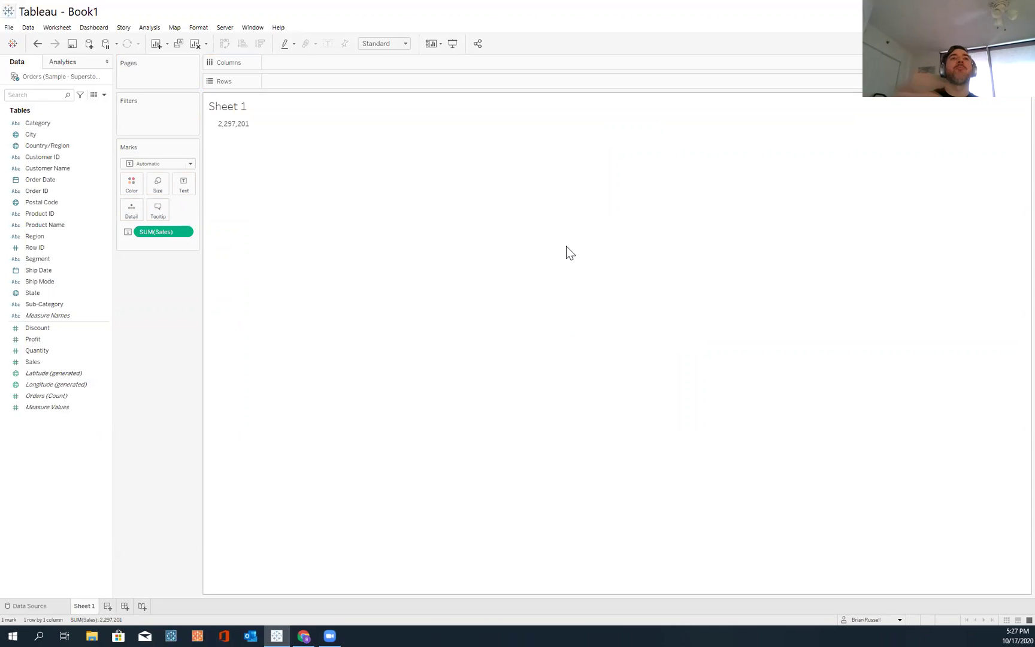
mouse_move(244, 133)
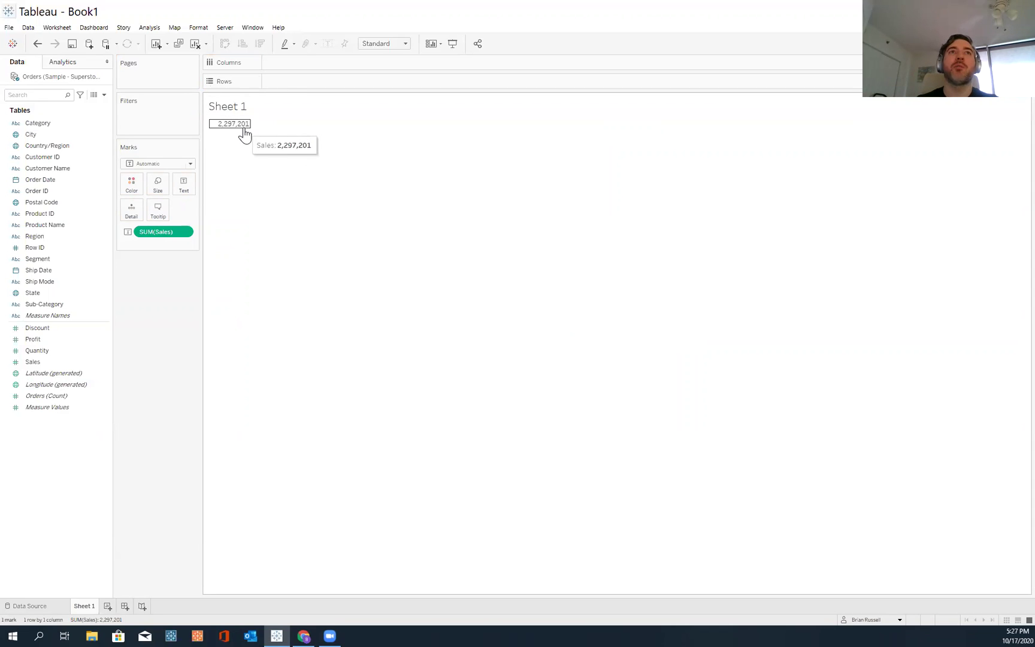
left_click(245, 131)
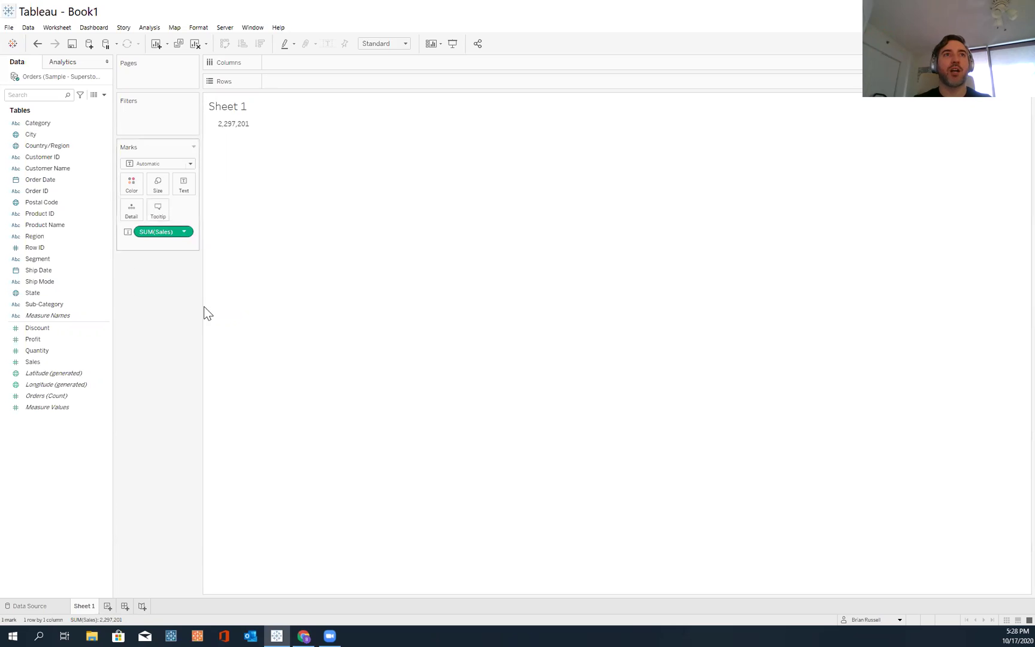
left_click(42, 225)
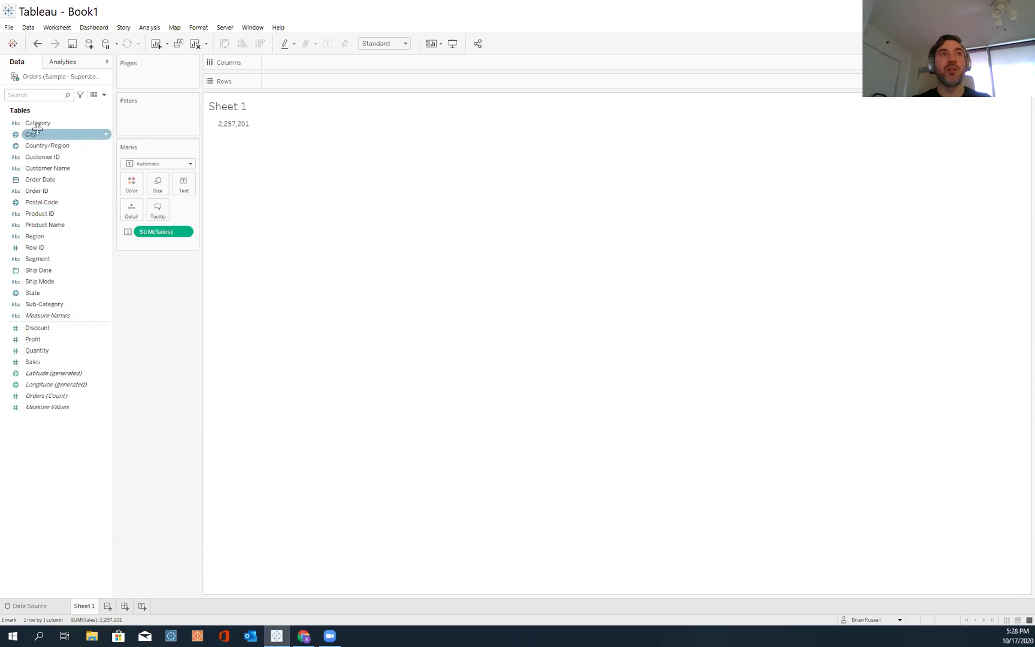
key("ctrl")
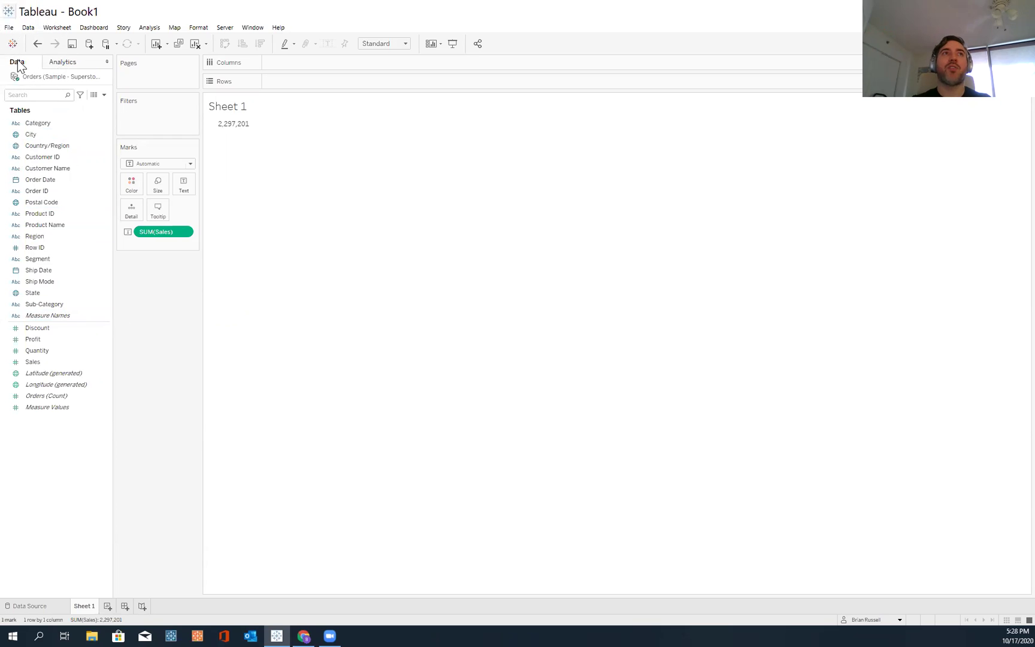
left_click(42, 216)
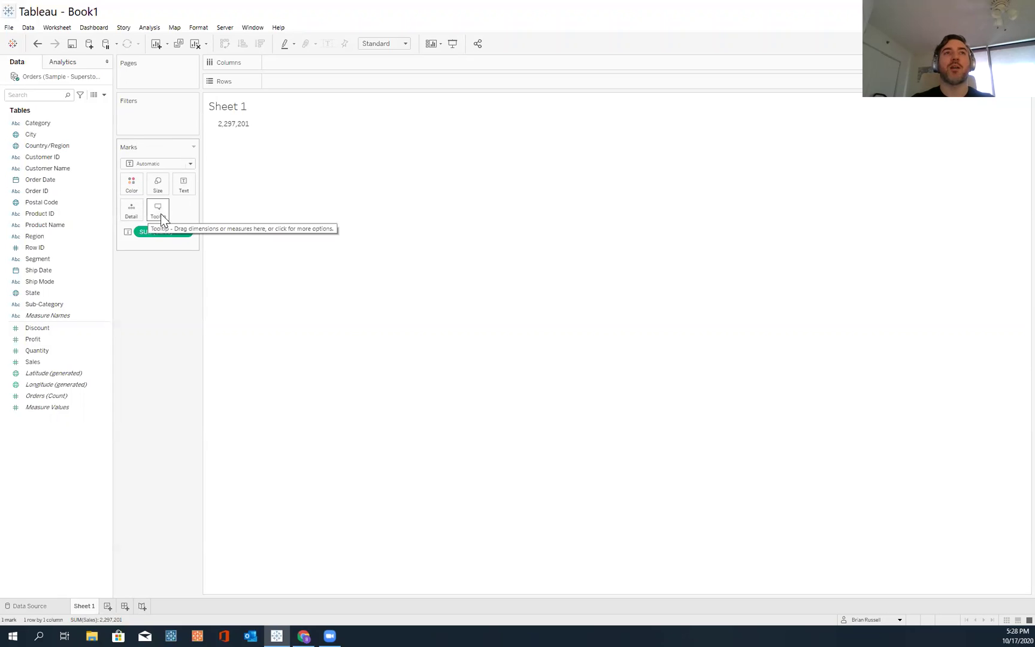
key("ctrl")
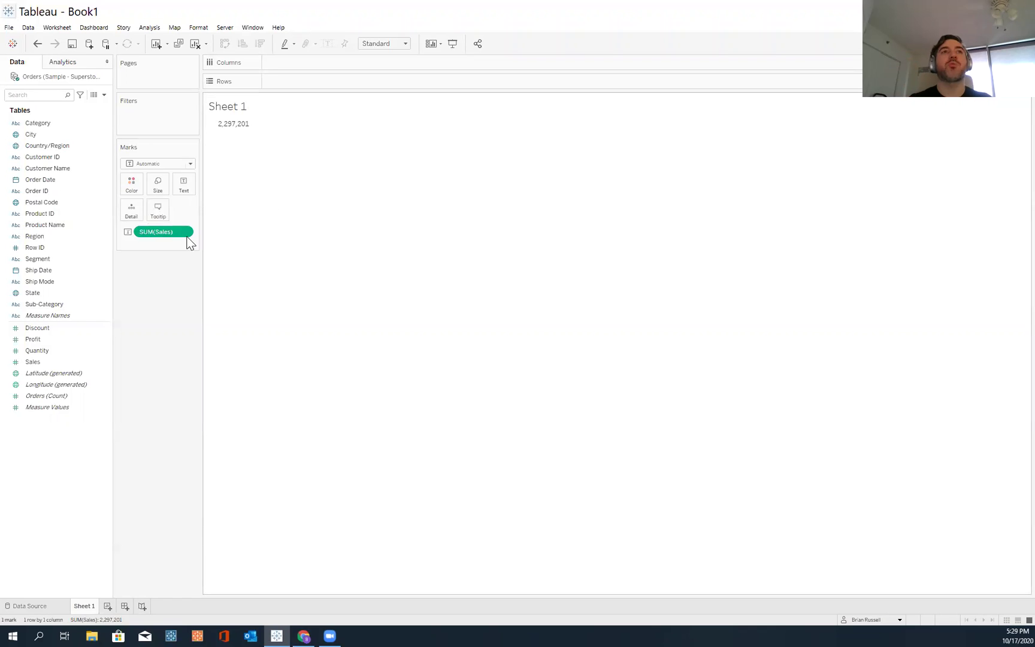
Step: Try SUM(Sales) on Color, Size and Rows to compare how it is displayed, and clear the sheet
left_click_drag(173, 232, 138, 189)
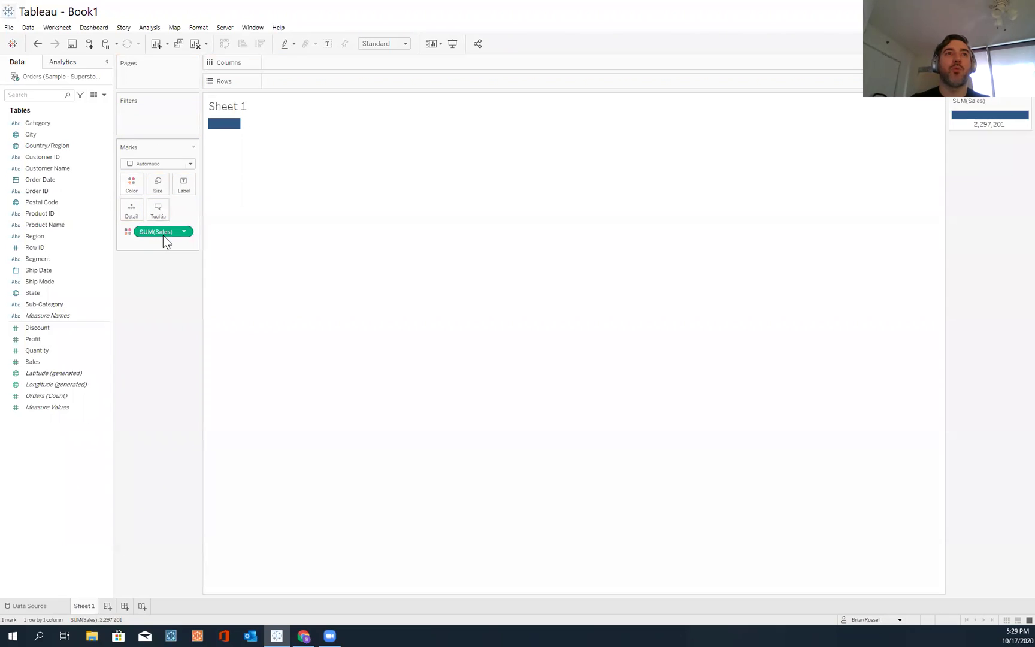
left_click_drag(162, 233, 162, 188)
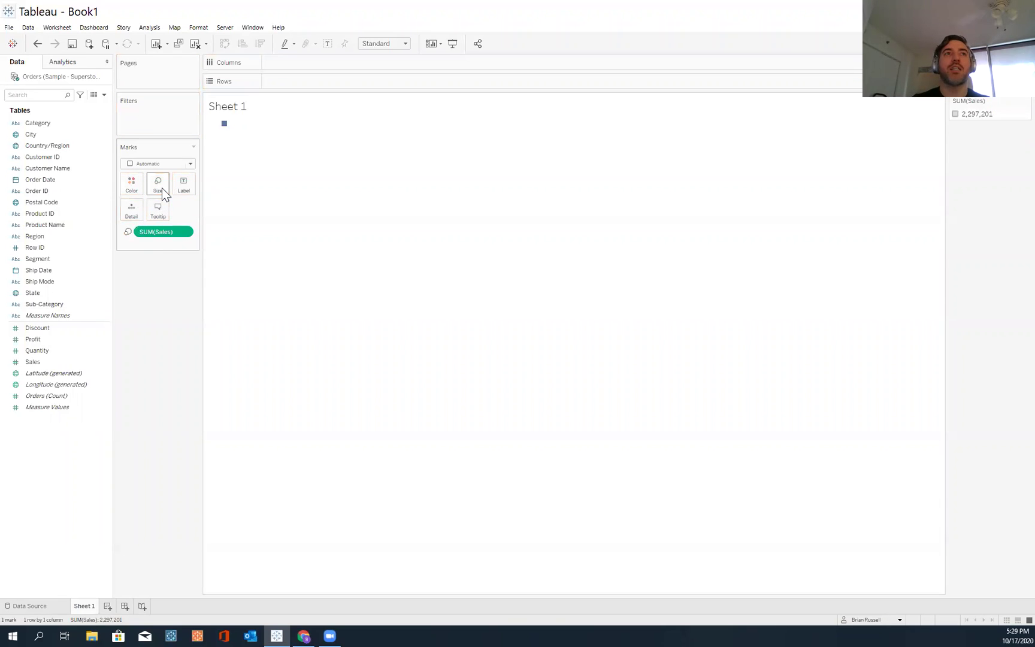
left_click_drag(162, 232, 311, 84)
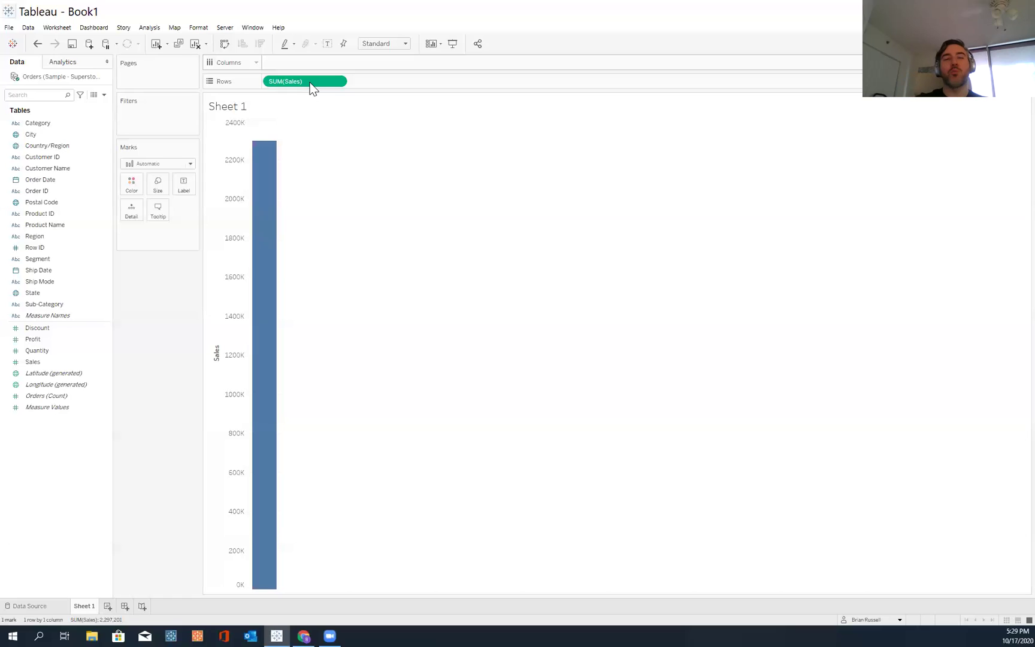
left_click_drag(311, 84, 130, 189)
left_click_drag(162, 232, 298, 82)
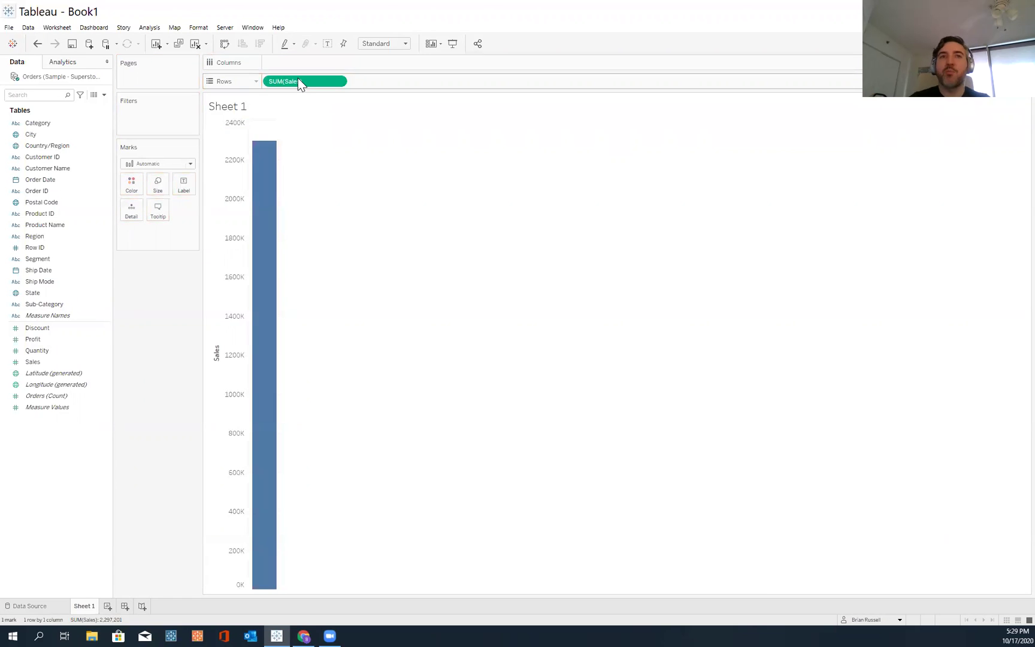
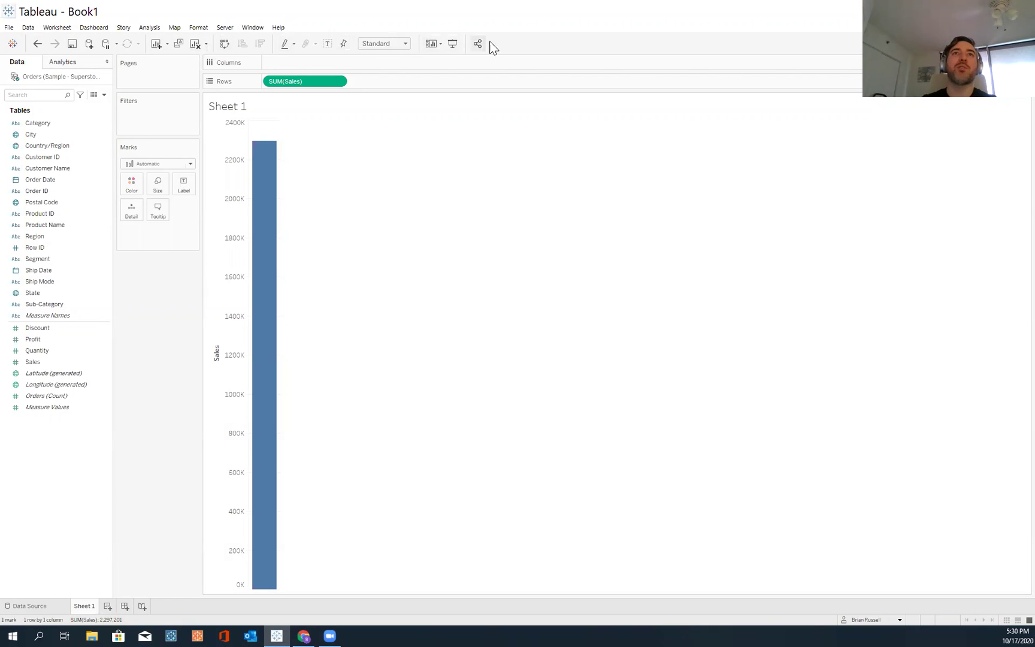
left_click(196, 45)
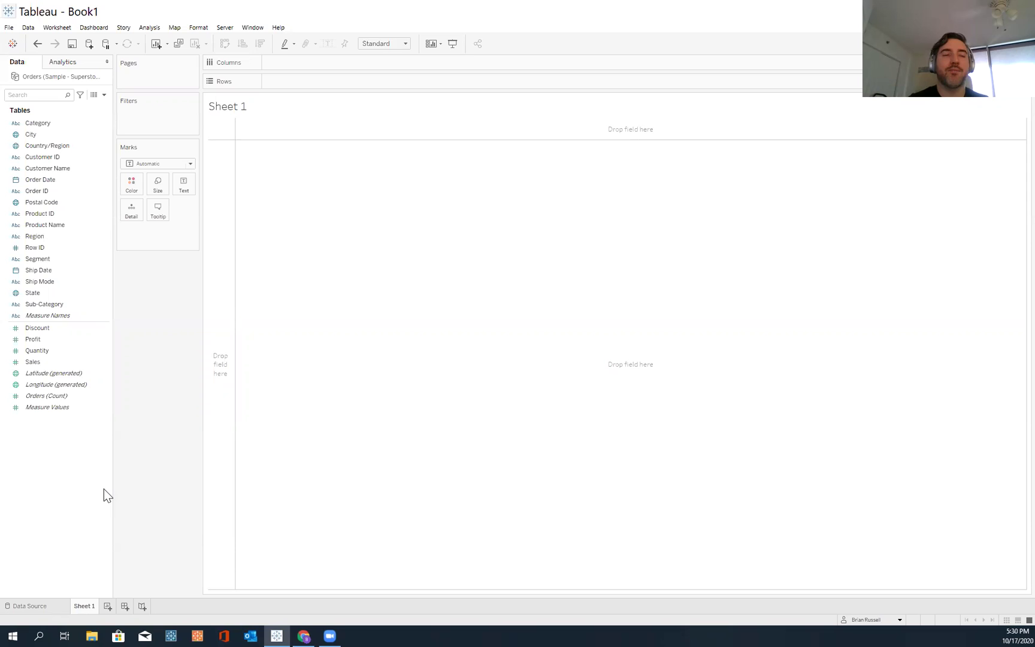
Step: Build a yearly sales line chart with SUM(Sales) on Rows and Order Date on Columns
double_click(52, 365)
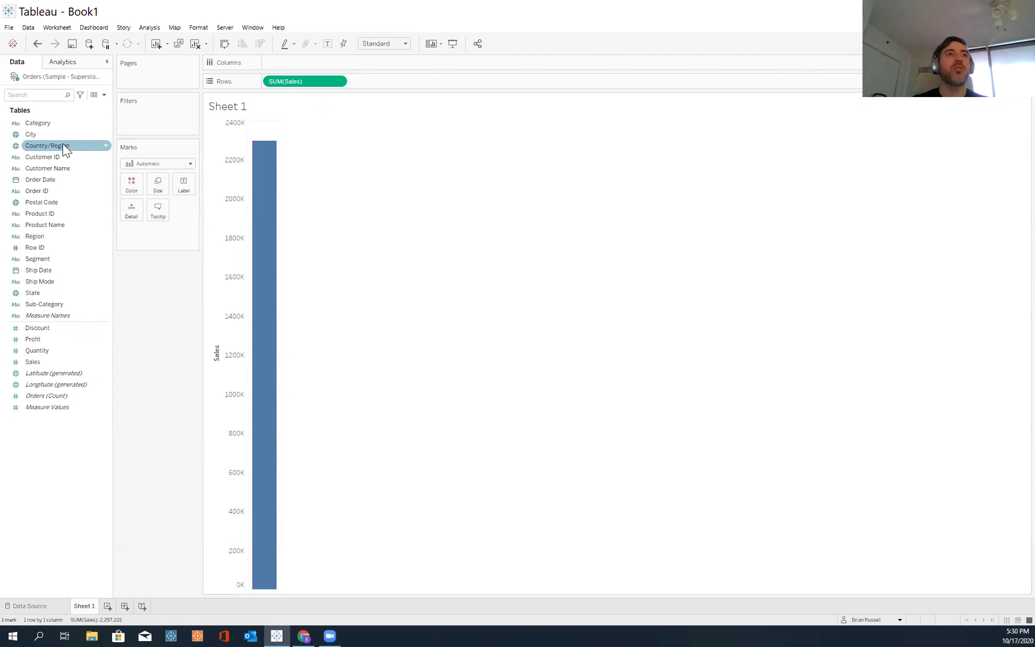
left_click_drag(66, 183, 344, 68)
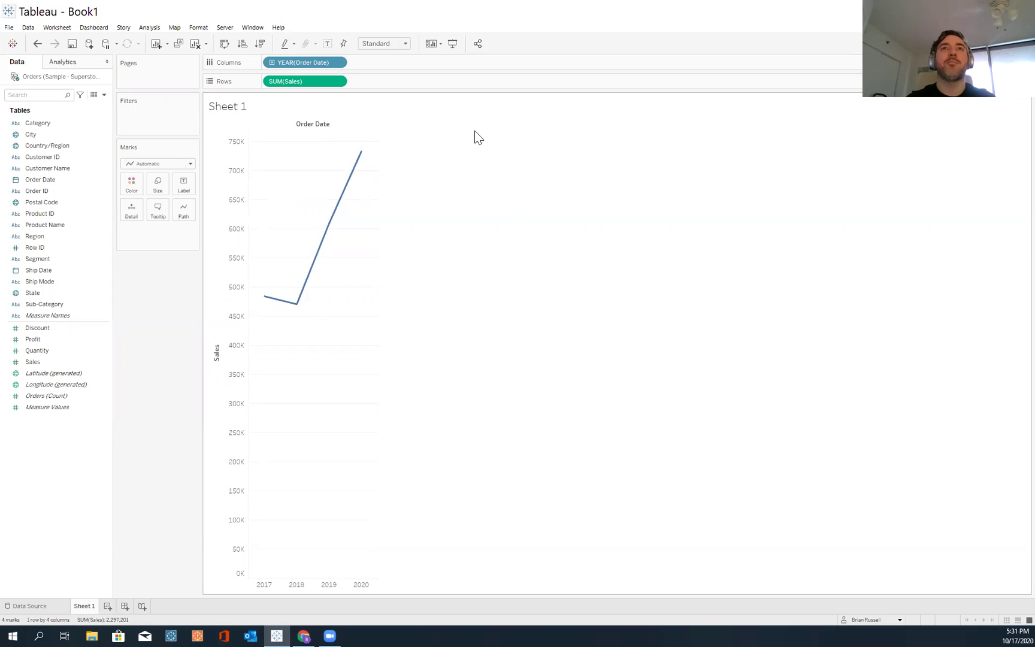
Step: View the Show Me chart suggestions for the sales line chart and hide them again
left_click(583, 147)
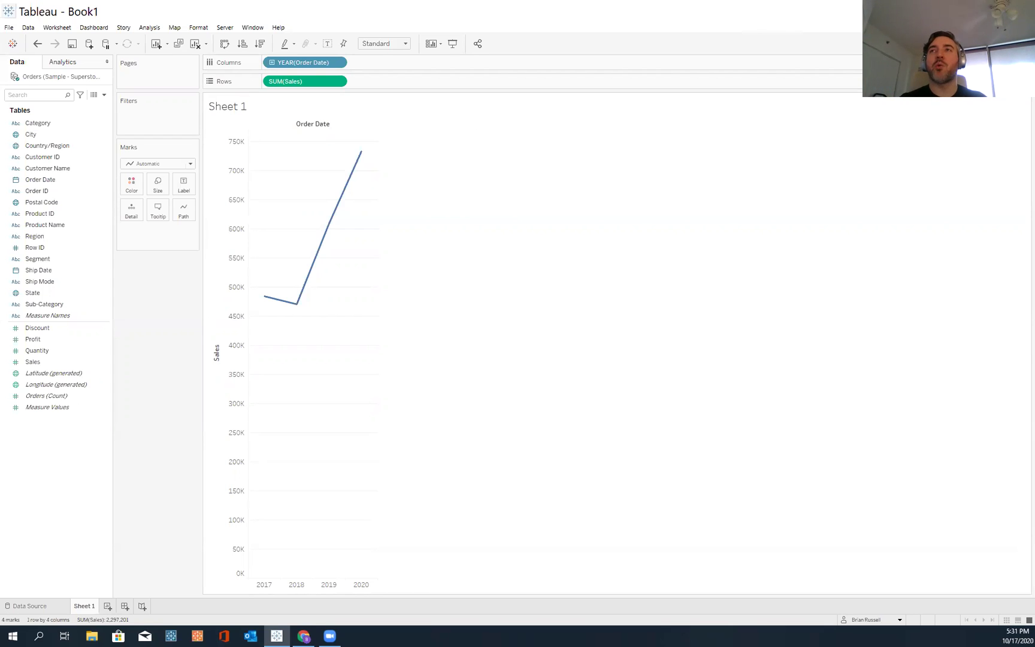
key("ctrl+1")
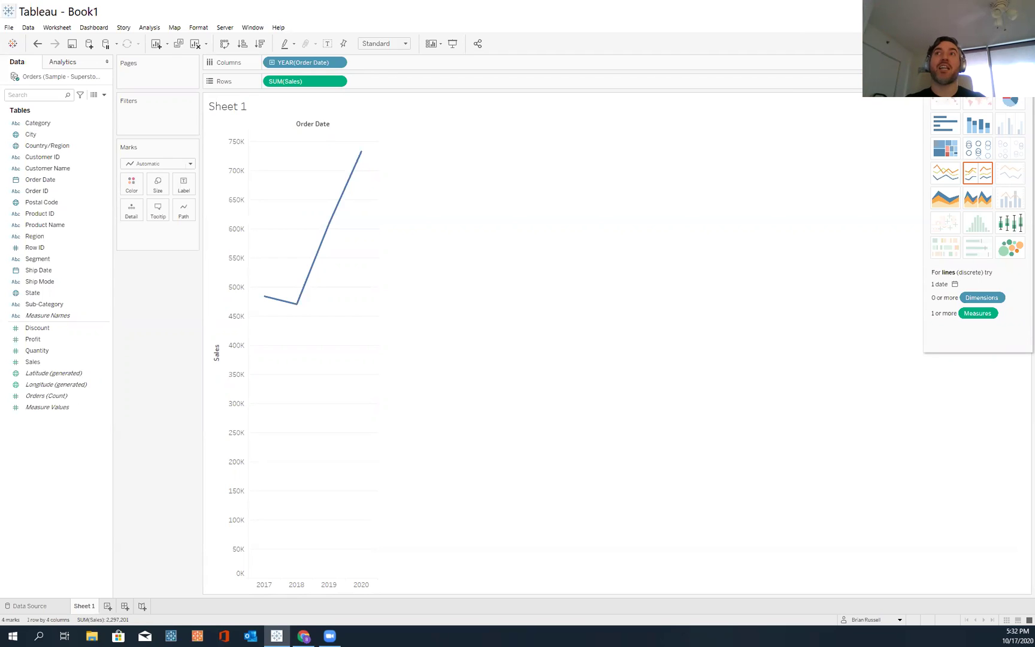
key("ctrl+1")
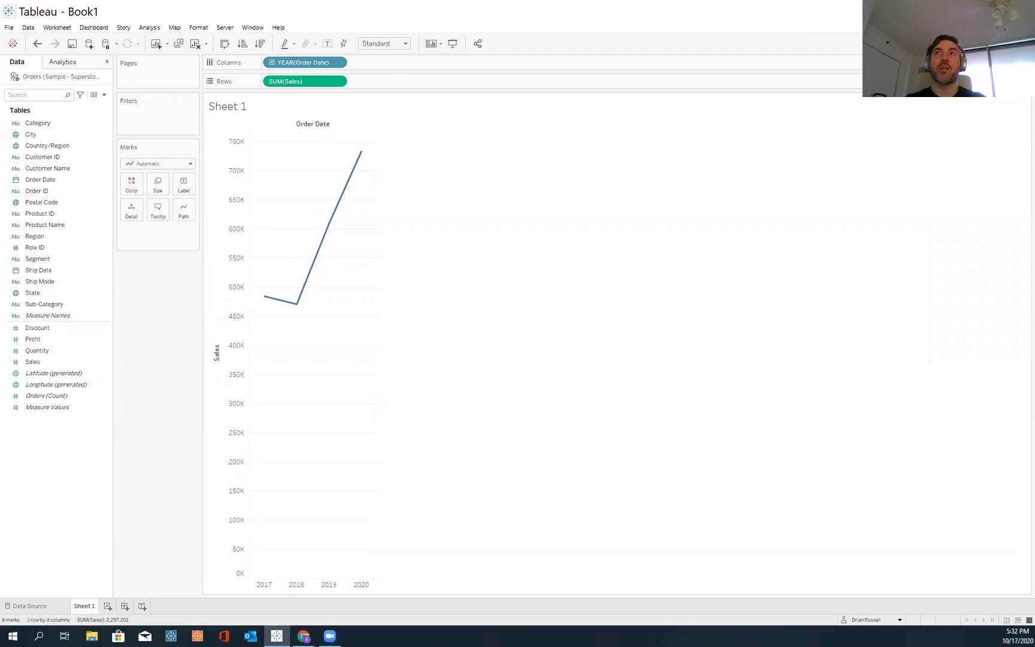
Step: Try the Show Me alternatives for the yearly sales, including text table, highlight table, pie, treemap, circle view, continuous area and packed bubbles
key("ctrl+1")
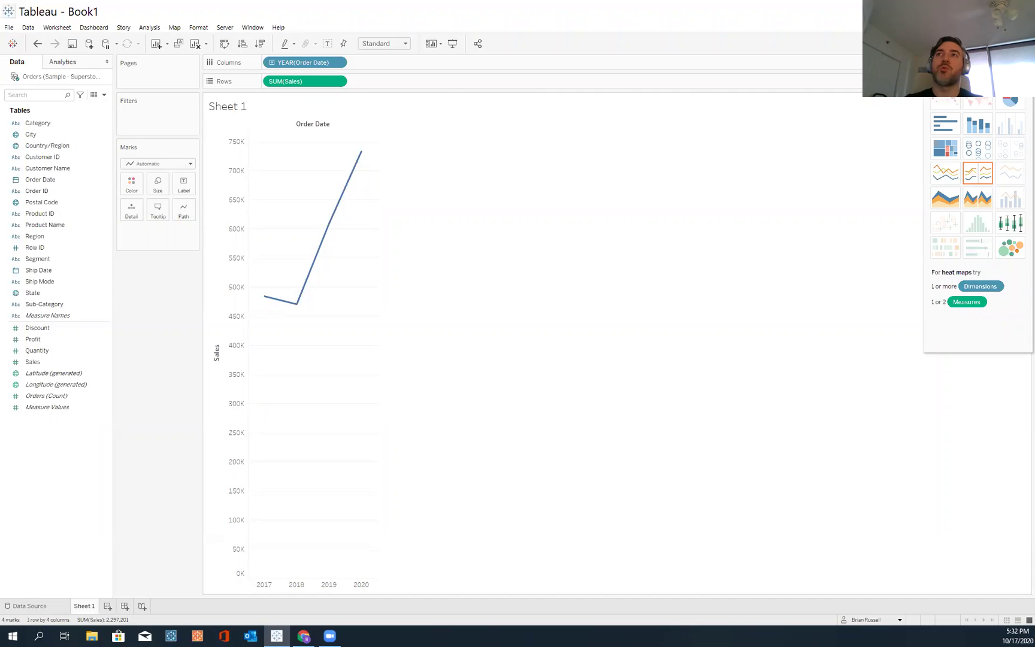
left_click(945, 99)
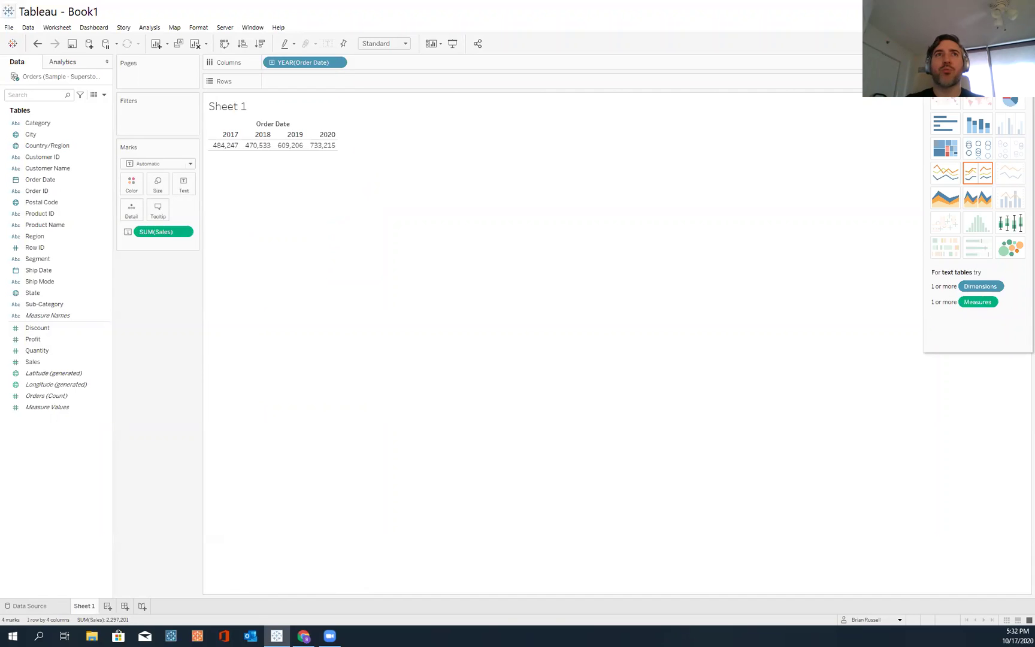
left_click(1010, 75)
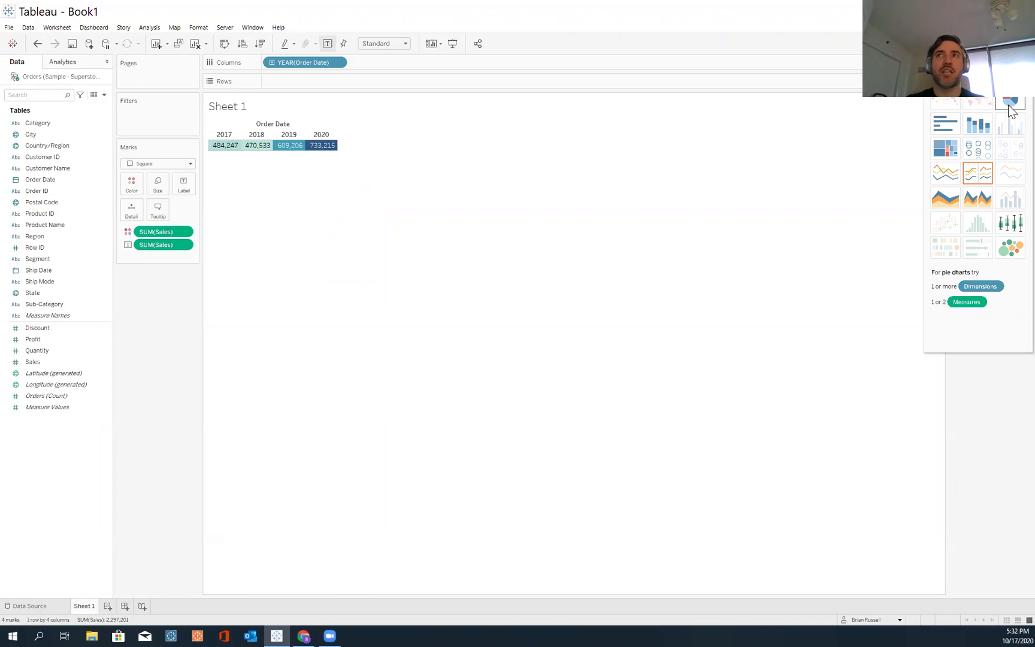
left_click(1011, 99)
left_click(940, 153)
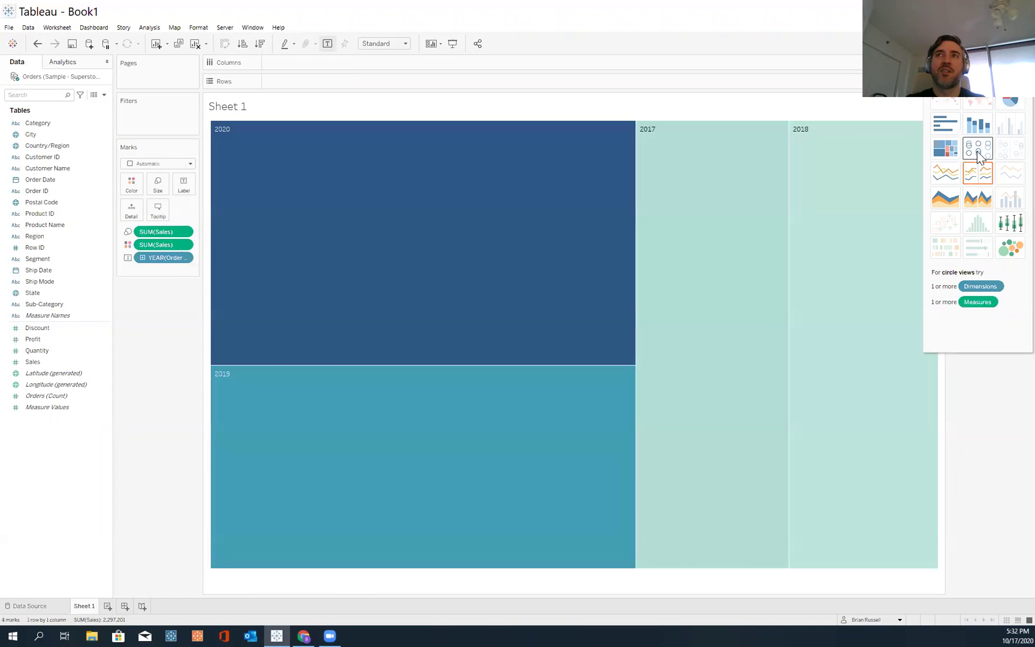
left_click(978, 157)
left_click(946, 173)
left_click(946, 199)
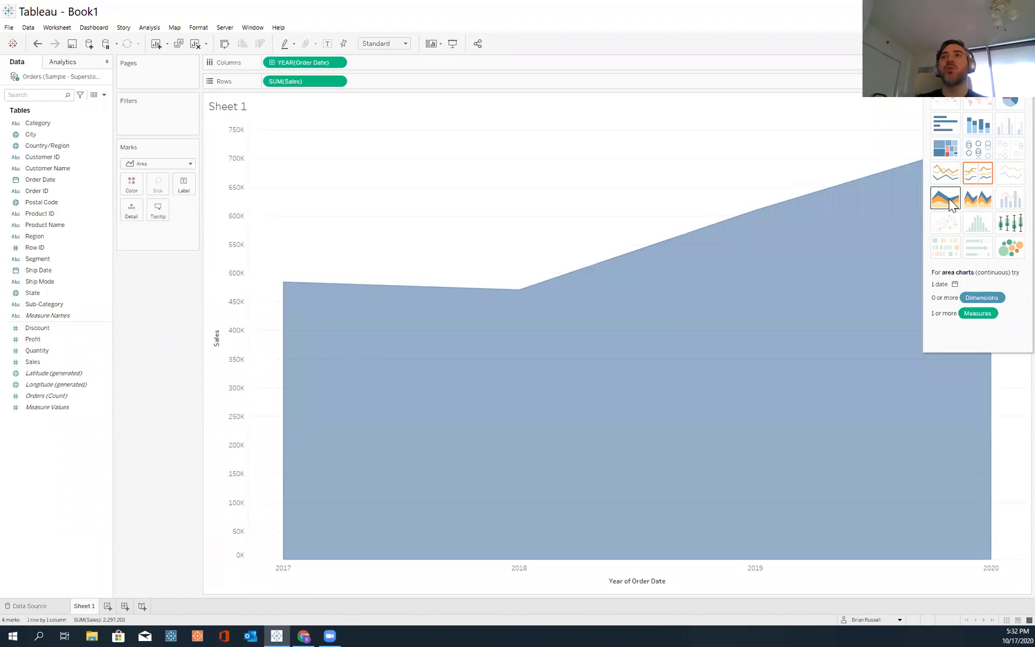
left_click(1011, 250)
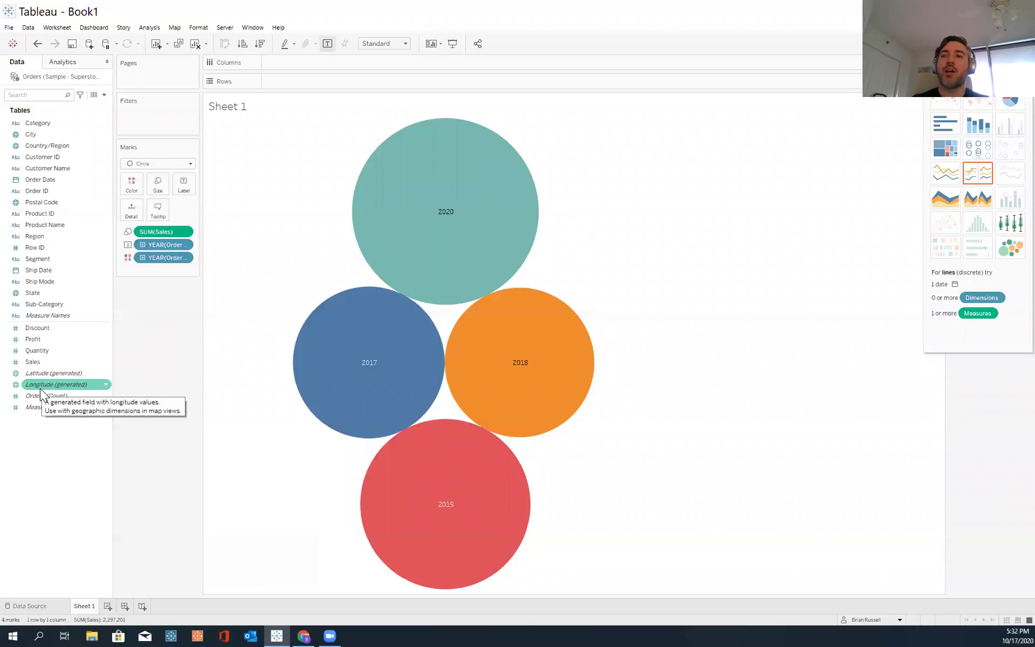
left_click(1010, 43)
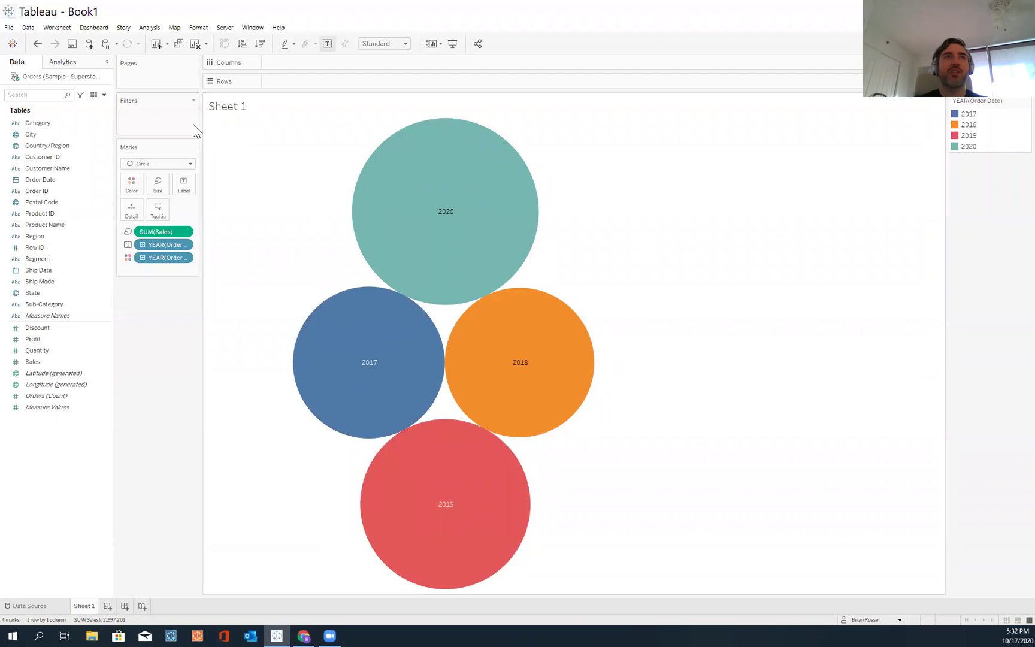
Step: Undo all the Show Me chart type changes back to the yearly sales line chart
left_click(38, 44)
left_click(38, 44)
left_click(37, 44)
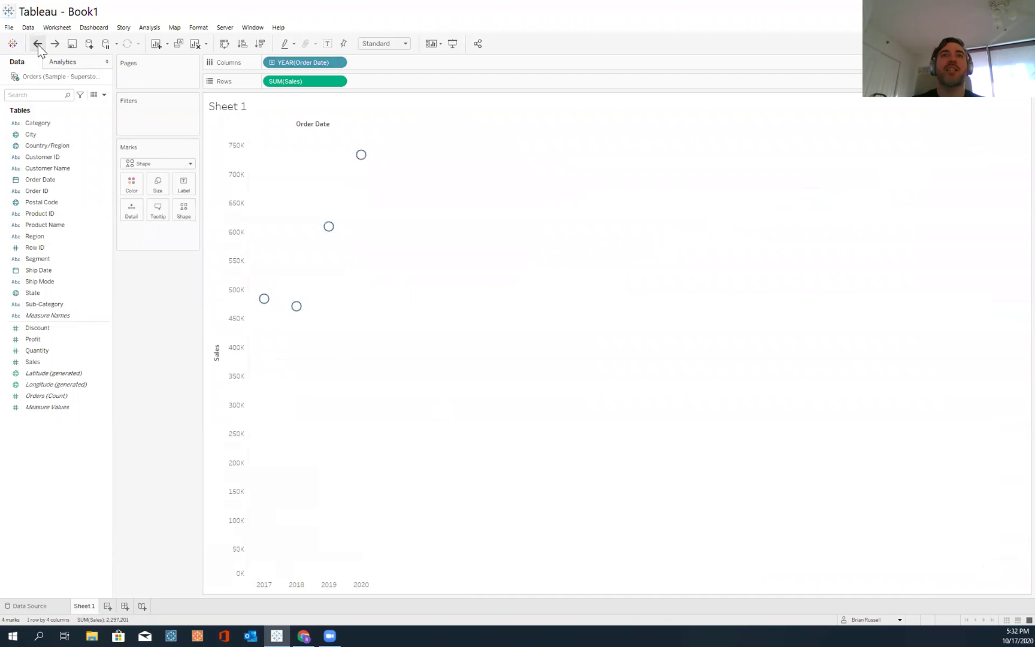
left_click(37, 44)
left_click(38, 45)
left_click(37, 44)
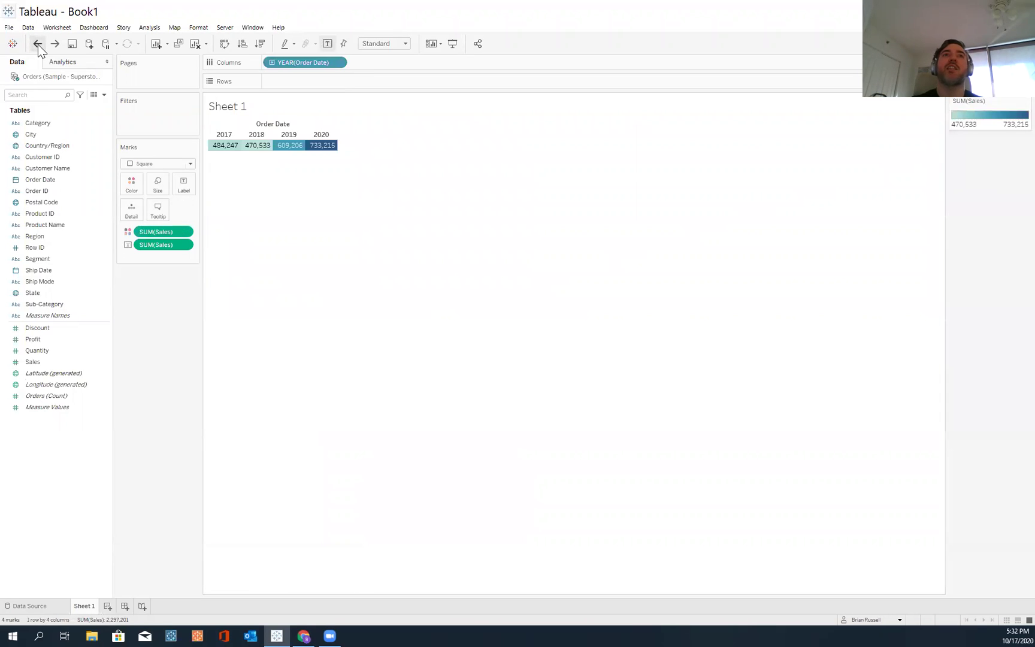
left_click(38, 44)
left_click(37, 45)
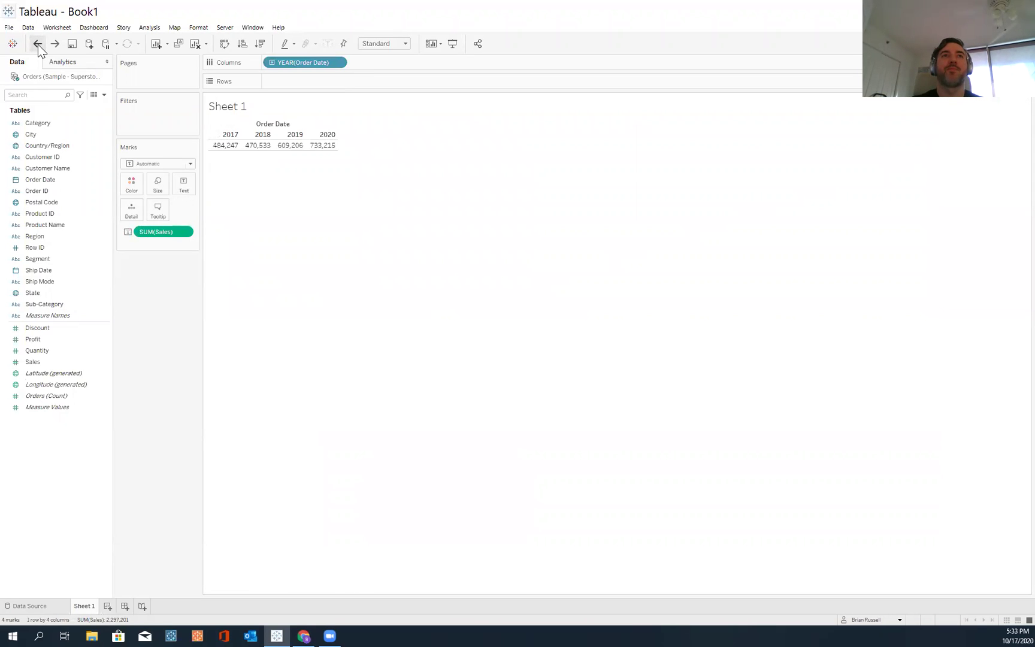
left_click(38, 44)
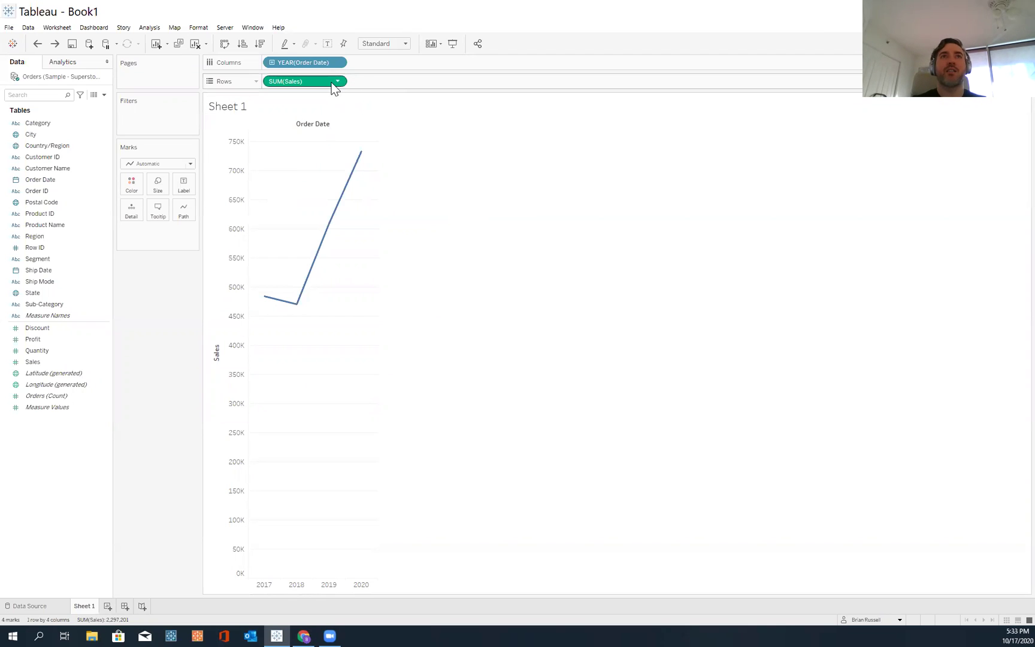
Step: Set the worksheet's fit to Entire View so the line chart fills the available space
right_click(382, 66)
left_click(373, 64)
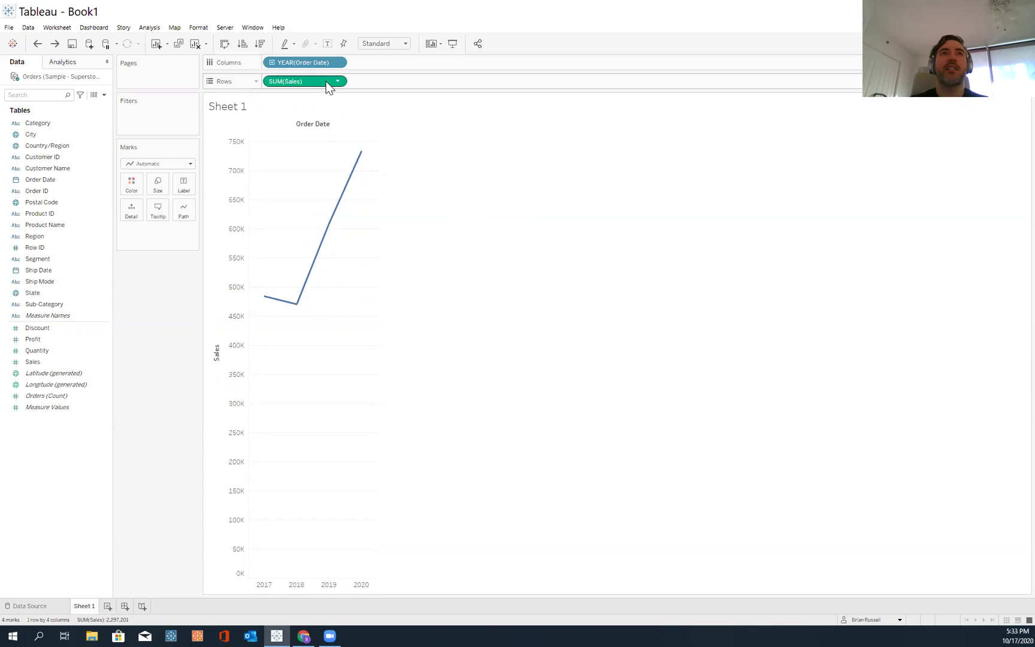
left_click(381, 46)
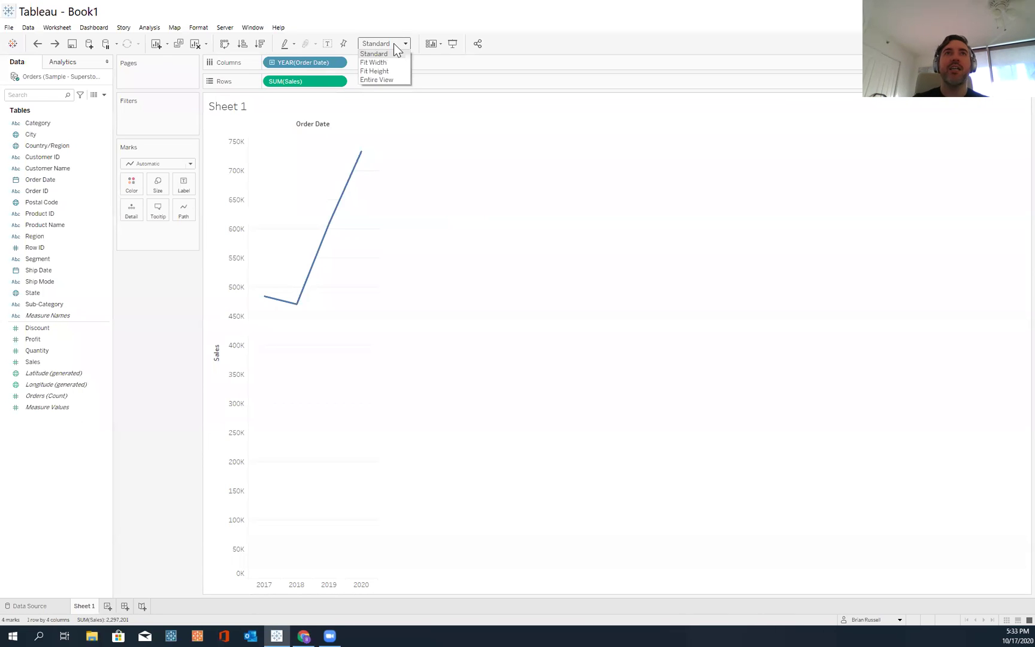
left_click(394, 43)
left_click(392, 43)
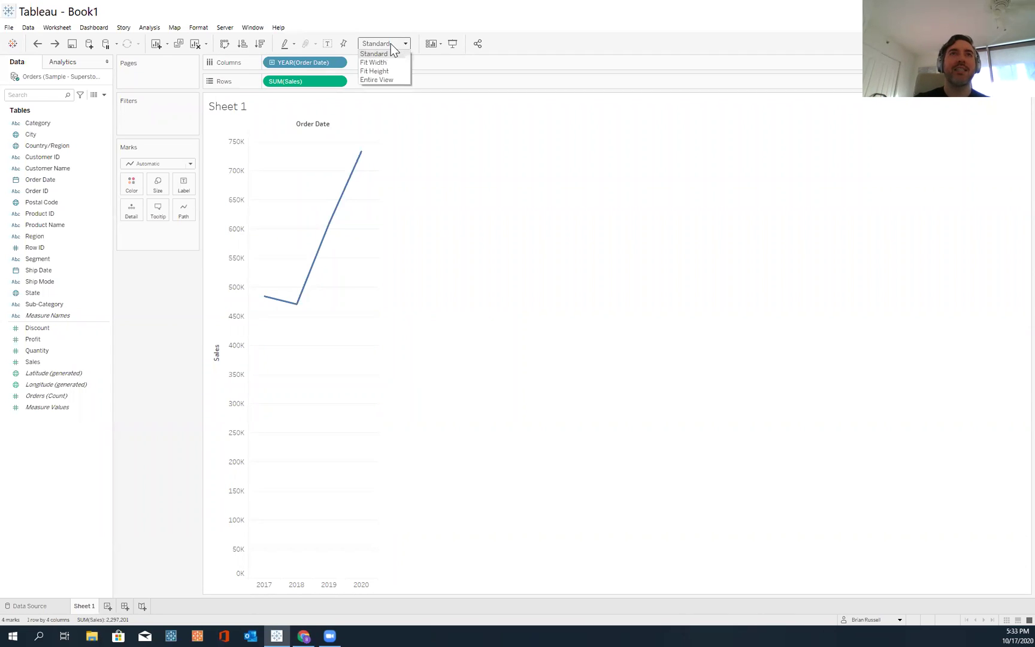
left_click(405, 80)
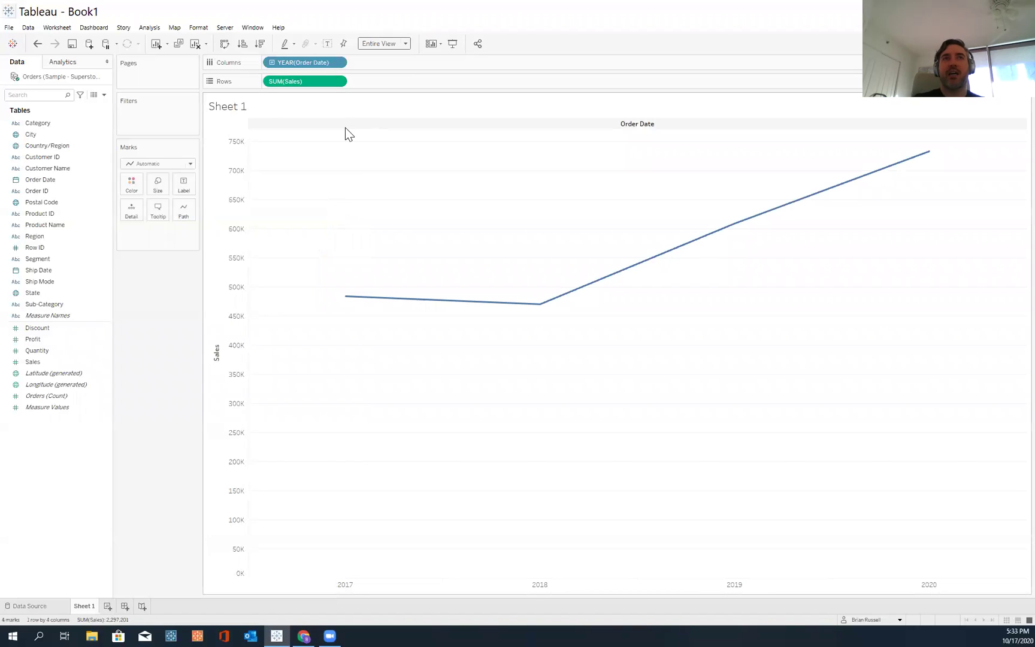
Step: View the data behind the 2017 point of the sales line and bring up its full row-level data
mouse_move(347, 303)
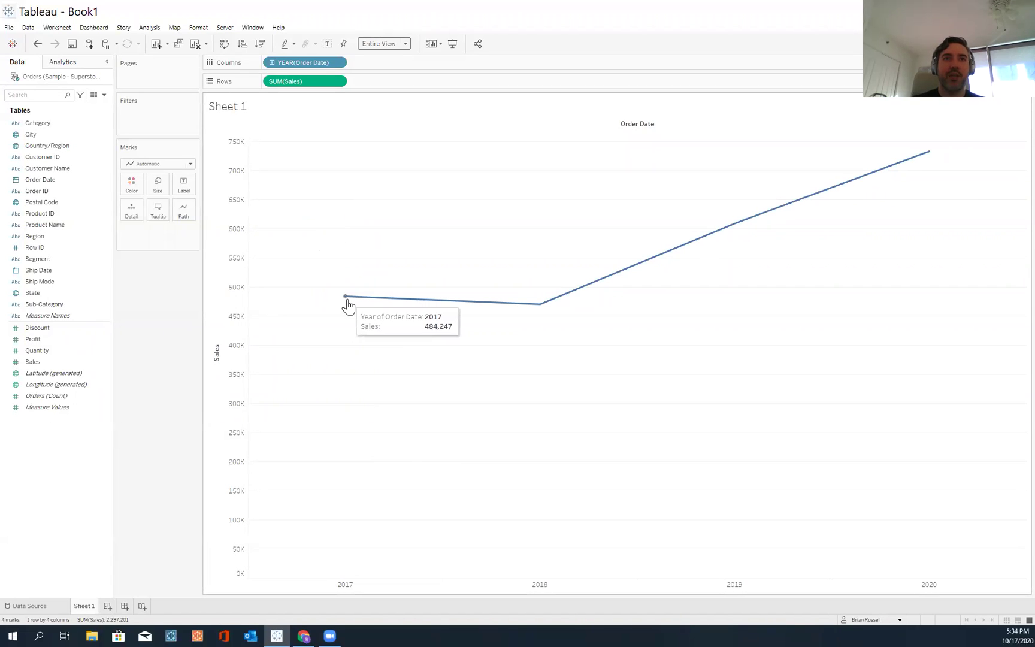
left_click(347, 300)
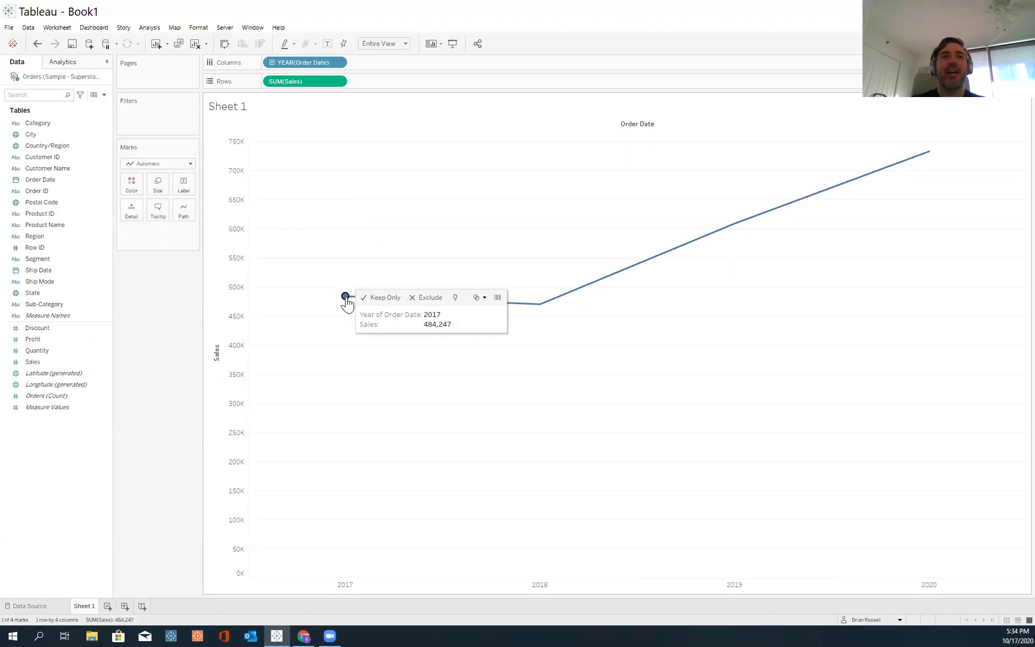
mouse_move(345, 298)
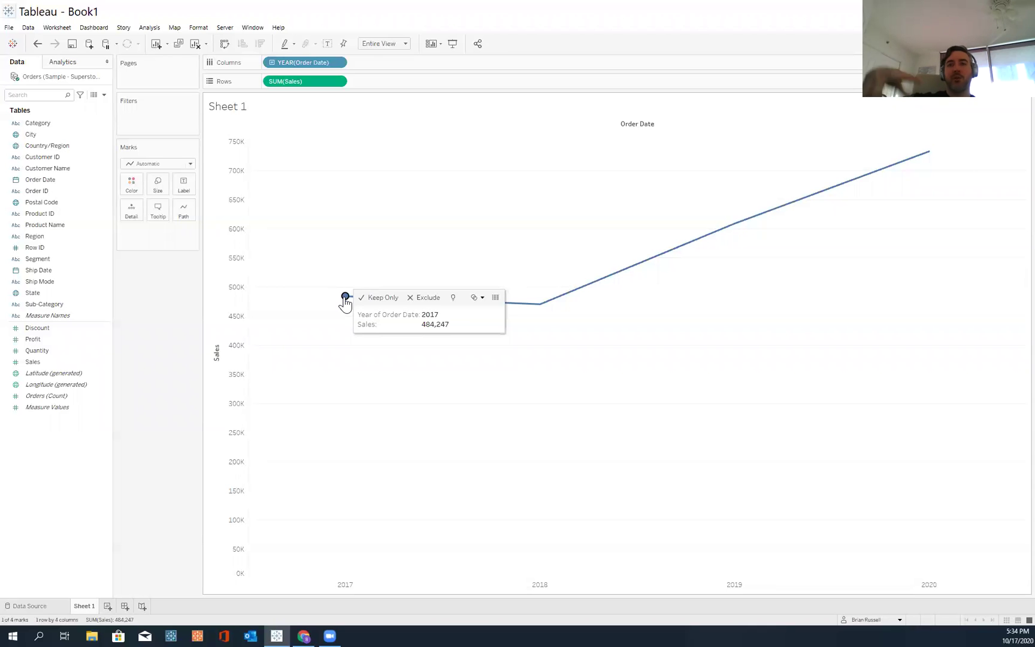
left_click(495, 297)
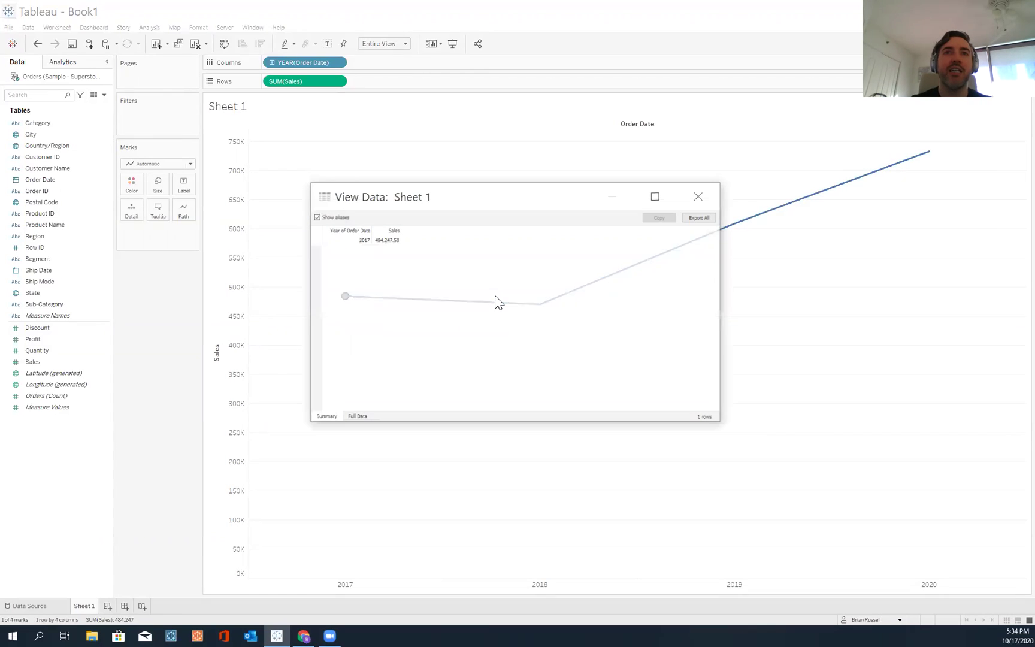
left_click(367, 418)
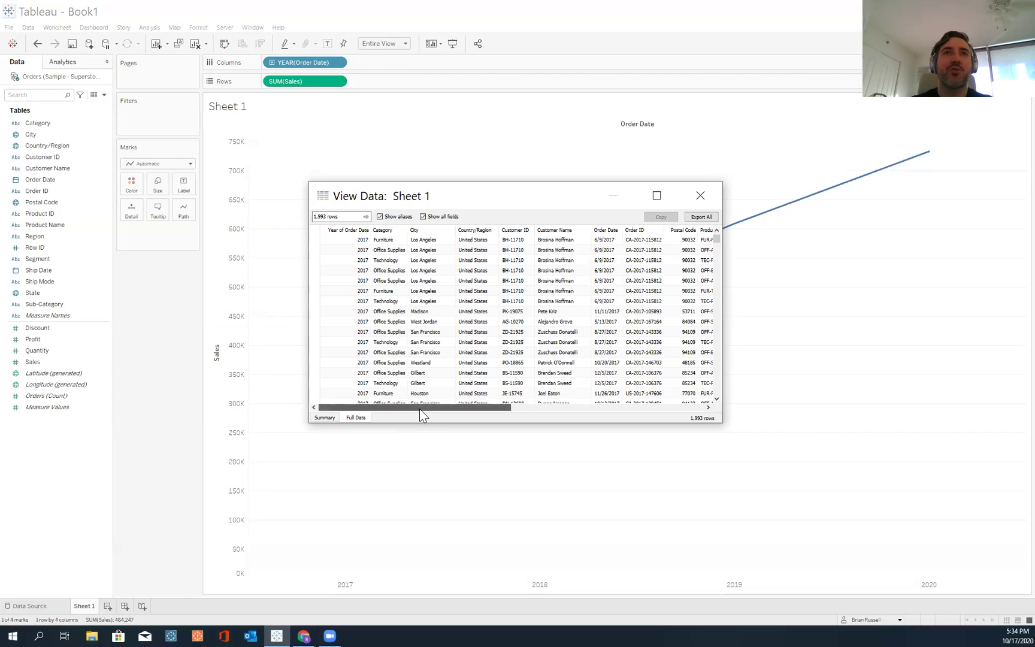
left_click_drag(436, 409, 377, 443)
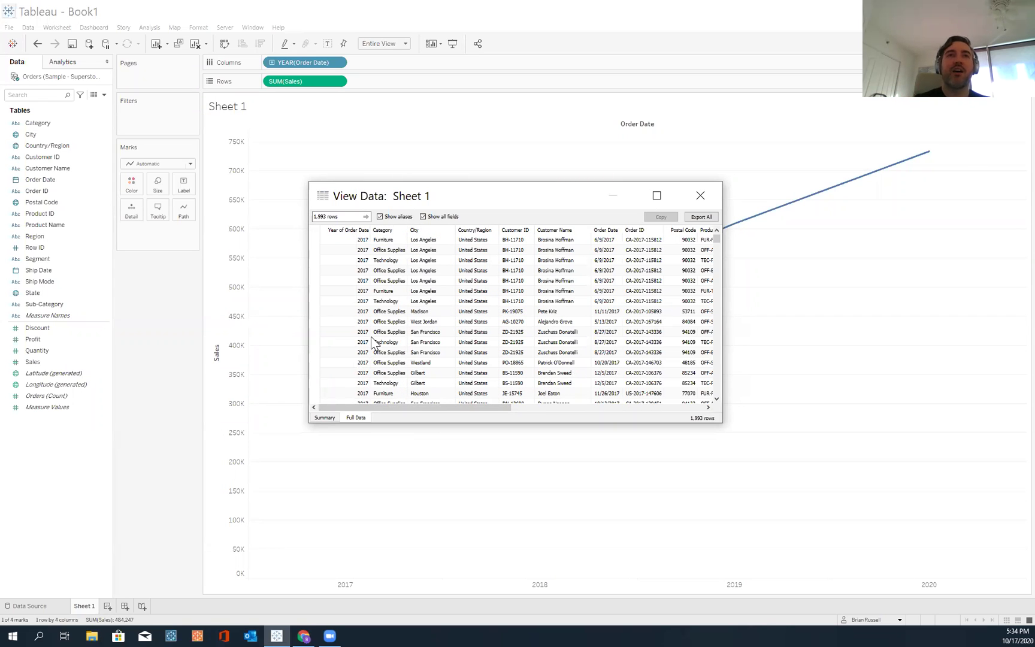
Step: Compare the full data with and without all fields shown, browse its columns, and close the data window
left_click(423, 217)
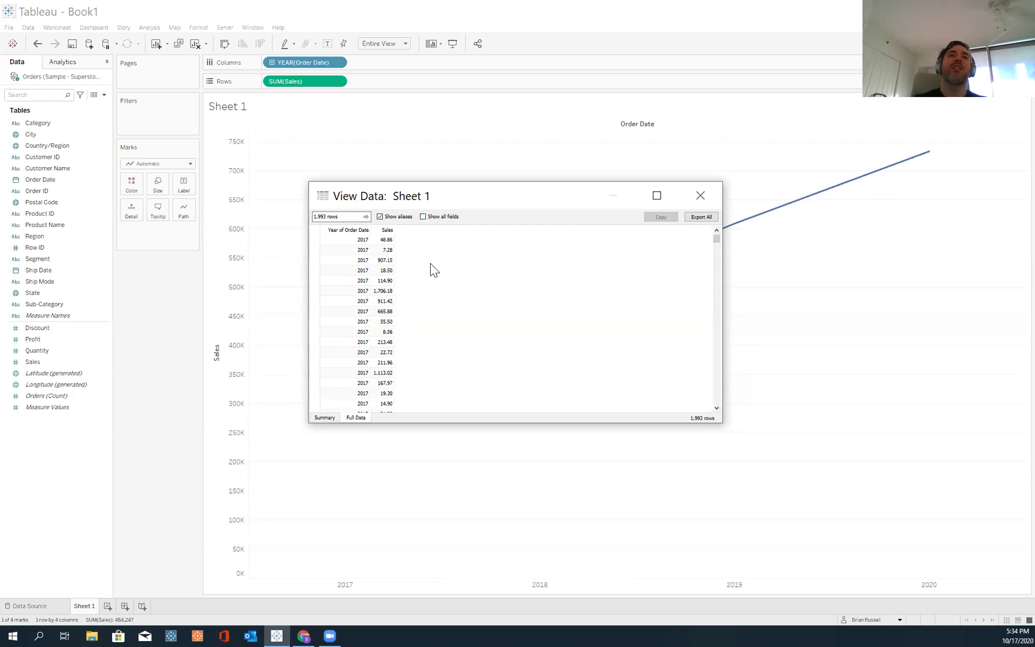
left_click(424, 217)
scroll(477, 307, "right", 15)
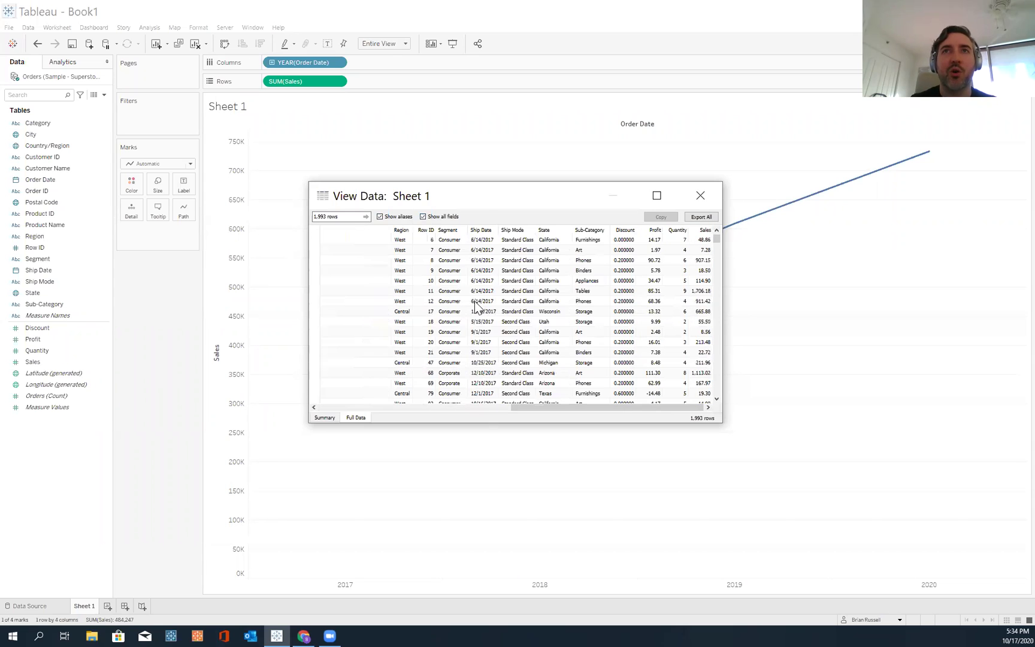
scroll(465, 314, "left", 8)
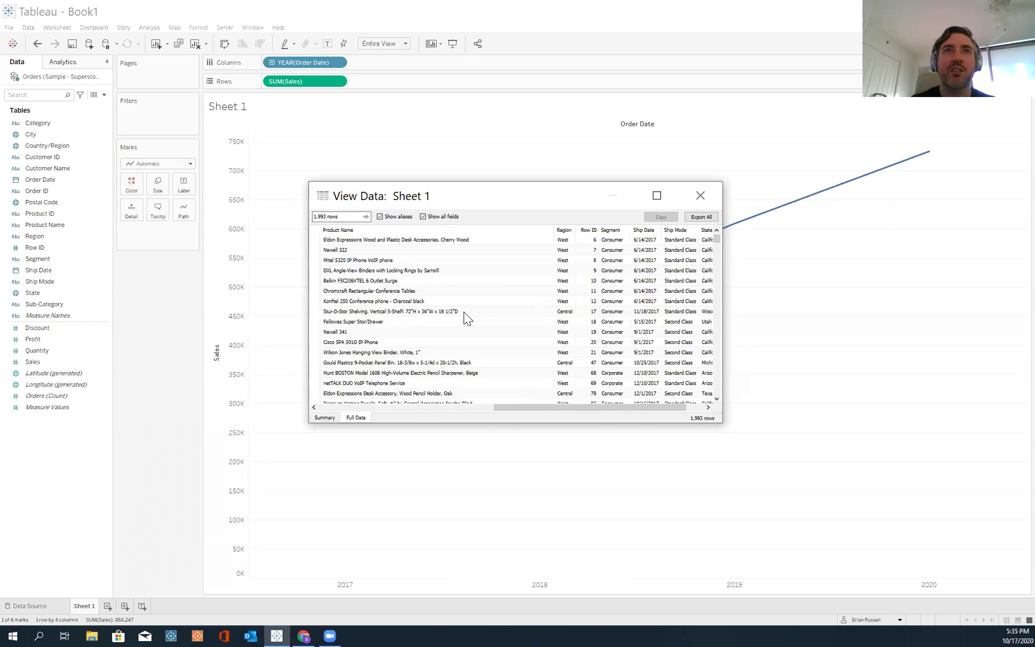
scroll(465, 316, "left", 6)
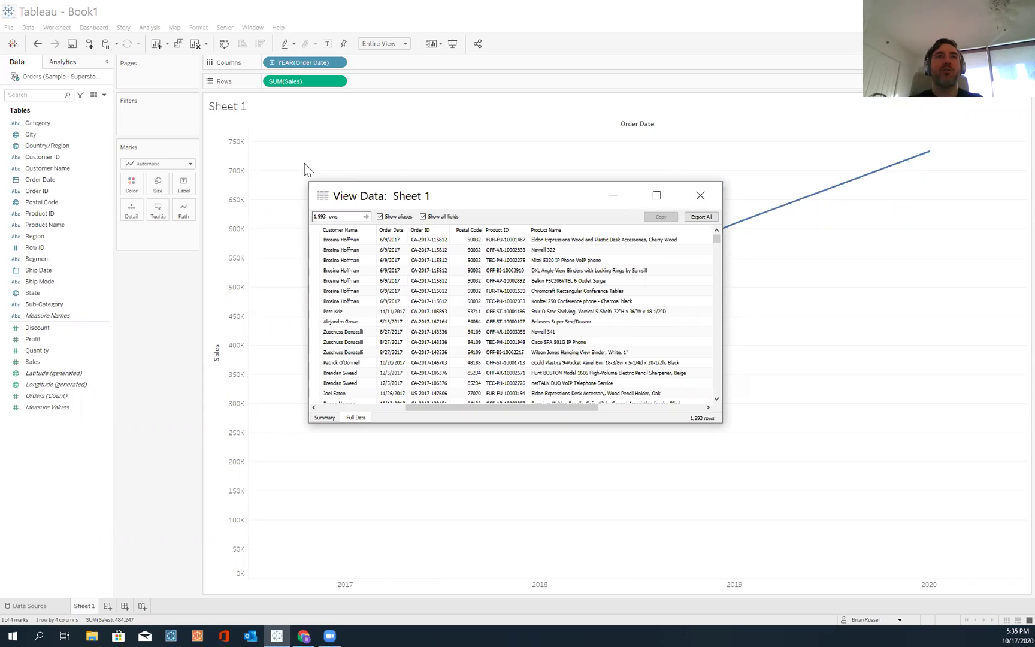
key("ctrl")
key("ctrl")
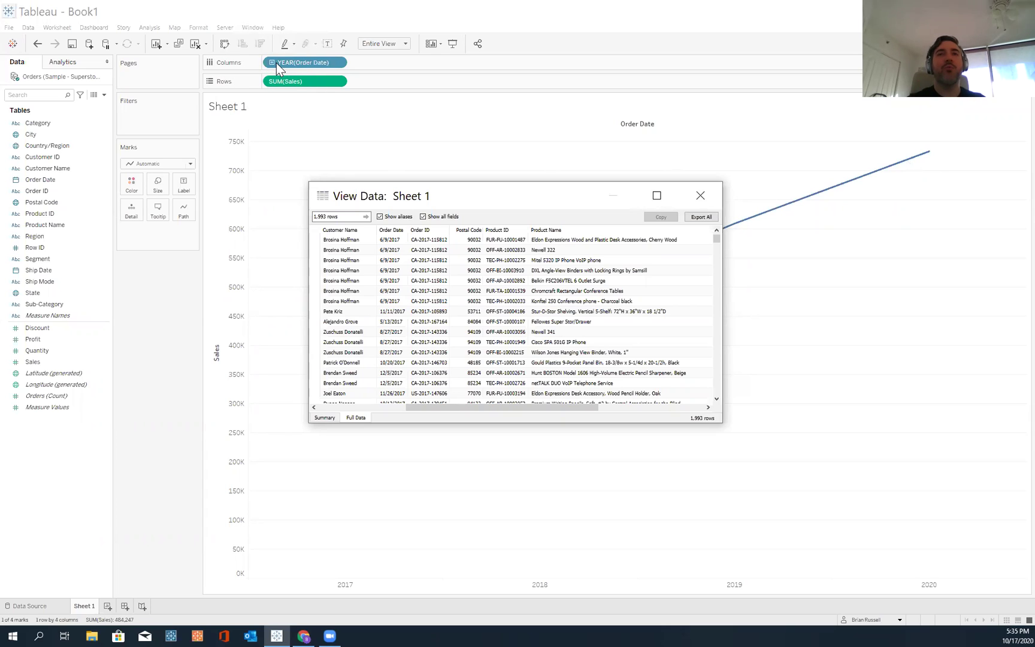
left_click(690, 188)
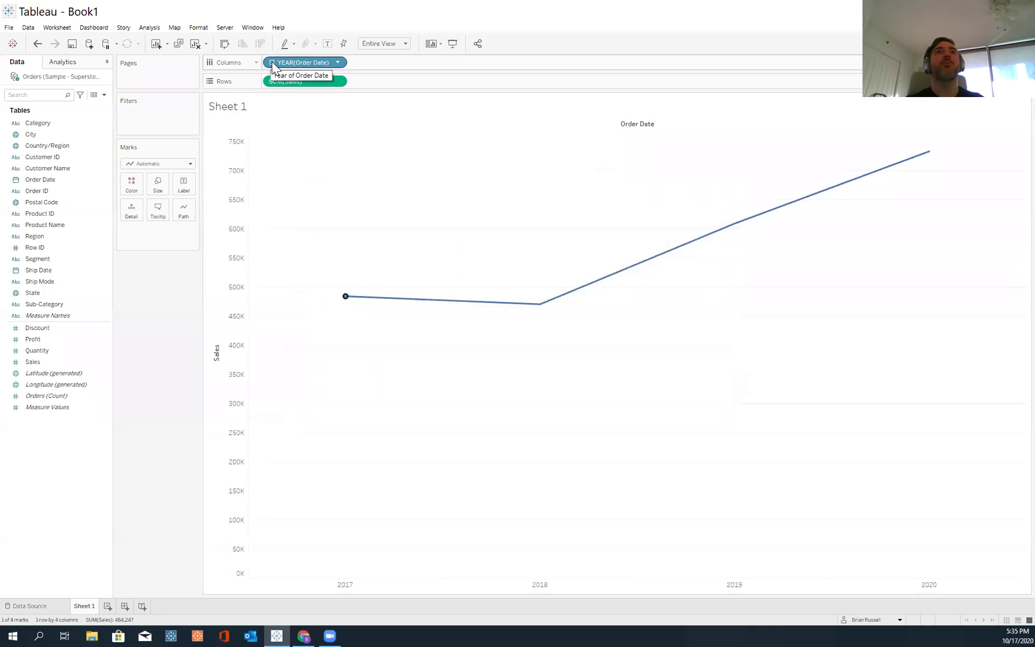
Step: Drill the Order Date hierarchy on Columns down from year to quarter, month and day
left_click(272, 62)
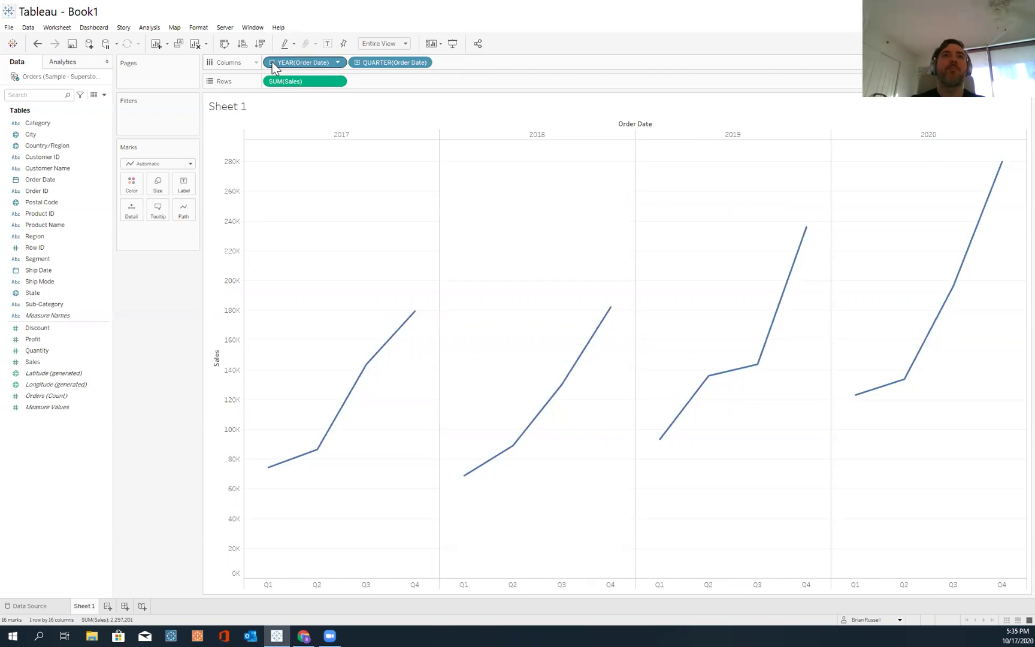
left_click(358, 62)
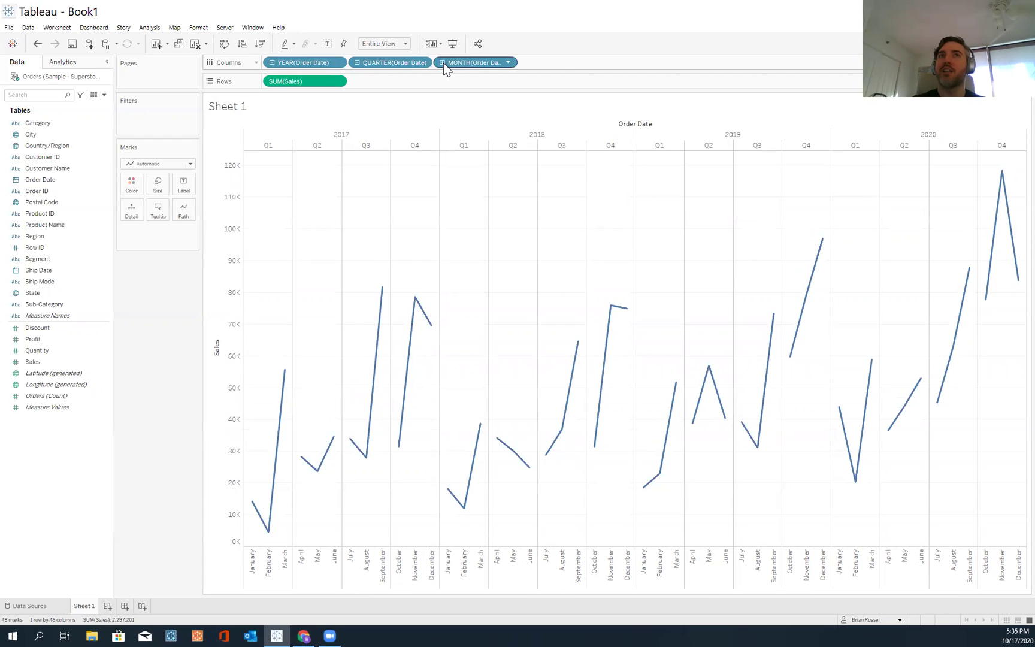
left_click(444, 63)
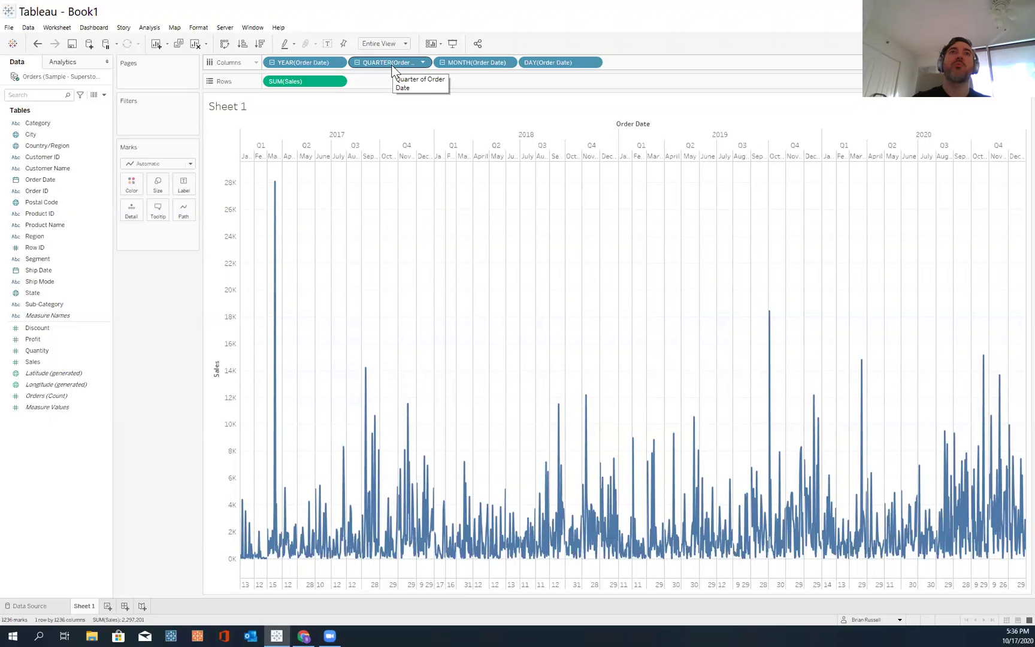
Step: Remove the quarter and day levels of Order Date from Columns, keeping year and month
left_click_drag(392, 67, 388, 26)
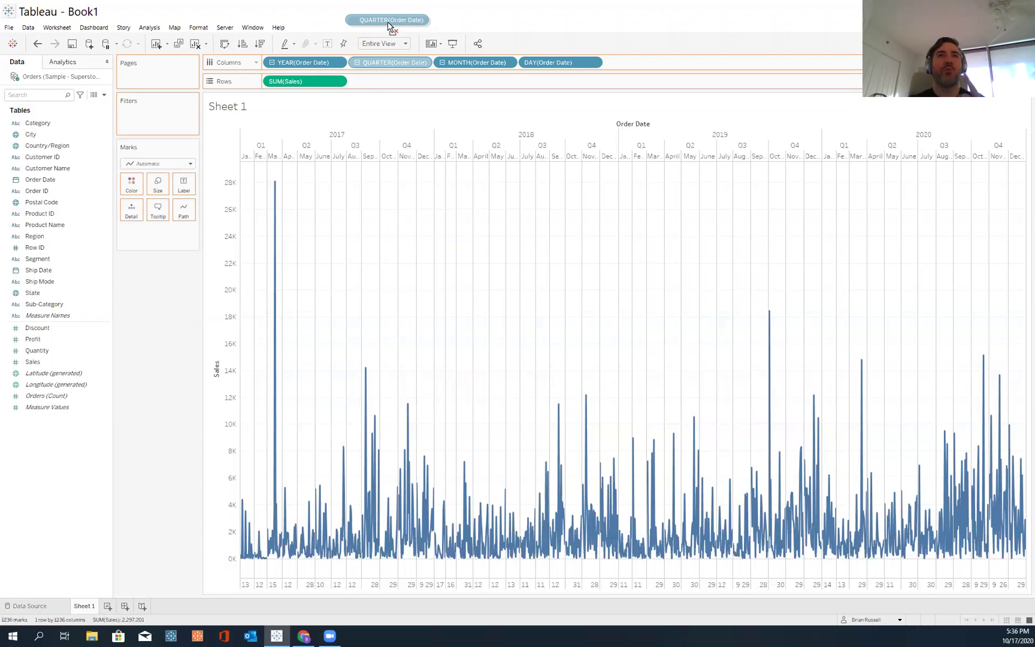
left_click_drag(388, 25, 390, 28)
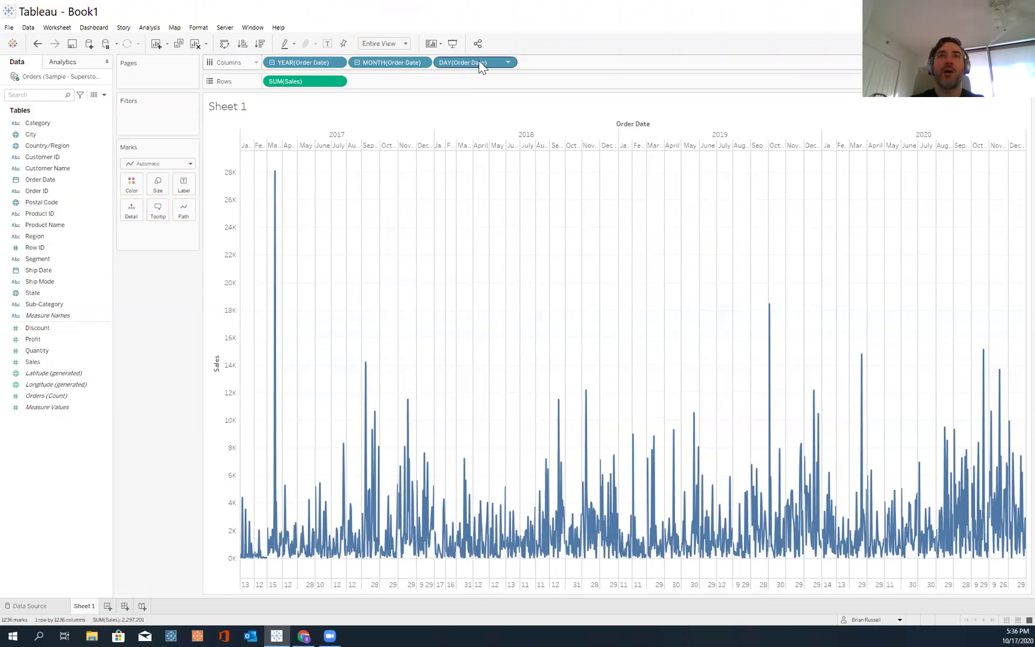
left_click_drag(480, 62, 478, 24)
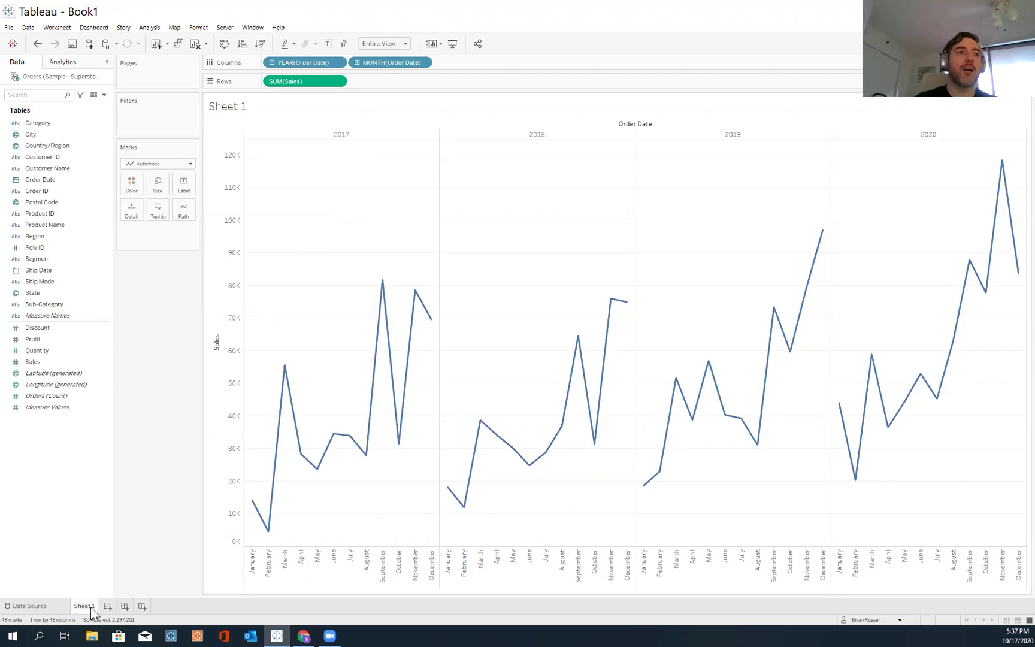
Step: Rename Sheet 1 as "What is our sales trend?" and add a new blank worksheet
mouse_move(92, 610)
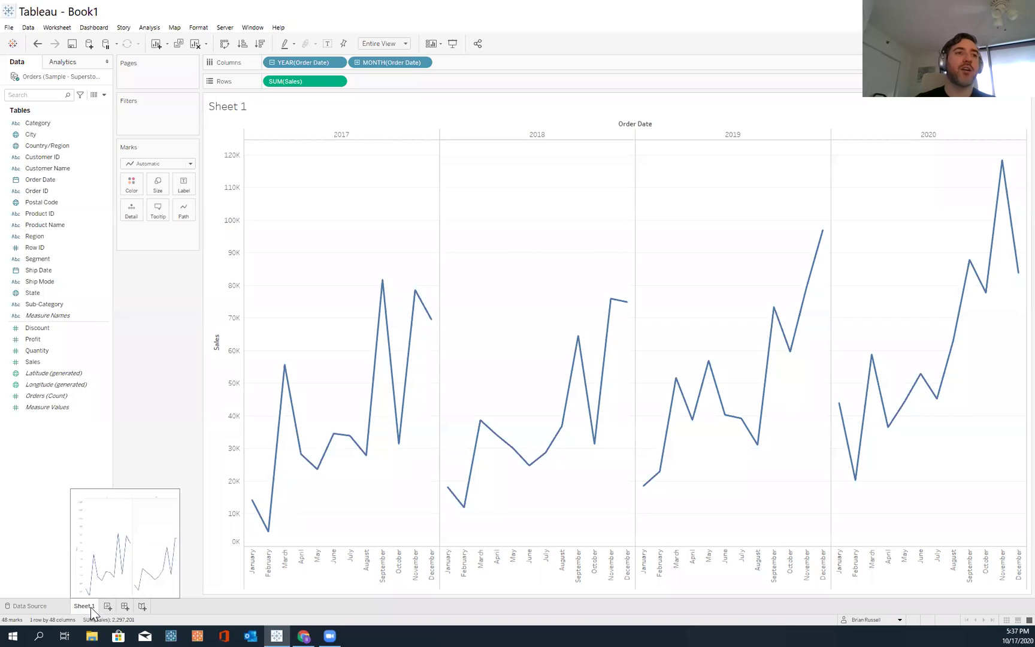
double_click(84, 606)
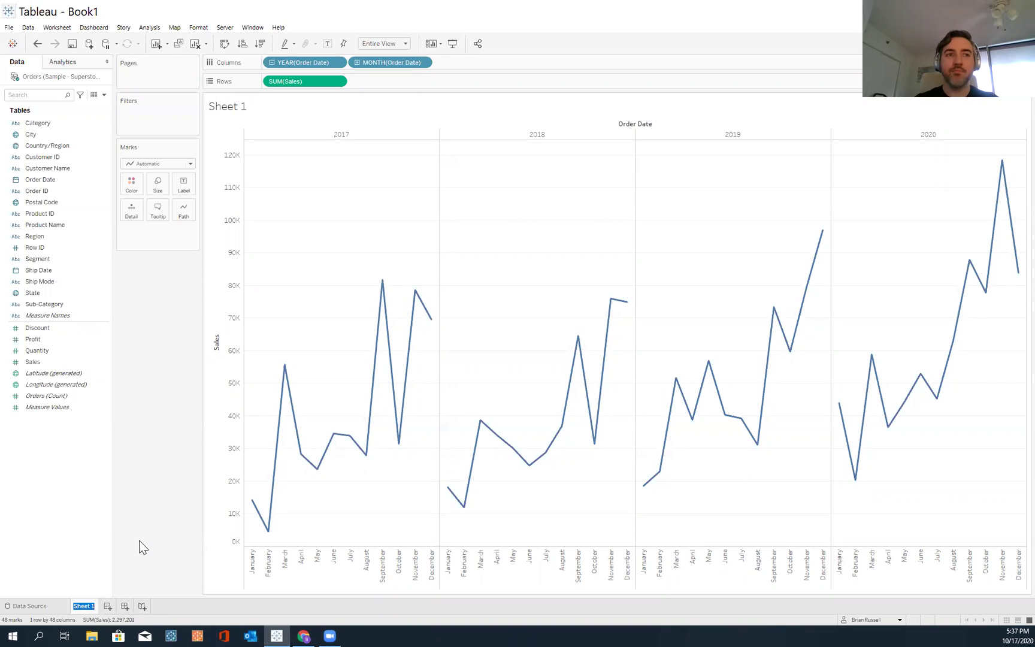
type("W")
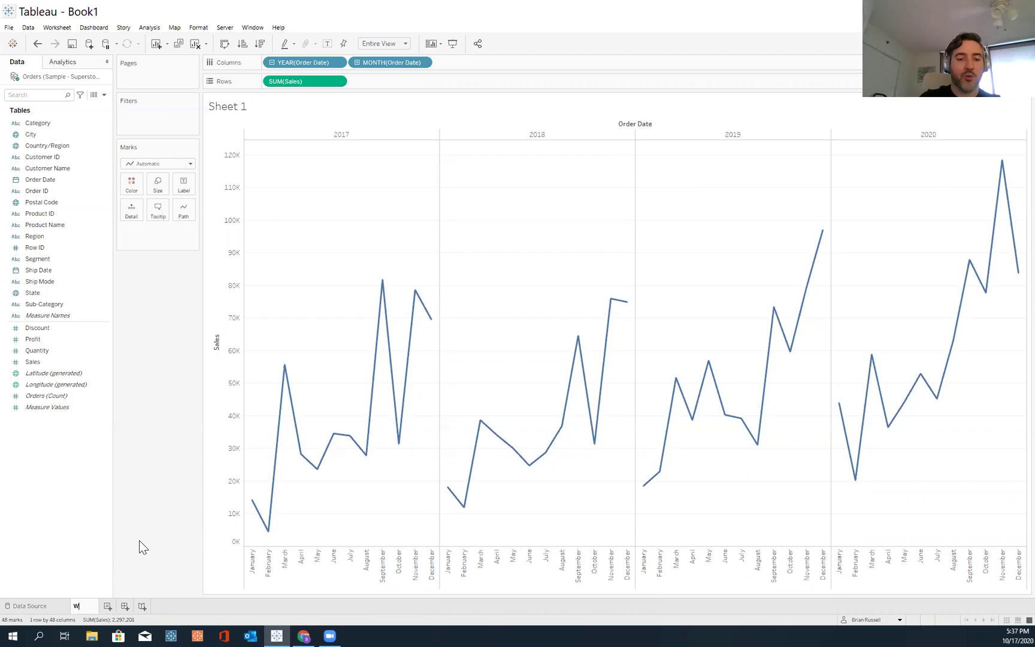
type("hat is our sal")
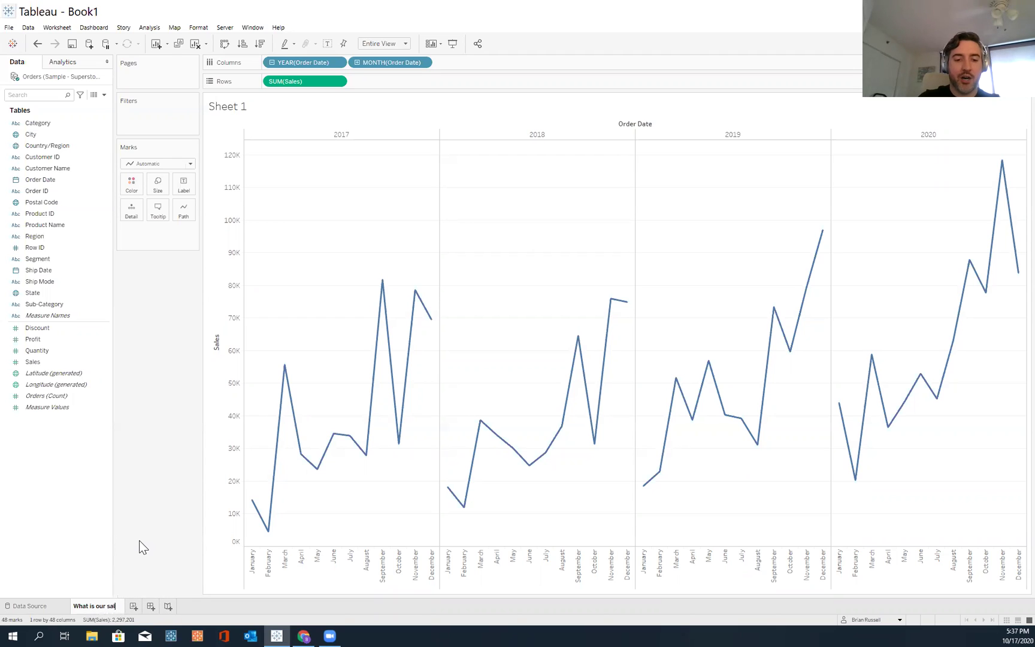
type("es trend?")
key("Return")
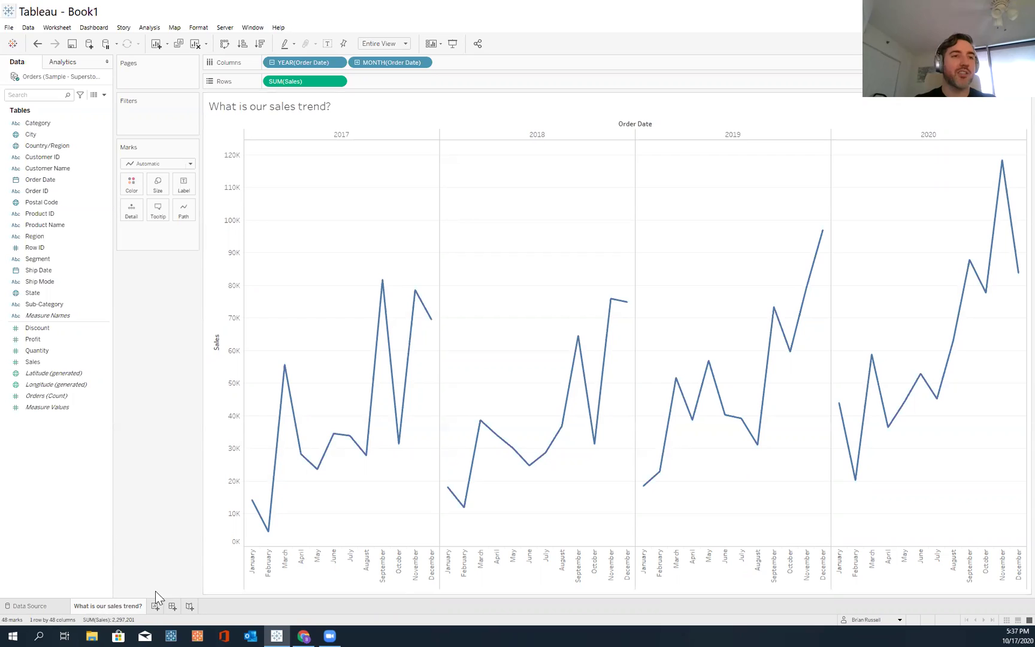
left_click(140, 608)
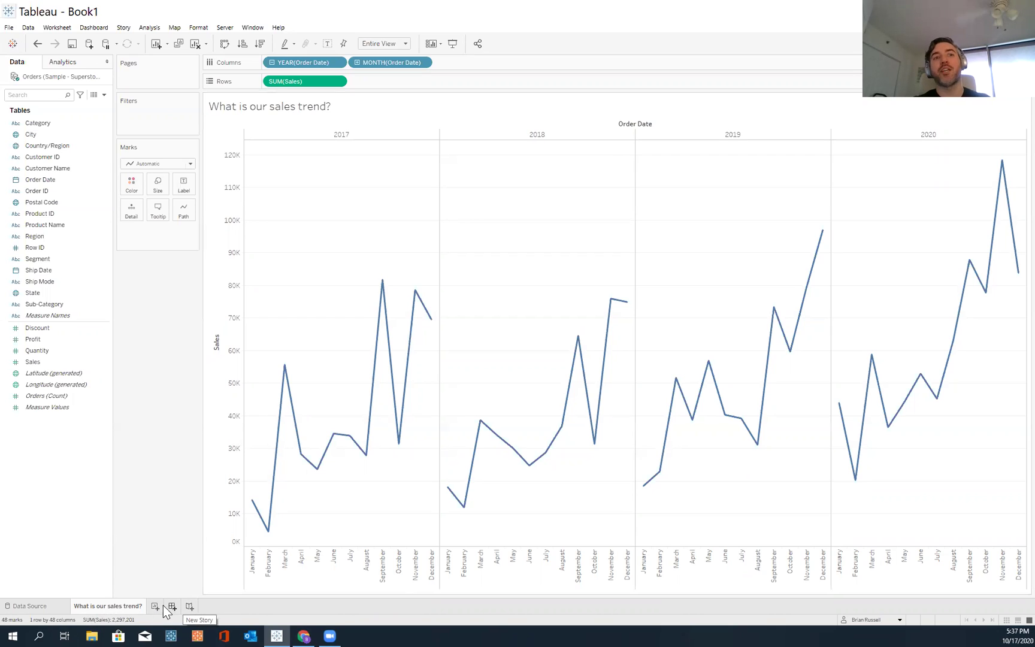
left_click(155, 607)
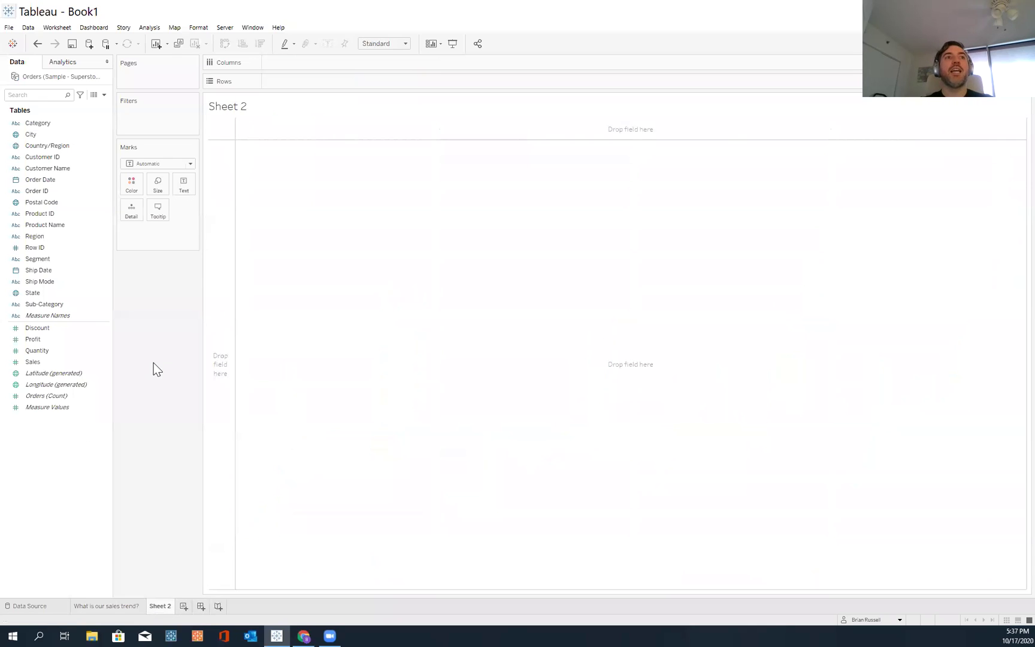
Step: Examine the geographic fields in the data list and the data type and geographic role options available for Customer ID
left_click(60, 134)
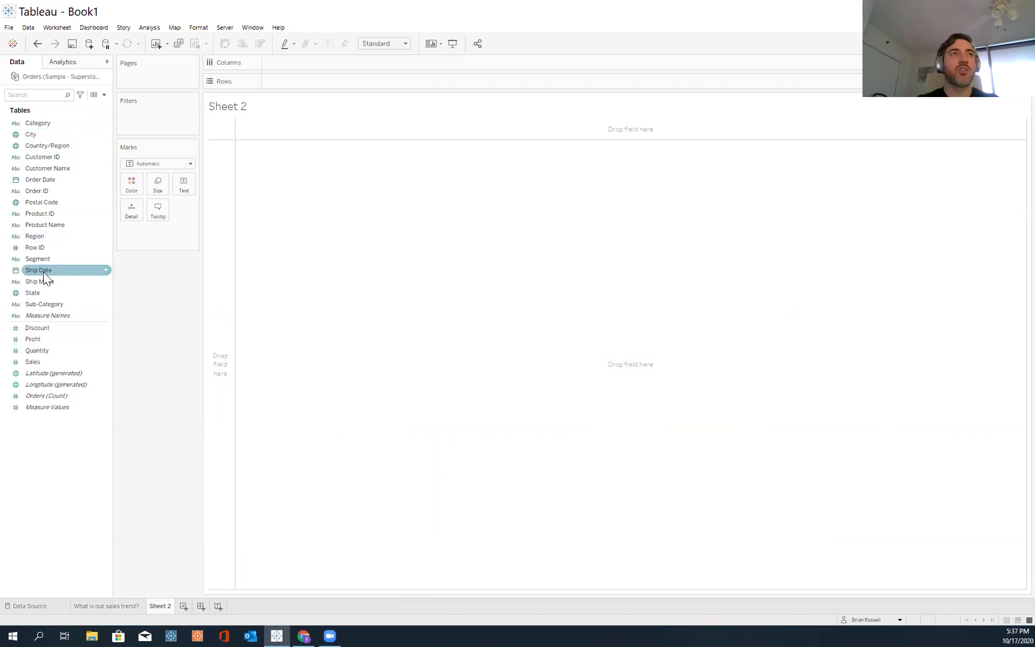
left_click(31, 135)
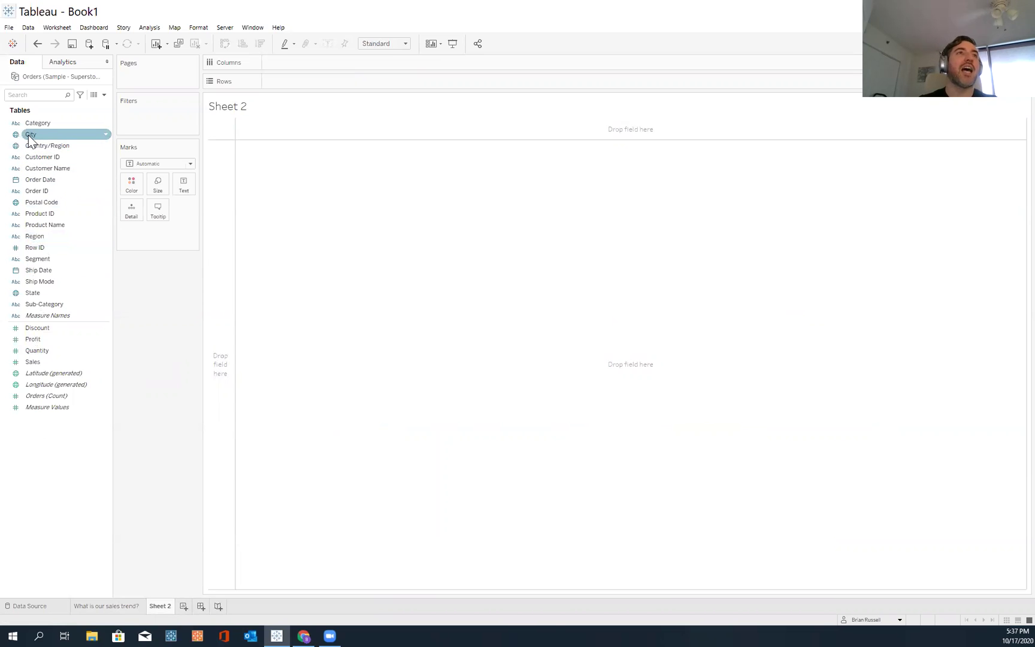
left_click(46, 145)
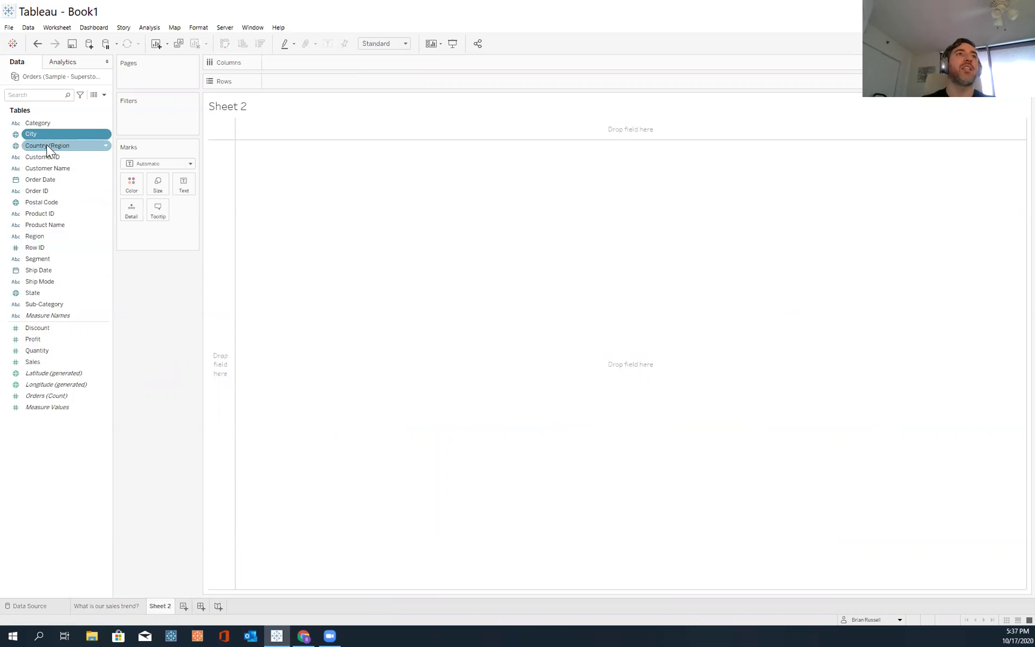
left_click(48, 157)
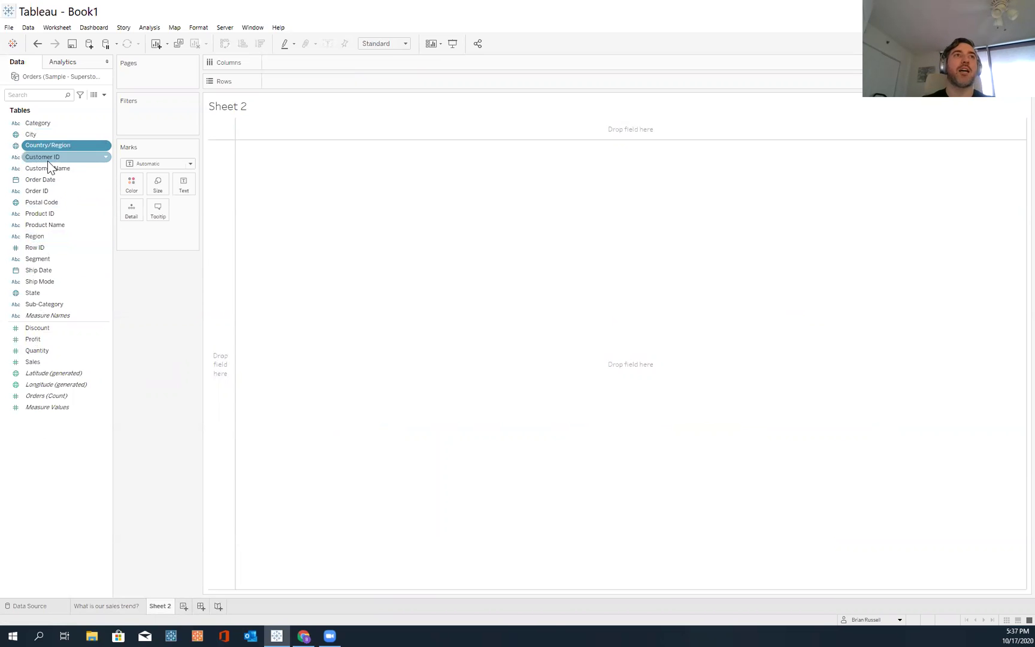
left_click(16, 157)
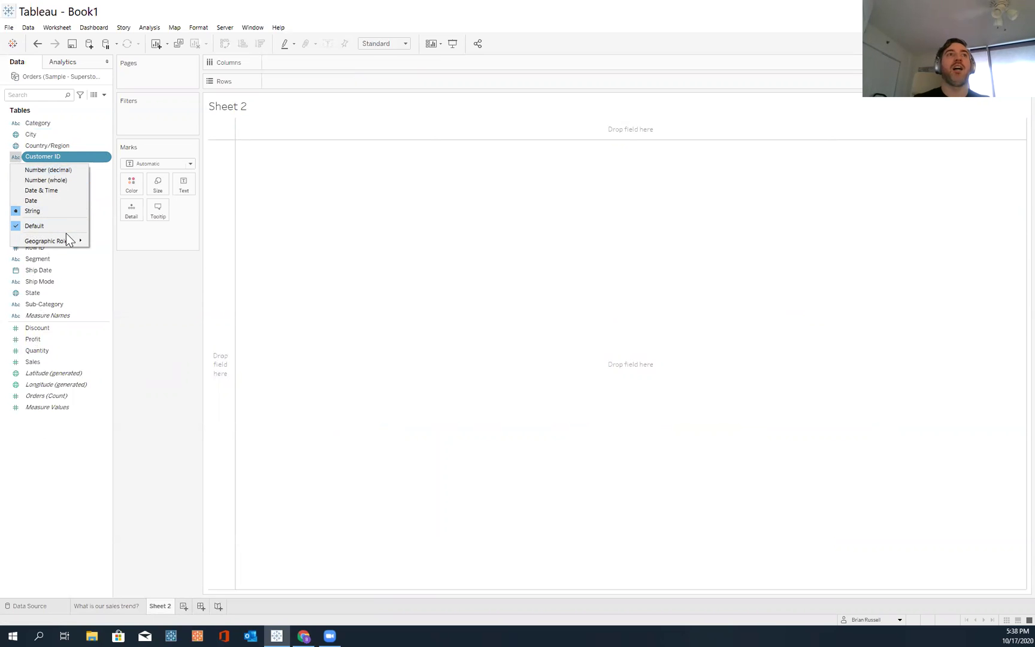
mouse_move(66, 240)
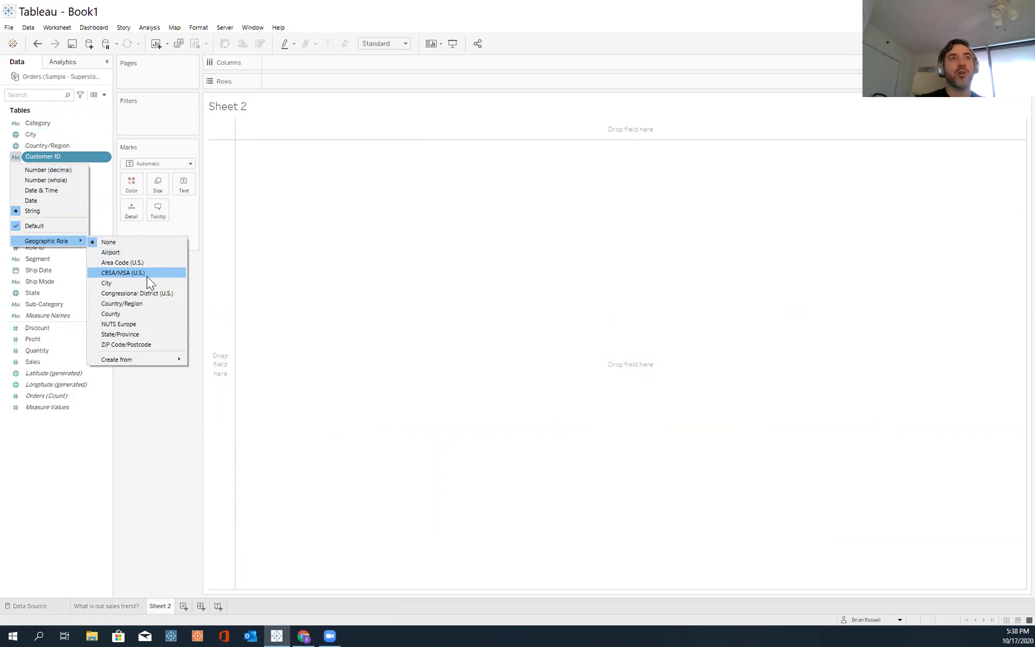
left_click(169, 435)
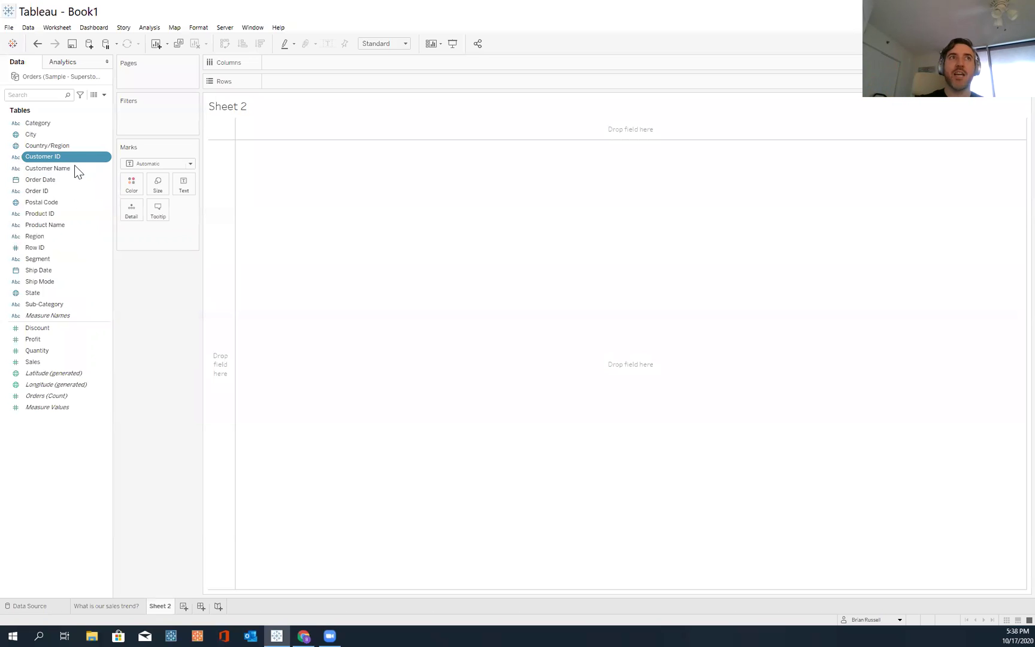
Step: Plot the City field as a point map on Sheet 2 and inspect individual city points
left_click(36, 135)
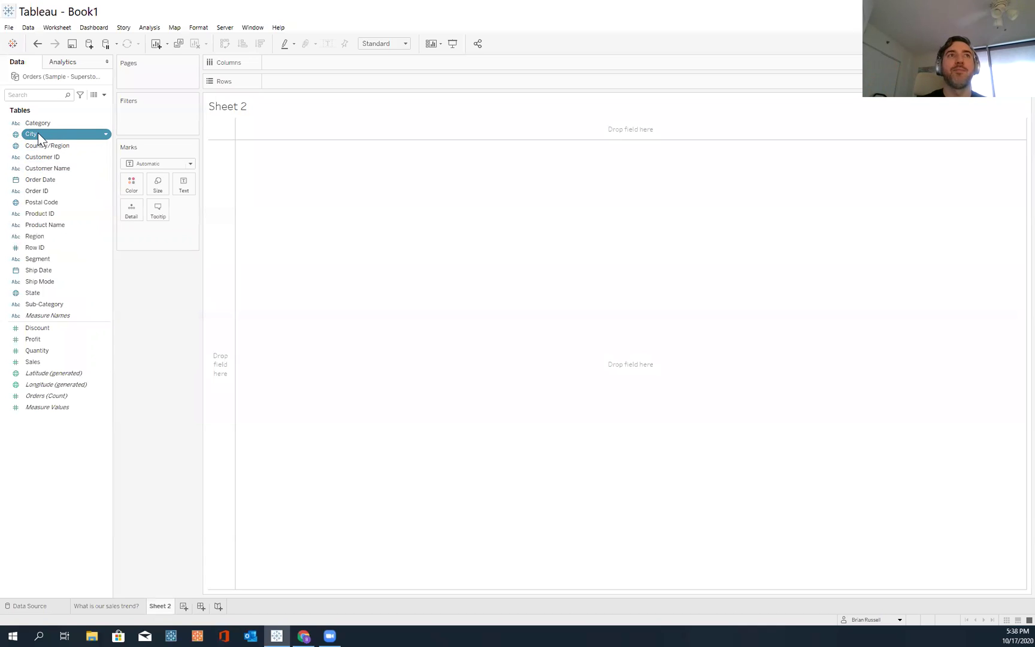
double_click(75, 134)
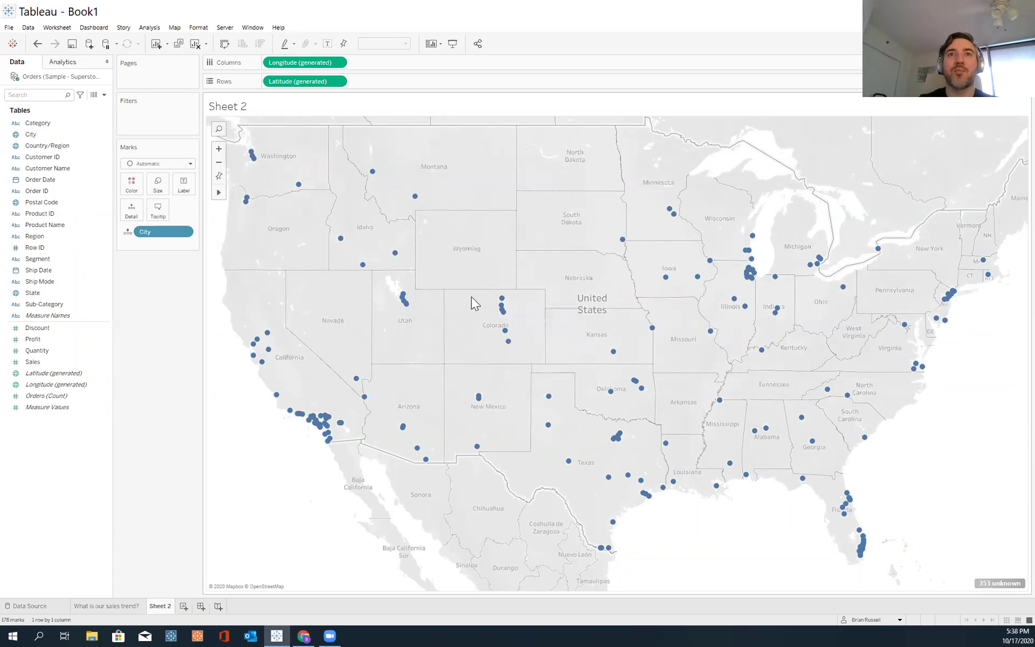
mouse_move(711, 263)
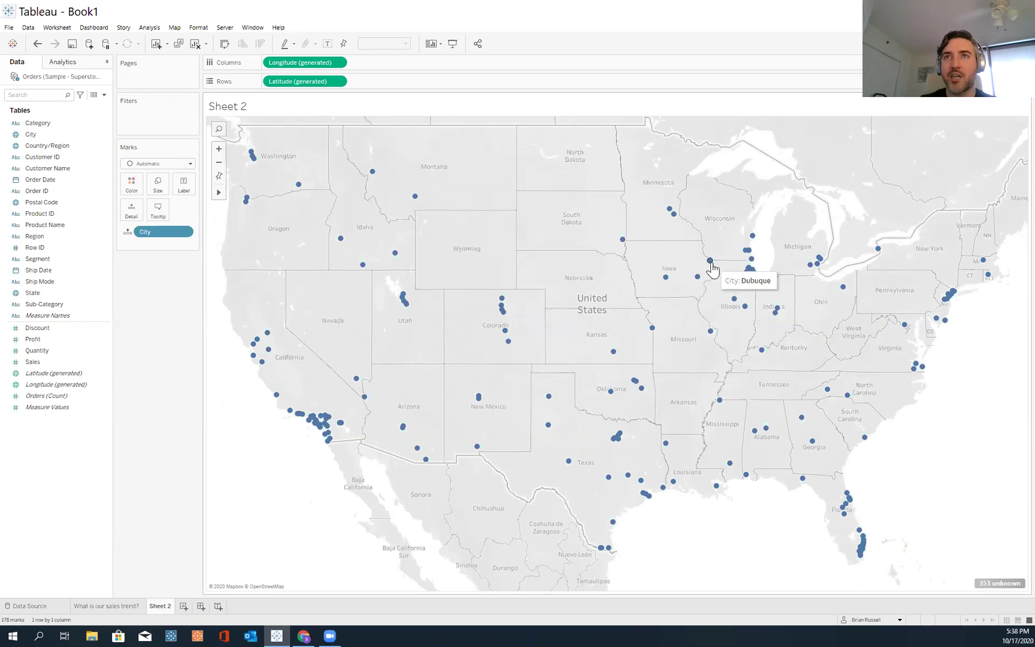
mouse_move(843, 289)
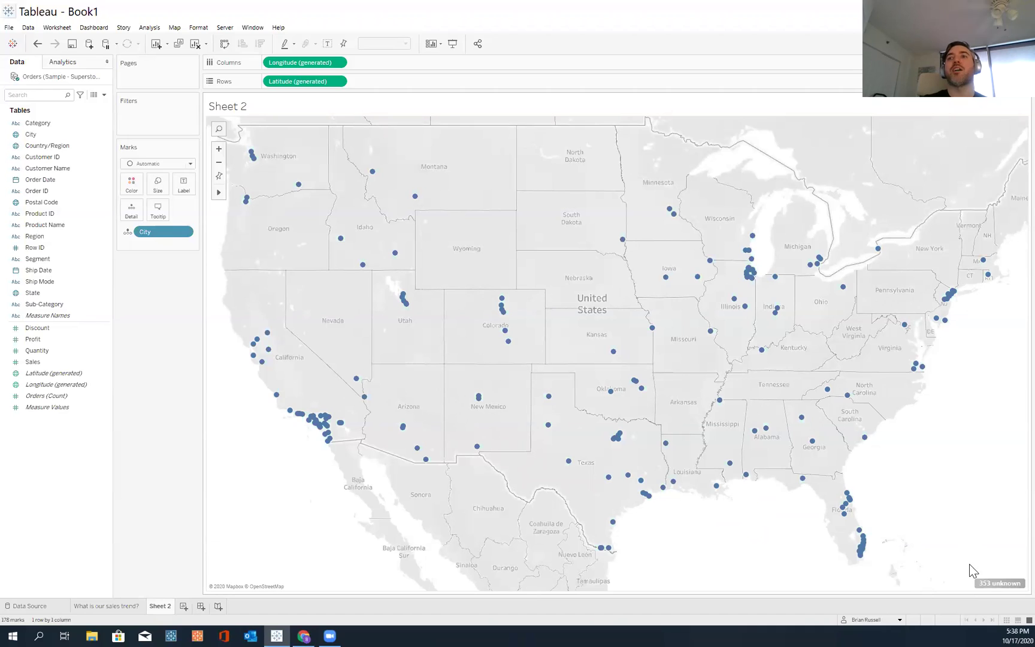
Step: Review the unmatched cities of the map in Edit Locations and close the dialog without changing any match
mouse_move(989, 585)
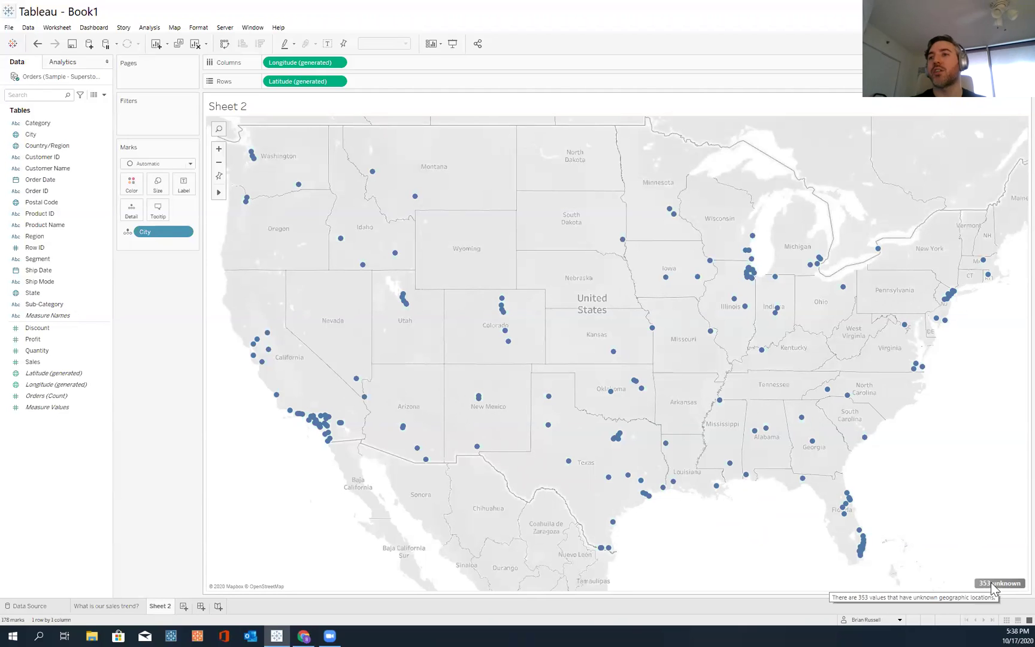
left_click(991, 583)
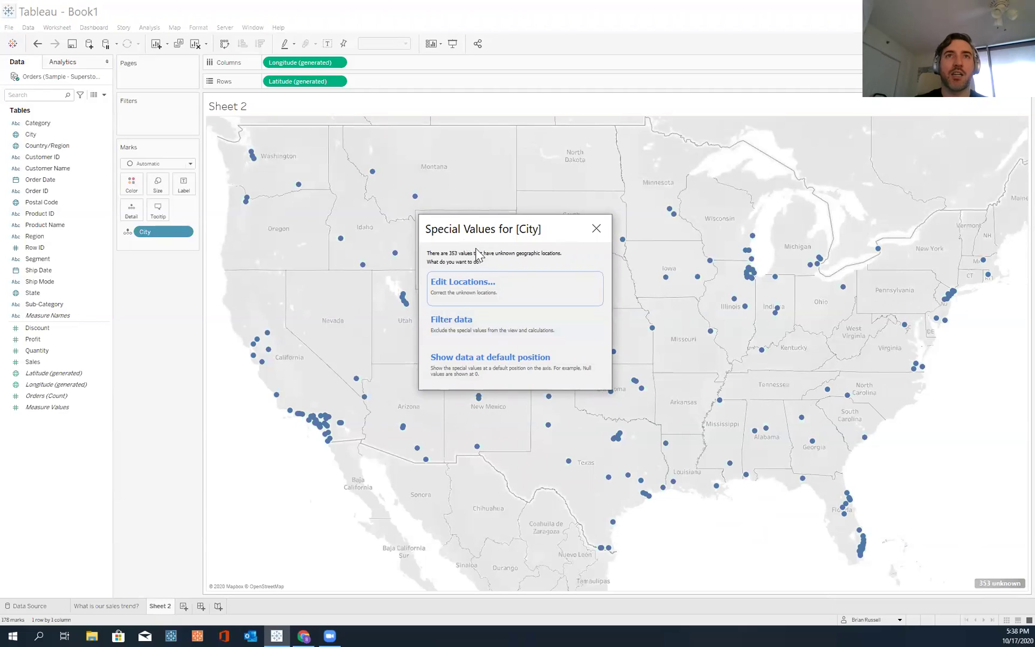
left_click(533, 299)
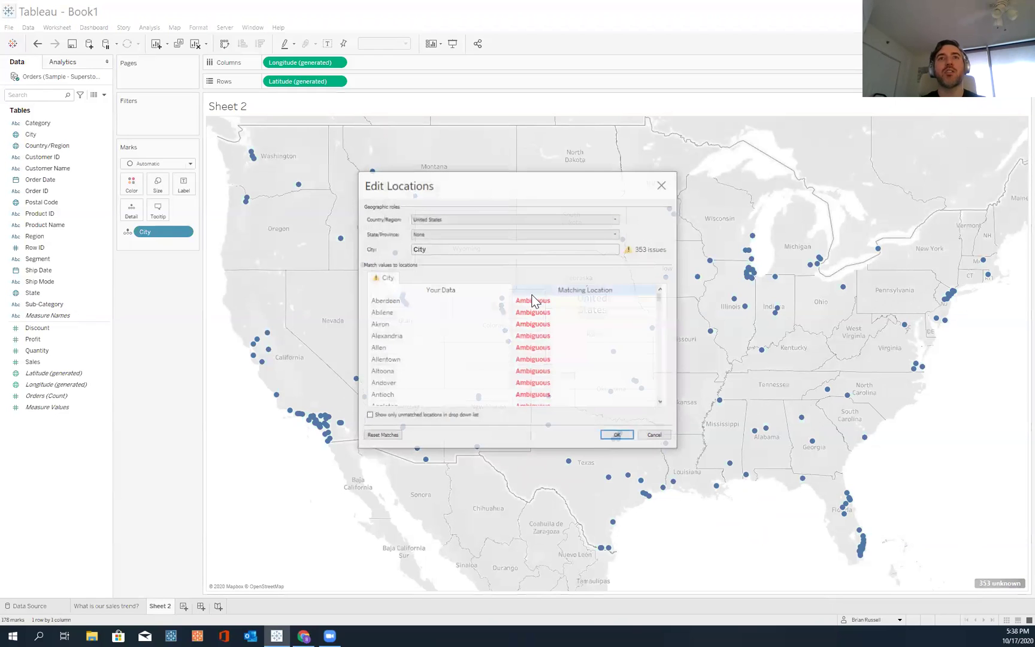
left_click(520, 315)
left_click(544, 323)
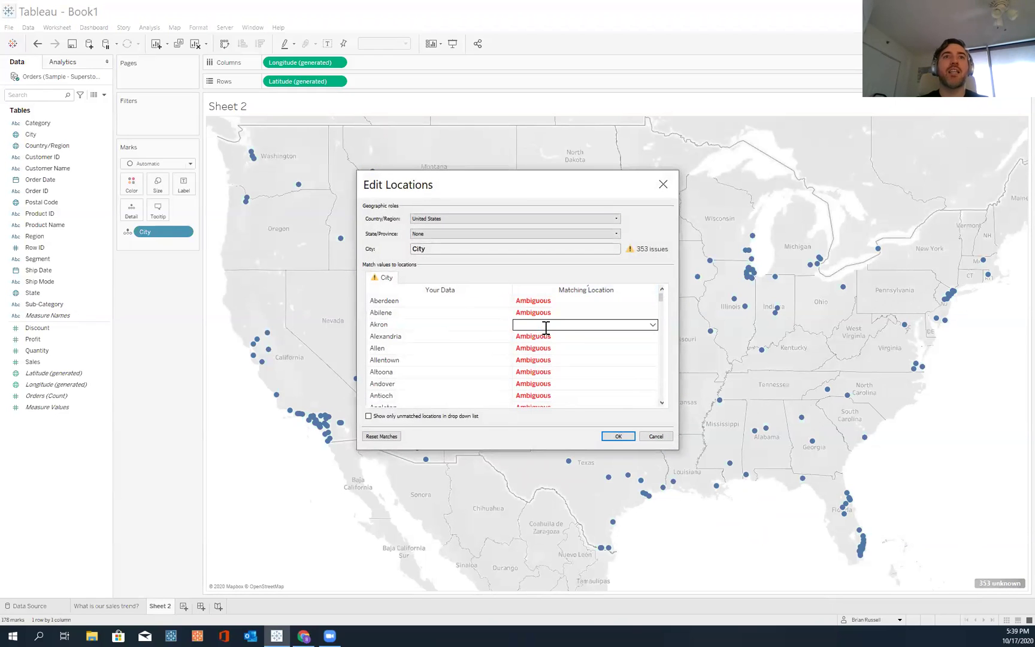
left_click(549, 339)
left_click(549, 348)
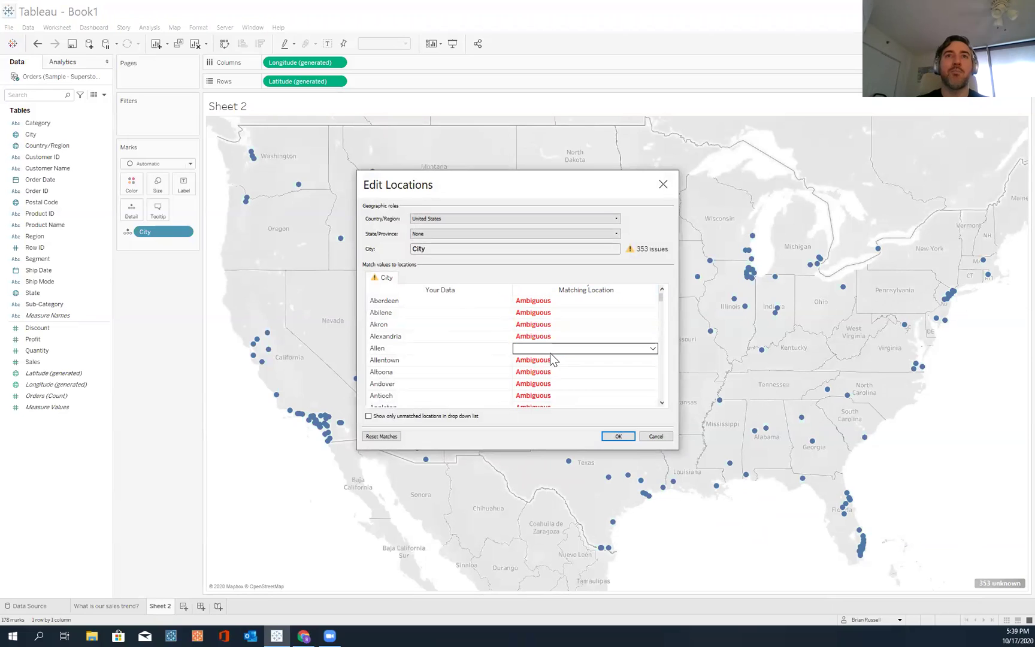
key("Down")
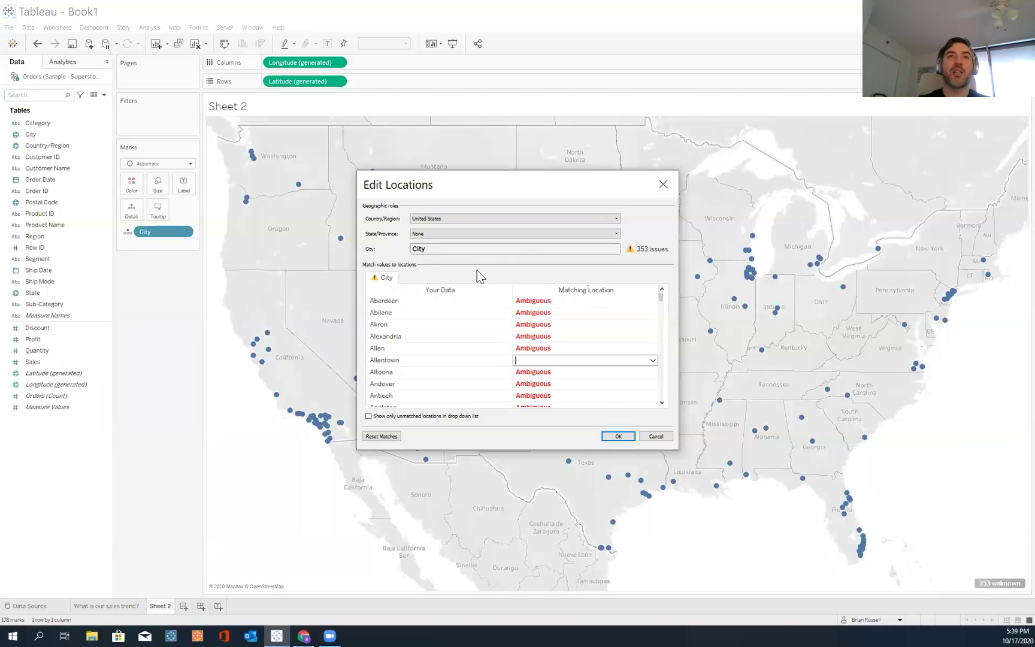
left_click(670, 186)
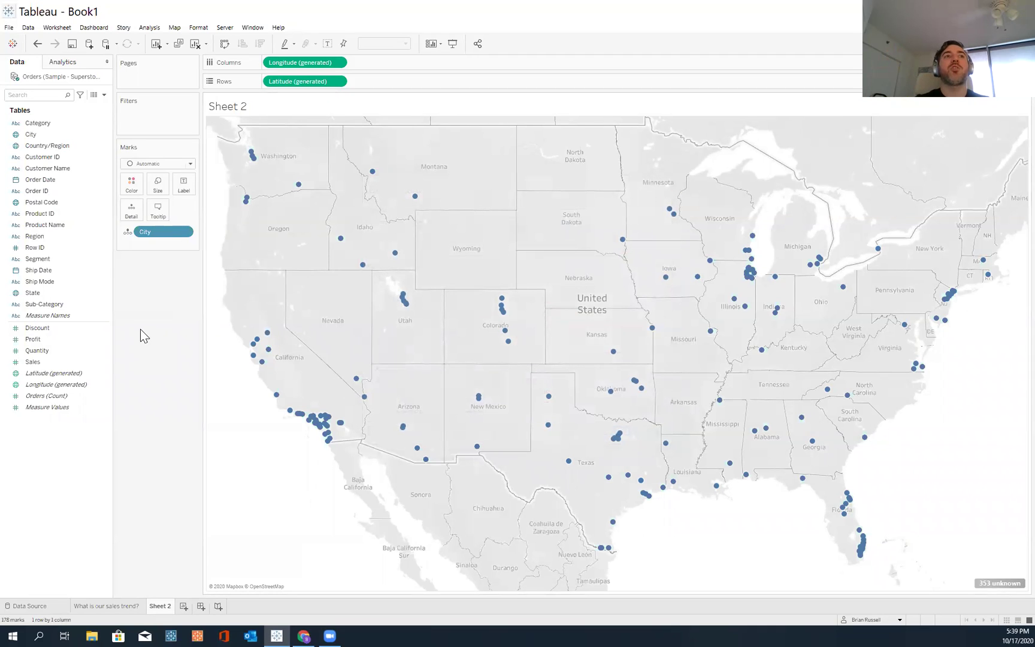
Step: Add State to the map's marks above City, and remove it again
left_click(85, 293)
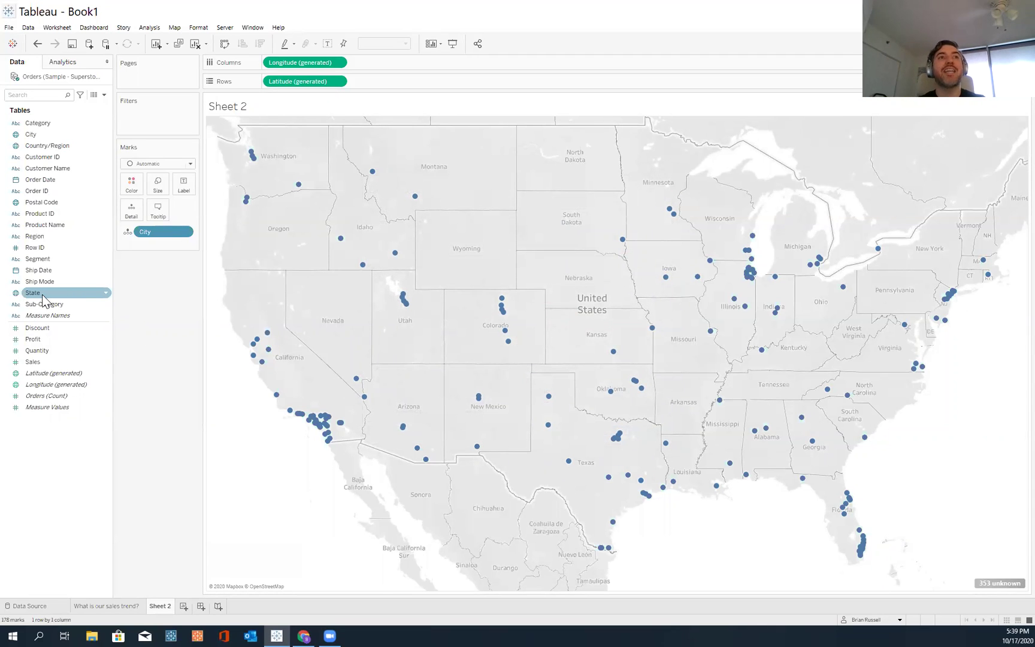
mouse_move(41, 294)
left_mouse_down()
mouse_move(94, 289)
mouse_move(164, 247)
mouse_move(161, 226)
left_mouse_up()
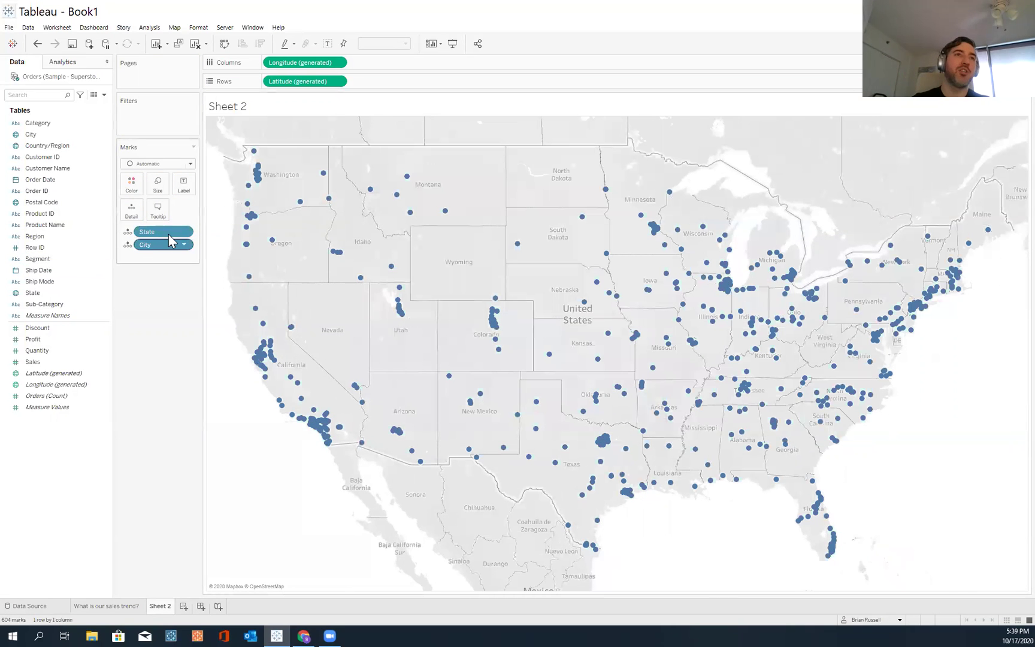
left_click_drag(169, 233, 24, 270)
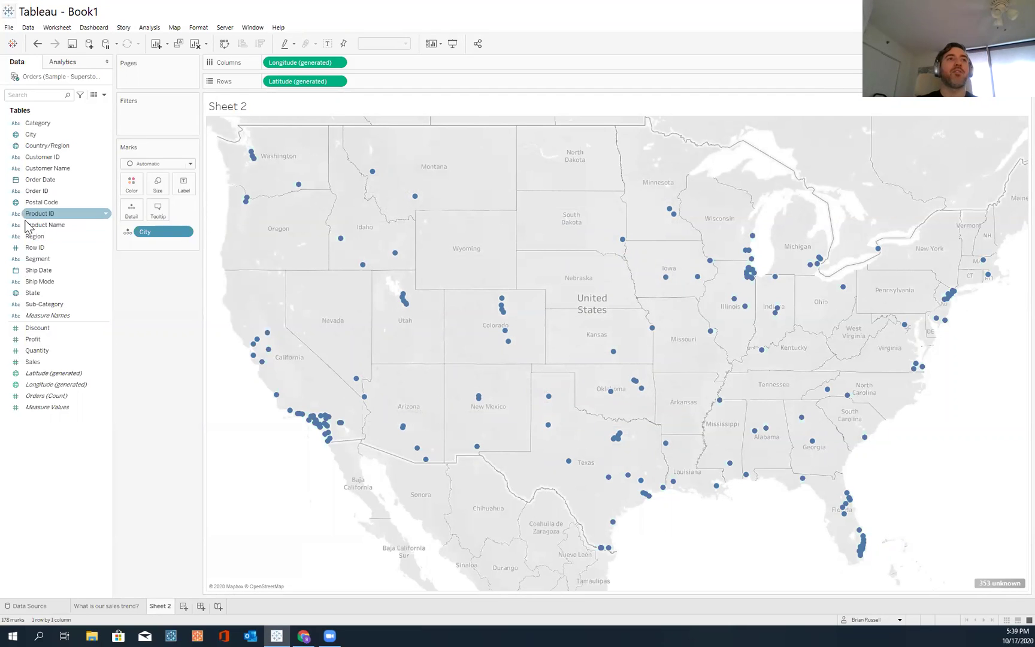
Step: Add State to the map's marks below City so that cities are located by state
left_click(41, 293)
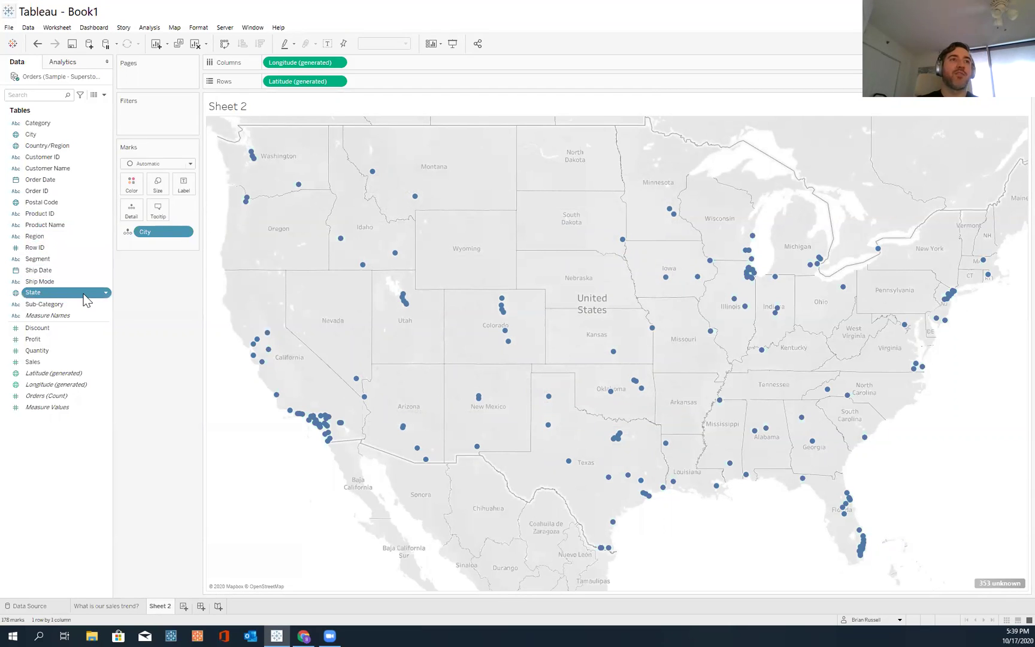
left_click_drag(54, 291, 172, 239)
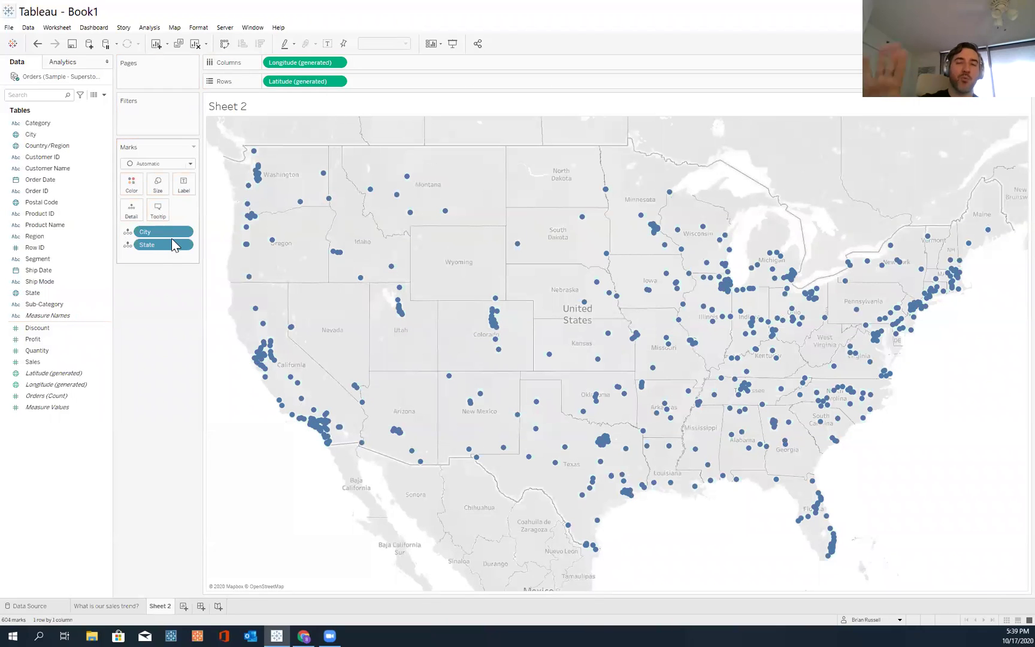
left_click(970, 580)
left_click(972, 580)
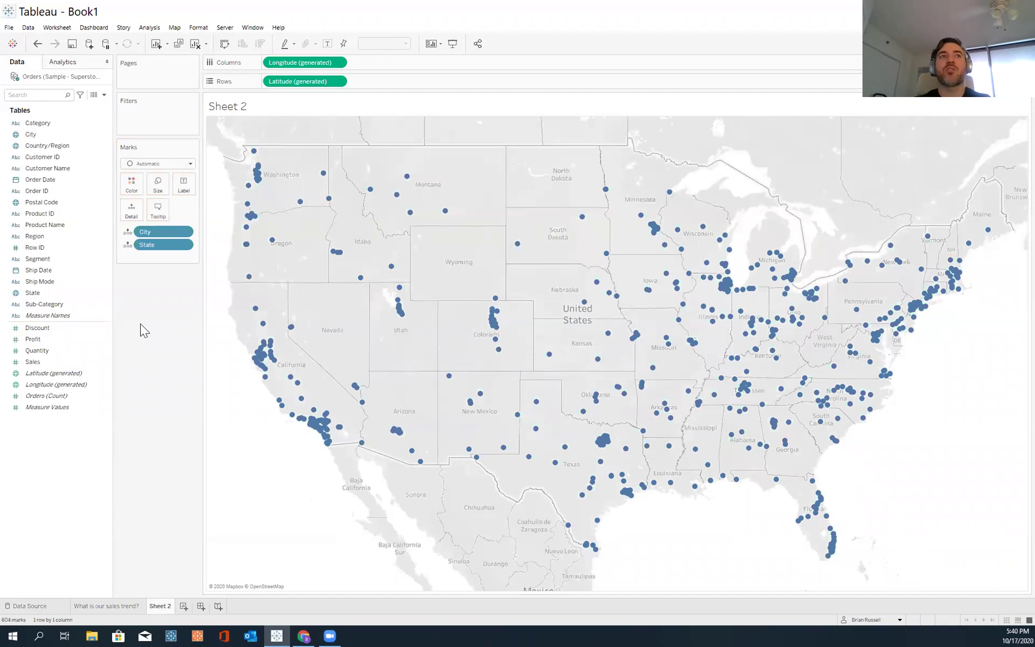
Step: Size the city marks by the sum of Sales and enlarge the marks to slightly above the middle of the size range
double_click(52, 362)
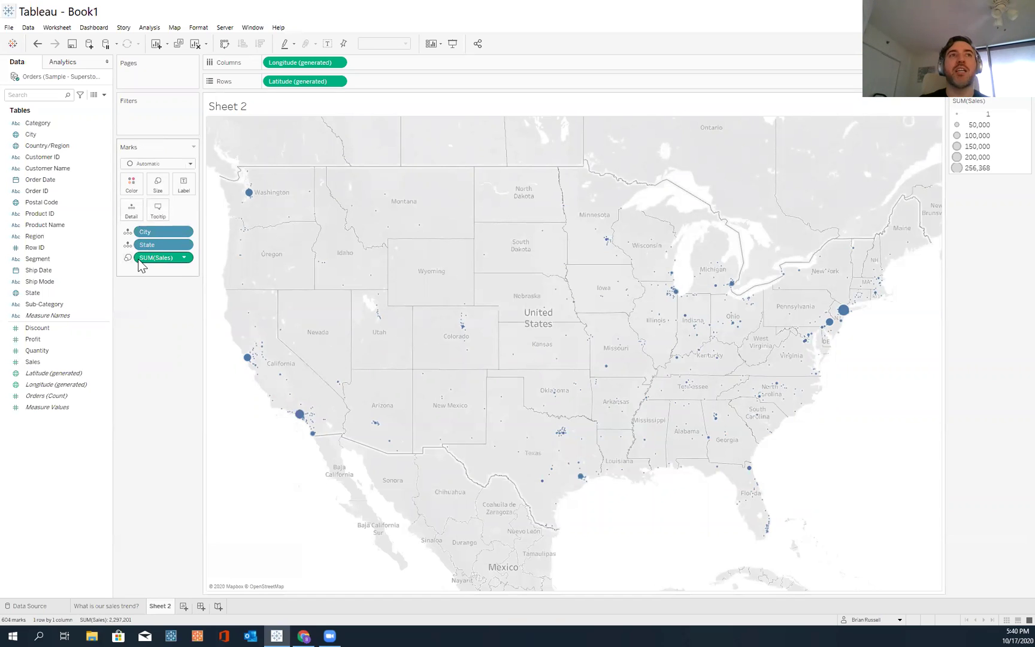
left_click(159, 187)
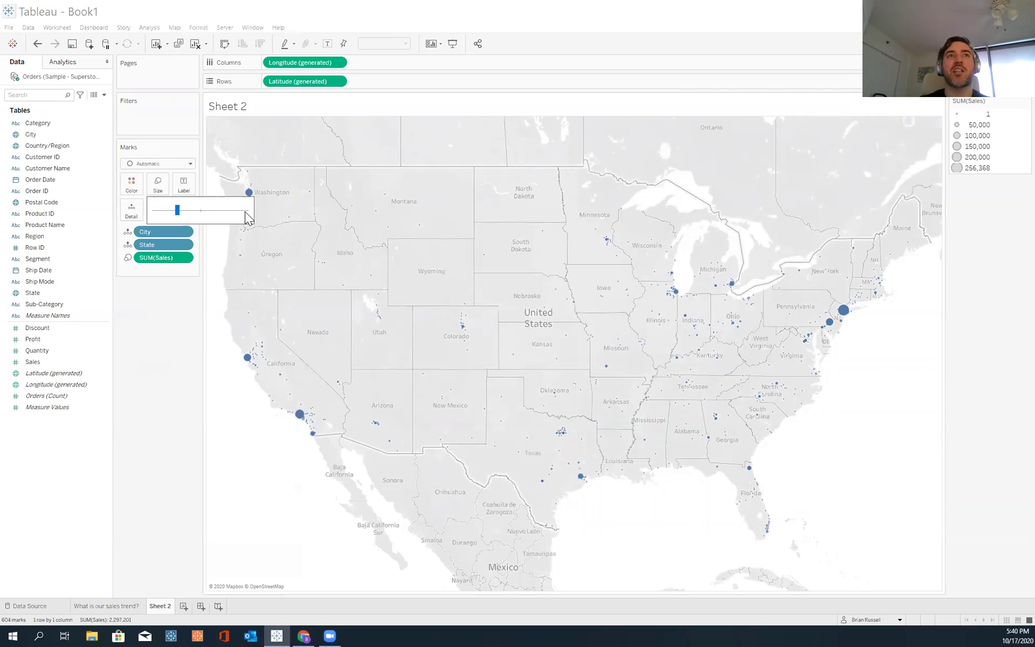
left_click_drag(177, 210, 211, 218)
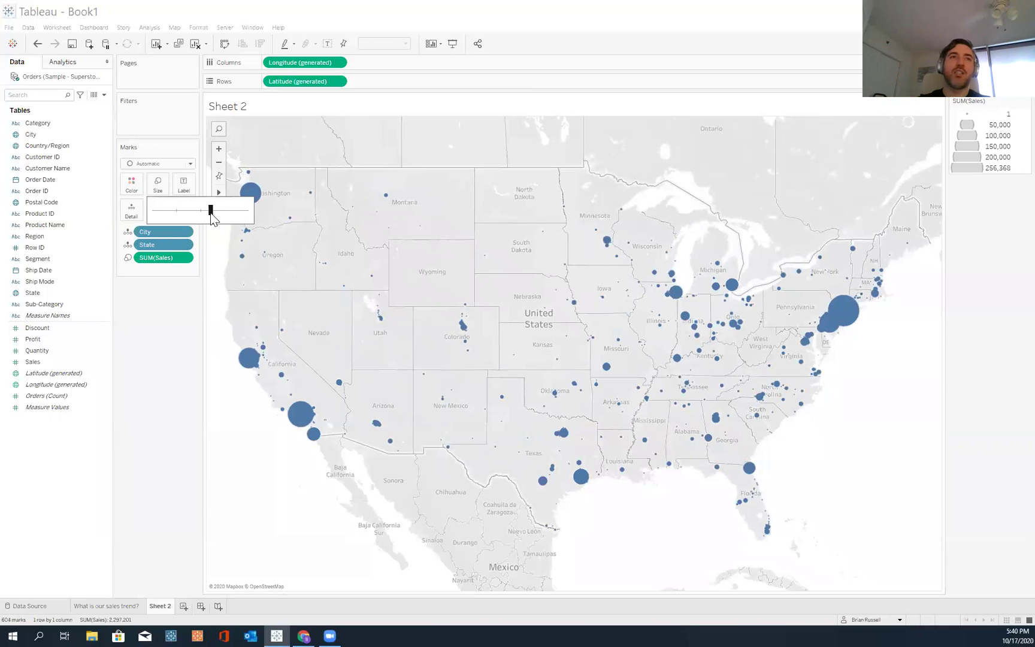
left_click(162, 340)
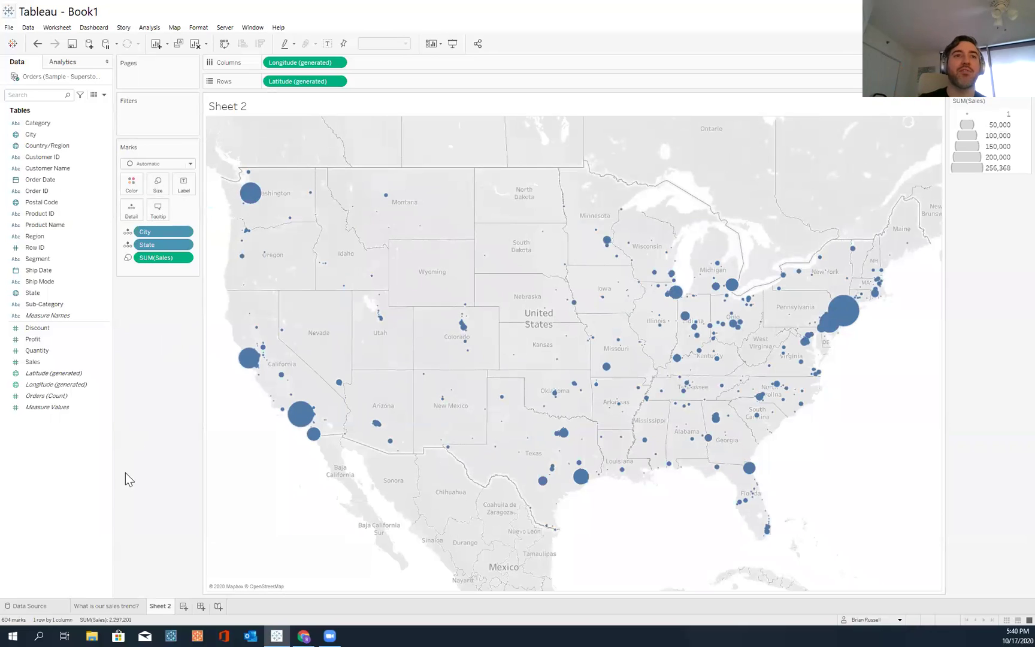
Step: Rename the map worksheet "Where are our sales?" and place State above City in its marks
double_click(161, 606)
type("Where are")
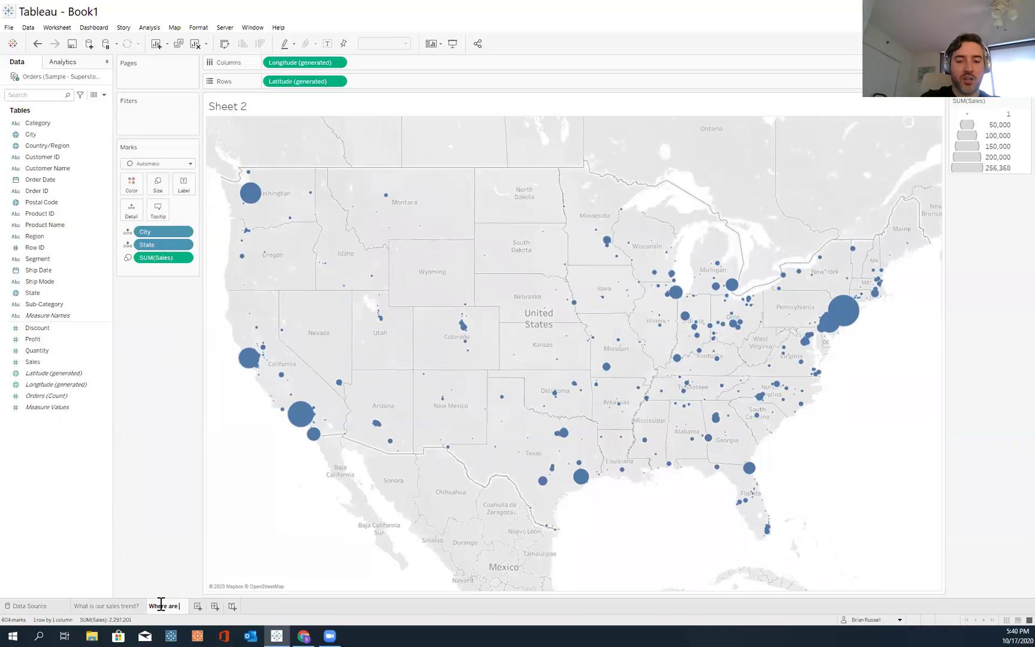
type(" our sales?")
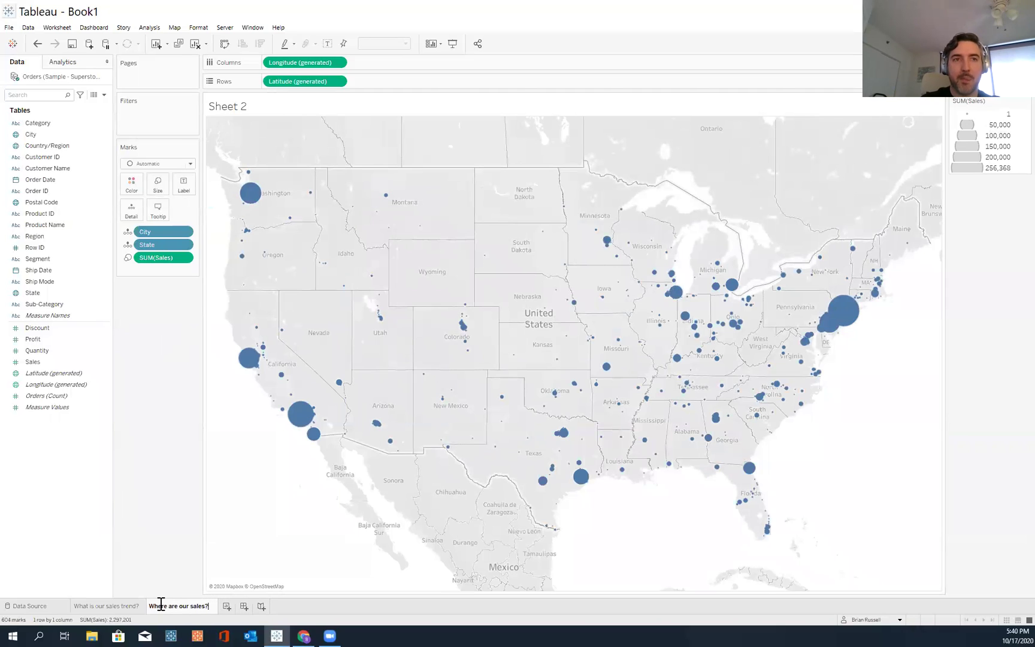
key("Return")
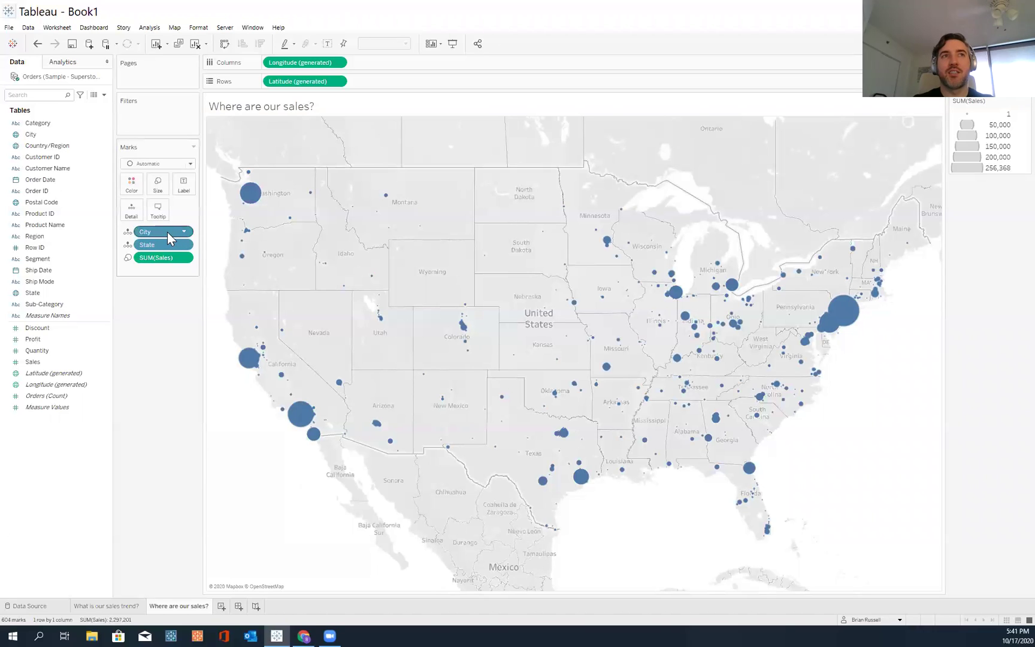
left_click_drag(167, 232, 167, 236)
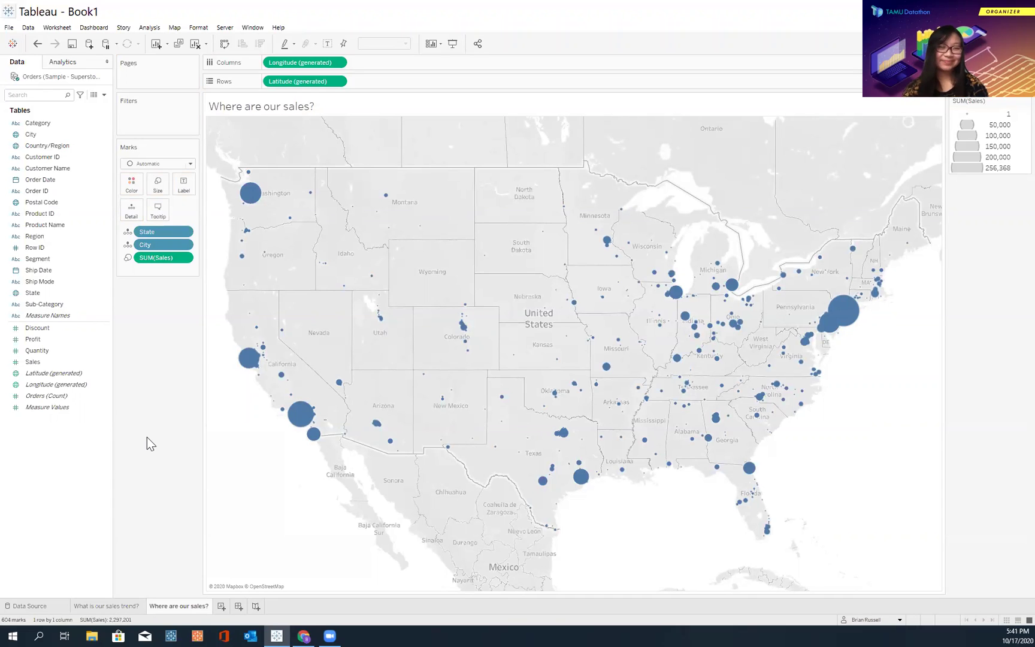
Step: Add a new worksheet and build a bar chart of the sum of Sales by Sub-Category
left_click(222, 606)
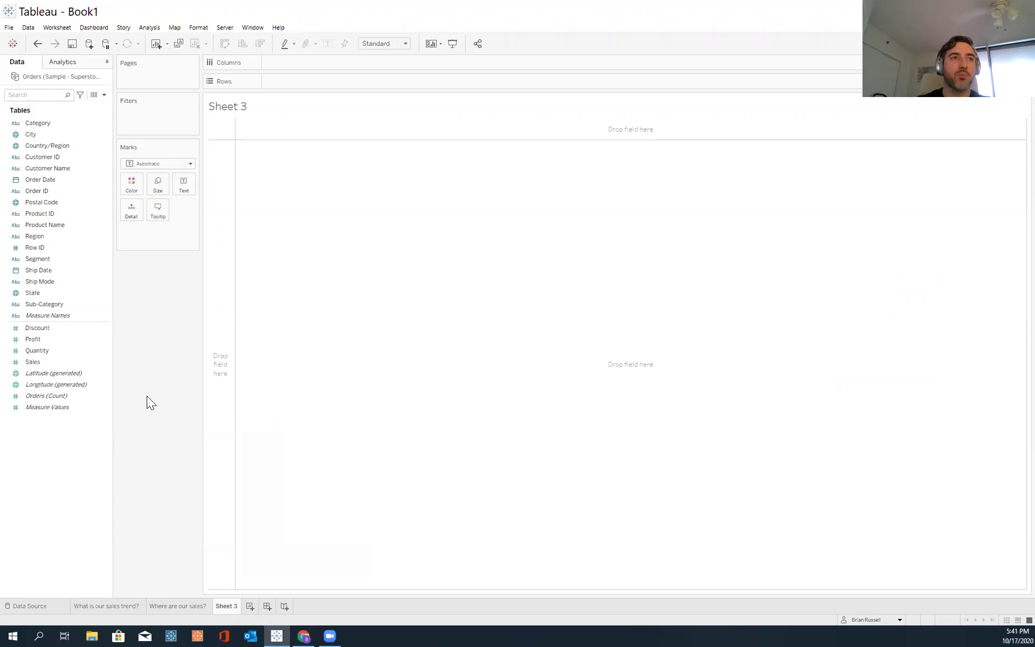
left_click(98, 362)
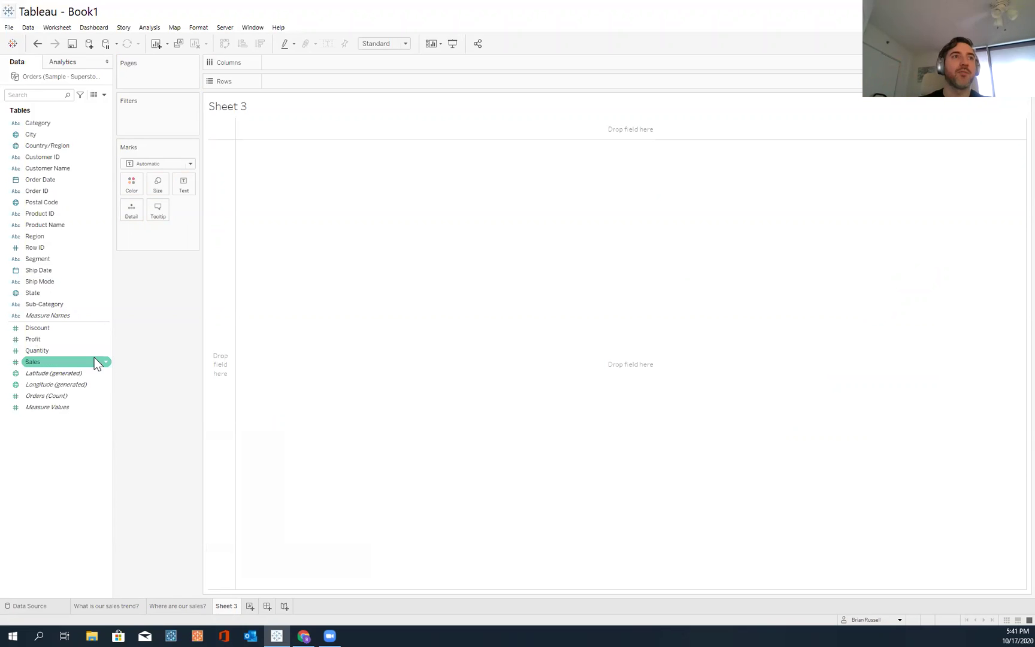
double_click(88, 361)
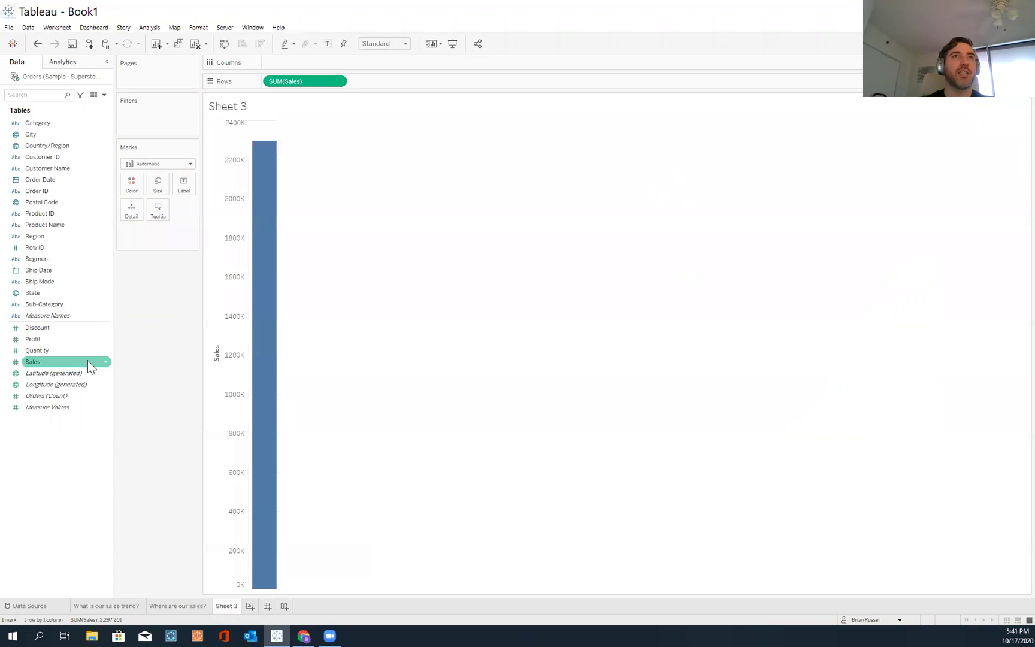
left_click(78, 259)
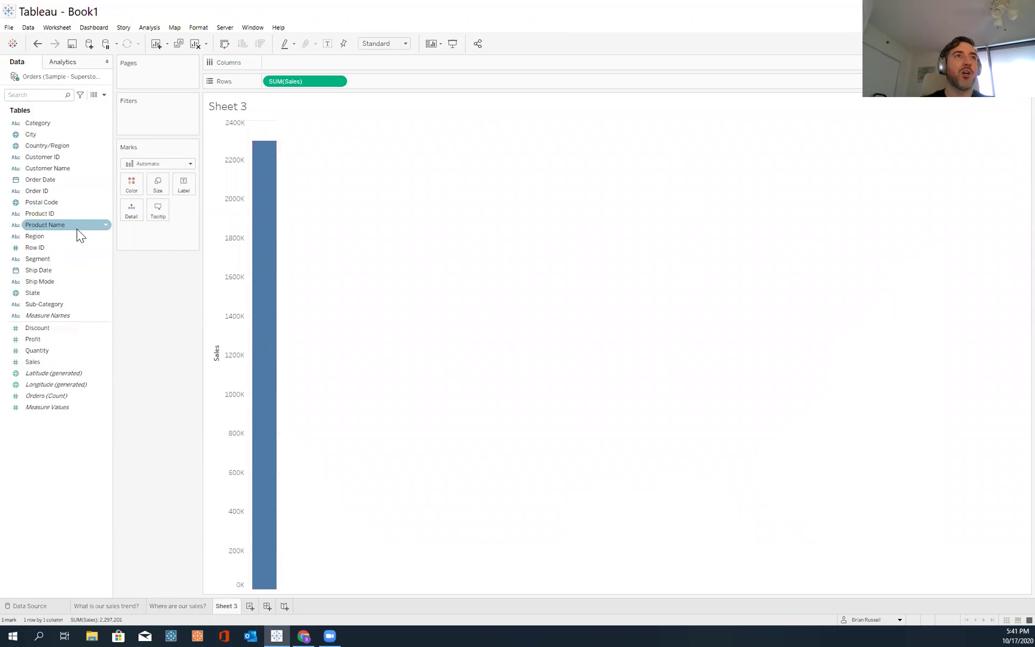
left_click(73, 304)
double_click(73, 304)
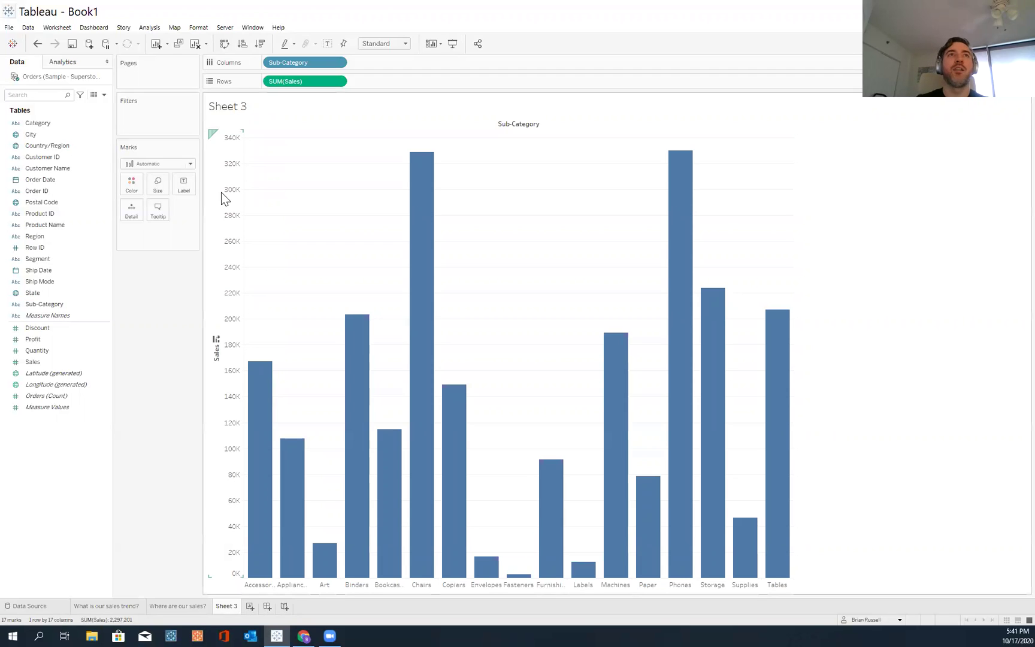
Step: Turn the chart into horizontal bars sorted by descending Sales and fit it to Entire View
left_click(225, 52)
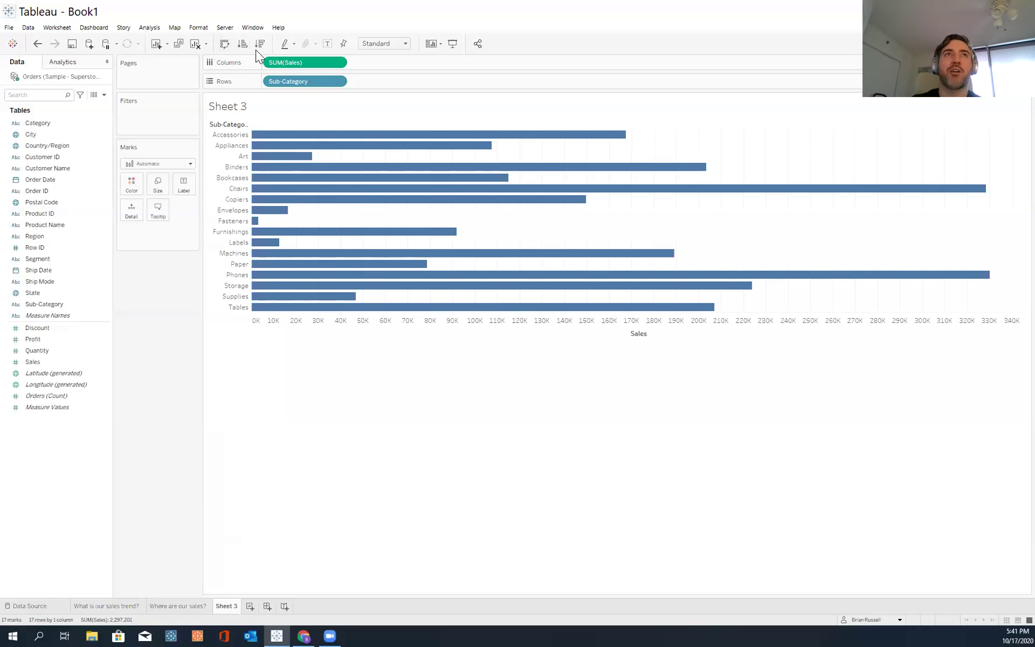
left_click(260, 44)
left_click(379, 48)
left_click(381, 79)
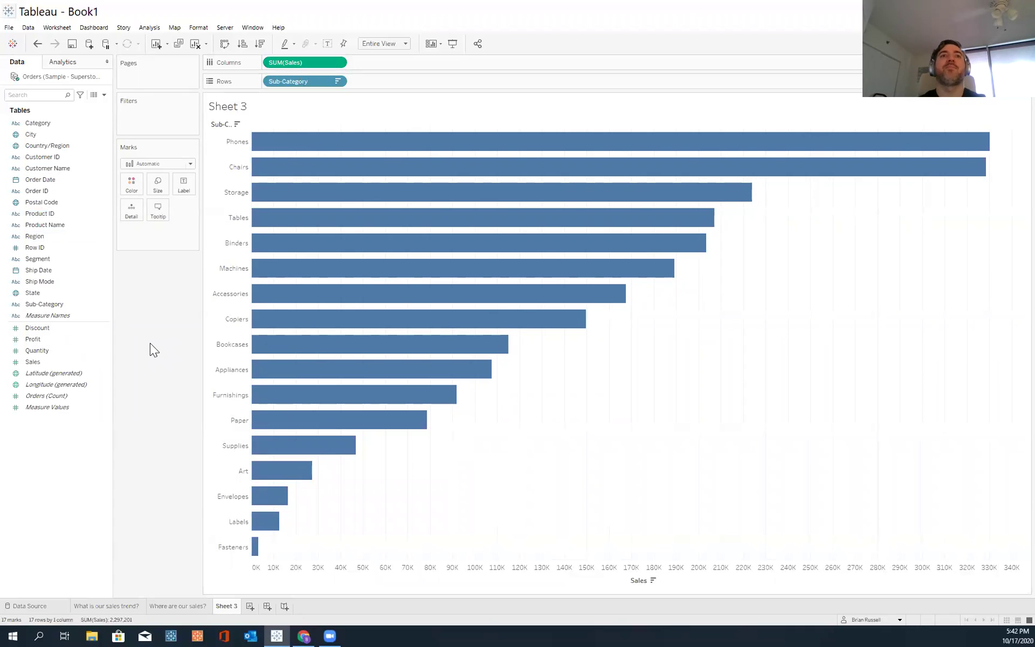
Step: Rename the bar chart worksheet "Which sub-cats are selling the most?"
double_click(231, 606)
type("Wh")
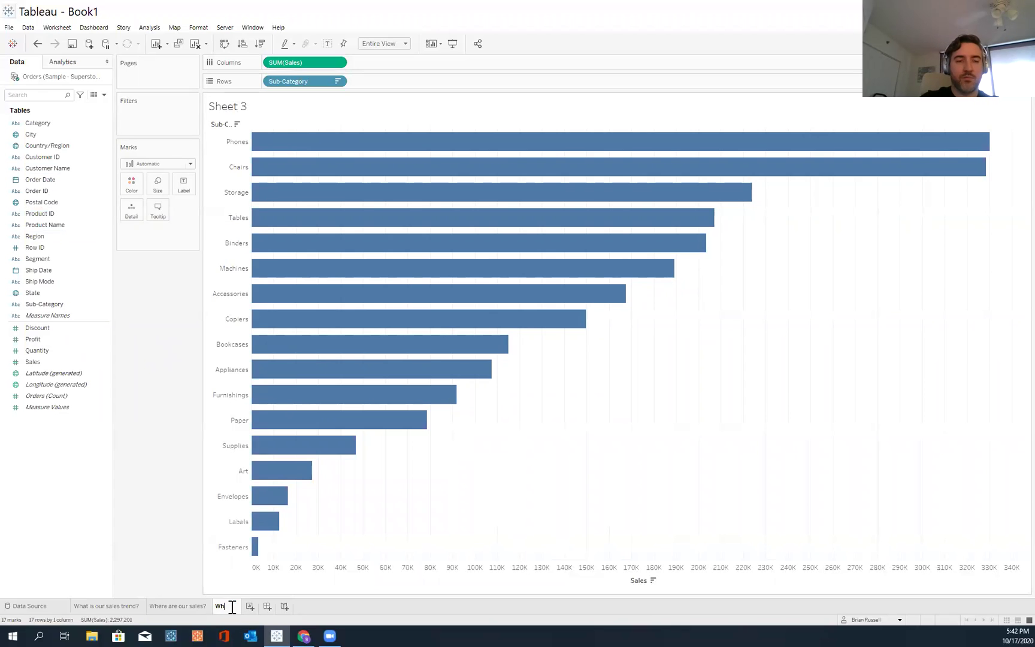
type("at")
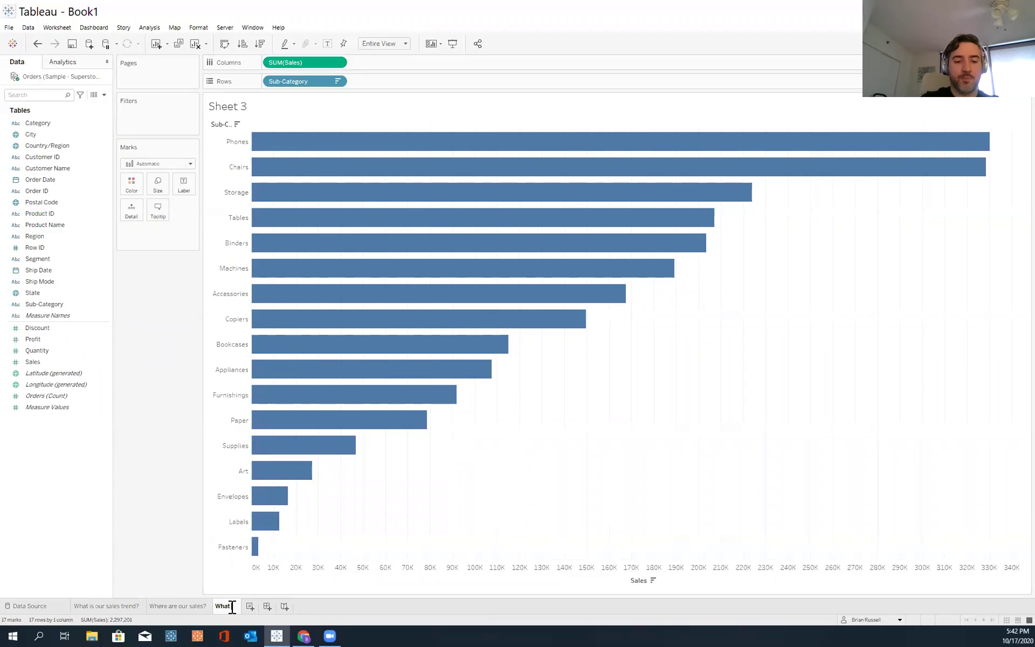
key("BackSpace")
key("BackSpace")
type("ich sub-c")
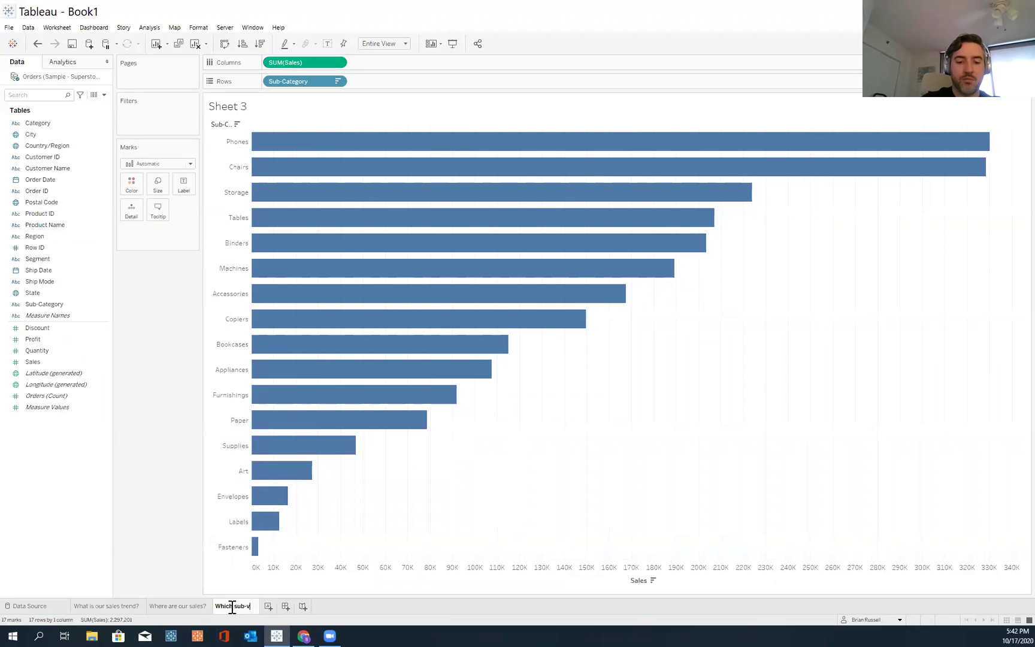
type("at")
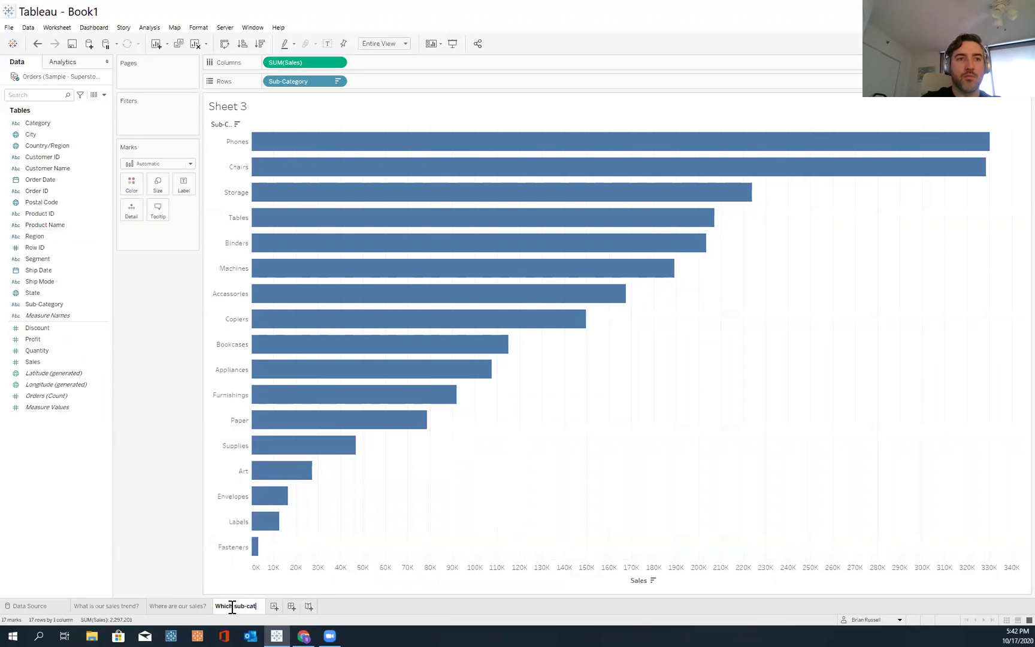
type("s are selling the most?")
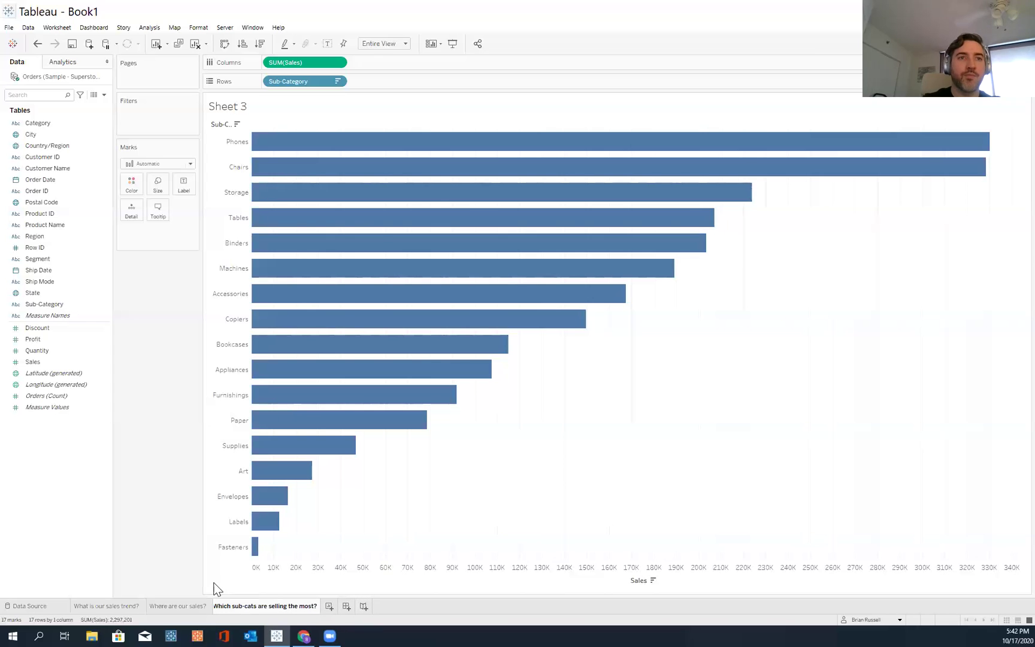
left_click(183, 503)
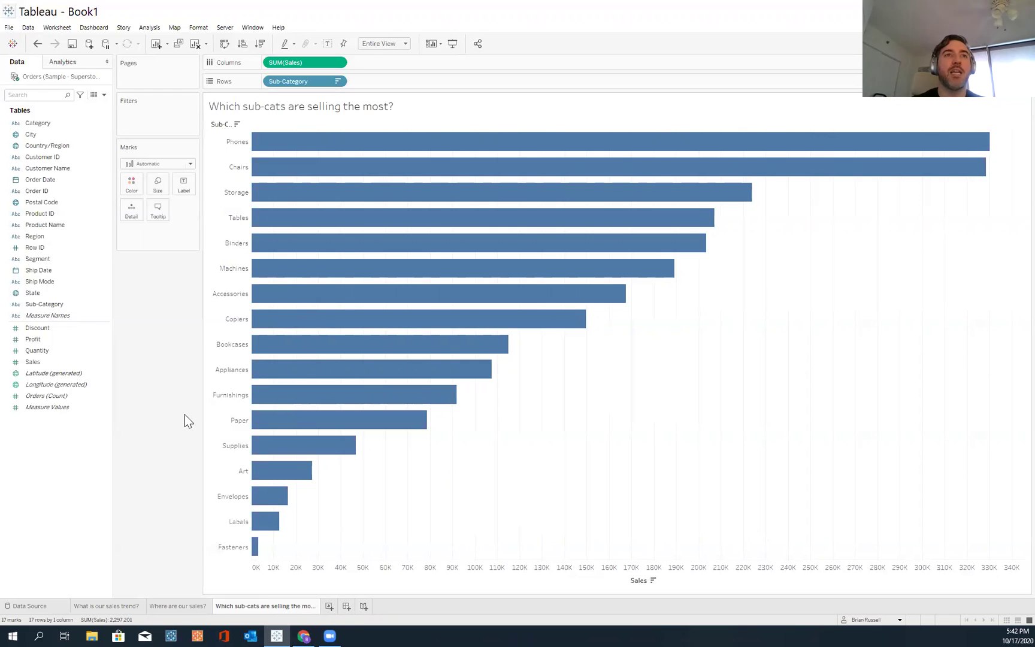
mouse_move(369, 245)
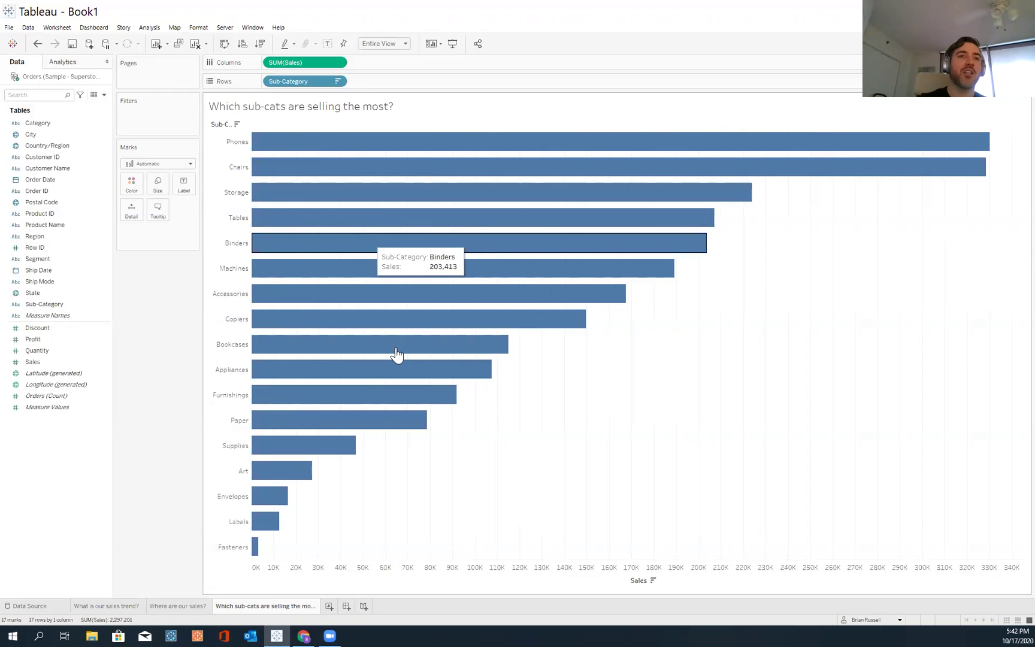
Step: Create a dashboard with the sales map, the sales trend beside it, and the sub-category bar chart below the map
left_click(346, 606)
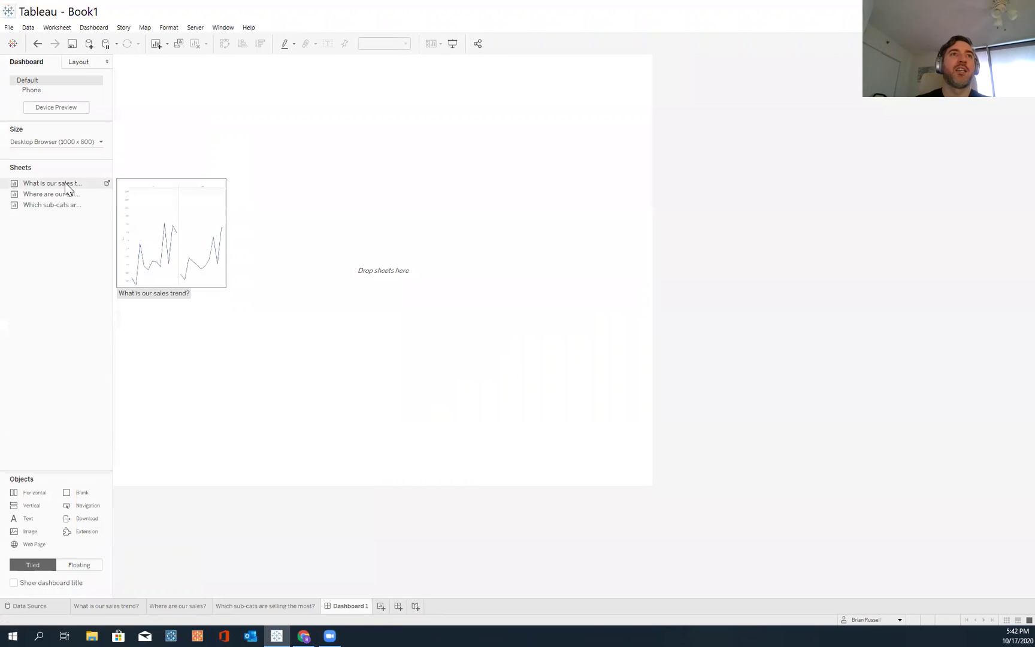
mouse_move(65, 194)
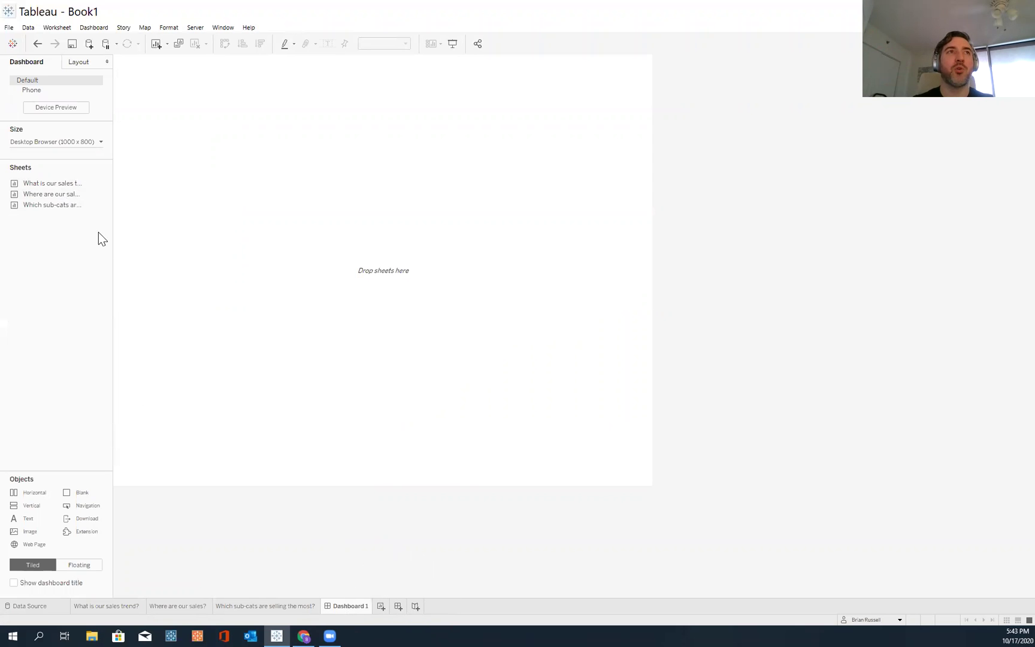
left_click_drag(50, 195, 207, 176)
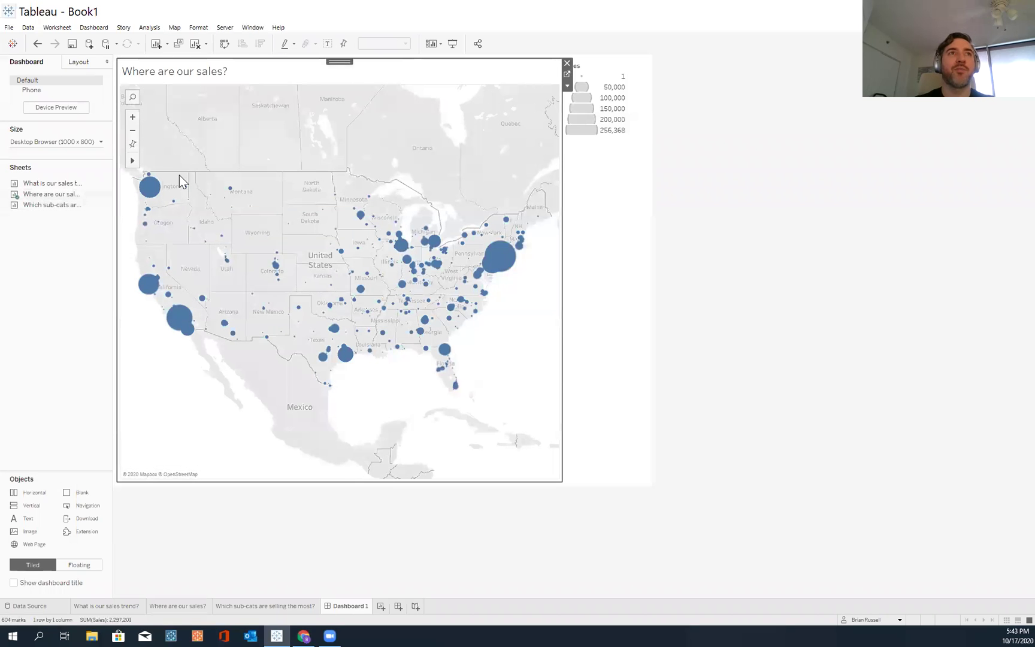
mouse_move(51, 183)
left_mouse_down()
mouse_move(292, 157)
mouse_move(419, 173)
mouse_move(499, 201)
left_mouse_up()
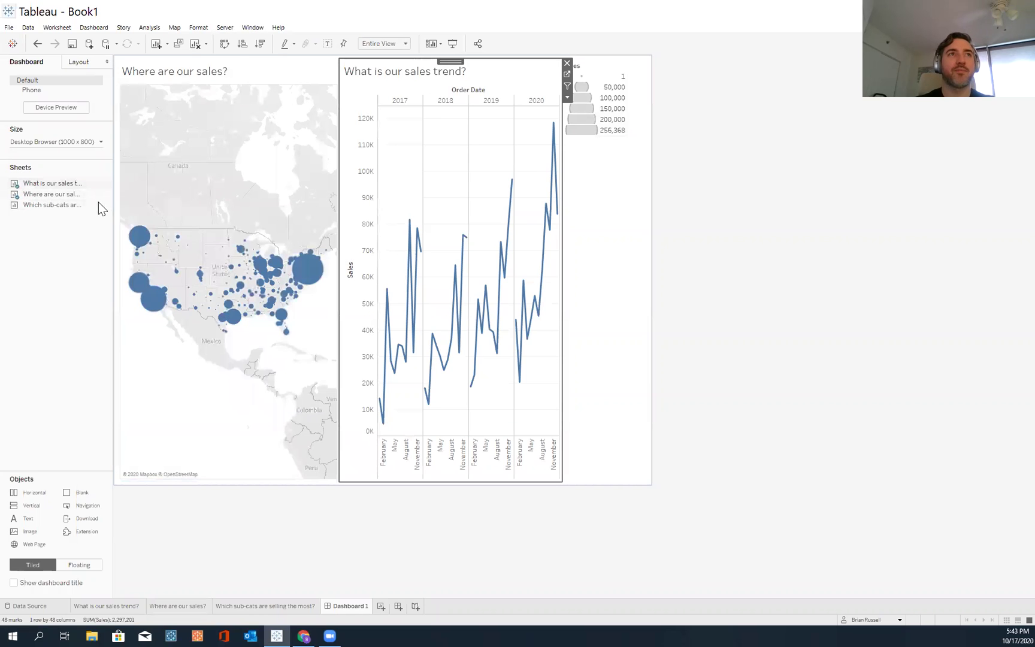
mouse_move(67, 210)
left_click_drag(61, 207, 241, 347)
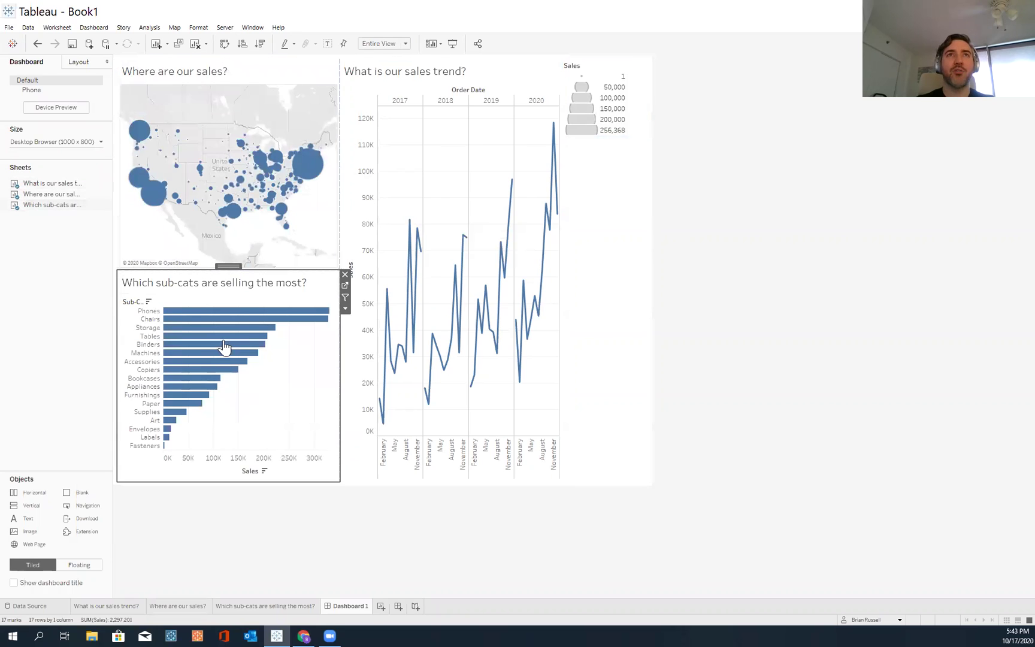
Step: Remove the Sales size legend from the dashboard
left_click(579, 81)
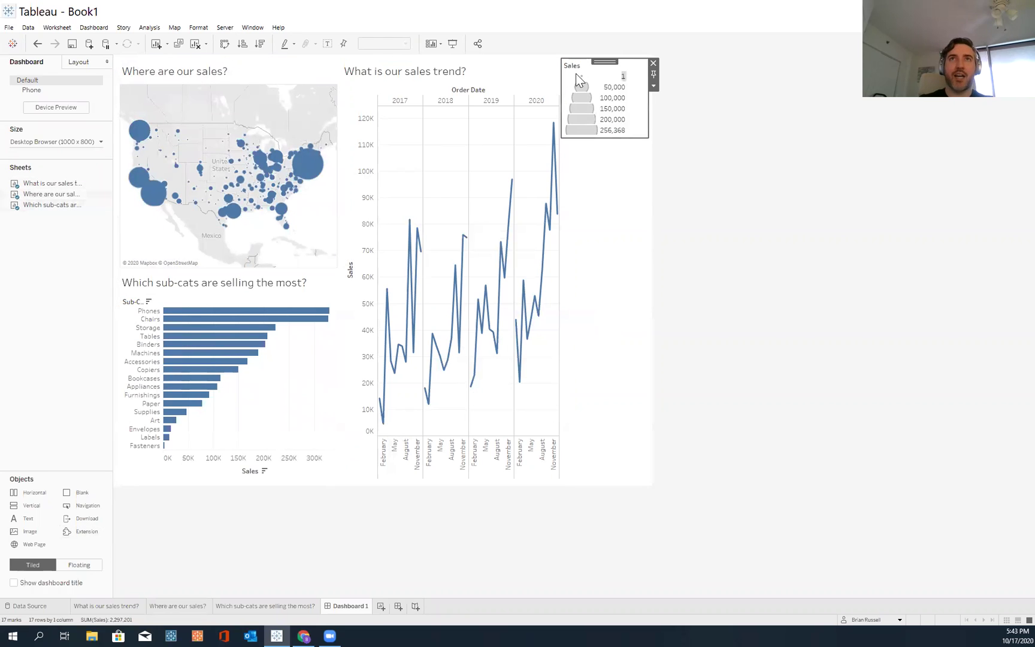
right_click(656, 65)
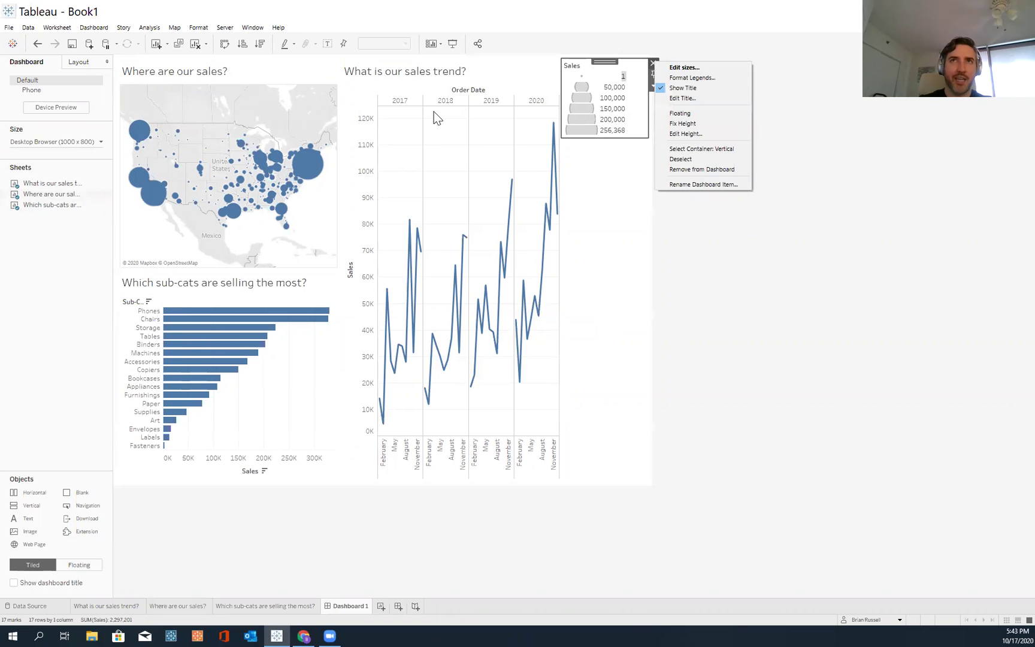
left_click(601, 78)
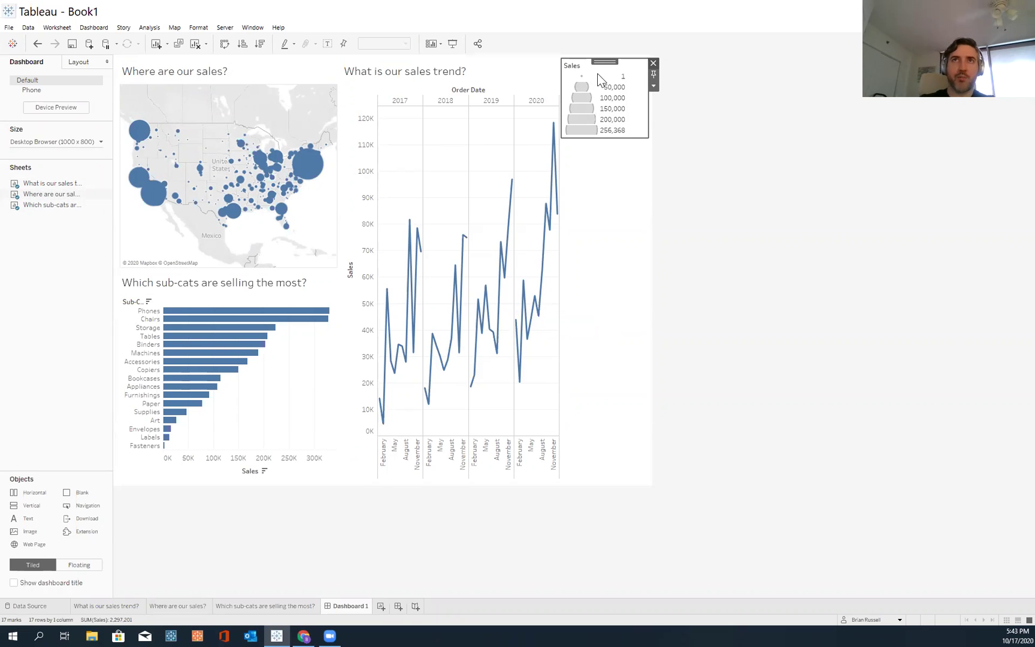
left_click(653, 63)
Step: Rearrange the dashboard so the sales trend spans the full width below the map and the sub-category bar chart sits beside the map
left_click(552, 68)
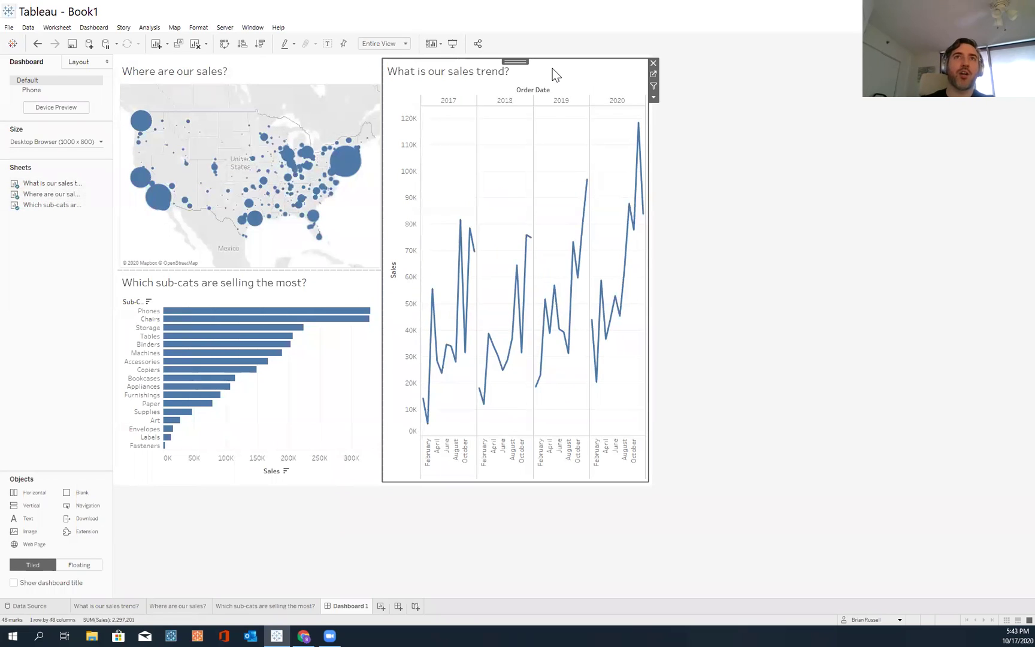
mouse_move(513, 62)
left_mouse_down()
mouse_move(474, 277)
mouse_move(388, 450)
mouse_move(349, 487)
left_mouse_up()
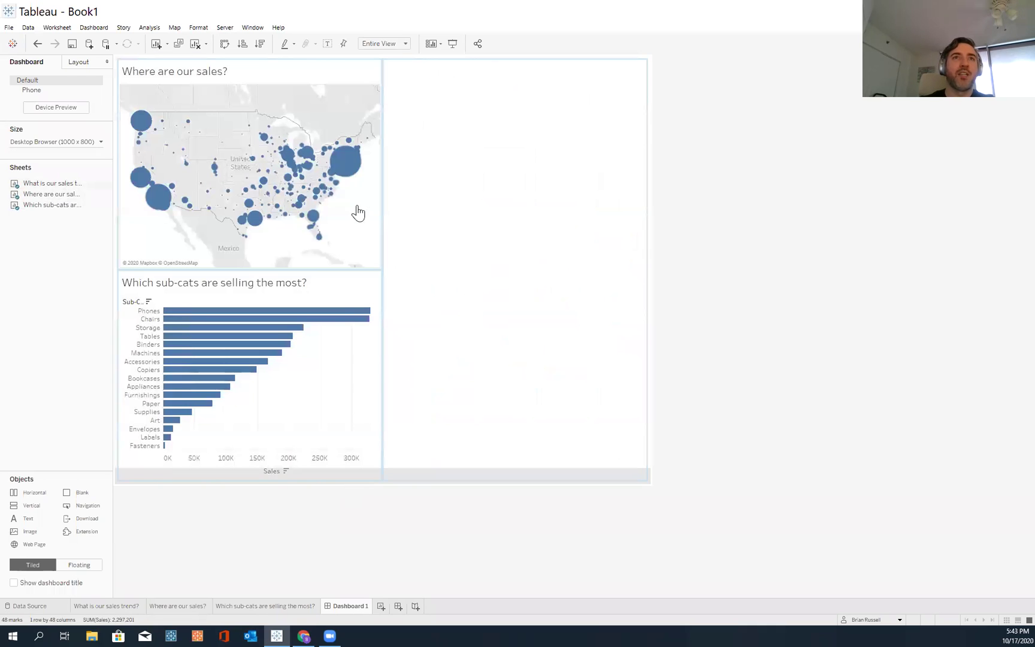
left_click(347, 195)
mouse_move(384, 160)
left_mouse_down()
mouse_move(618, 139)
mouse_move(588, 137)
left_mouse_up()
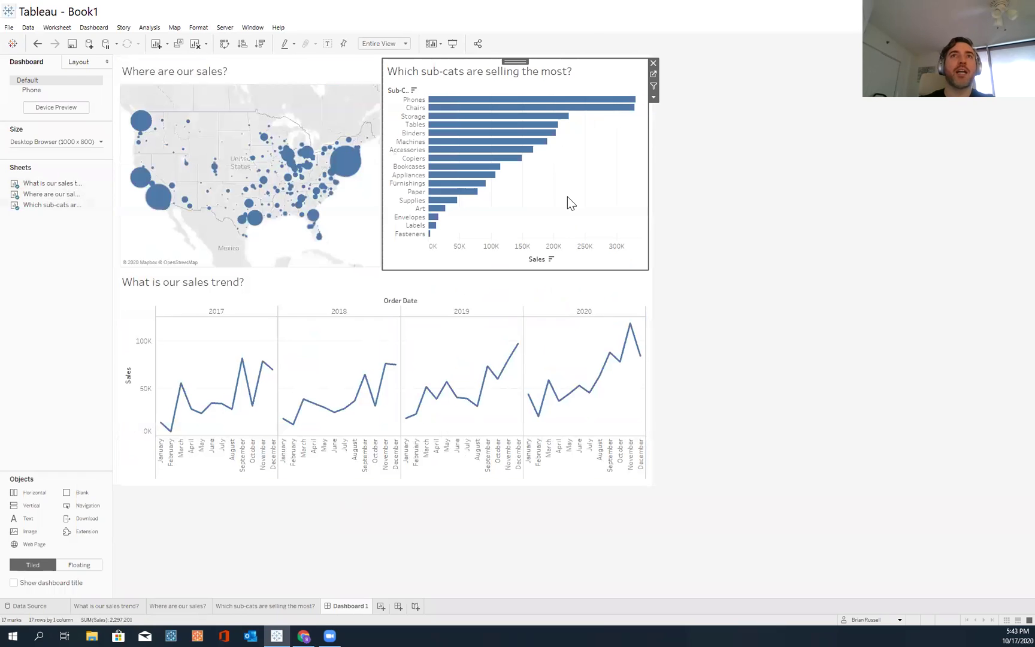
left_click(325, 354)
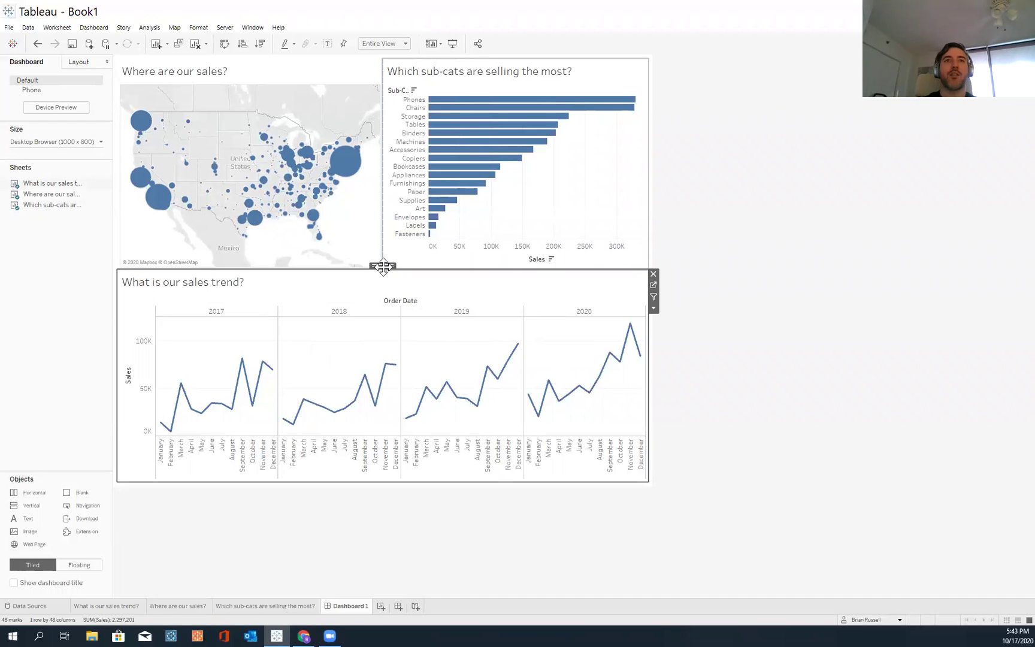
left_click_drag(384, 266, 399, 348)
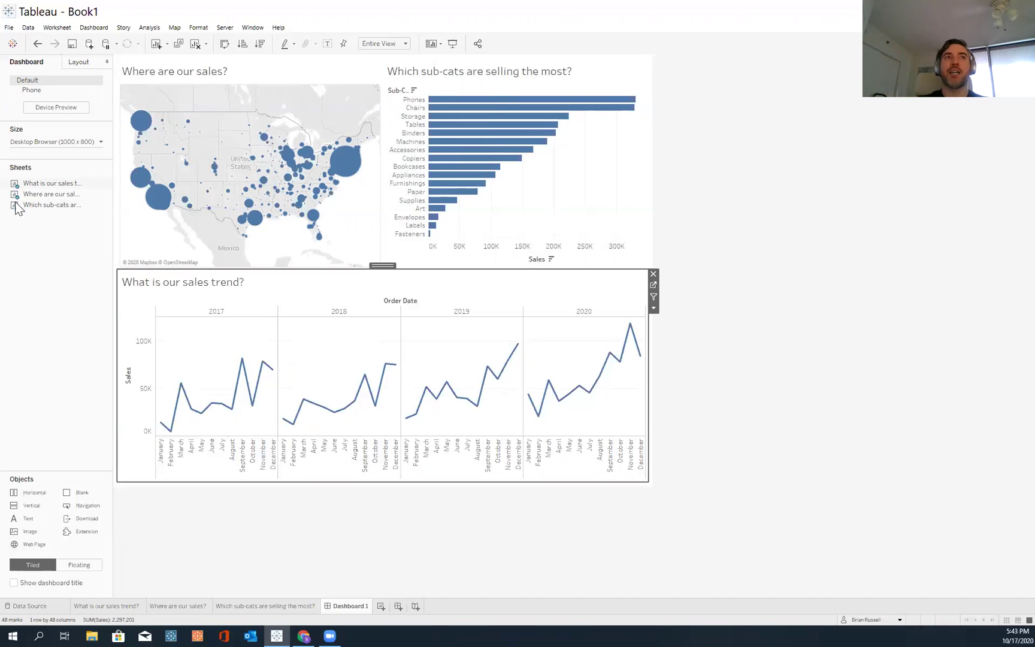
Step: Go from the dashboard to the sub-category bar chart's worksheet and examine its shelves and sort control
mouse_move(35, 206)
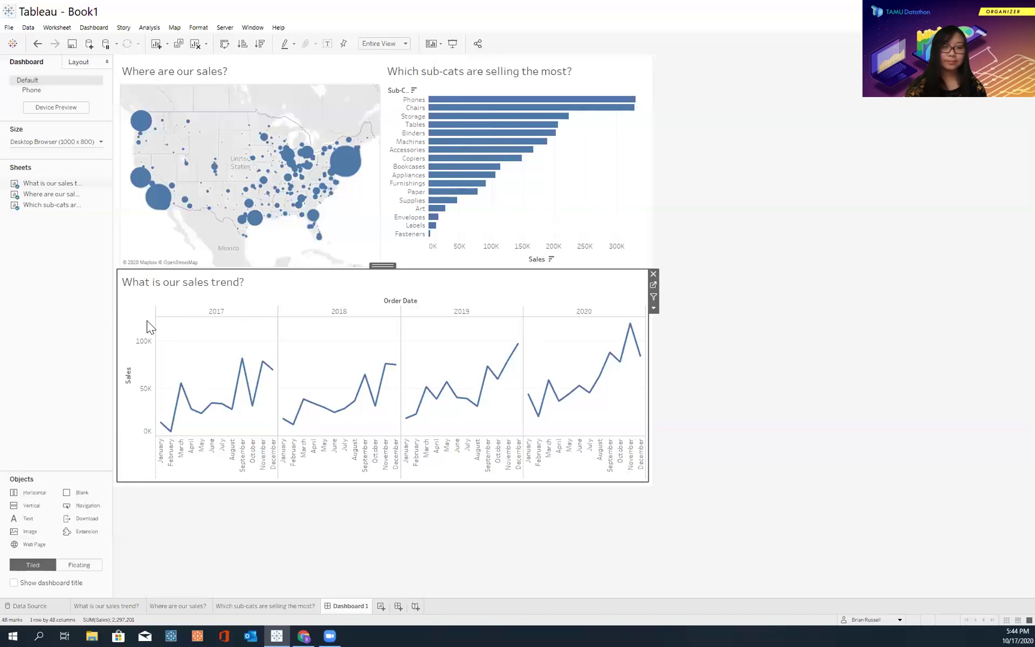
left_click(534, 233)
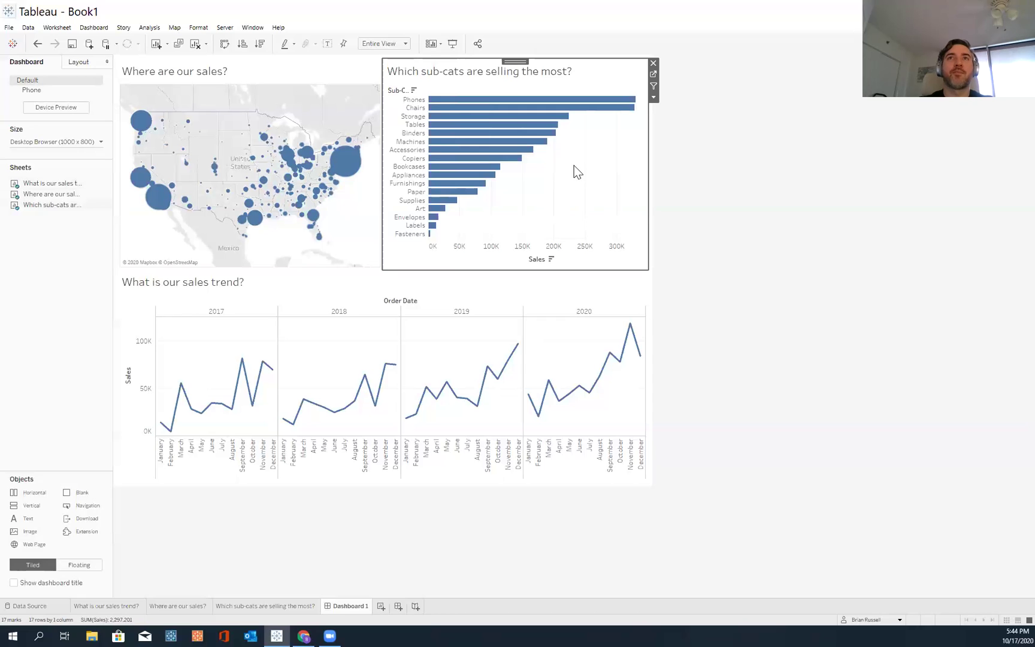
left_click(654, 74)
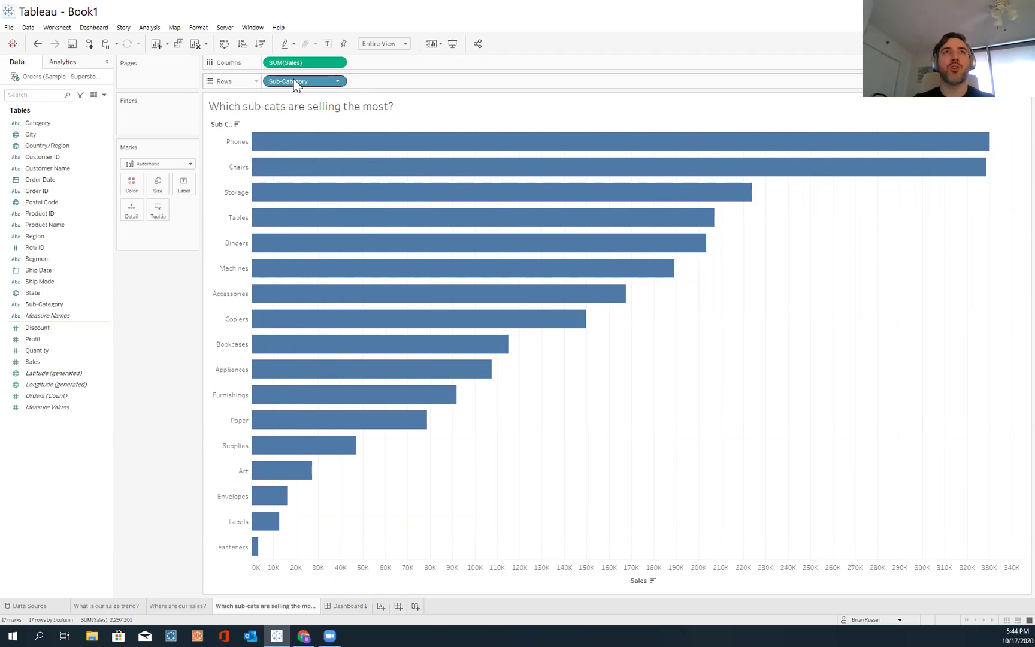
left_click_drag(303, 87, 307, 59)
mouse_move(631, 140)
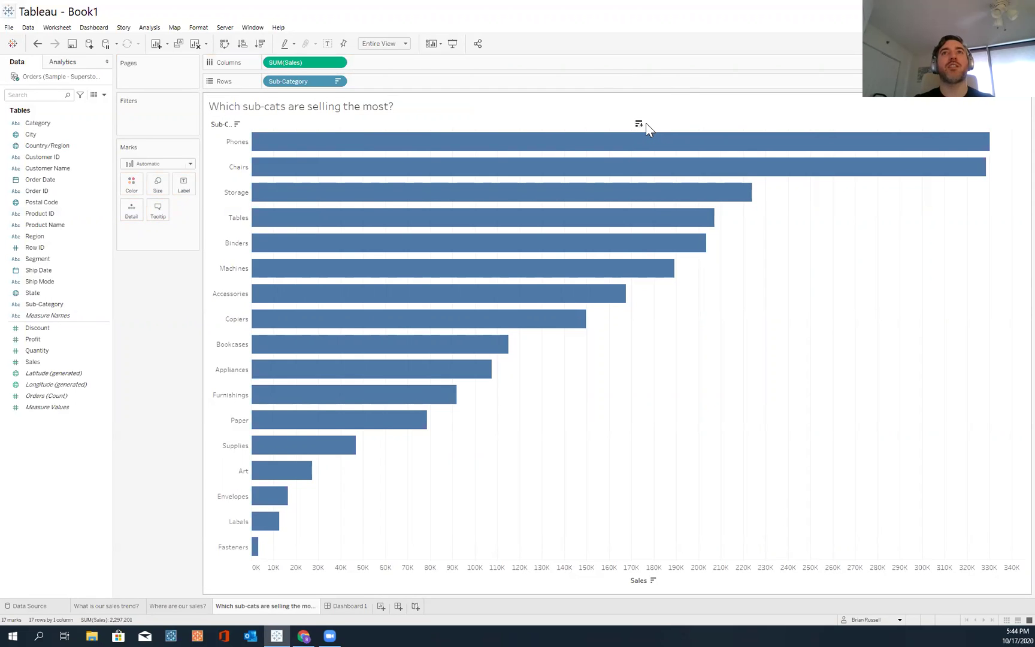
Step: Cycle the sub-category bars through their sort orders by Sales, ending with descending order
left_click(646, 124)
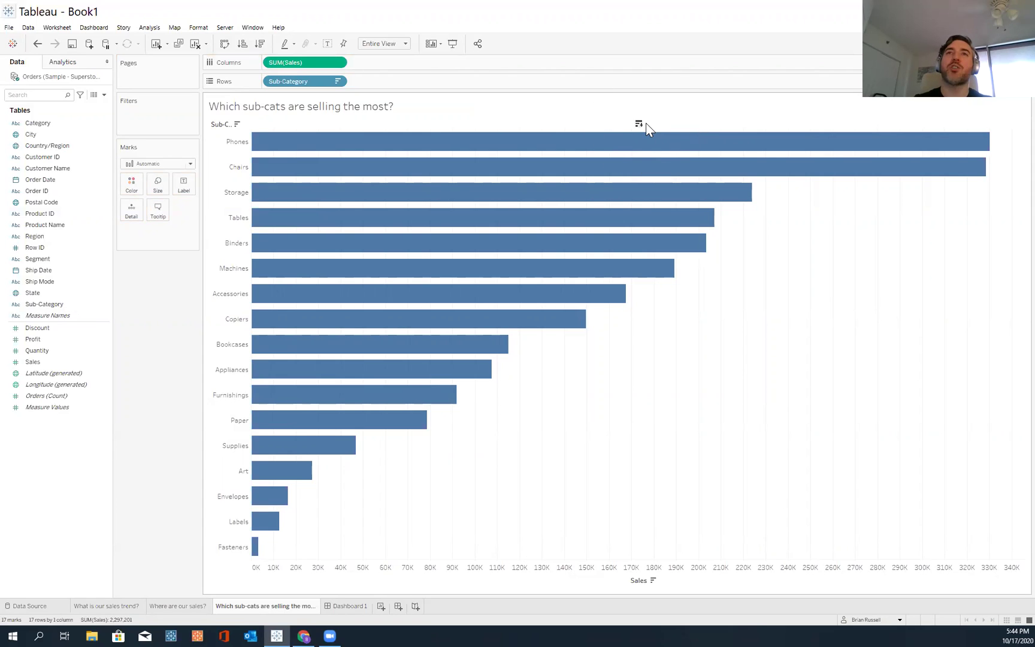
left_click(646, 124)
left_click(647, 124)
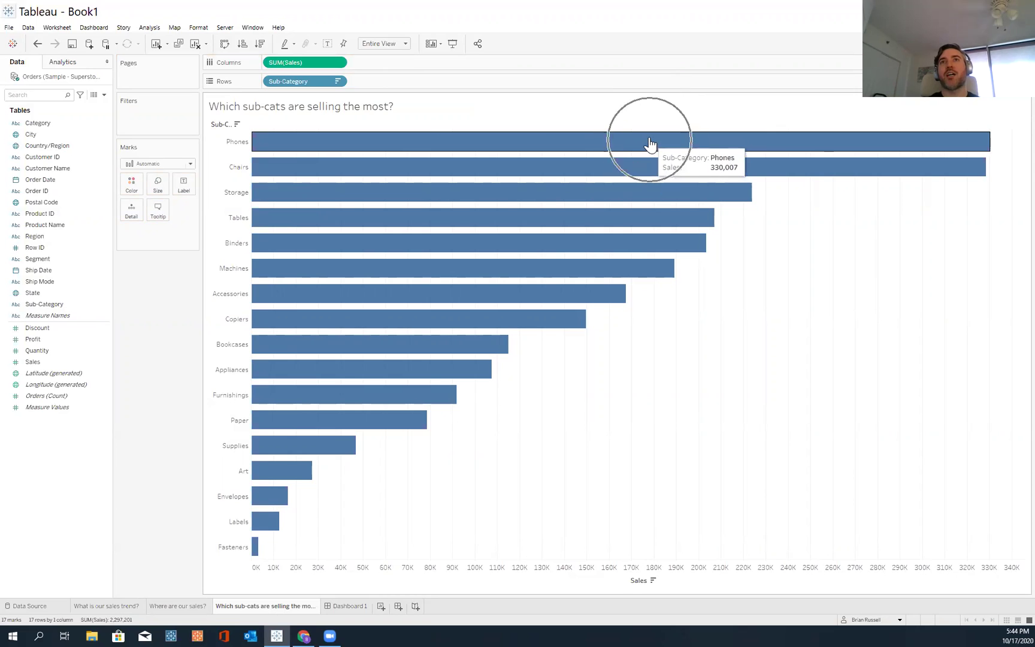
left_click(648, 124)
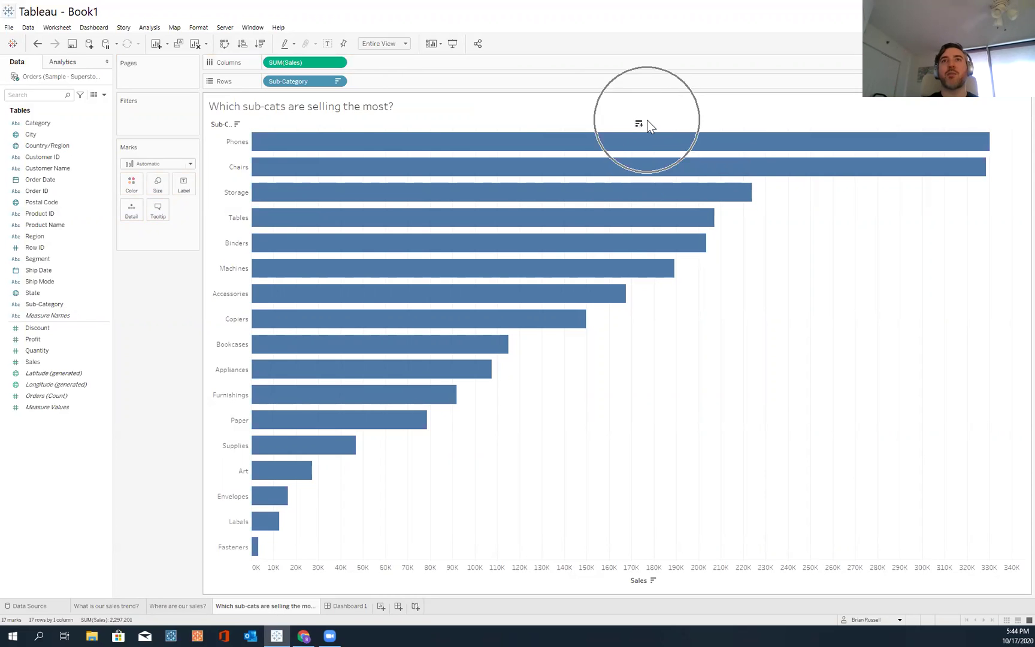
left_click(647, 126)
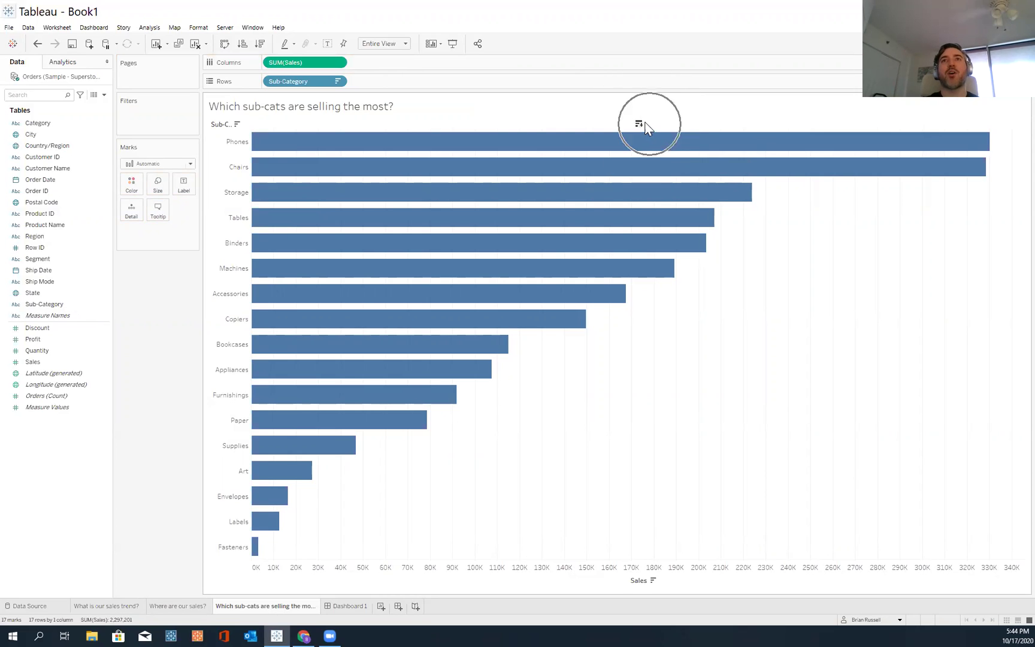
left_click(639, 126)
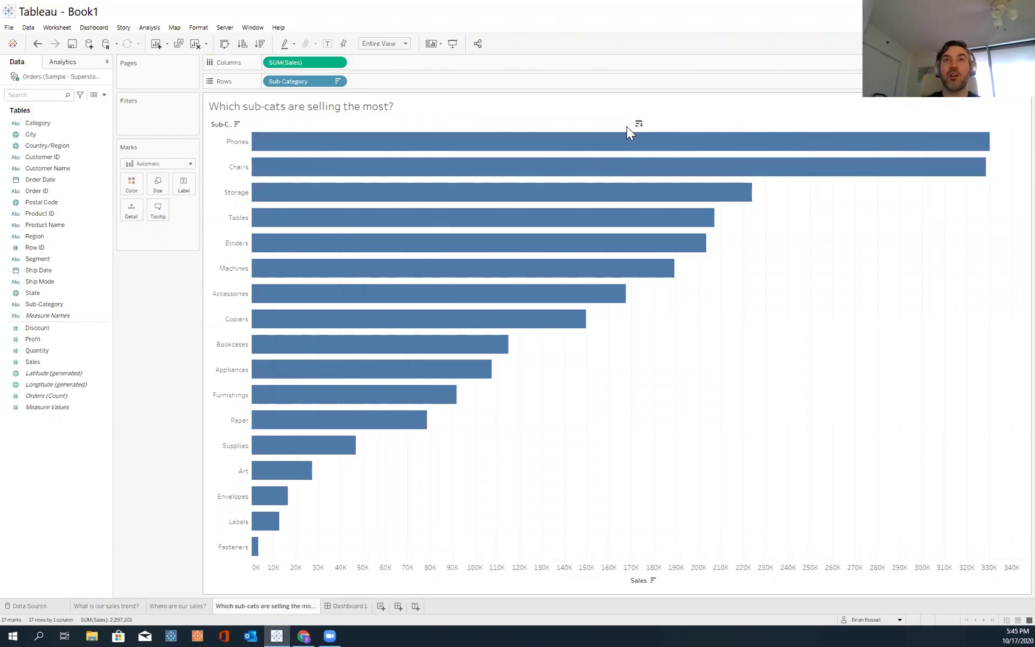
left_click(622, 48)
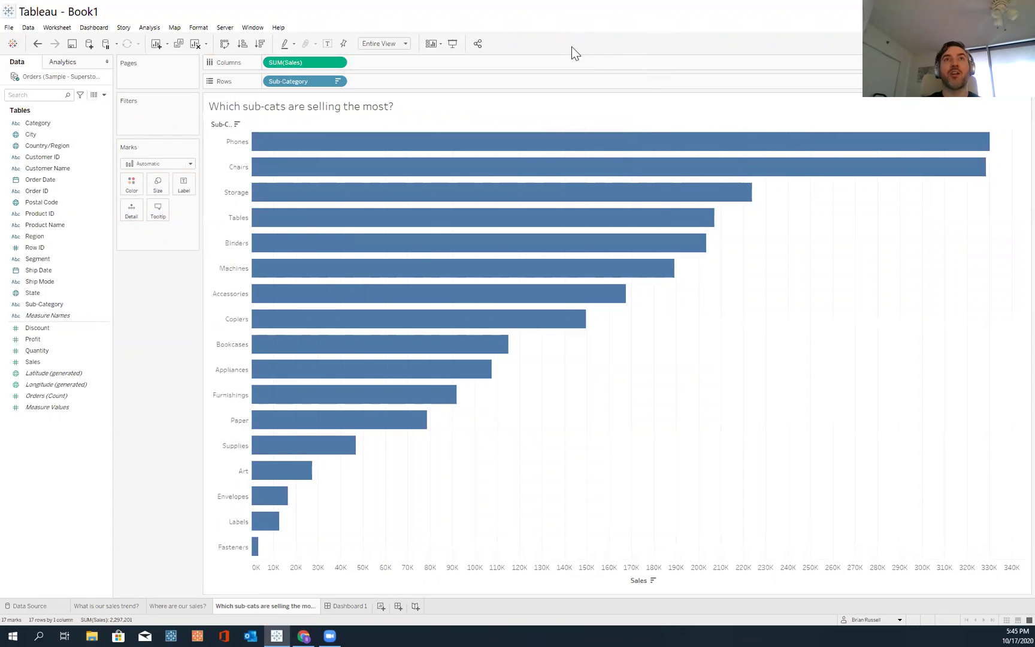
Step: Sort the sub-category bars ascending and descending by Sales in turn, finishing on descending
mouse_move(244, 49)
left_mouse_down()
mouse_move(261, 49)
mouse_move(246, 46)
left_mouse_up()
left_click(260, 47)
left_click(241, 44)
left_click(255, 44)
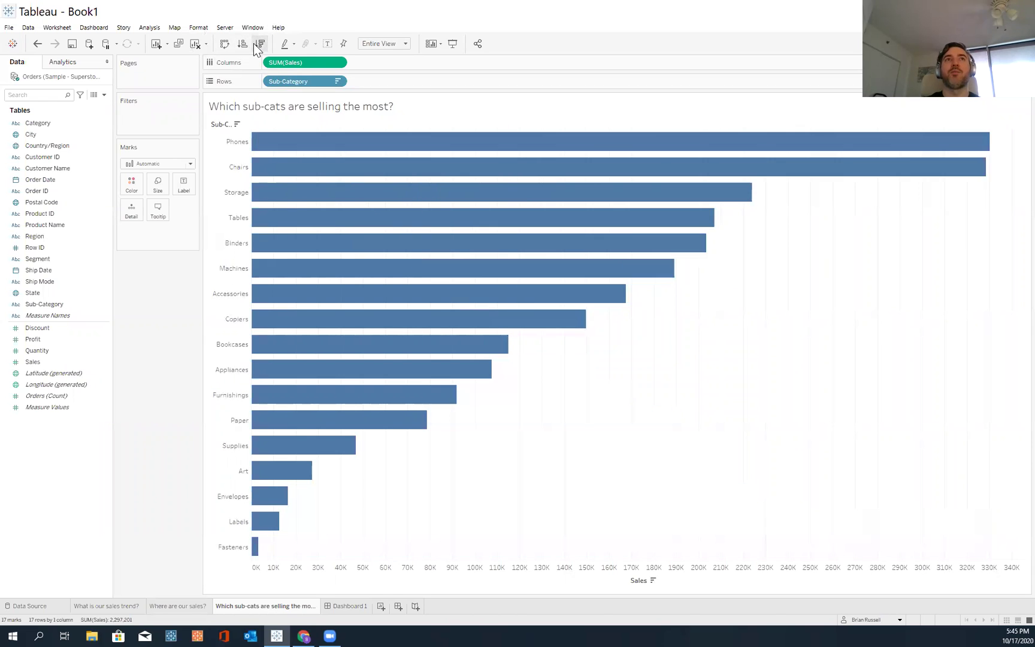
left_click(242, 43)
left_click(259, 45)
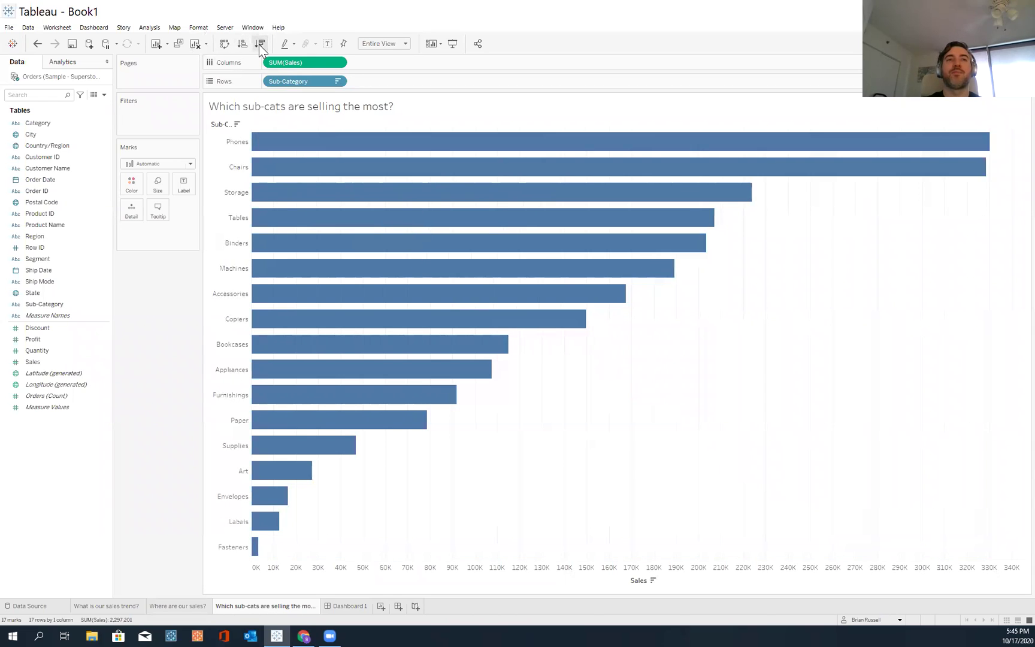
Step: Return to the dashboard and set the sub-category bar chart to act as a filter for the other views
left_click(350, 606)
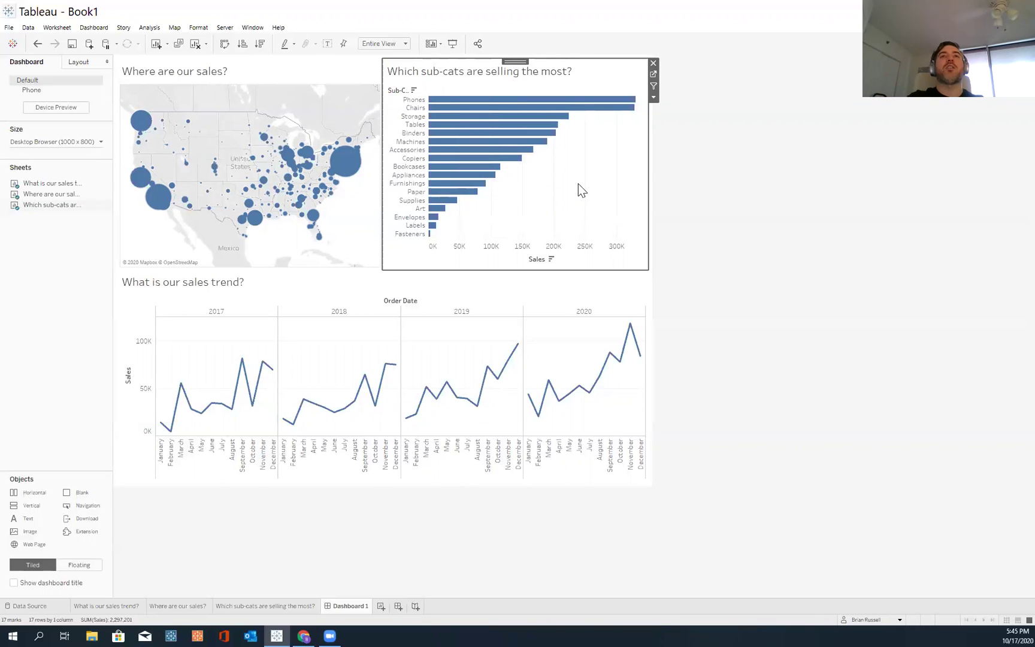
left_click(396, 330)
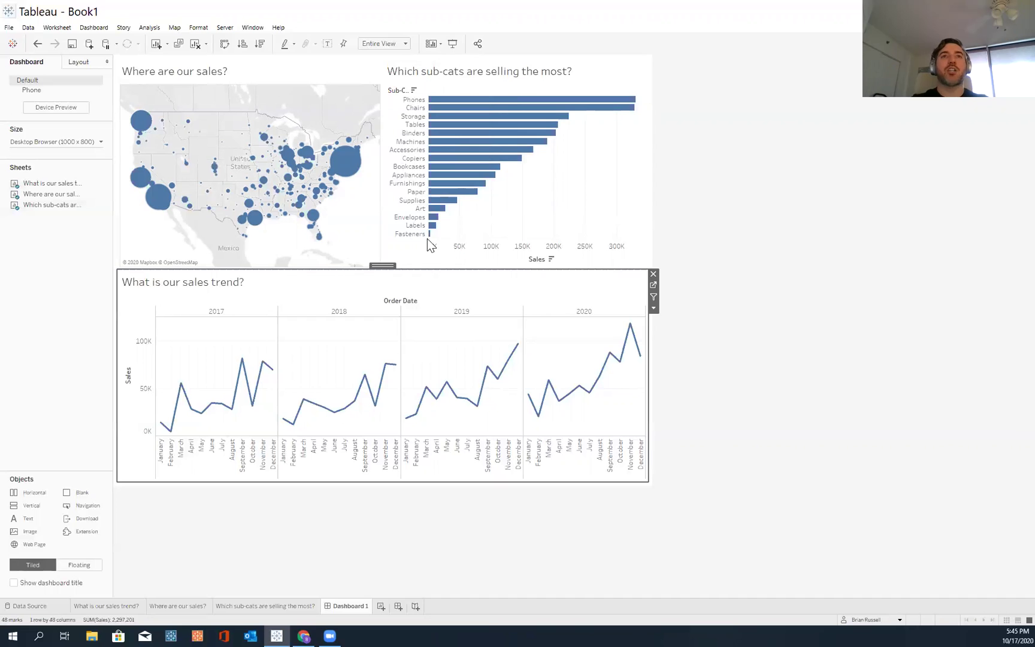
left_click(558, 188)
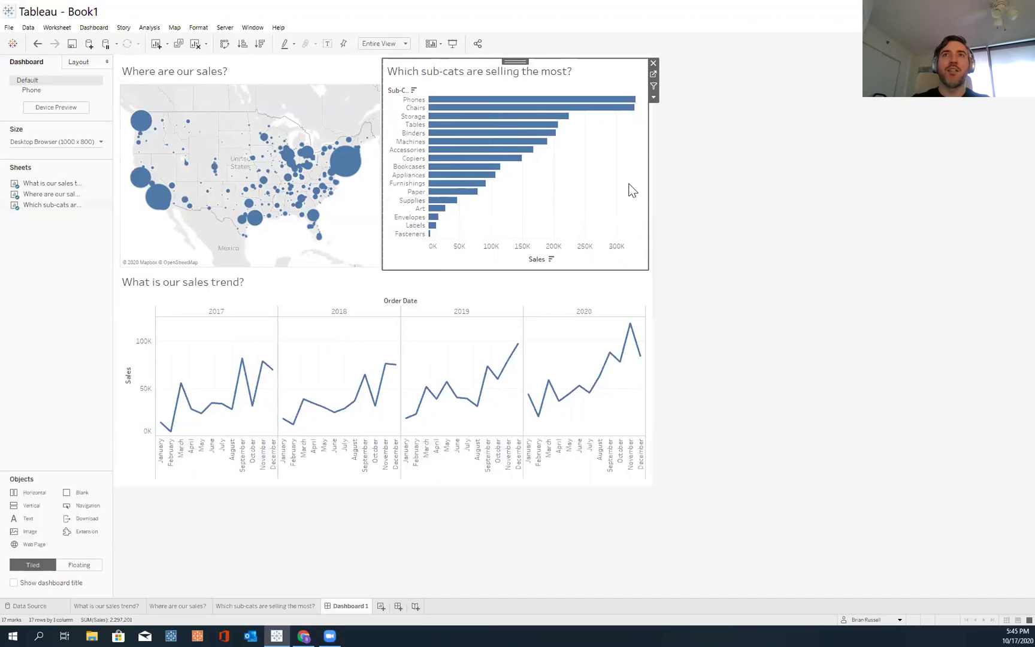
left_click(651, 88)
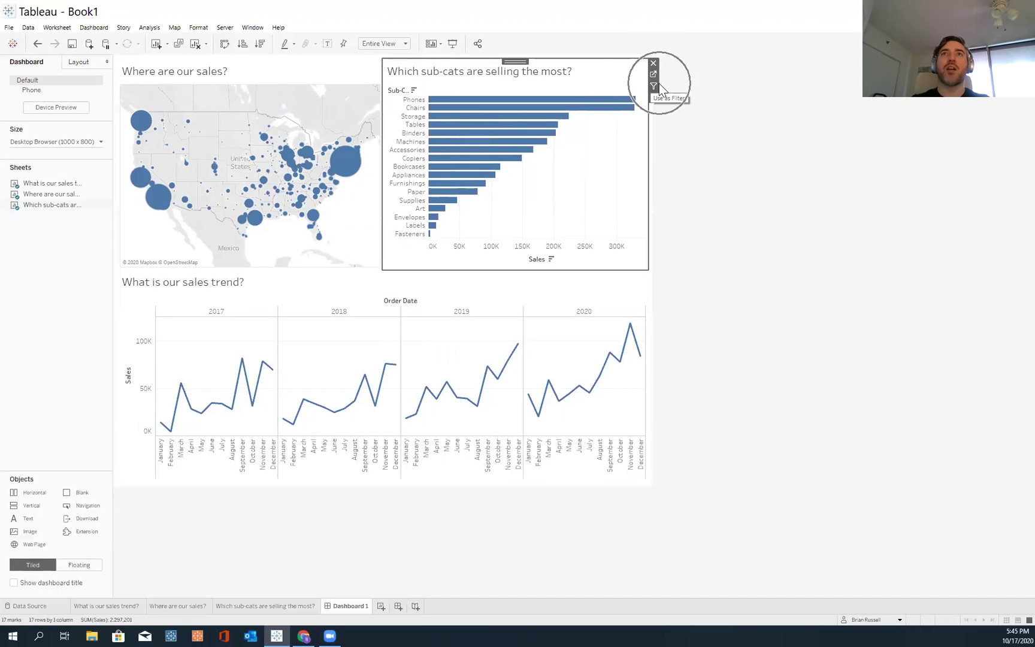
left_click(653, 87)
left_click(654, 87)
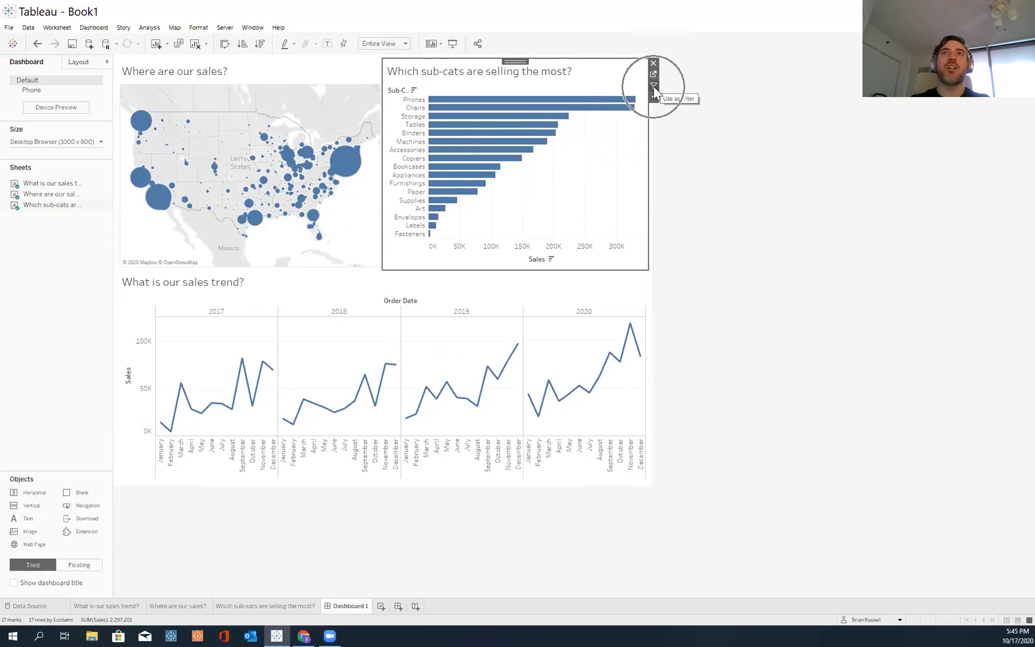
left_click(653, 87)
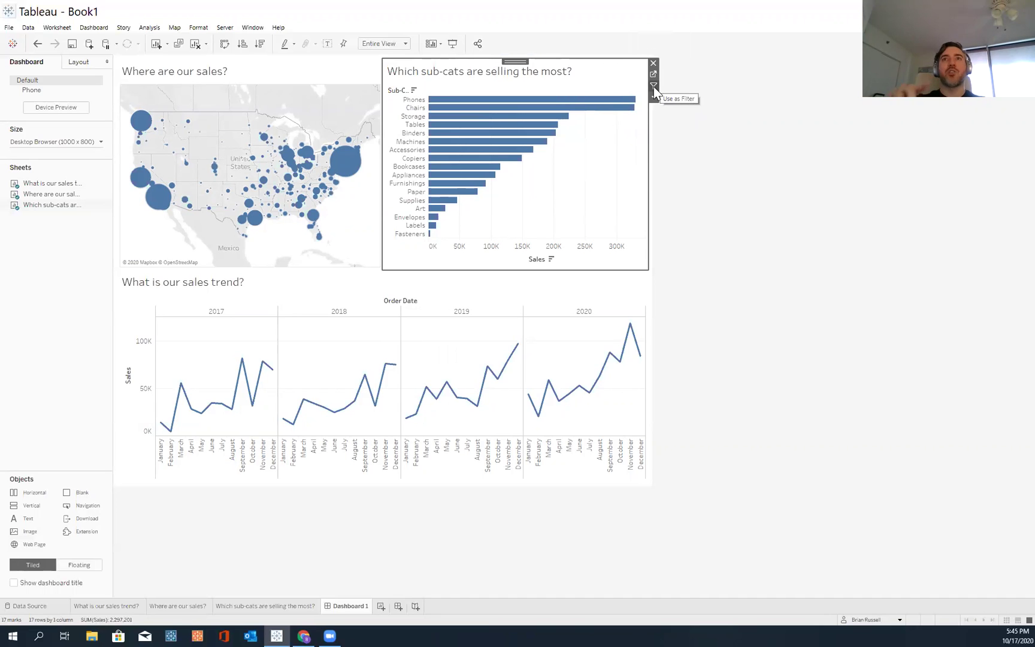
left_click(654, 88)
left_click(654, 88)
left_click(655, 88)
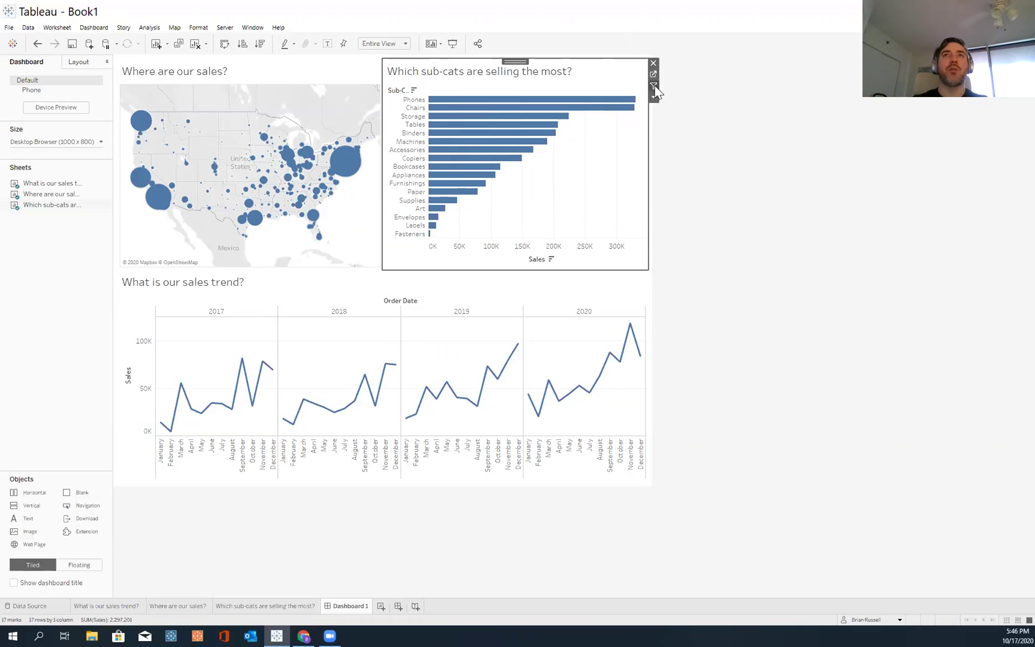
left_click(655, 88)
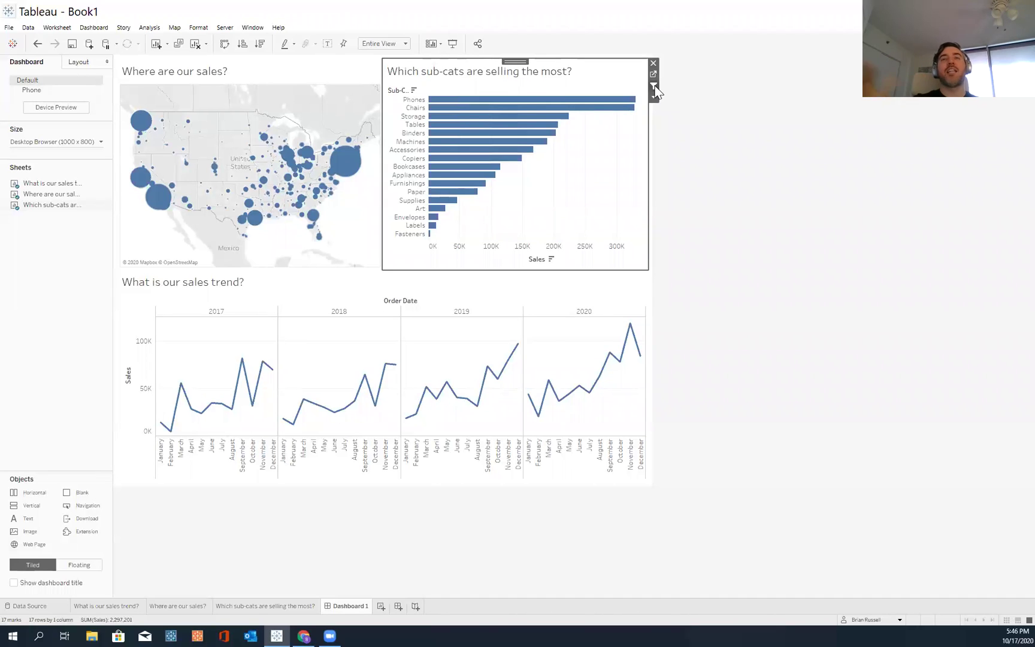
Step: Filter the dashboard by Phones, Tables and Copiers in turn, and clear the selection
left_click(619, 103)
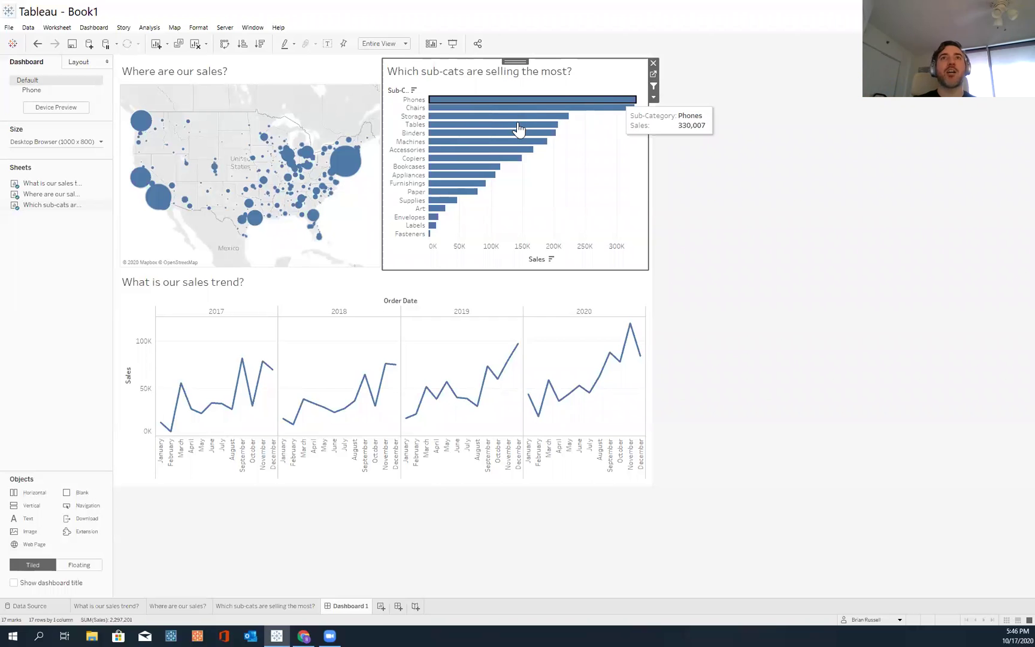
left_click(518, 126)
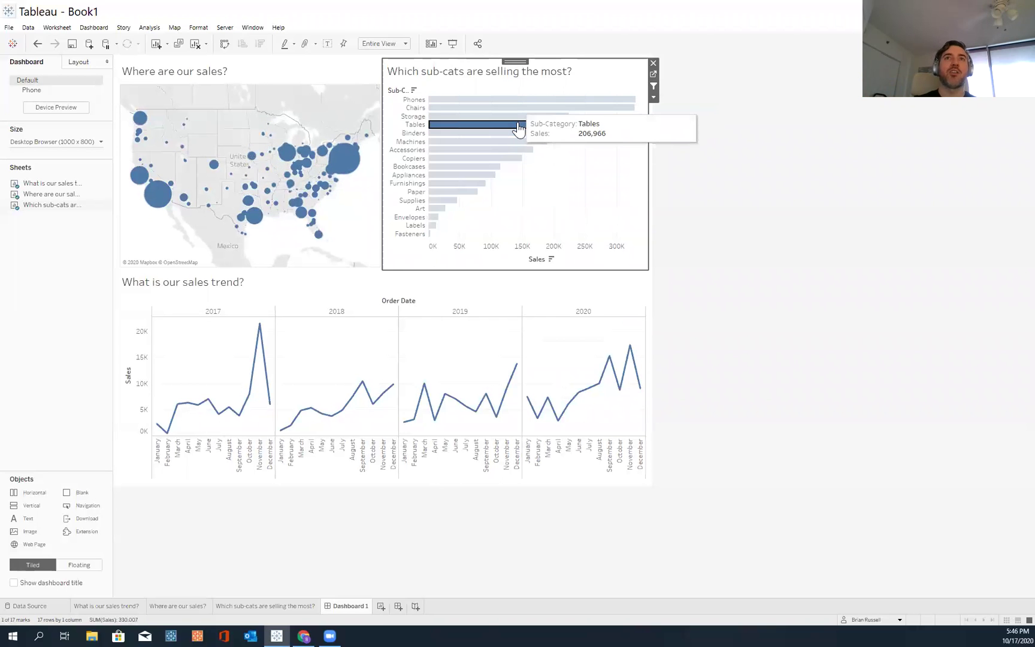
left_click(490, 159)
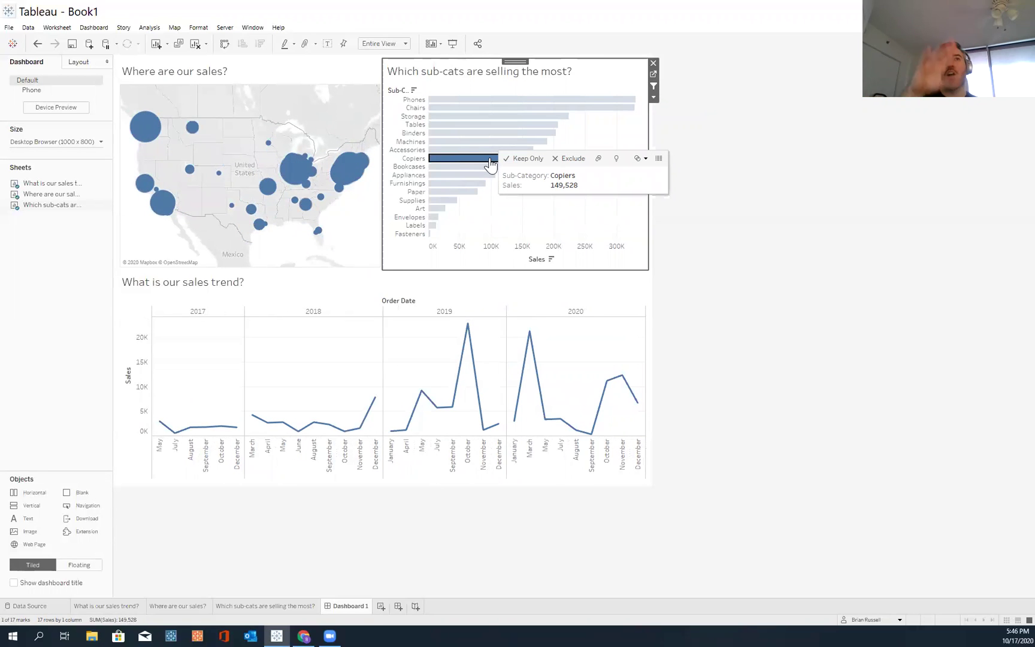
left_click(535, 227)
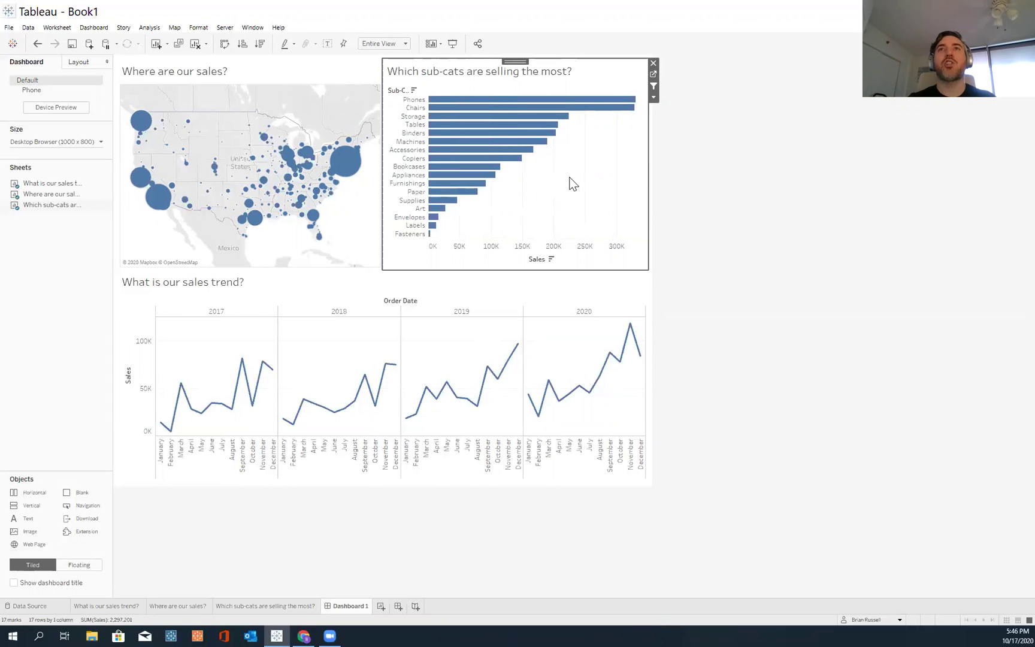
Step: Check how the map and trend respond to Machines, Bookcases and Furnishings, and clear the filter
left_click(655, 88)
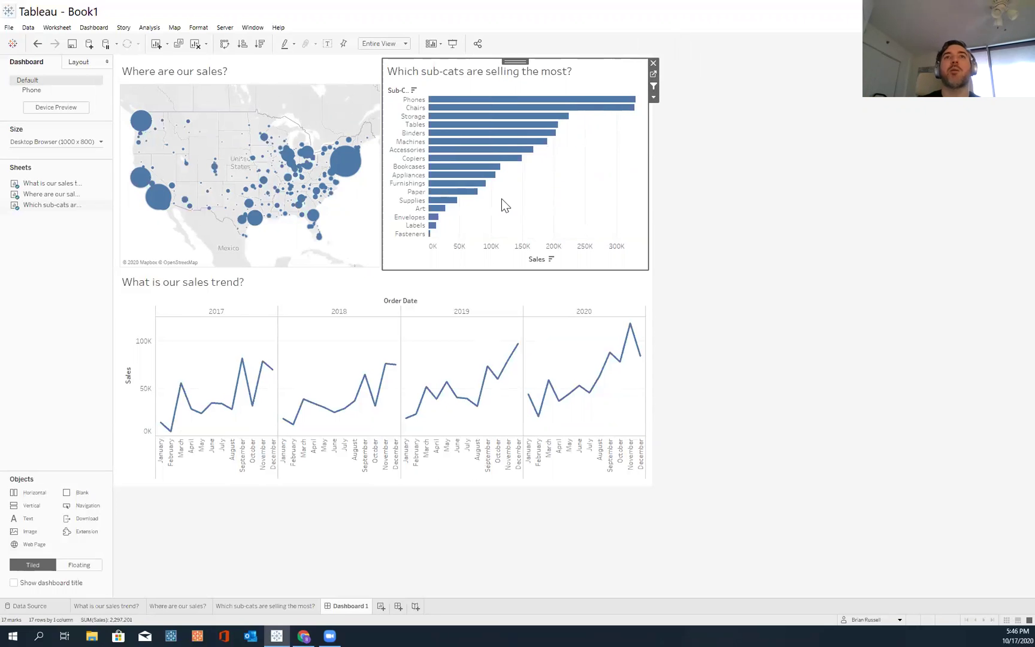
left_click(510, 142)
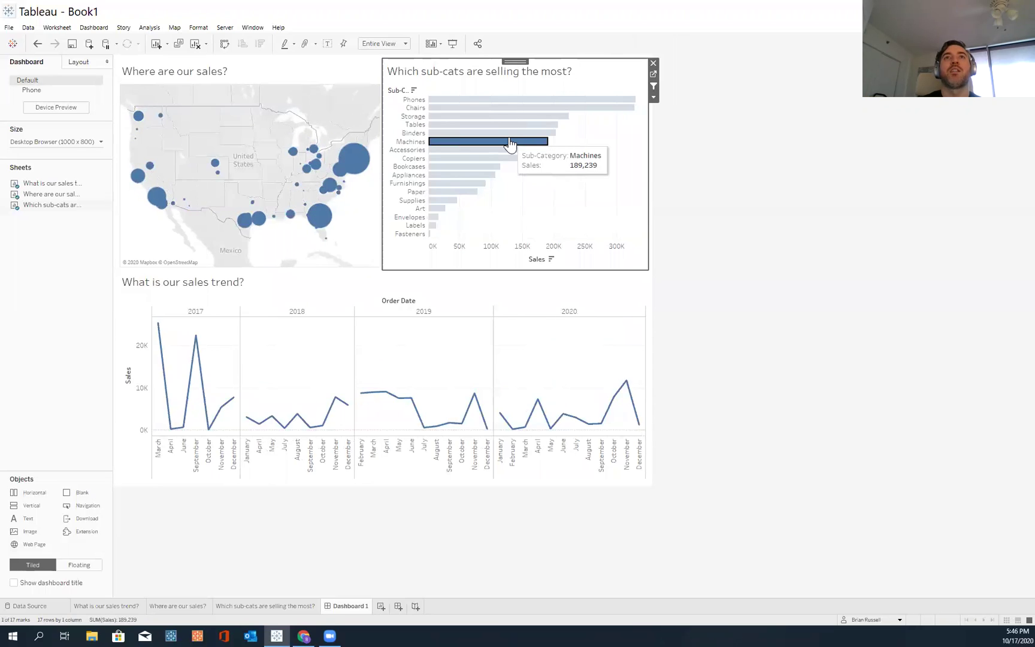
left_click(508, 143)
left_click(474, 167)
left_click(467, 184)
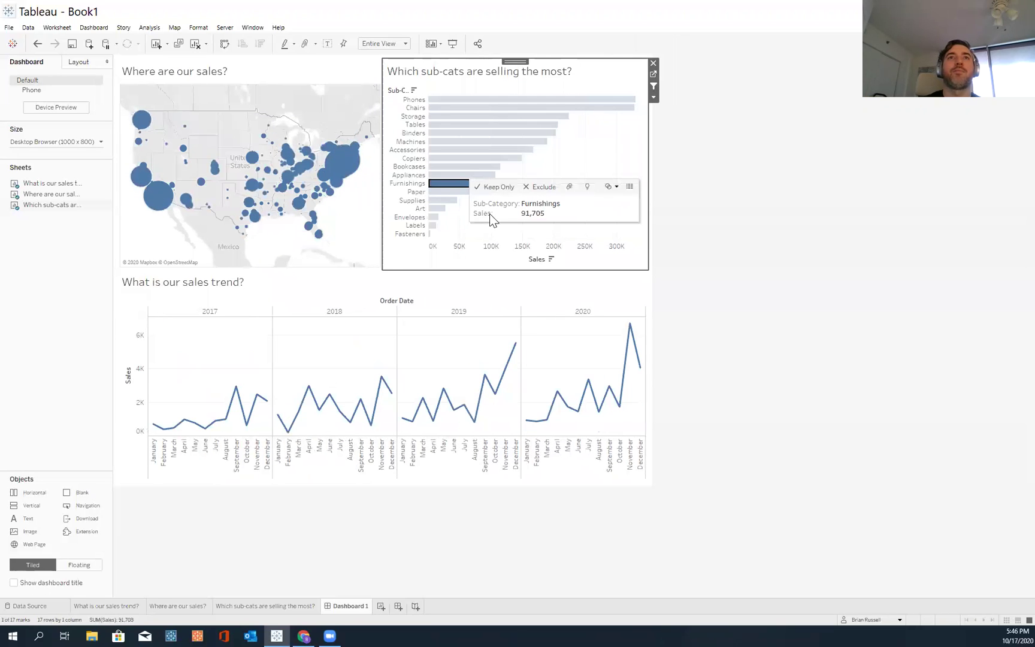
left_click(502, 202)
left_click_drag(502, 202, 460, 150)
left_click(541, 206)
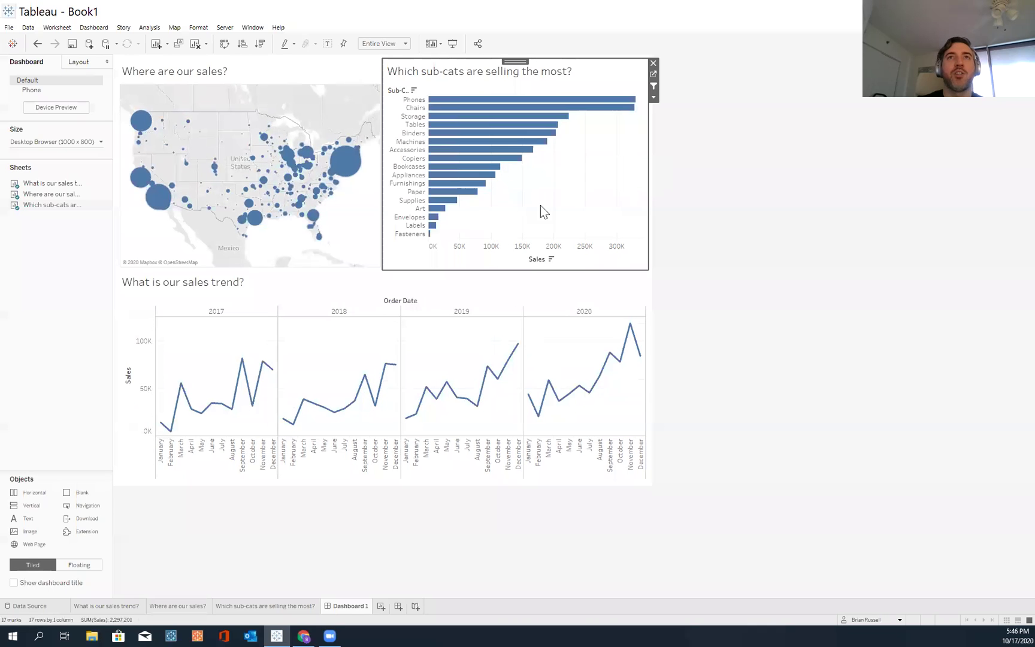
Step: Filter the map and trend by Accessories, Furnishings and Supplies one after another, and deselect the bars
left_click(449, 151)
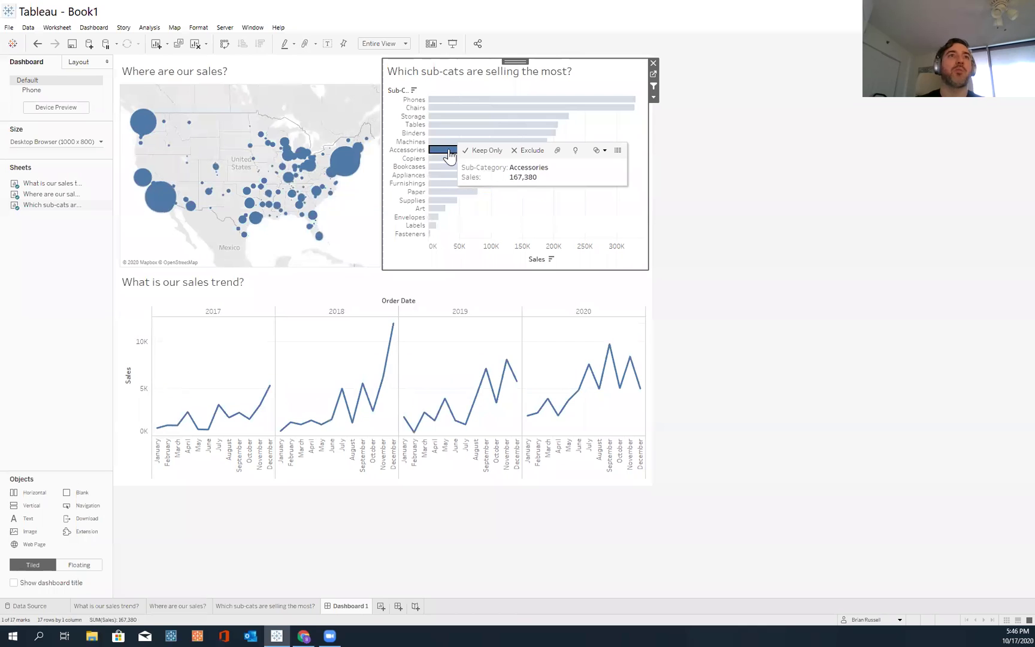
left_click(438, 184)
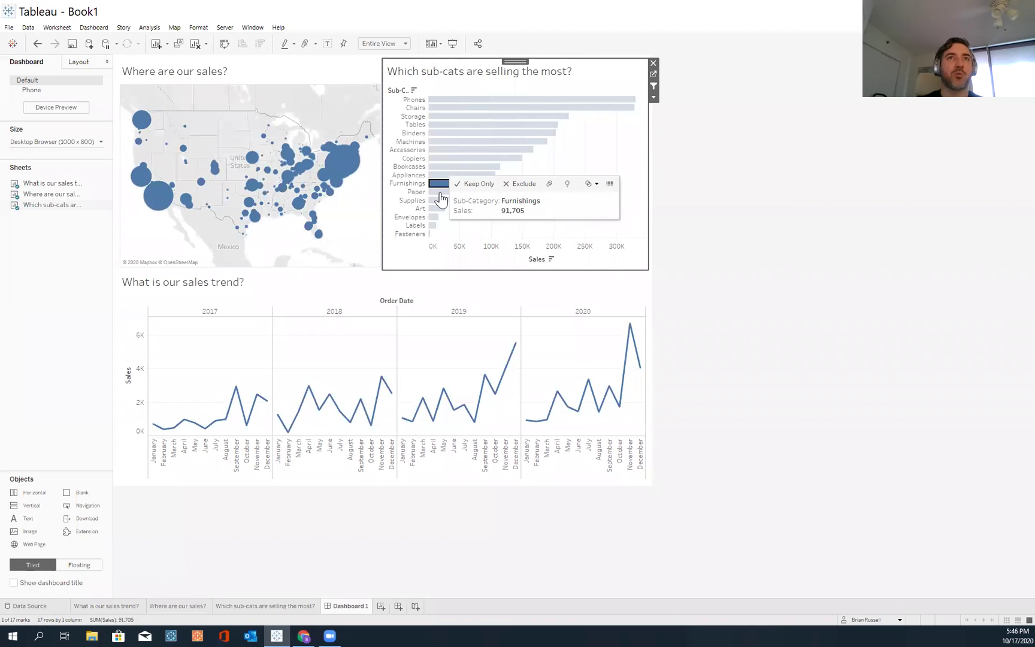
left_click(441, 200)
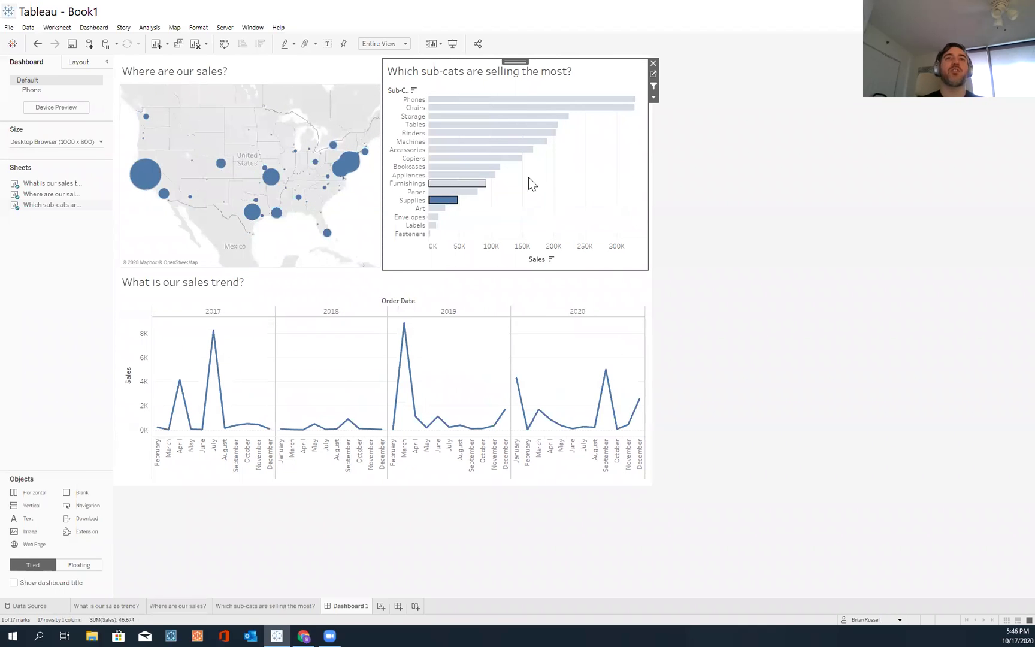
left_click(567, 177)
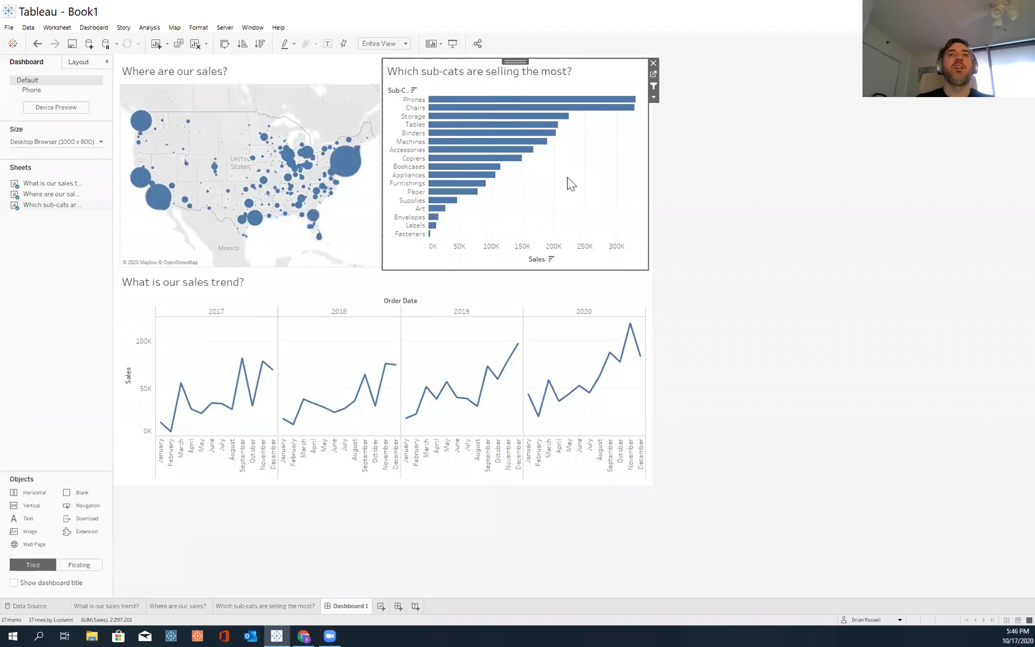
Step: Set the dashboard size to Automatic and clear the city selection on the sales map
left_click(80, 143)
left_click(89, 157)
left_click(90, 175)
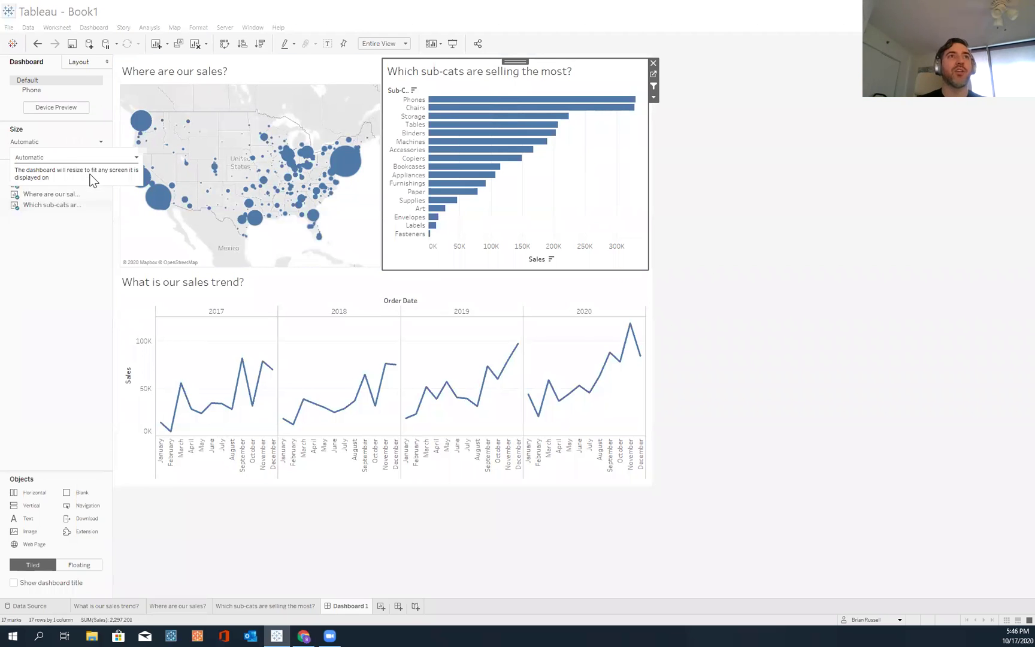
left_click(481, 234)
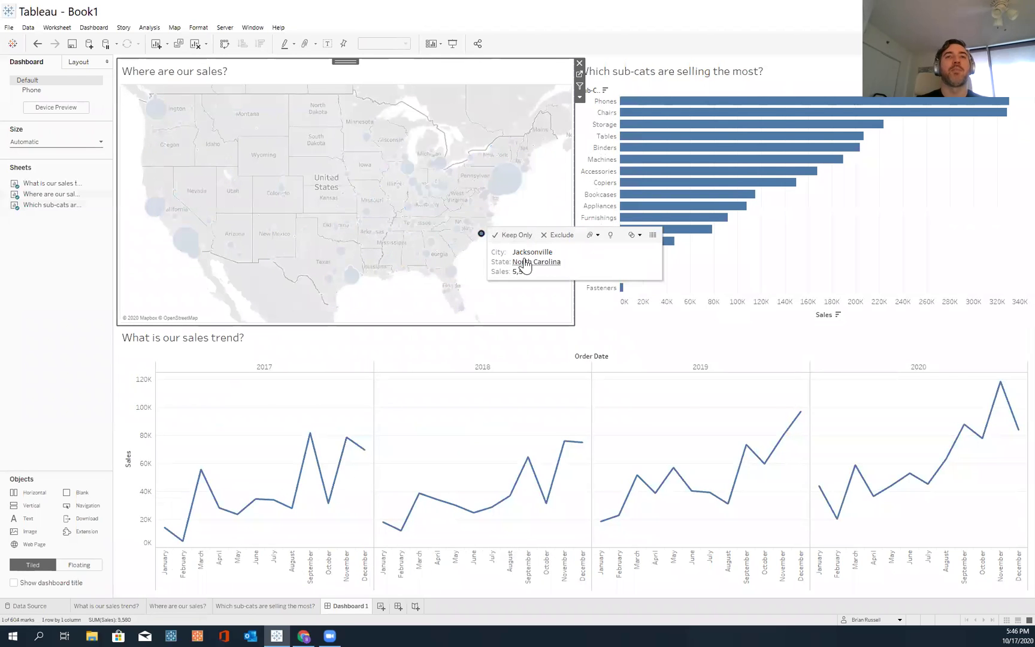
left_click(536, 180)
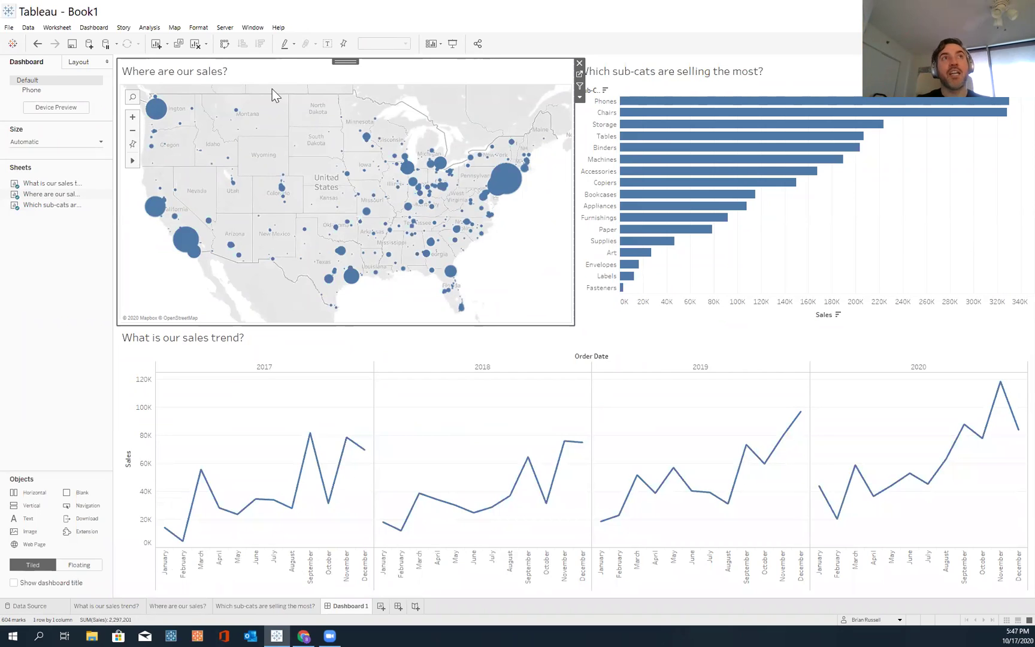
Step: Look over the options for saving and exporting the workbook
left_click(9, 28)
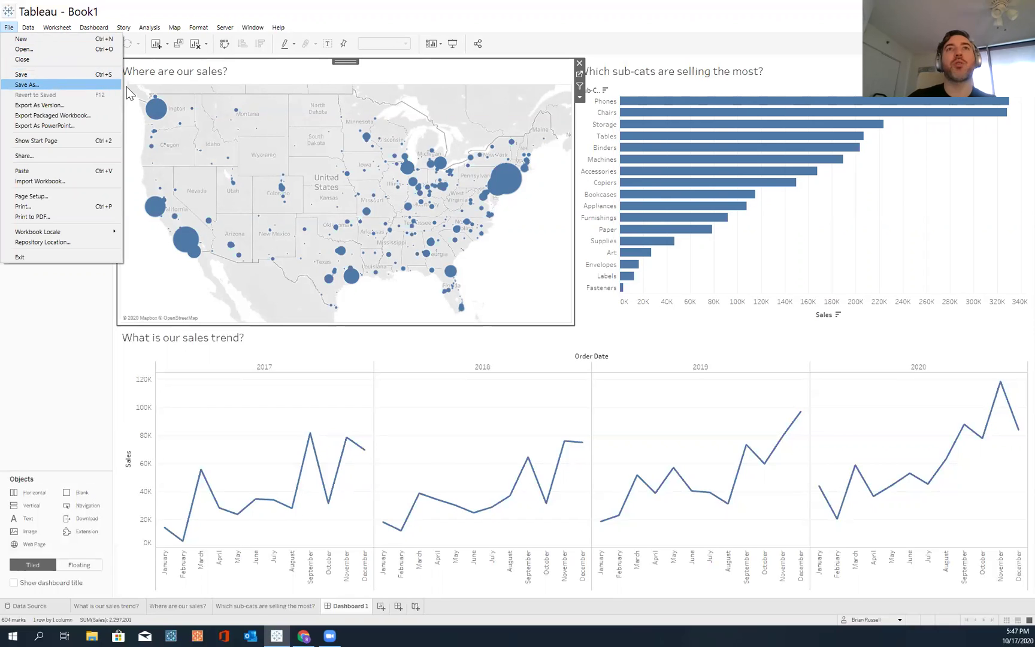
left_click(327, 126)
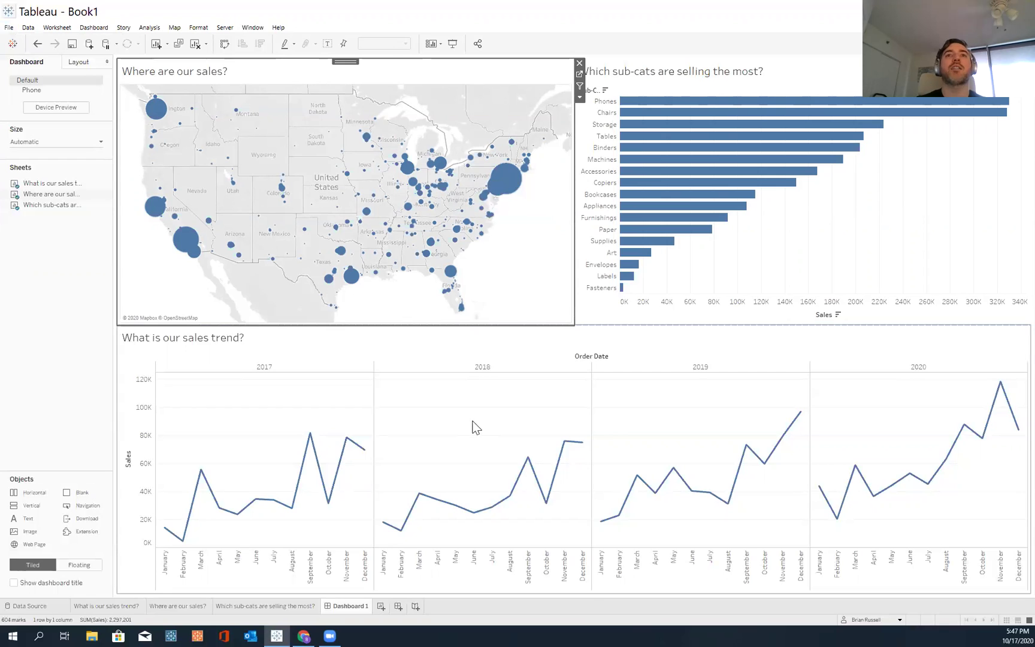
Step: Go from the dashboard to the sales trend worksheet
left_click(508, 446)
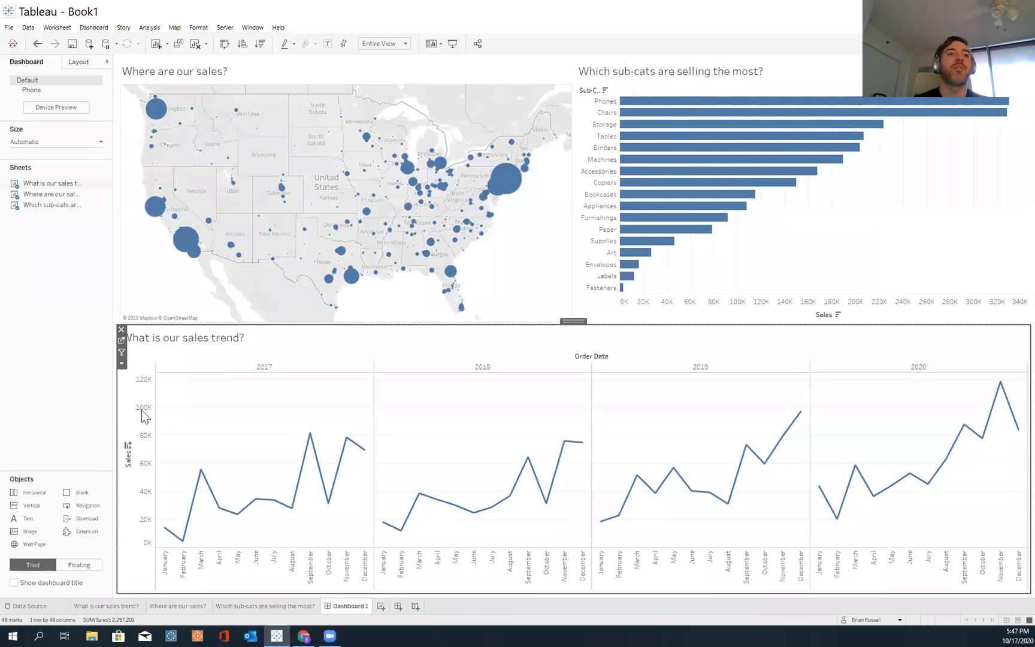
left_click(108, 606)
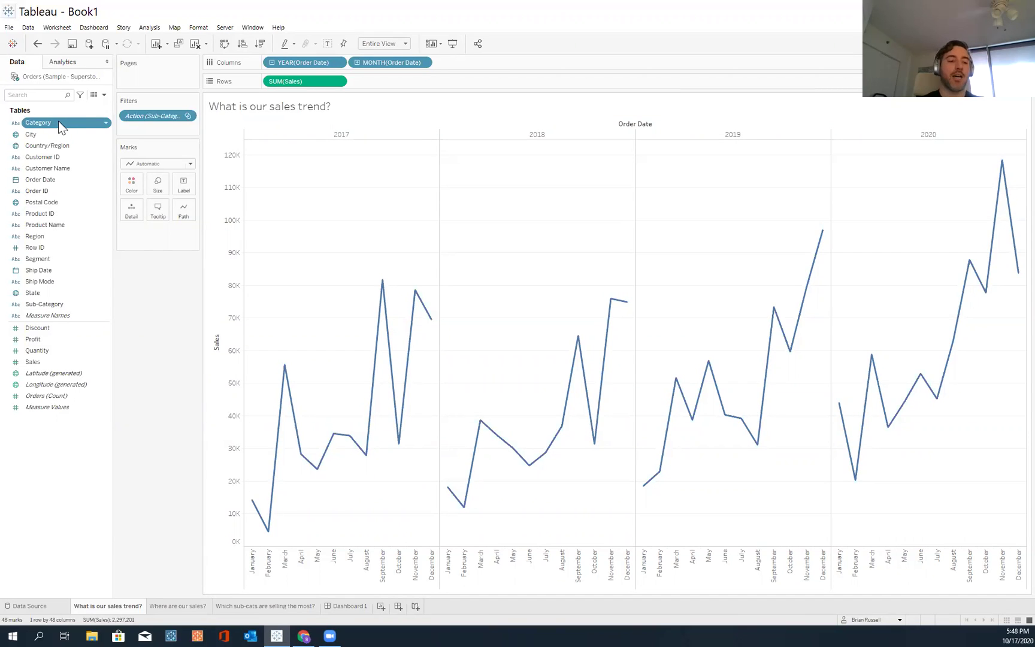
Step: Split the sales trend into separate rows by Category, placed ahead of the Sales measure
left_click_drag(58, 123, 219, 239)
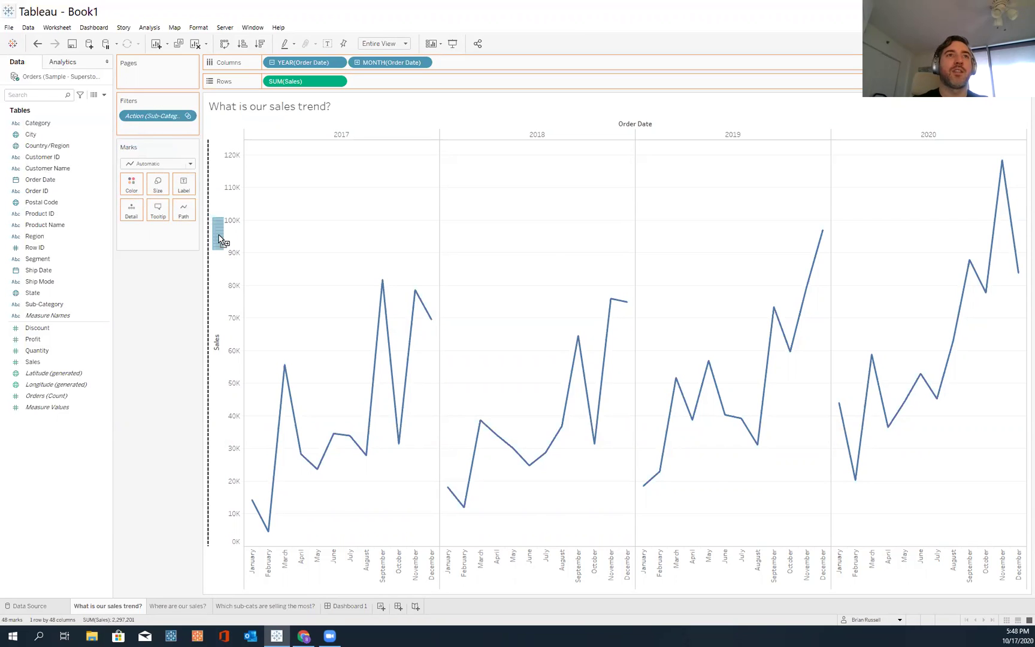
left_click_drag(220, 240, 220, 241)
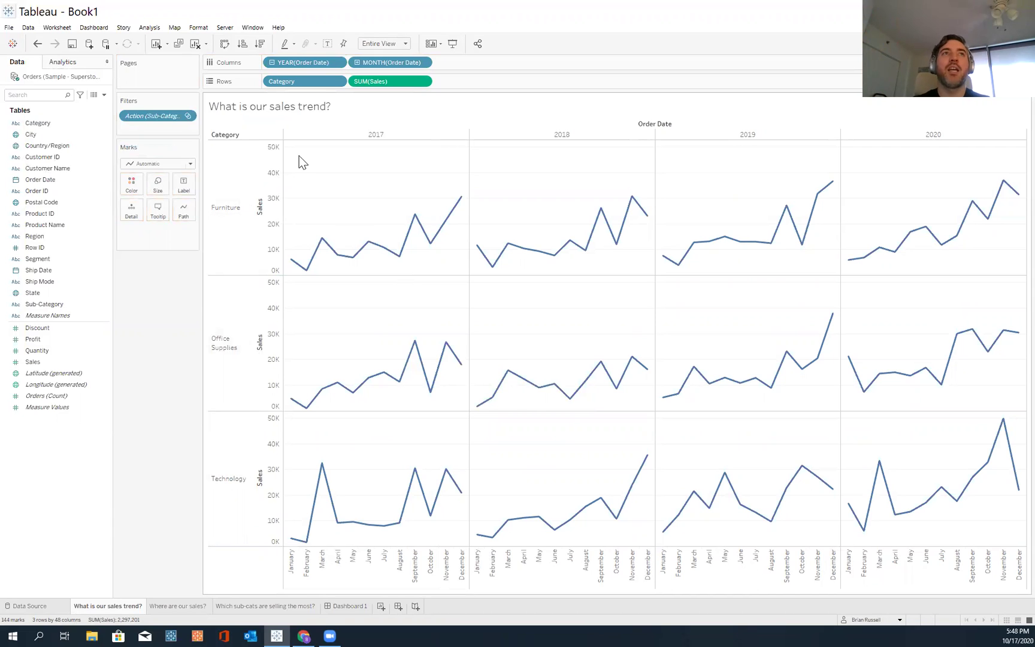
left_click(70, 64)
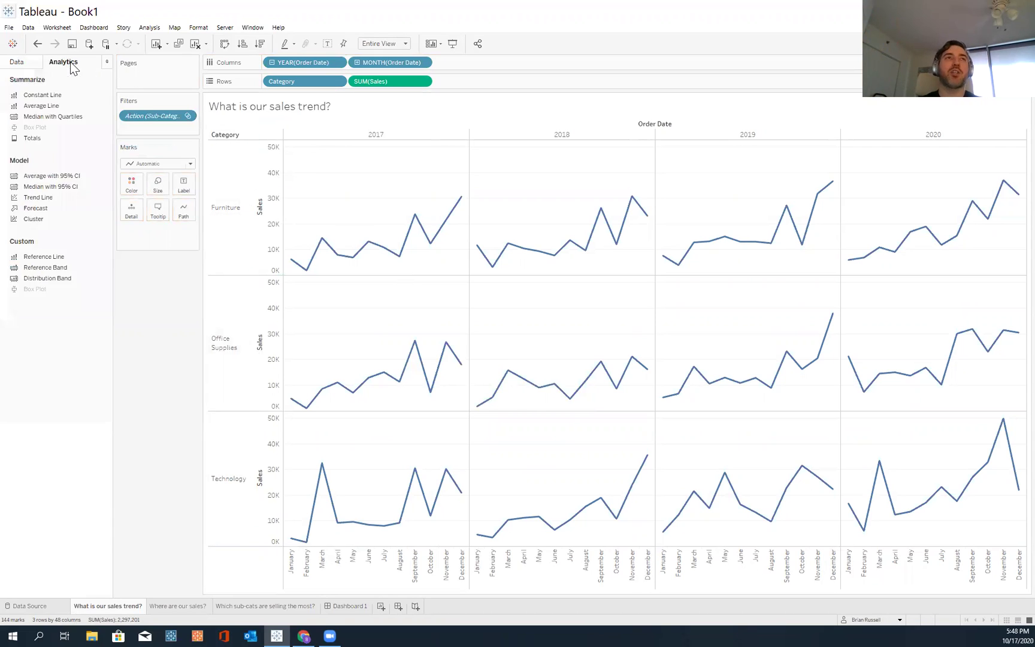
left_click(17, 65)
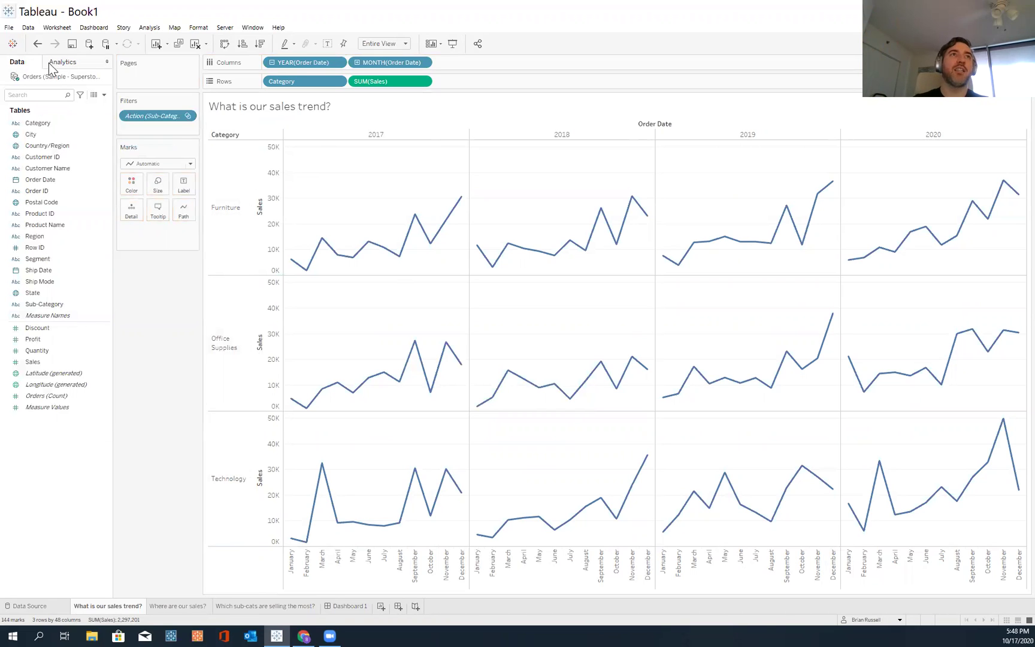
key("ctrl")
key("ctrl")
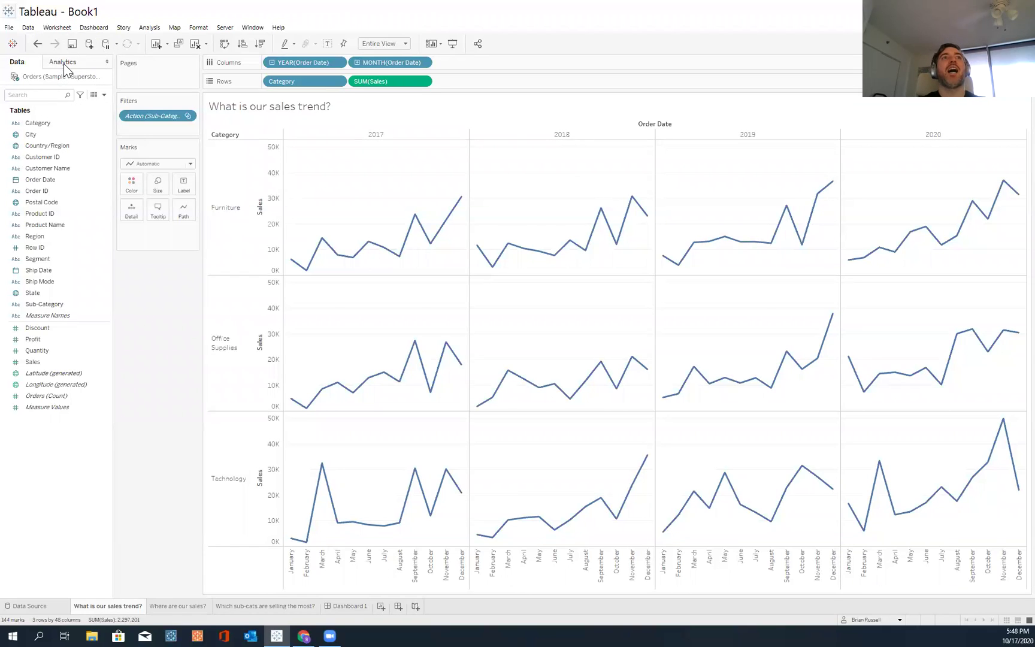
Step: Try a forecast and linear trend lines on the category sales charts, and undo both
left_click(65, 62)
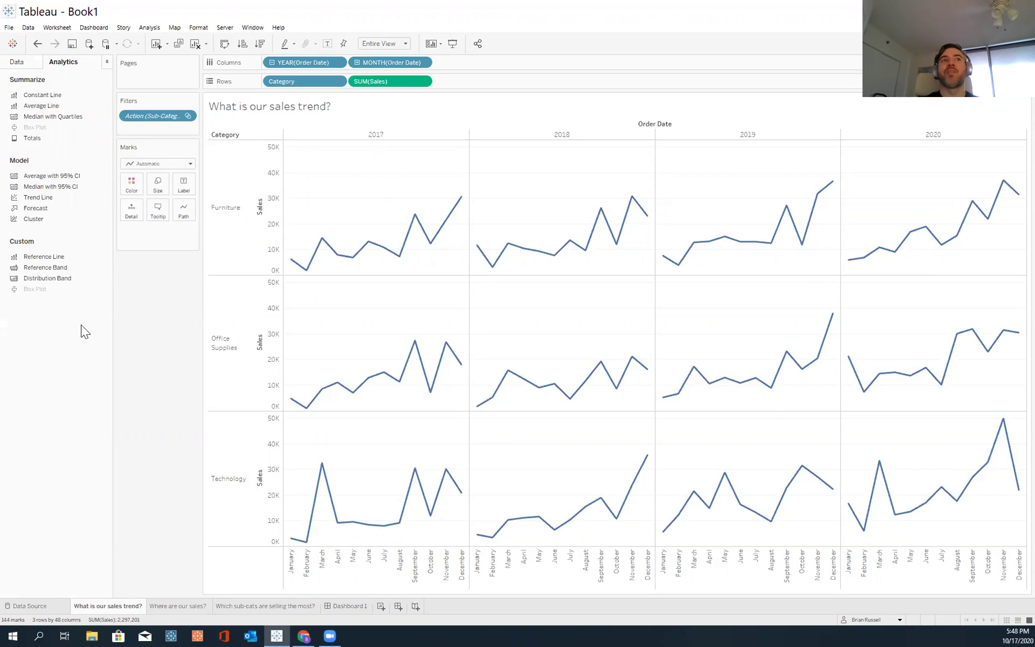
left_click_drag(63, 211, 298, 149)
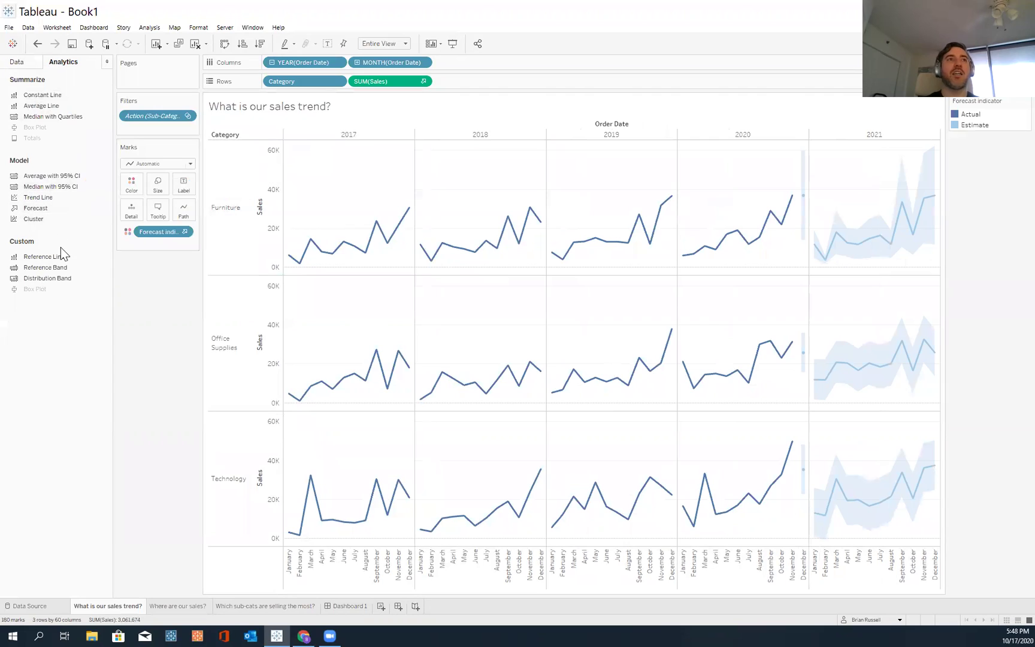
left_click_drag(54, 196, 316, 138)
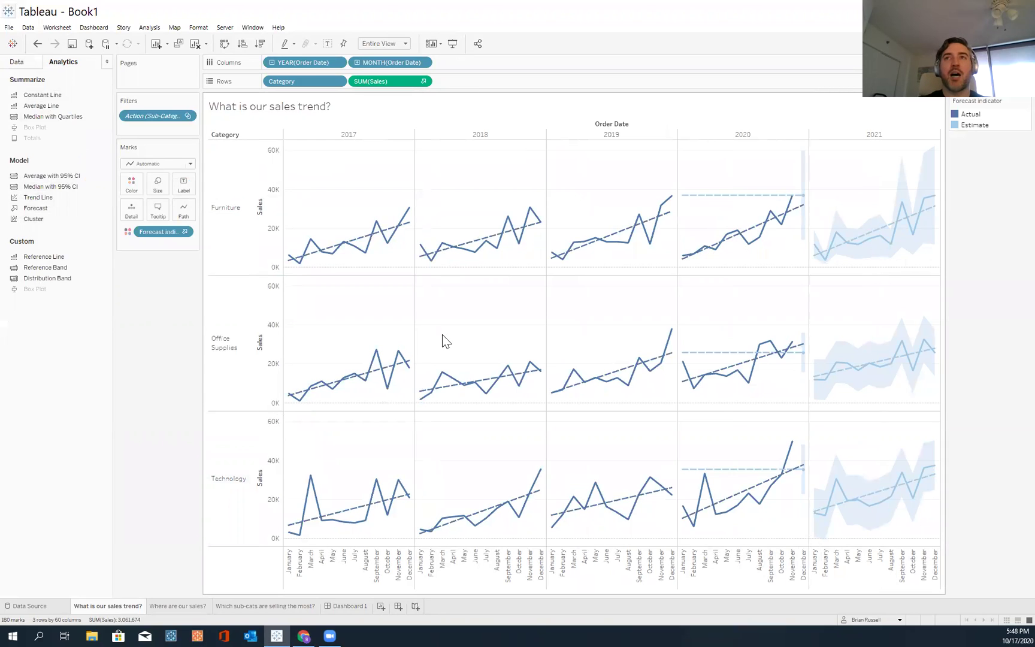
key("ctrl+z")
key("ctrl+z")
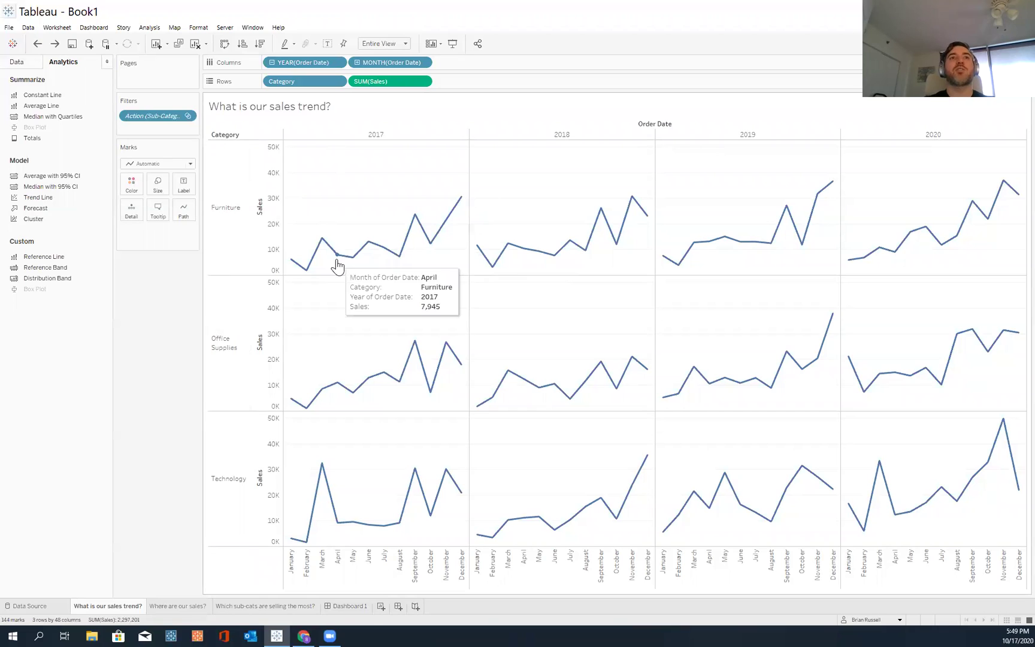
Step: Add average lines to the category sales charts at table, pane and cell scope
left_click_drag(39, 108, 318, 130)
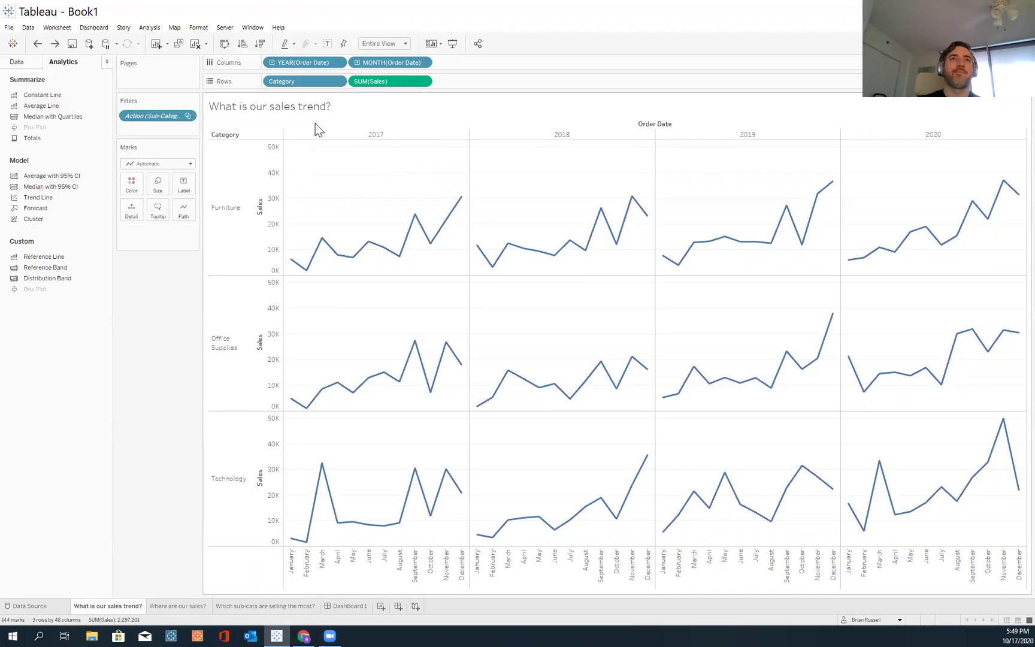
left_click_drag(58, 111, 335, 132)
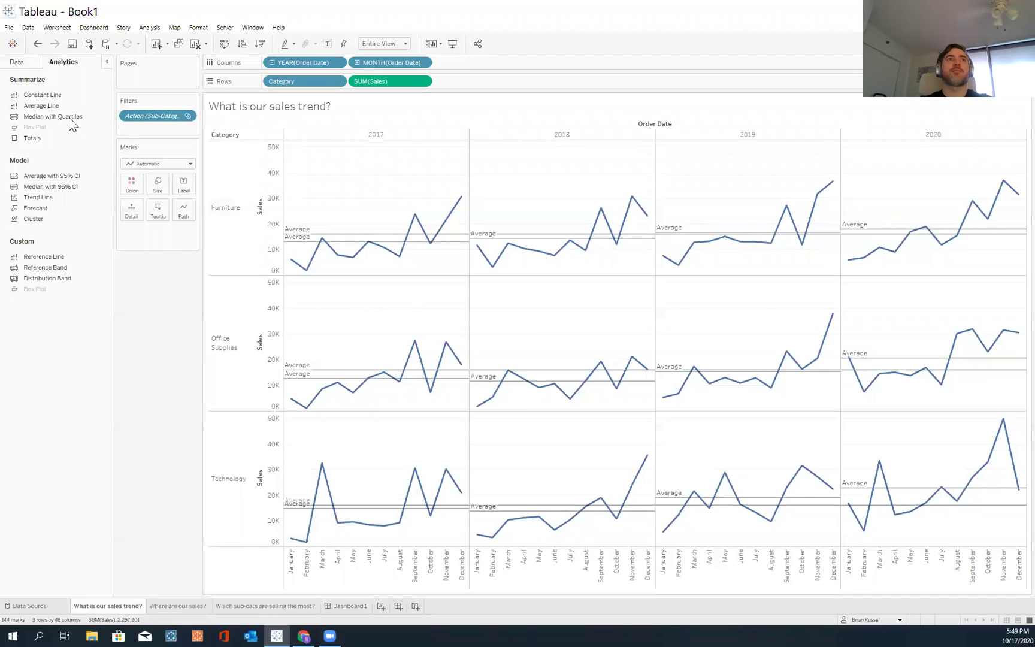
left_click_drag(57, 105, 375, 139)
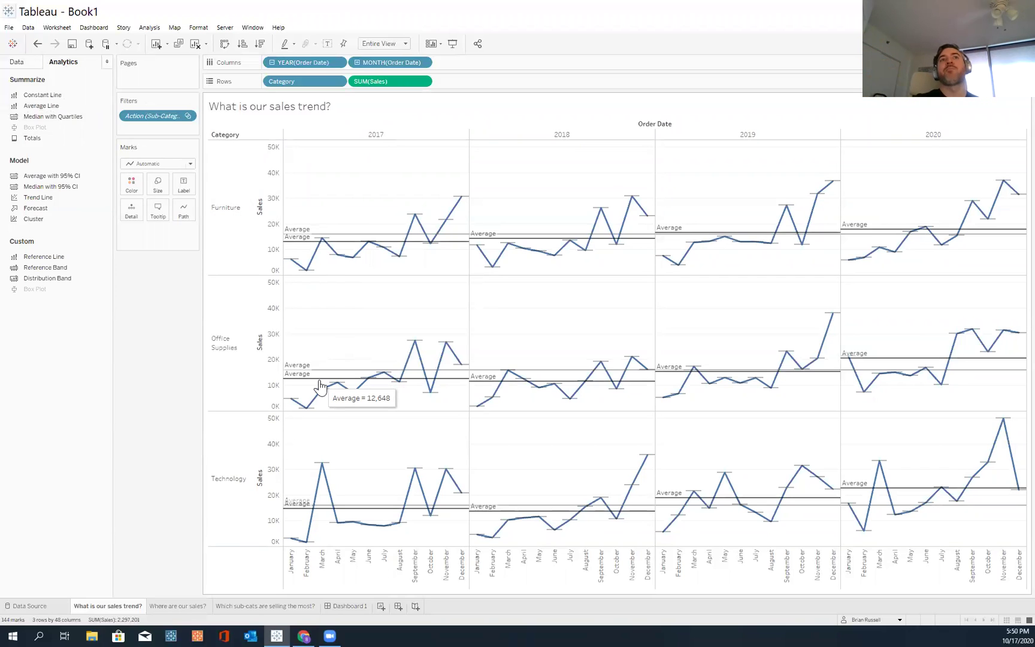
Step: Remove the cell, table and pane average lines from the sales charts
mouse_move(340, 238)
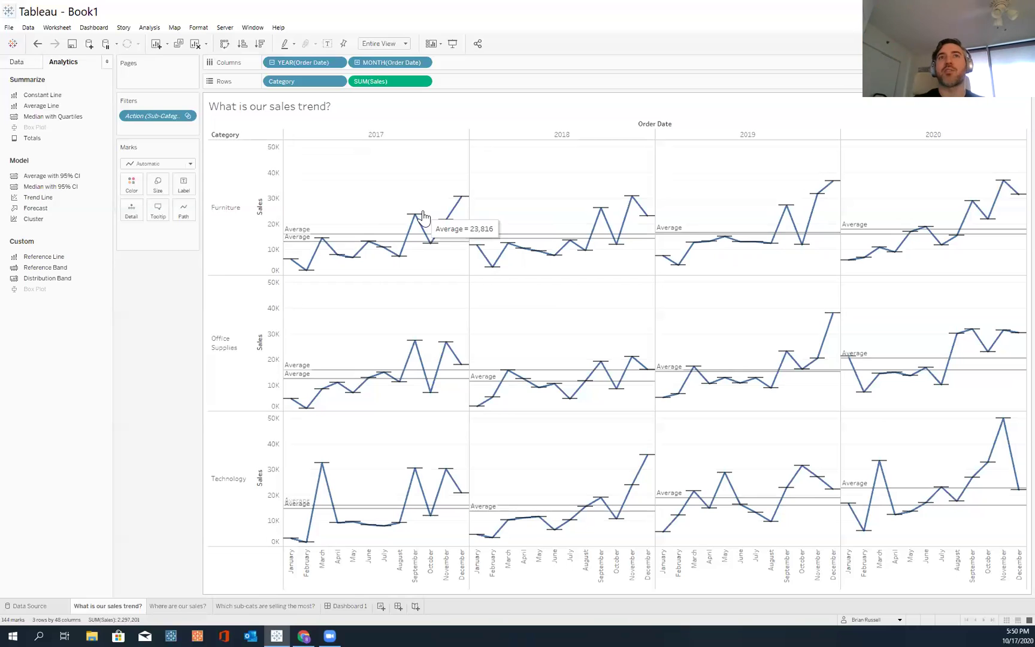
left_click_drag(423, 217, 545, 7)
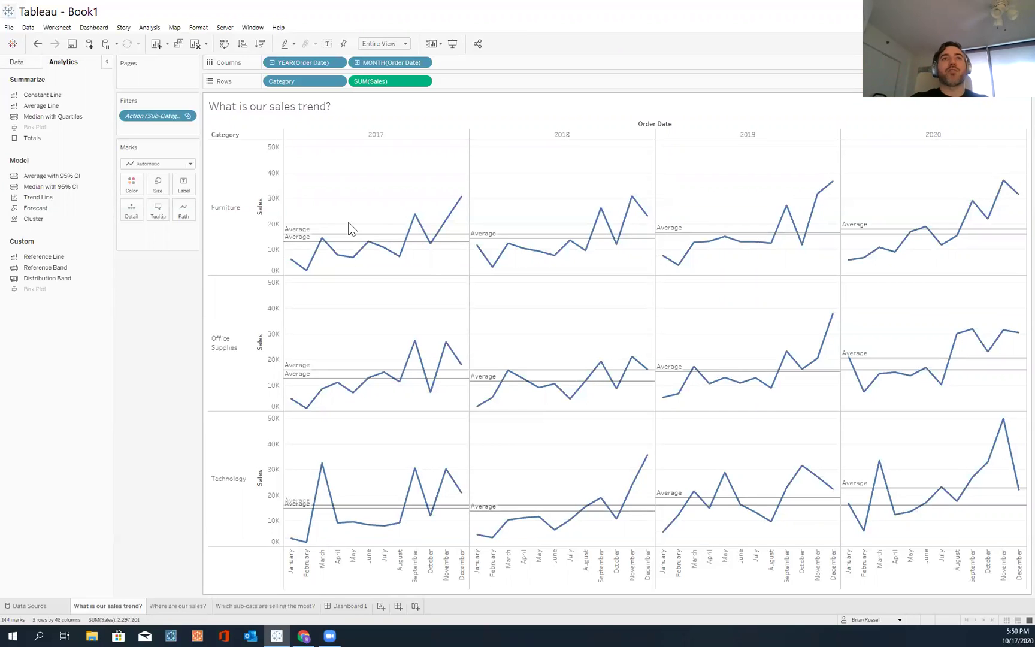
left_click_drag(352, 231, 126, 333)
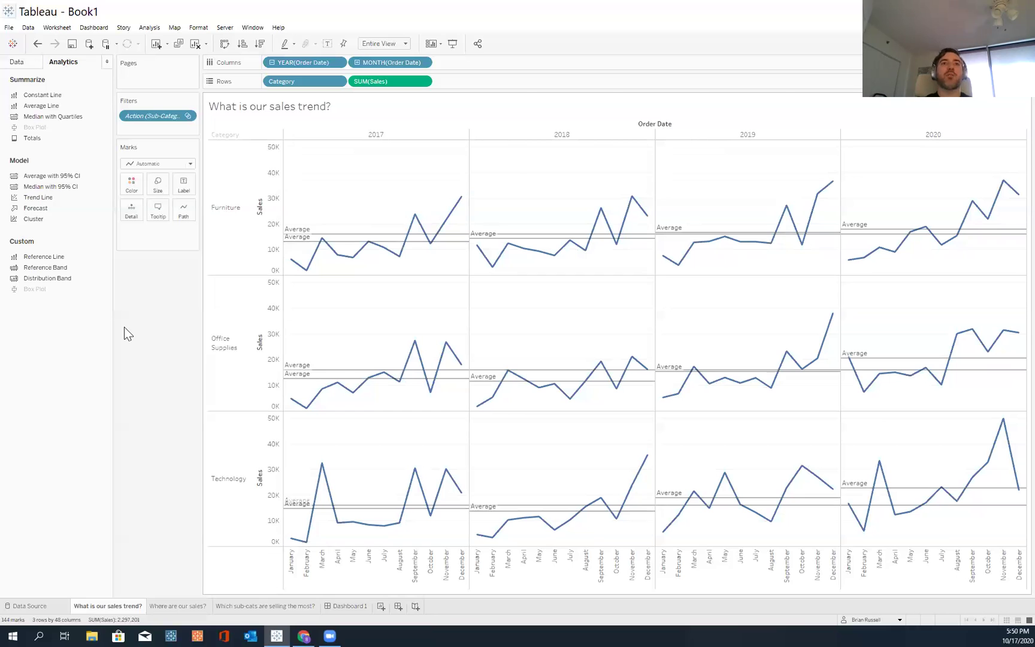
left_click_drag(344, 242, 91, 333)
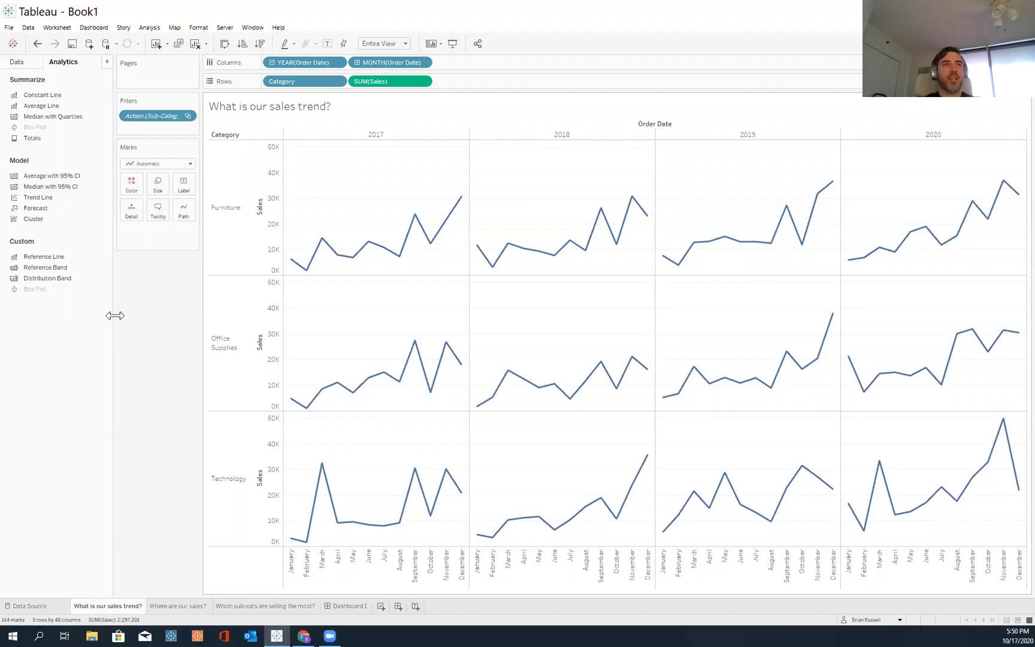
Step: Add a per-pane average line to the sales charts and set its label to Value
left_click_drag(45, 108, 337, 137)
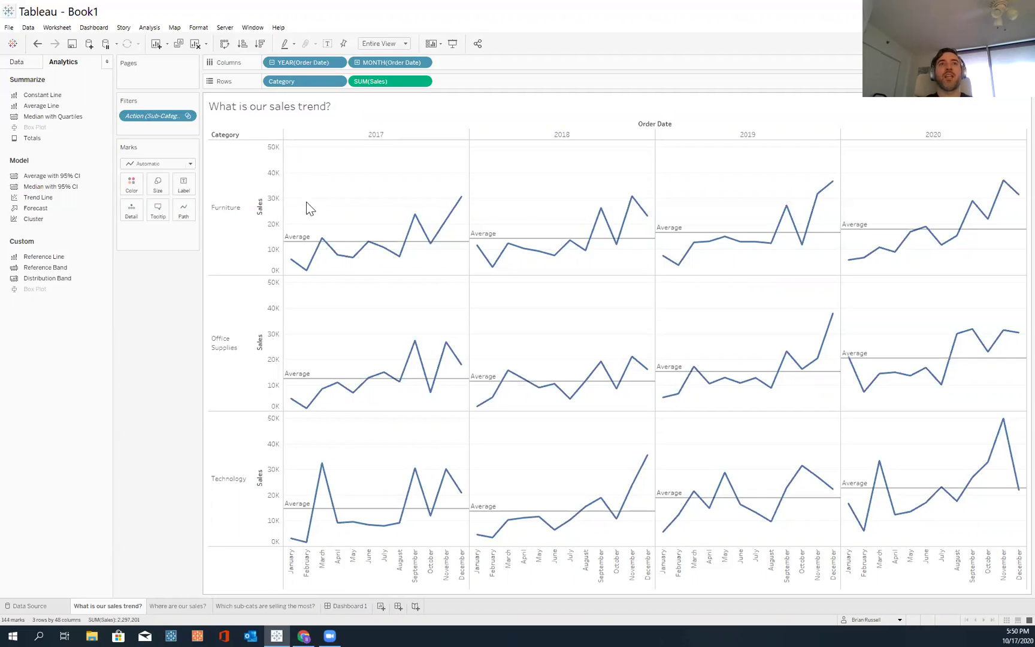
left_click(301, 243)
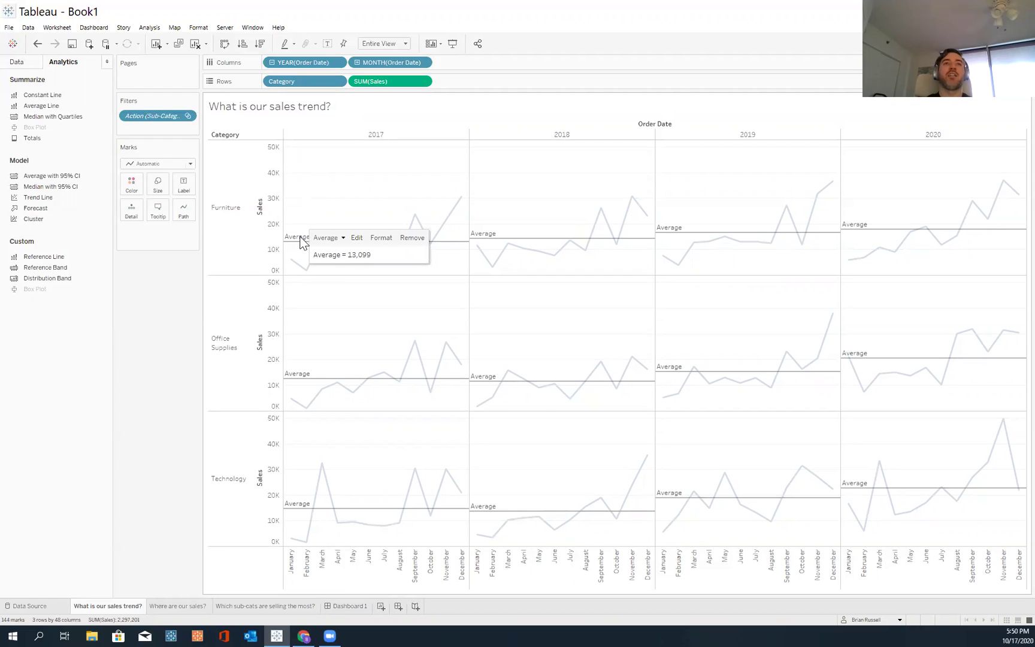
left_click(357, 243)
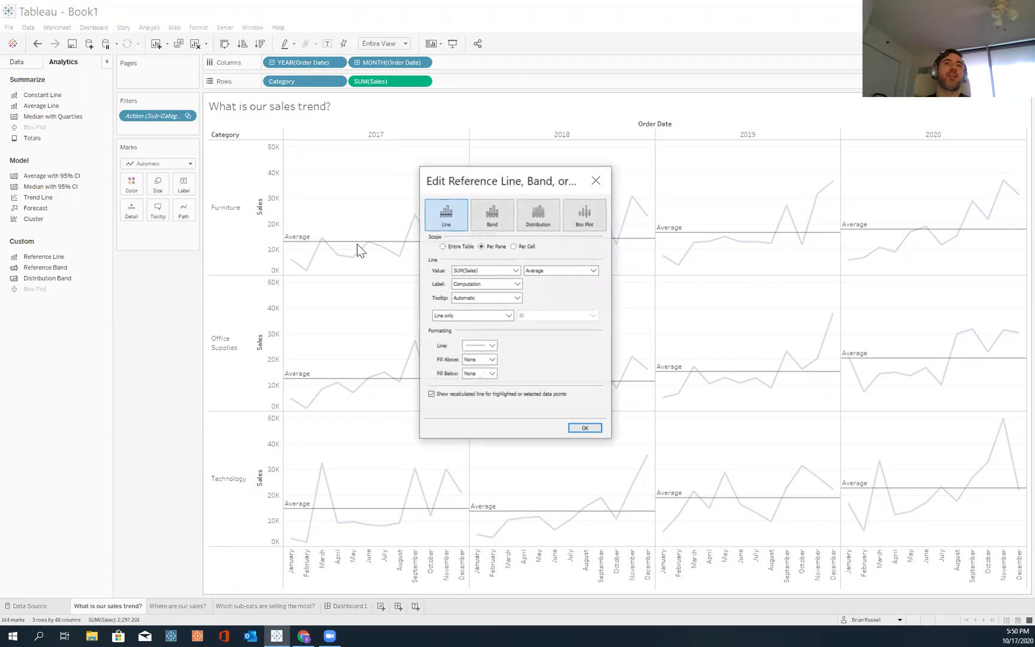
left_click(472, 284)
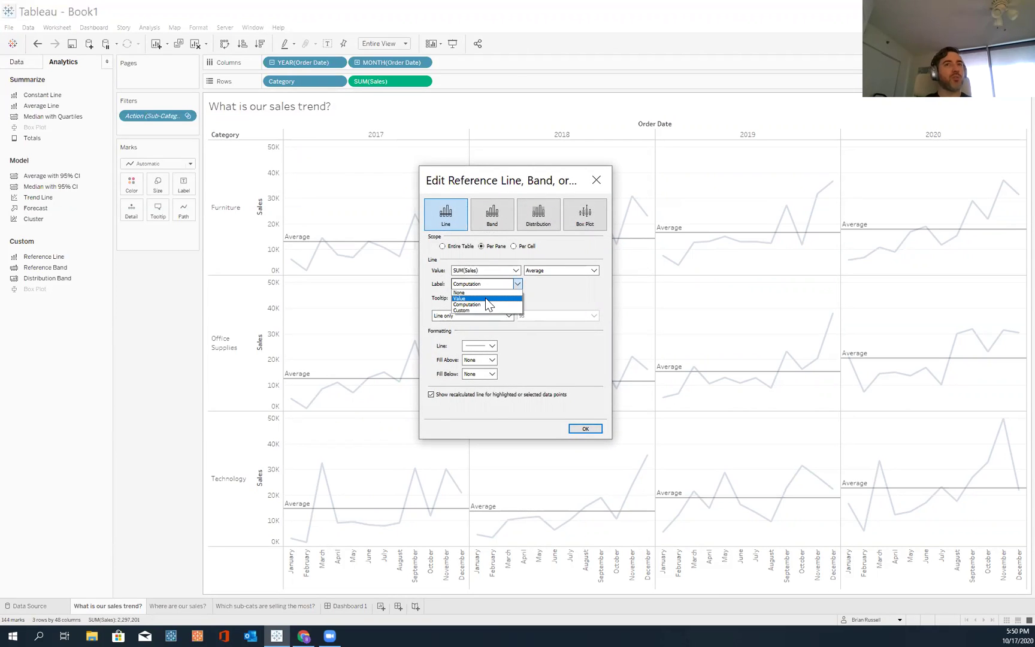
left_click(485, 298)
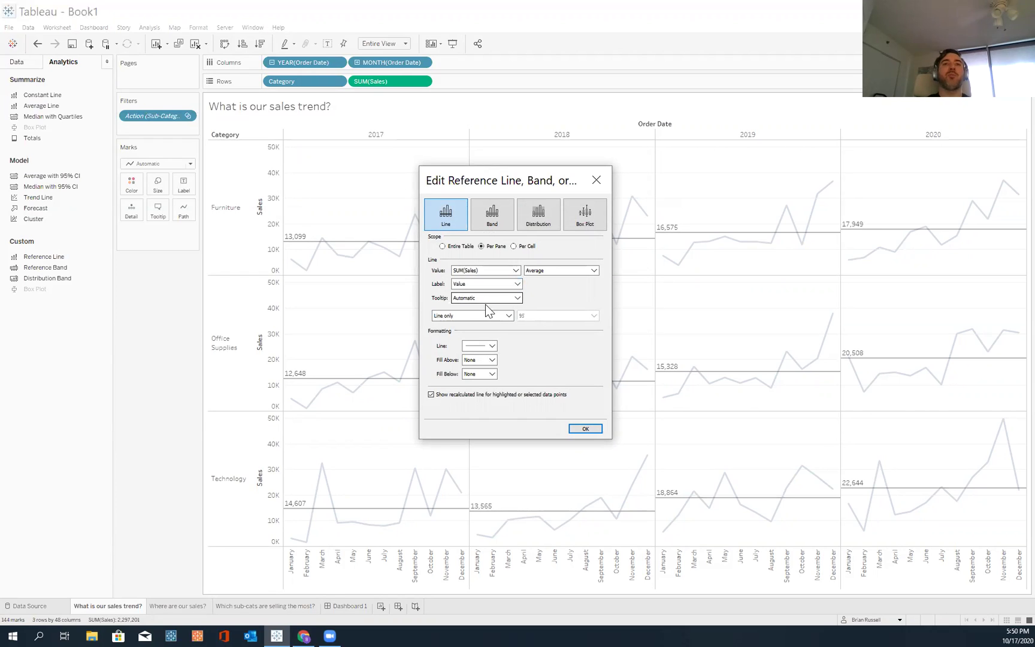
Step: Fill the area below the average line with a very light grey, leaving the area above unfilled
left_click(492, 360)
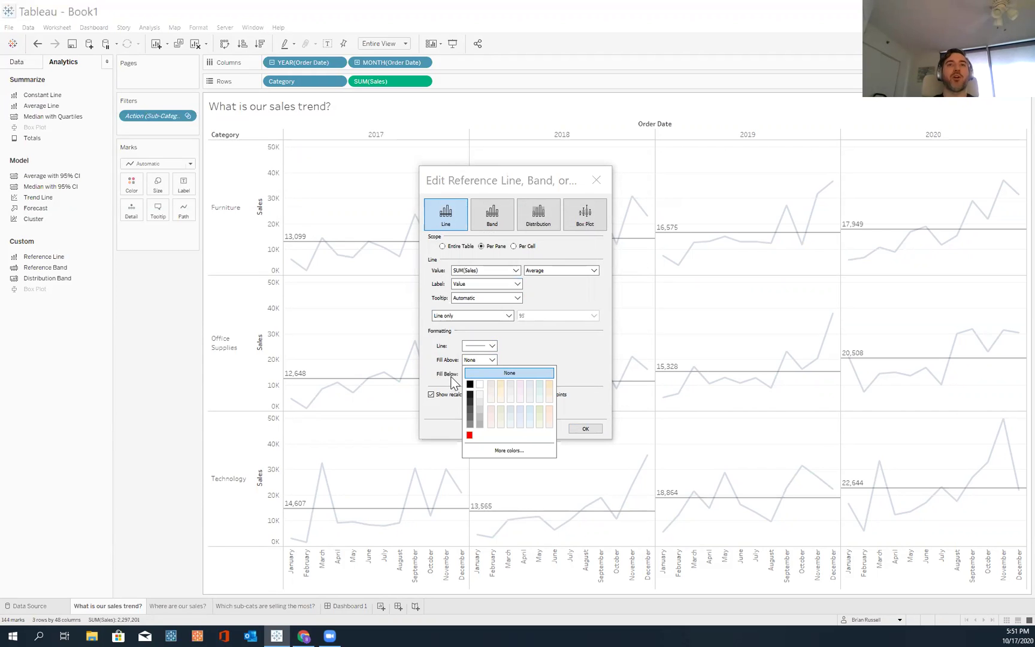
left_click(505, 369)
left_click(492, 373)
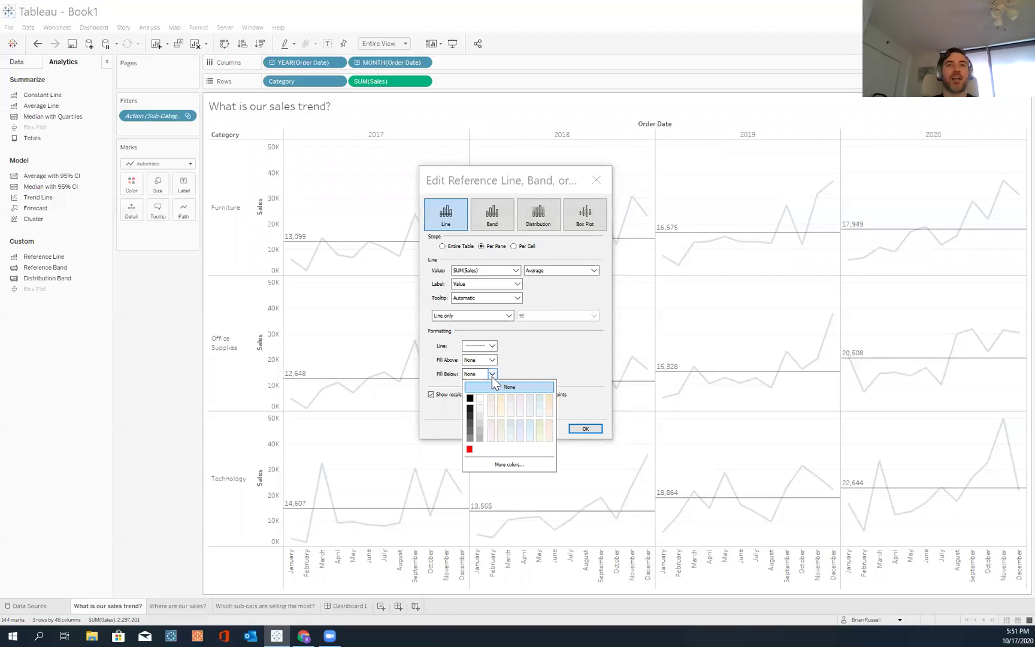
left_click(479, 419)
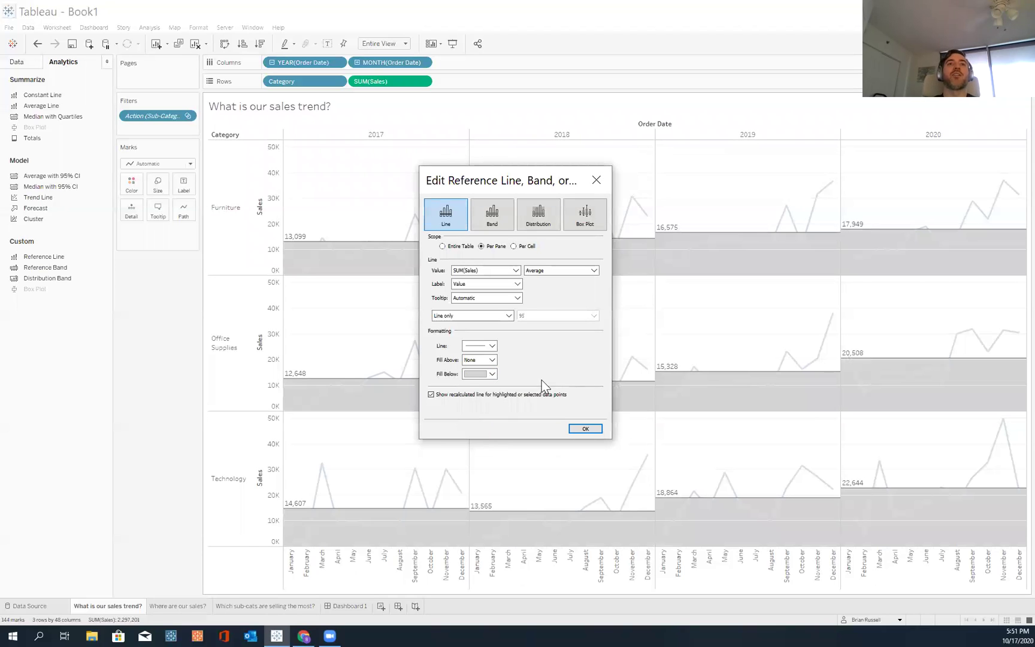
left_click(492, 376)
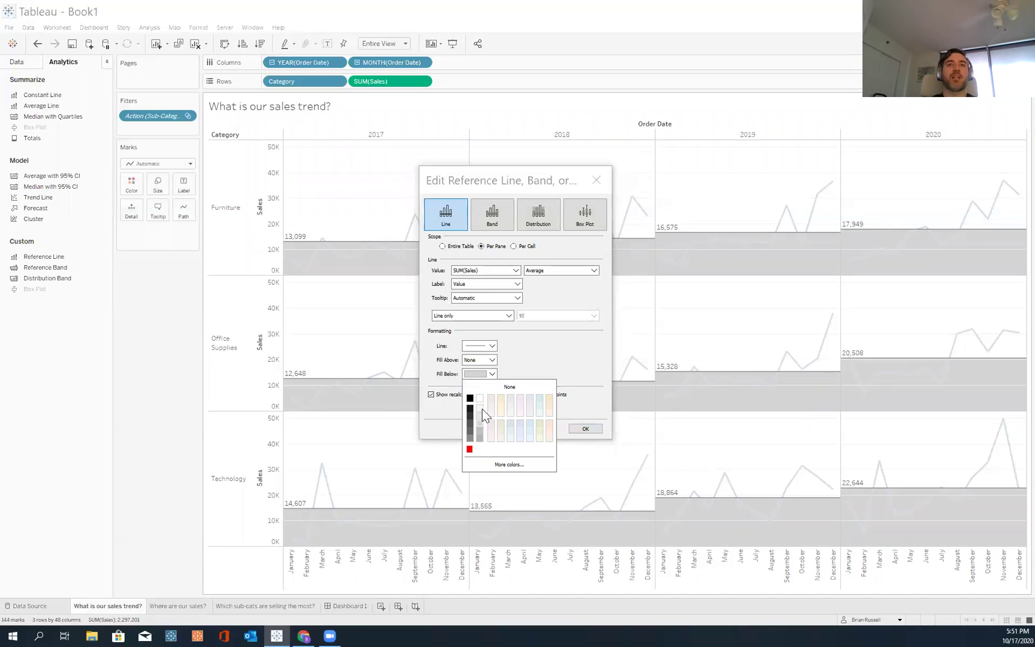
left_click(481, 410)
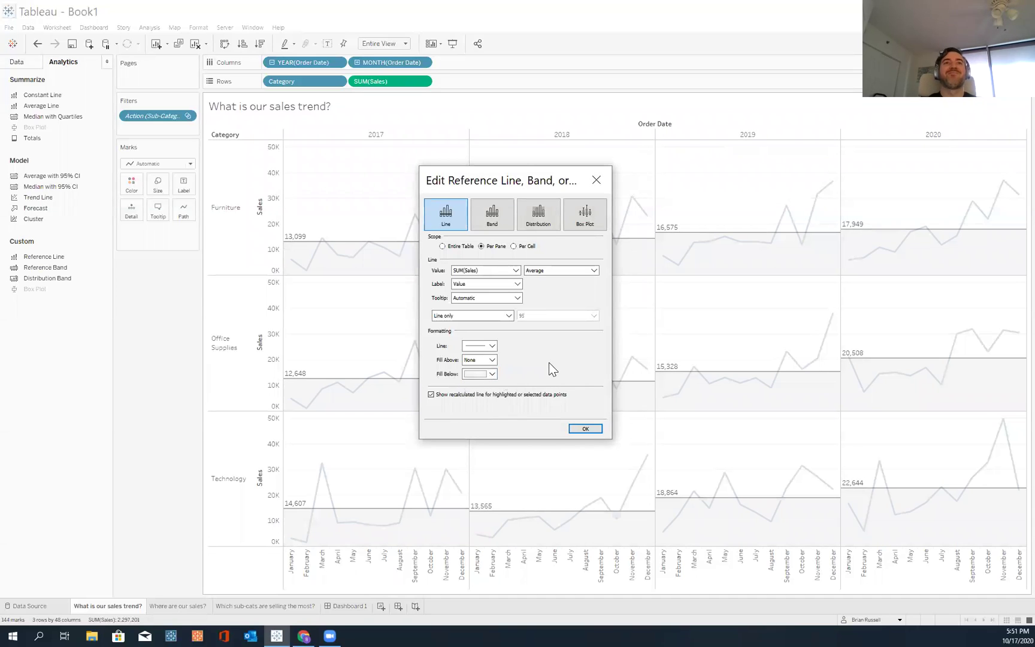
left_click(585, 428)
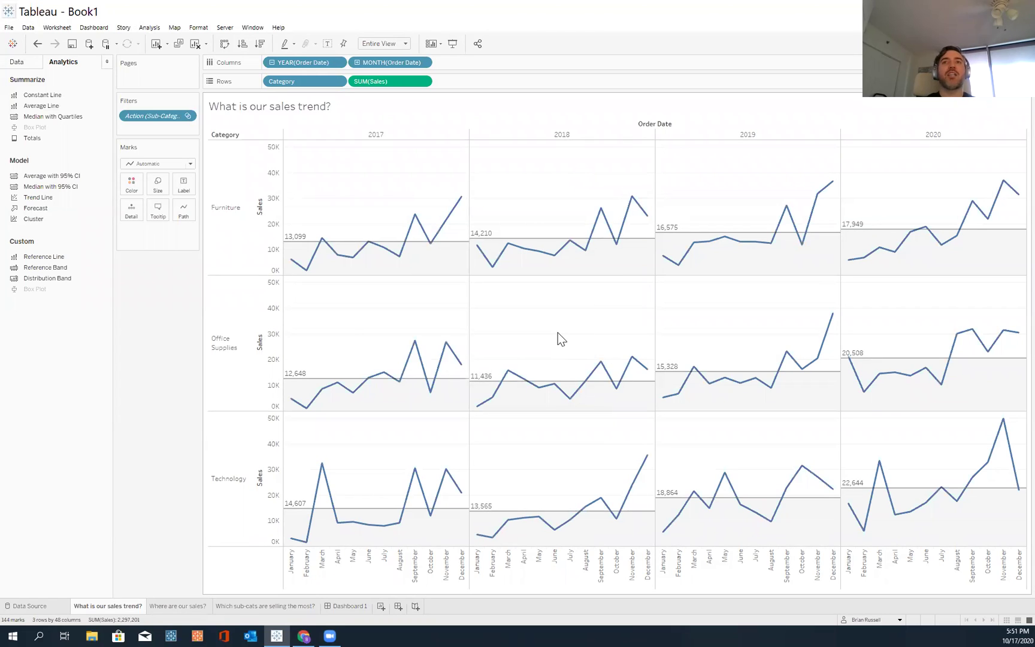
Step: Review the average line's label and fill settings, and compare Technology's monthly sales peaks with their averages
left_click(348, 242)
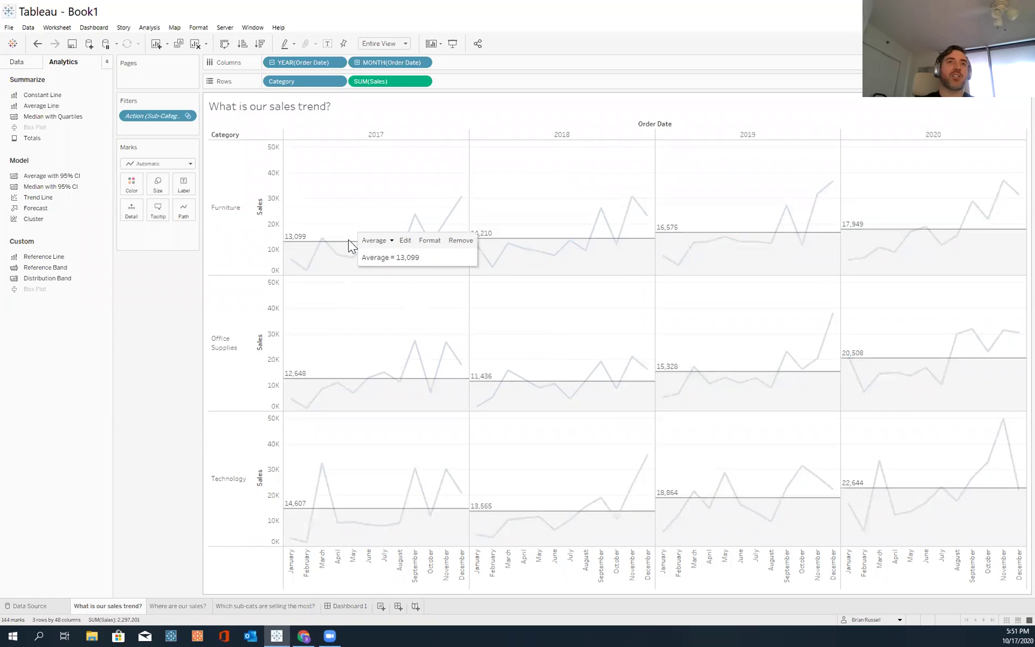
left_click(406, 240)
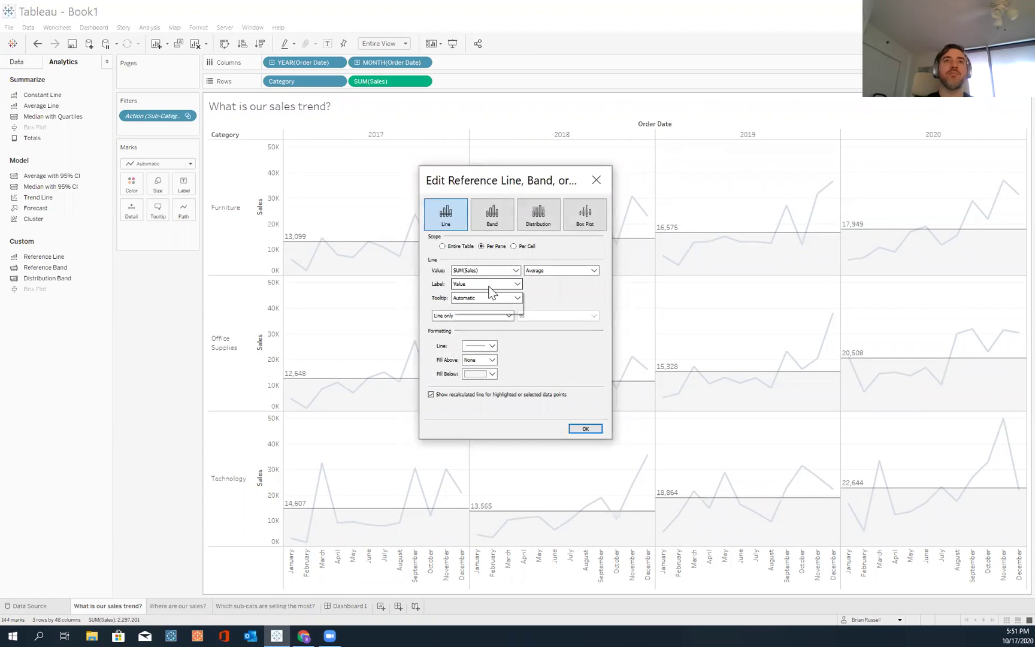
left_click(489, 285)
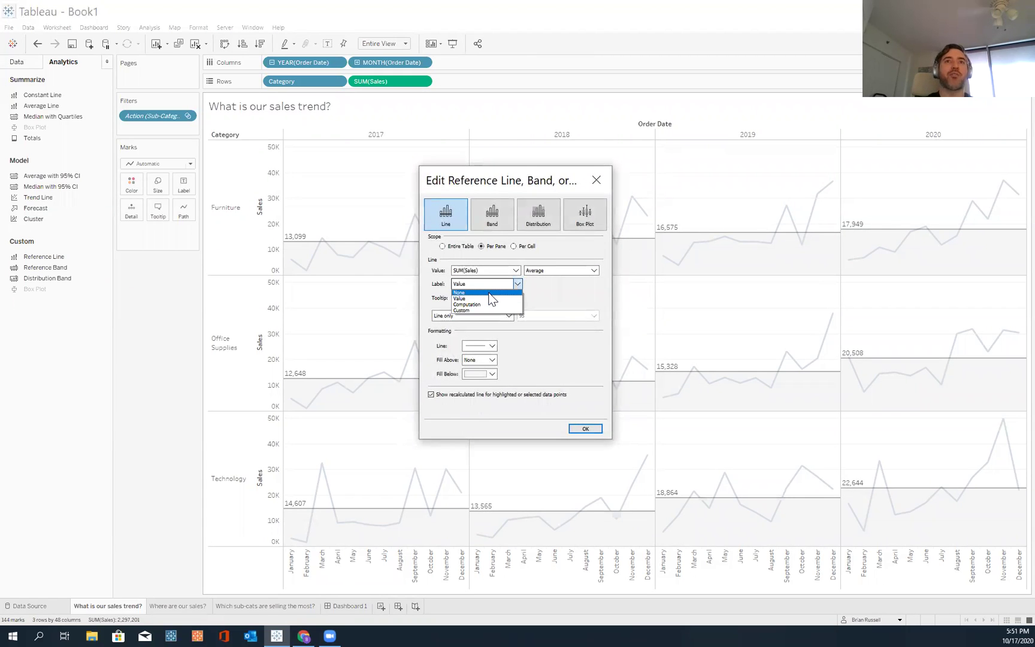
left_click(490, 298)
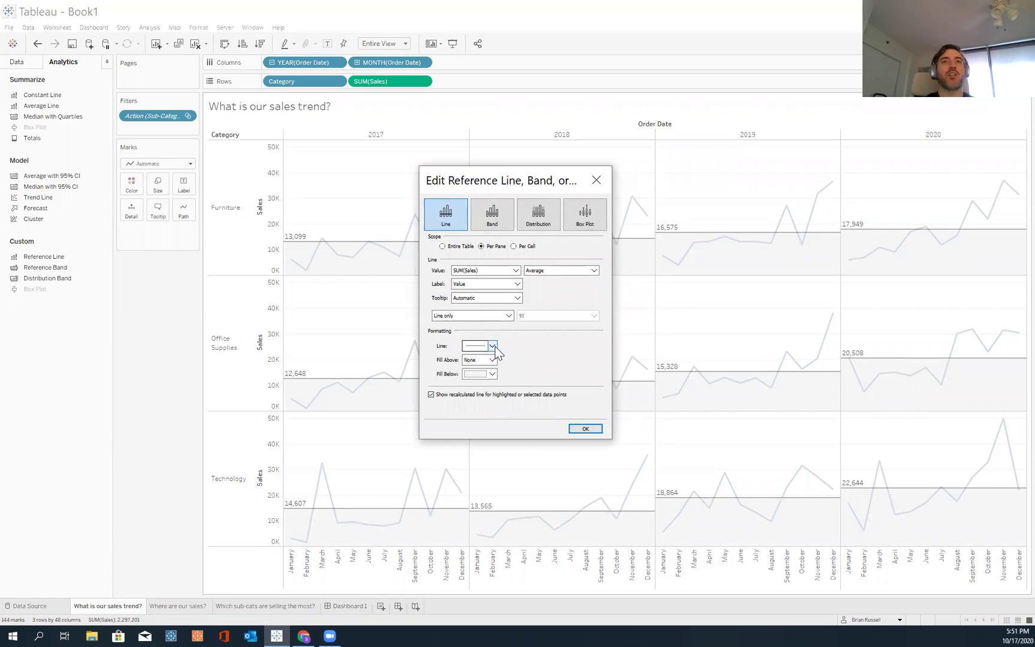
left_click(493, 373)
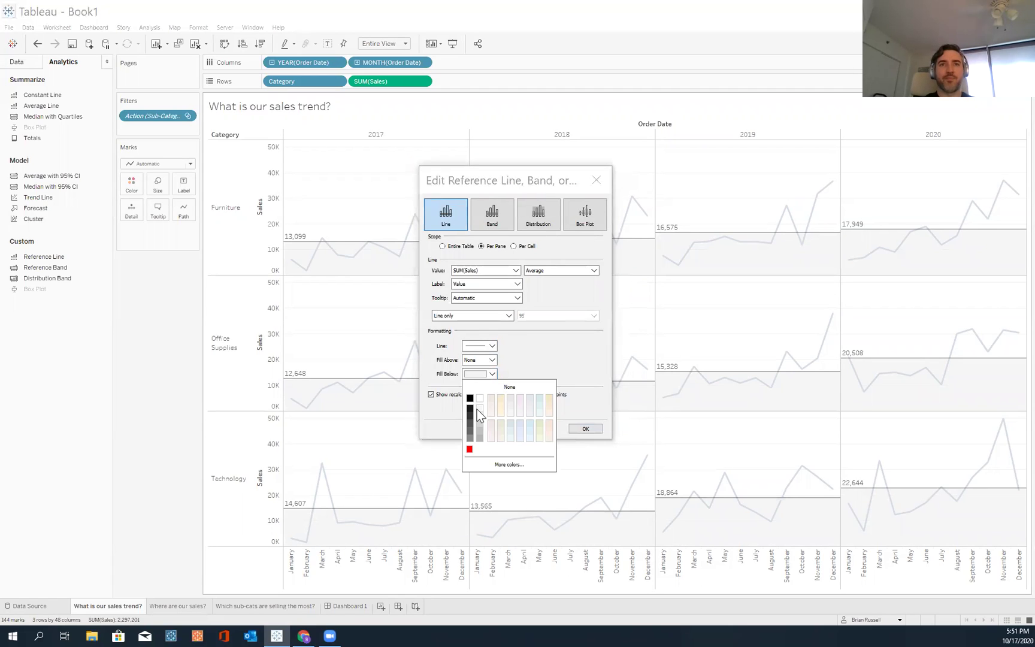
left_click(558, 369)
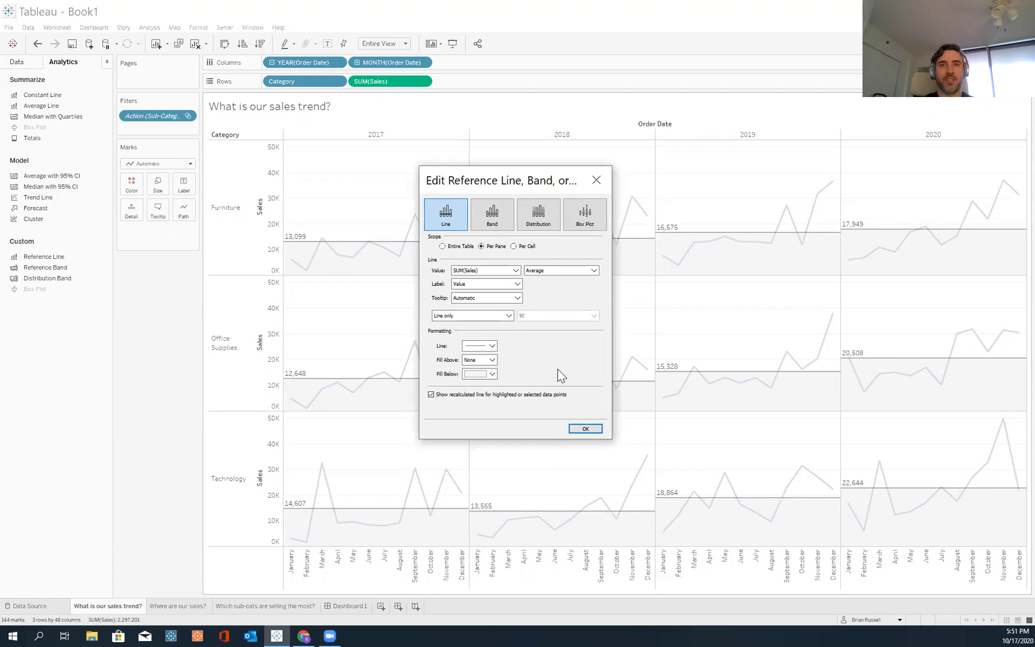
left_click(584, 429)
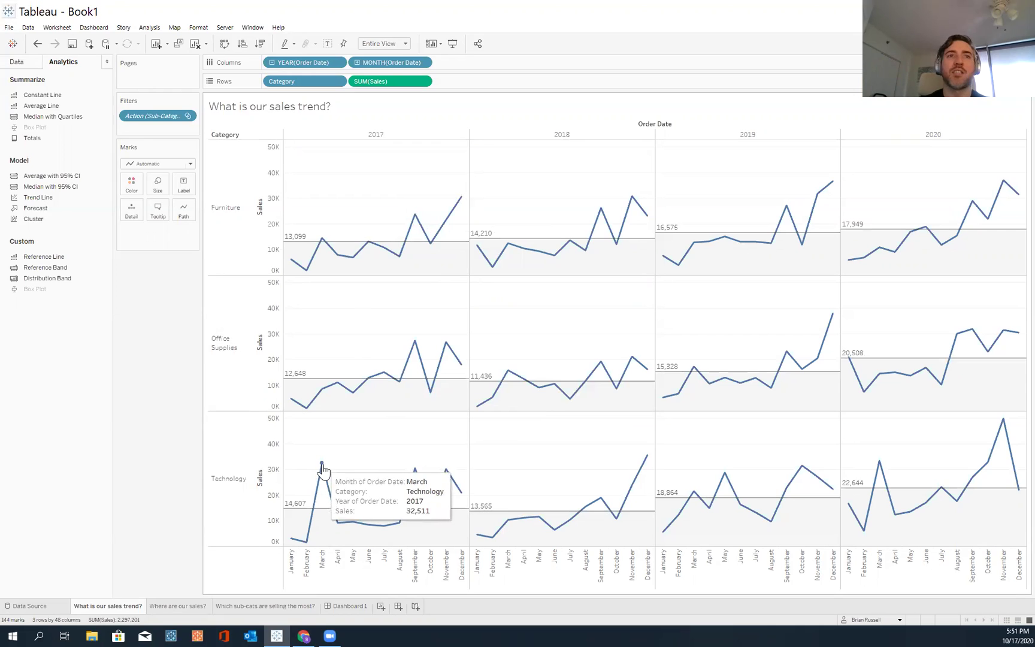
mouse_move(724, 476)
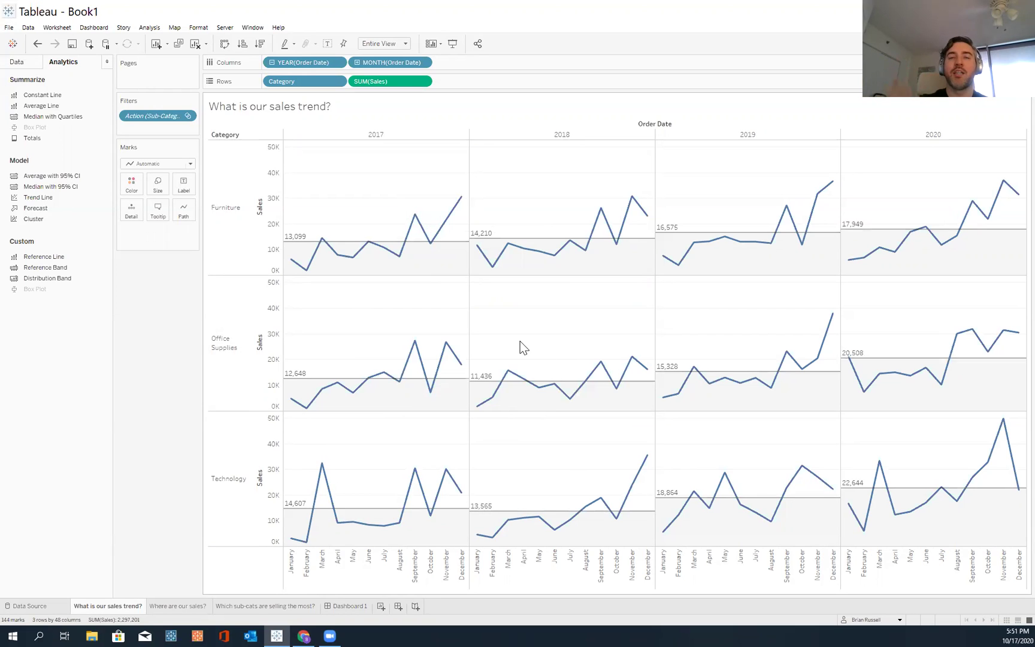
Step: Color the city circles on the "Where are our sales?" map by Profit and check a city's details
left_click(184, 607)
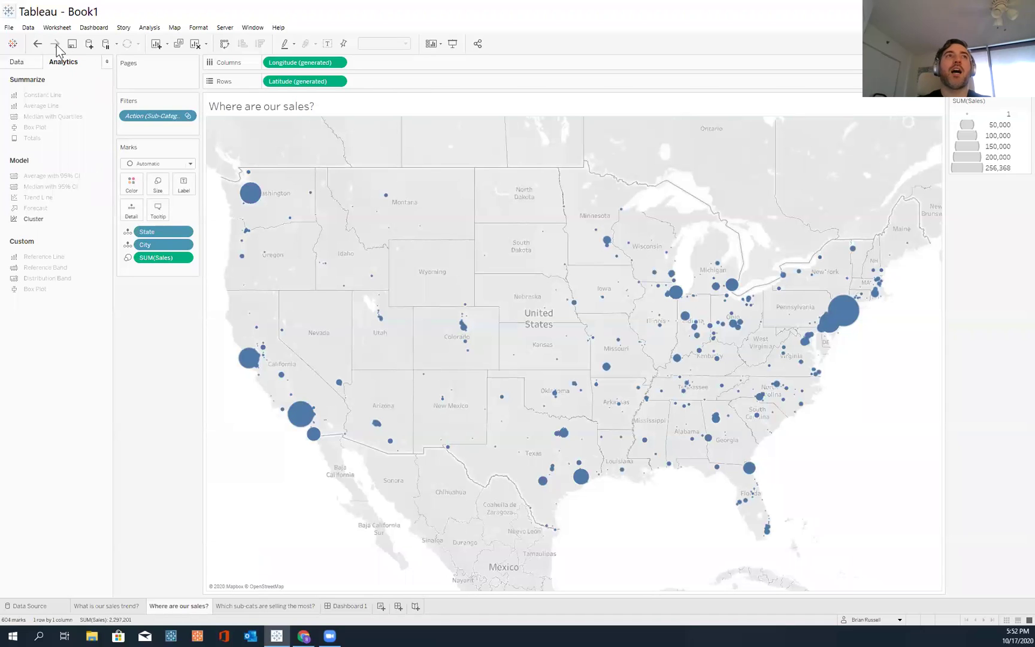
left_click(16, 62)
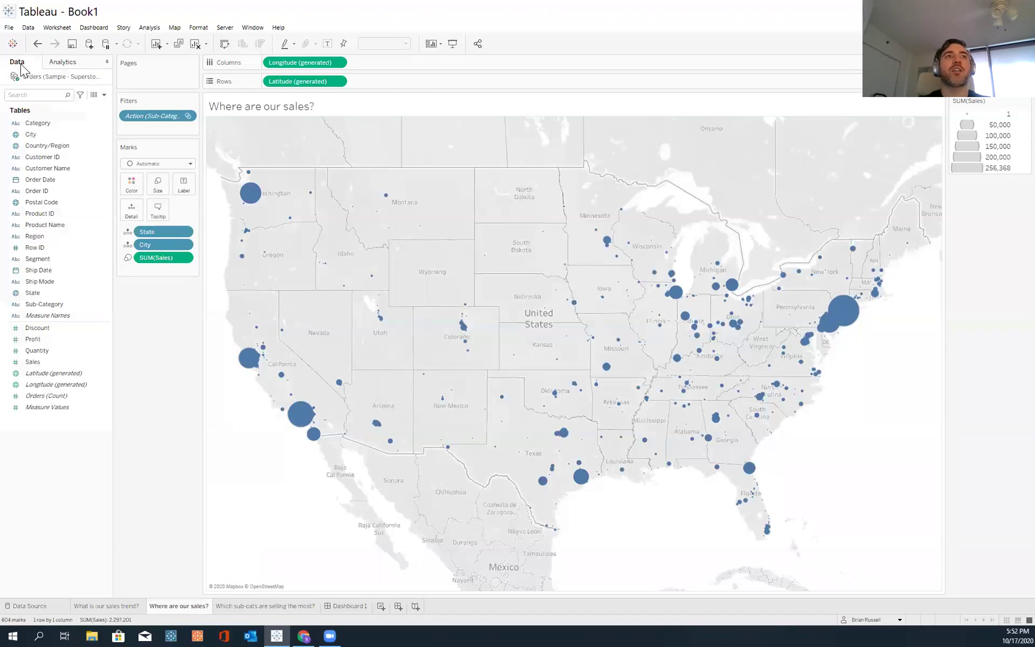
mouse_move(307, 401)
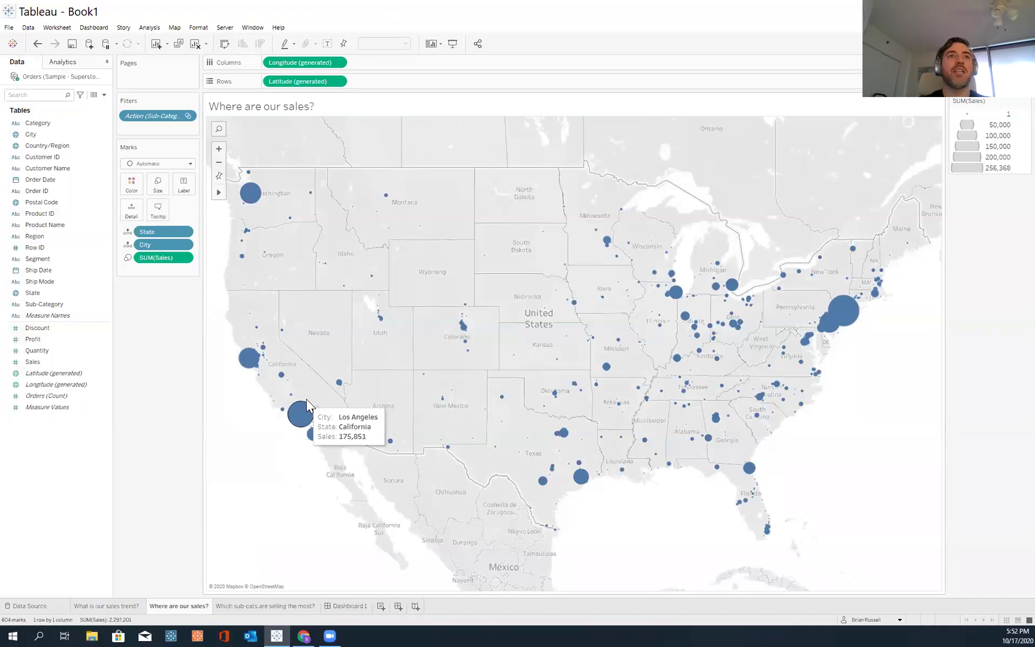
left_click(36, 362)
left_click(57, 338)
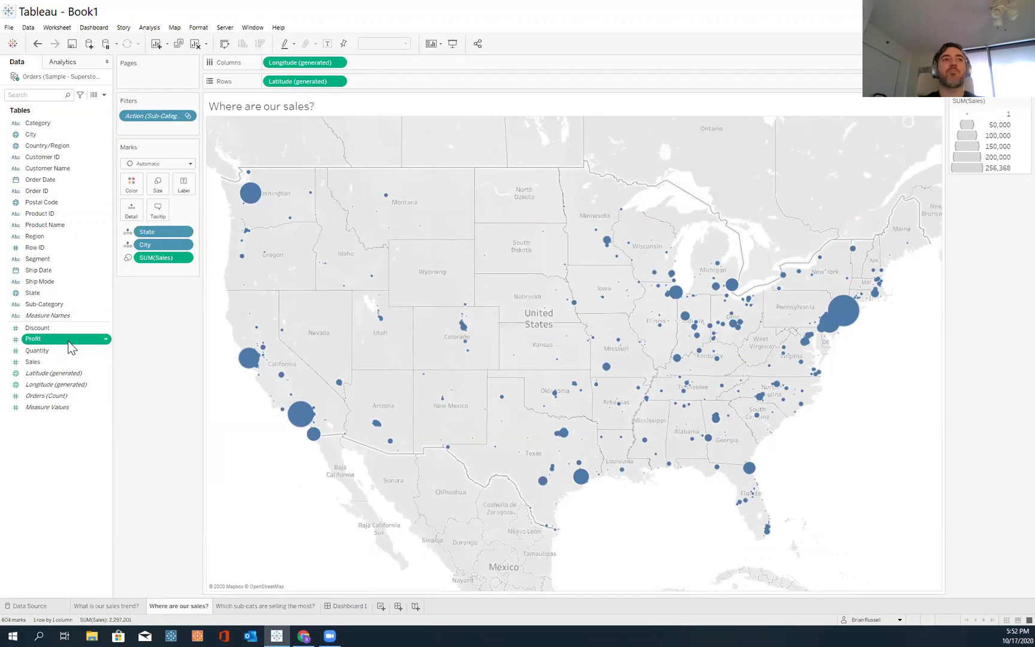
left_click_drag(71, 347, 131, 189)
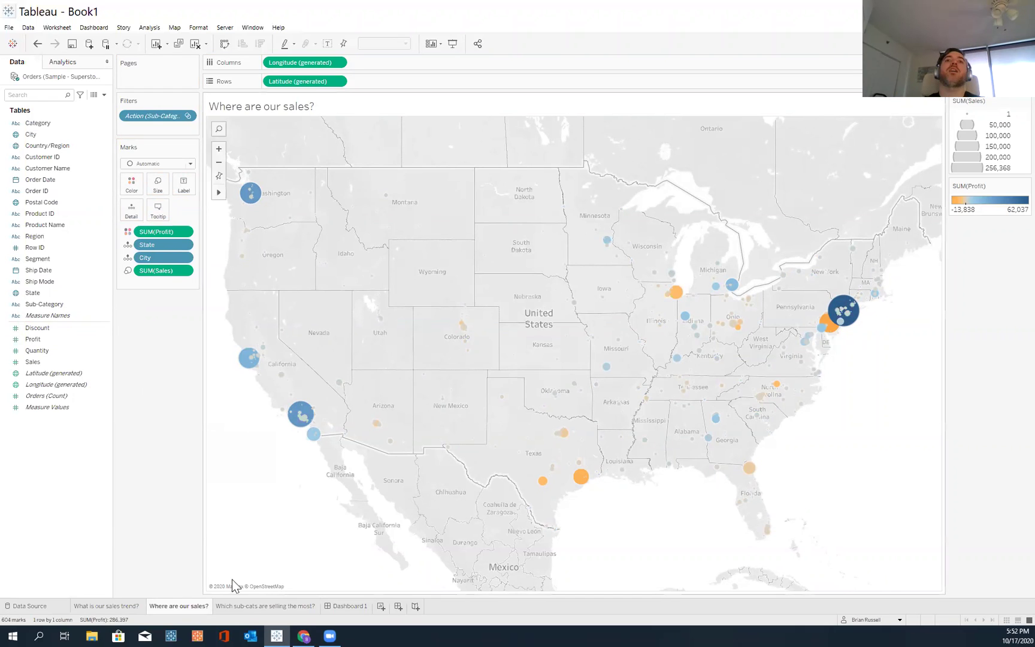
mouse_move(572, 487)
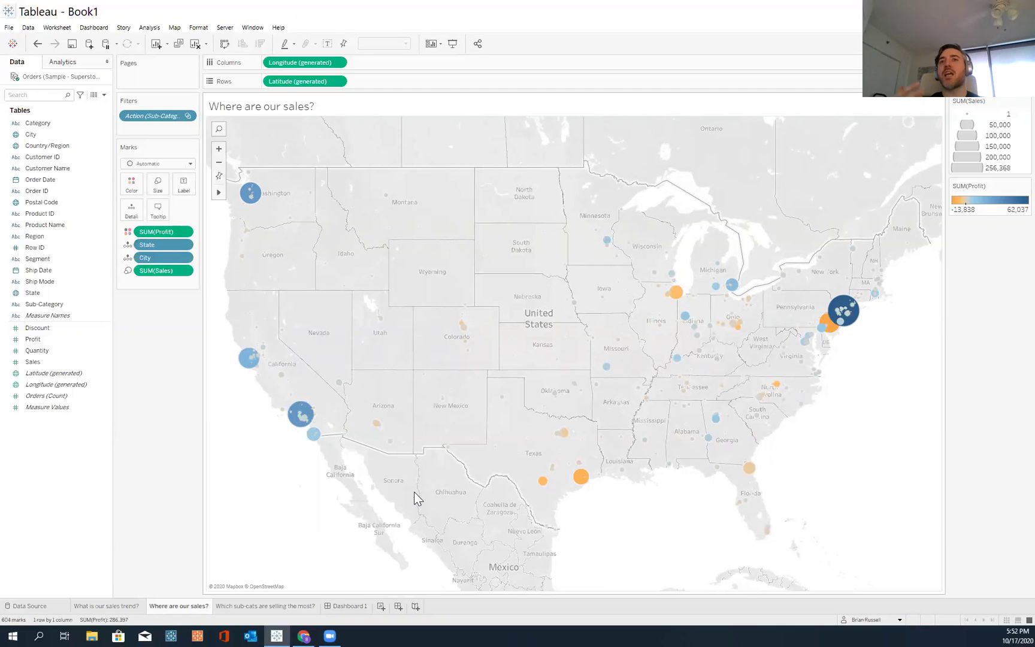
mouse_move(309, 388)
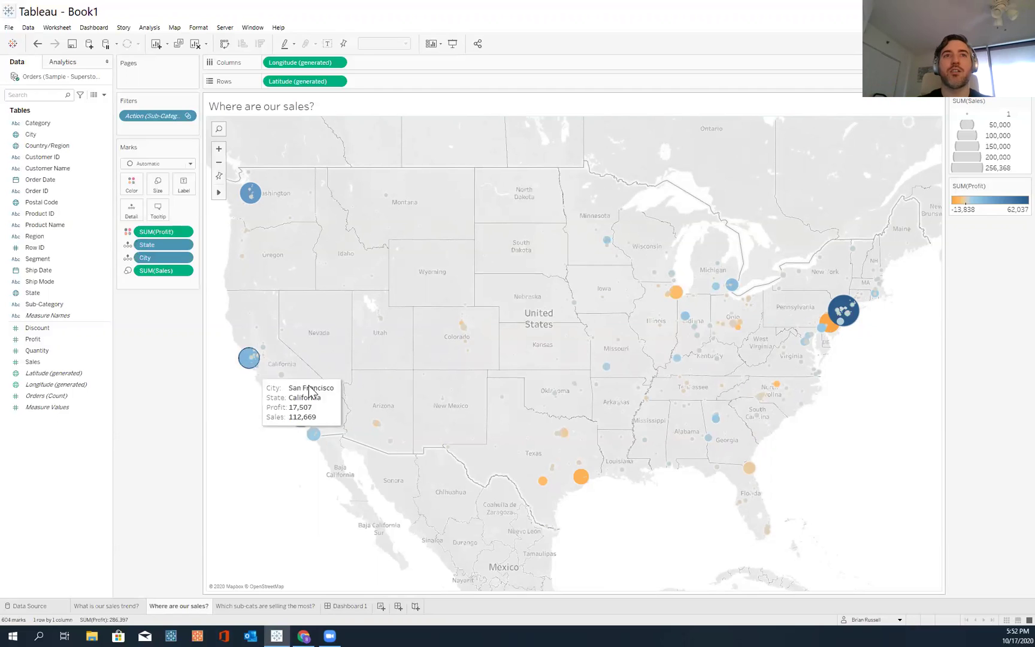
right_click(262, 610)
left_click(174, 520)
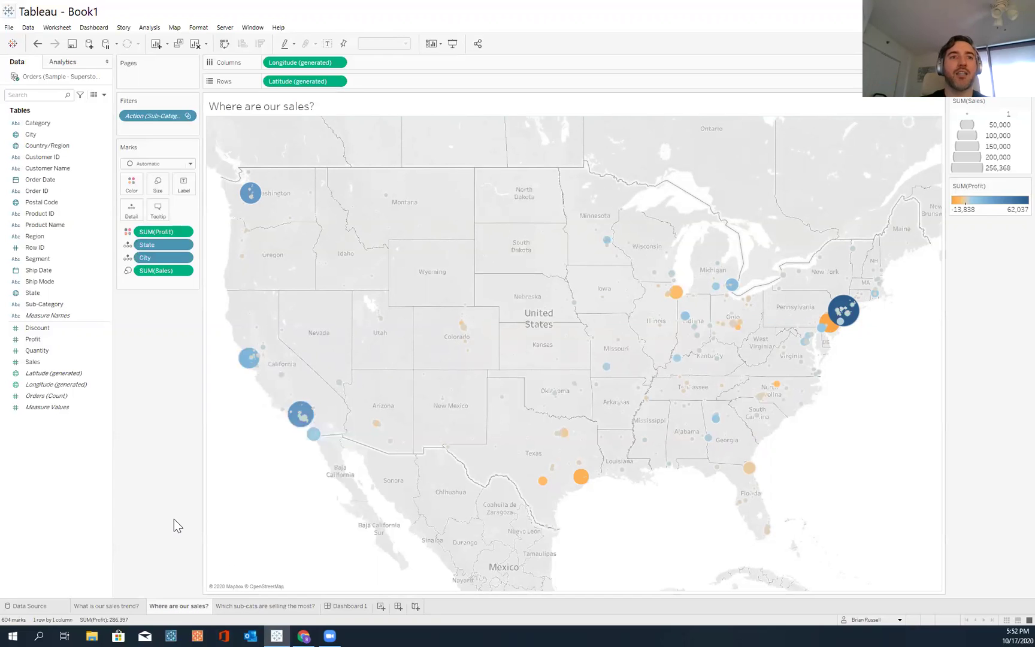
Step: Add Profit bars beside Sales on the "Which sub-cats are selling the most?" sheet and color both charts' bars by Profit
left_click(272, 606)
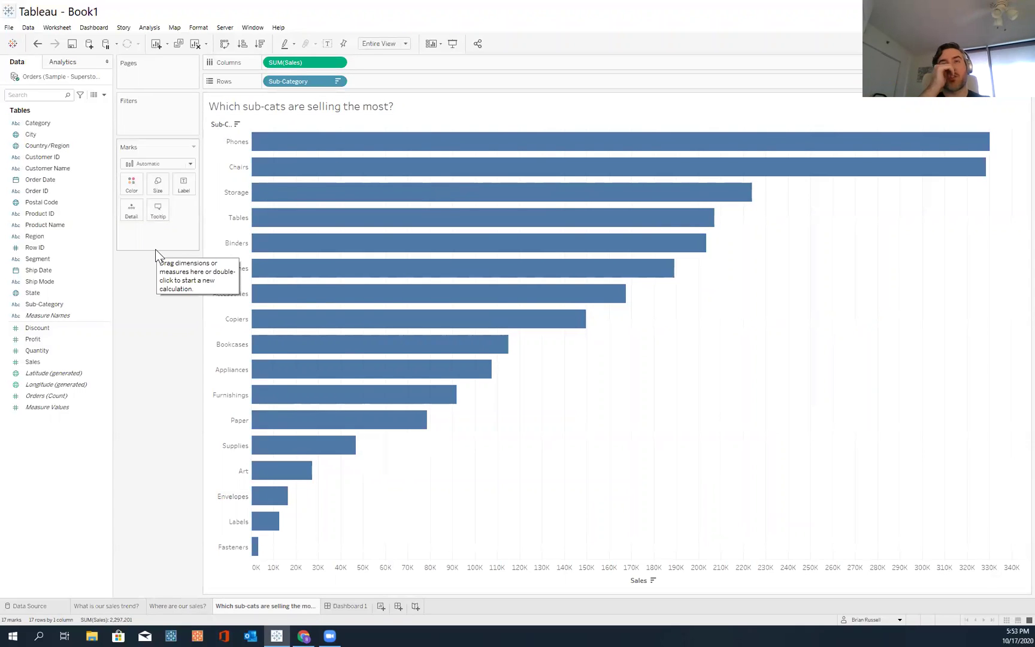
double_click(48, 339)
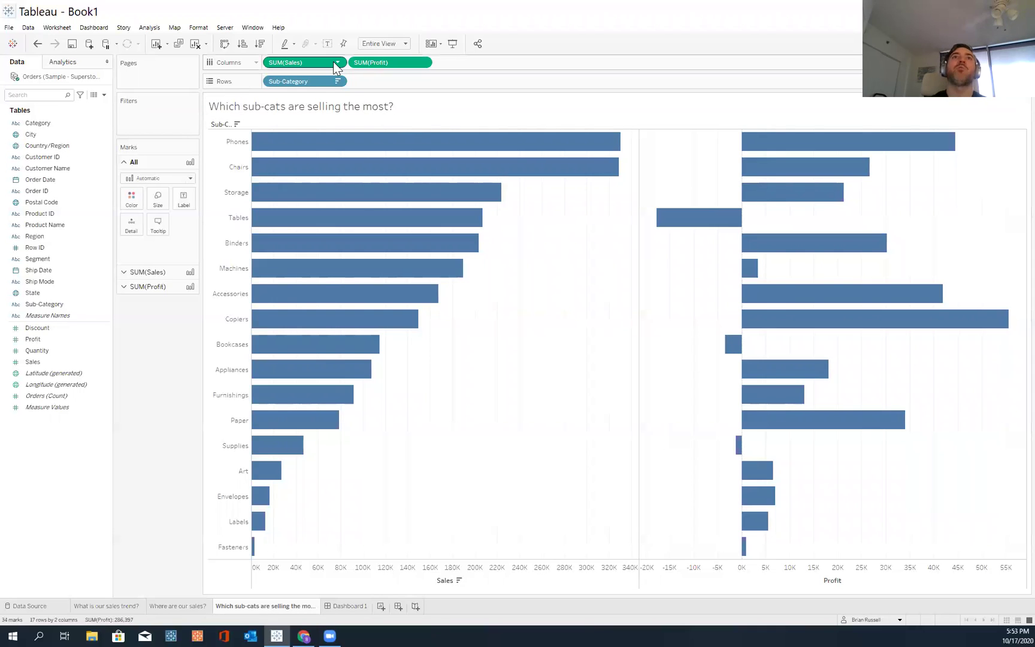
left_click_drag(368, 63, 386, 8)
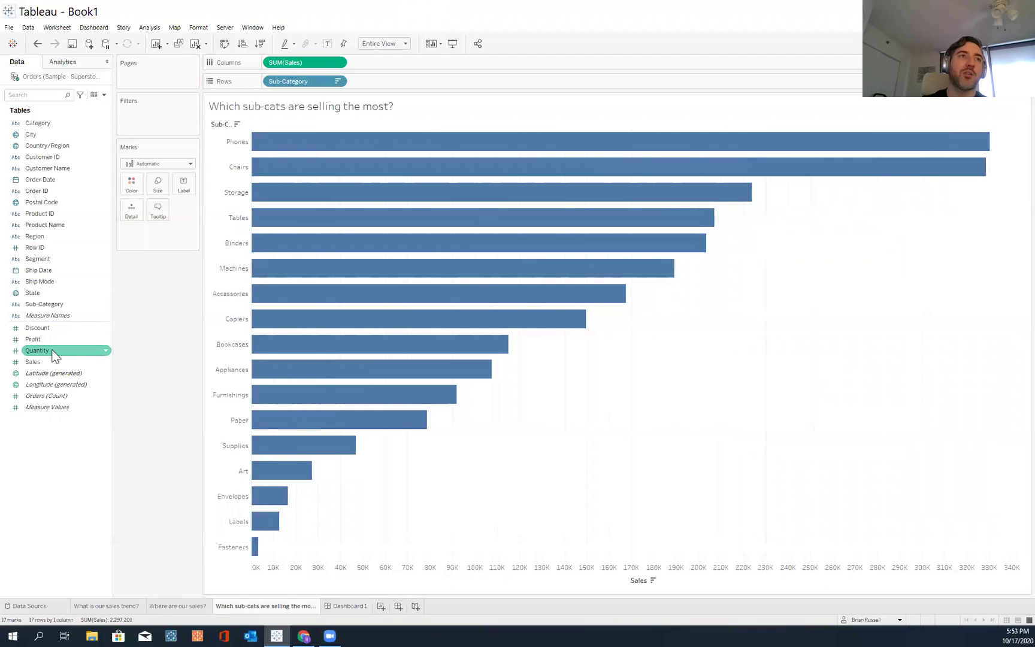
left_click_drag(52, 337, 449, 64)
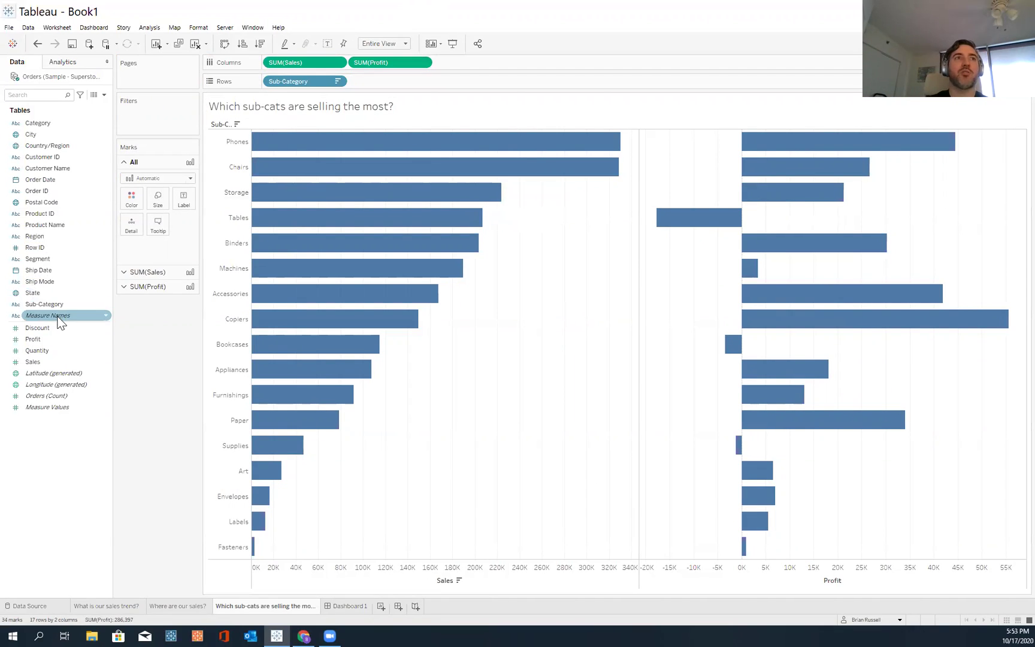
left_click_drag(388, 64, 504, 316)
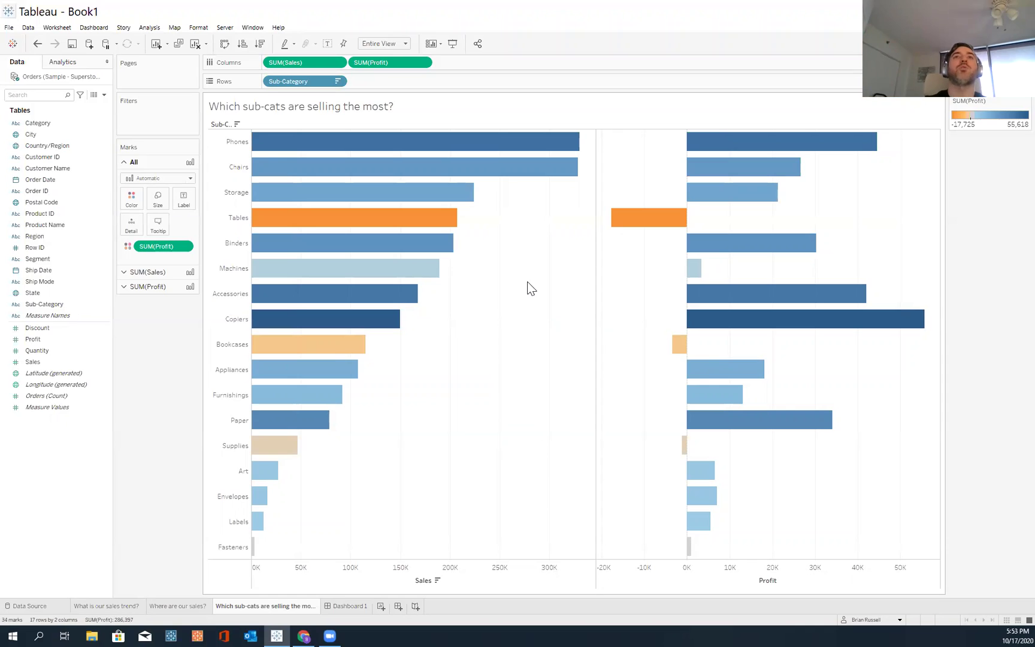
Step: Inspect the Tables sub-category's sales bar and compare it with its profit bar
mouse_move(390, 217)
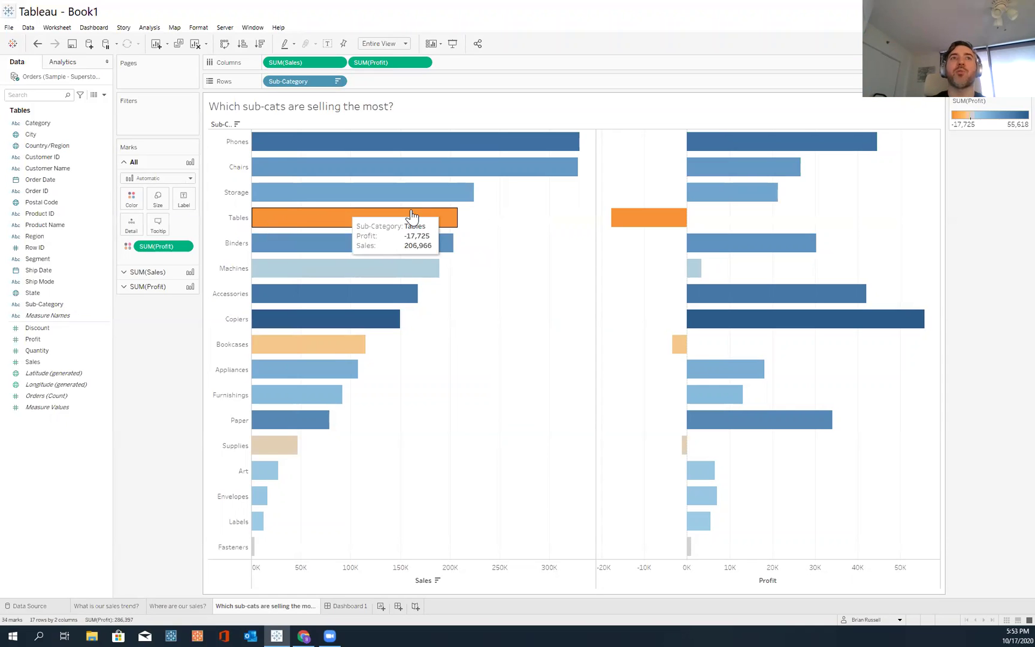
right_click(416, 215)
left_click(627, 258)
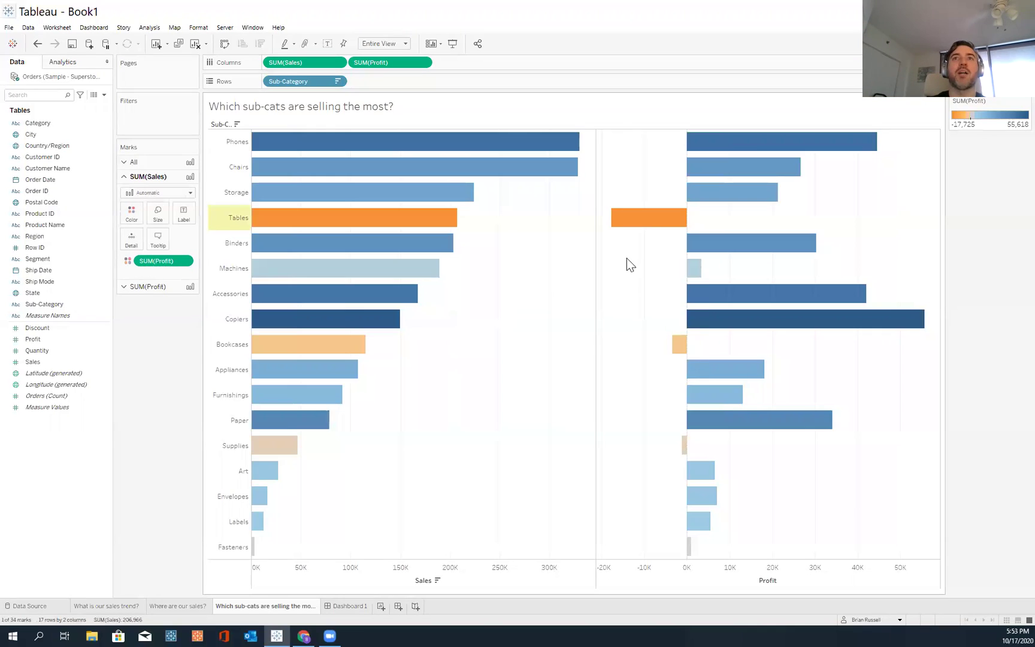
right_click(627, 258)
left_click(588, 243)
right_click(588, 243)
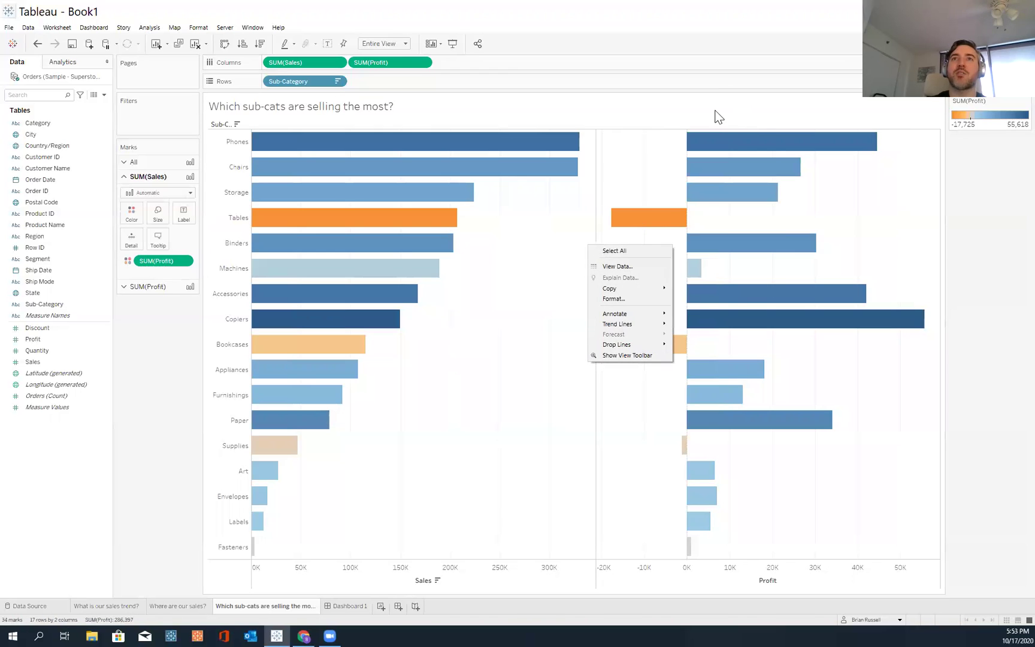
left_click(709, 110)
right_click(709, 110)
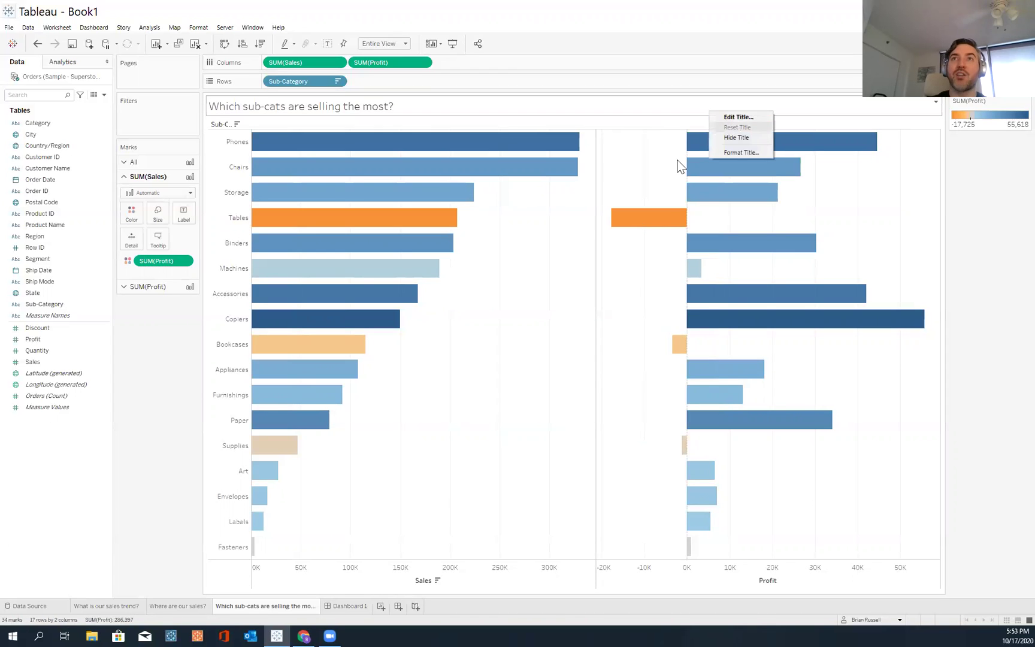
left_click(623, 283)
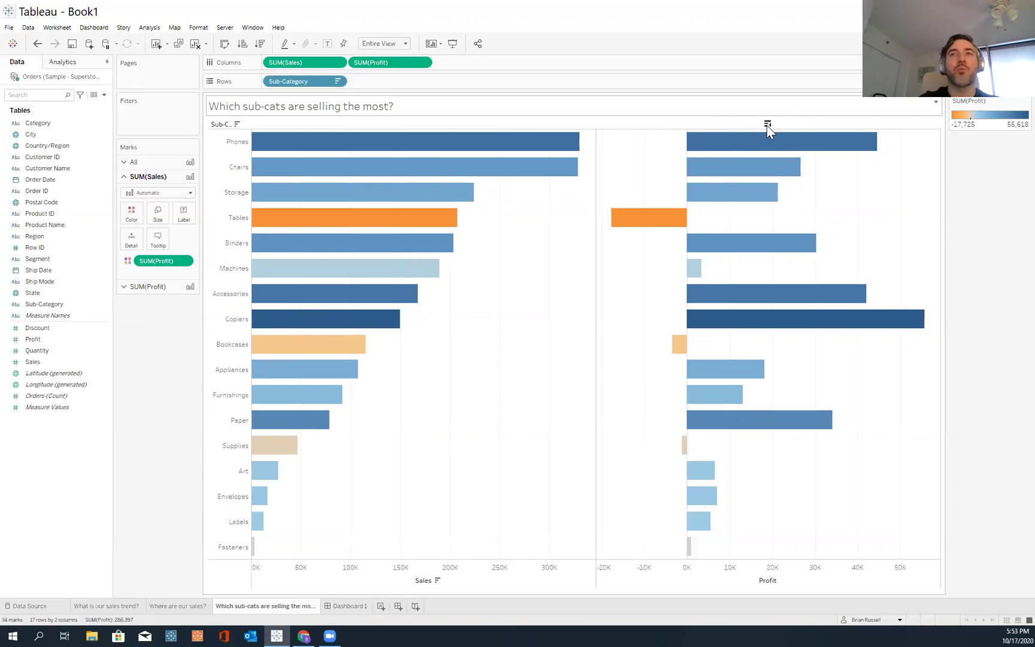
Step: Sort the sub-categories by profit in ascending order
left_click(767, 125)
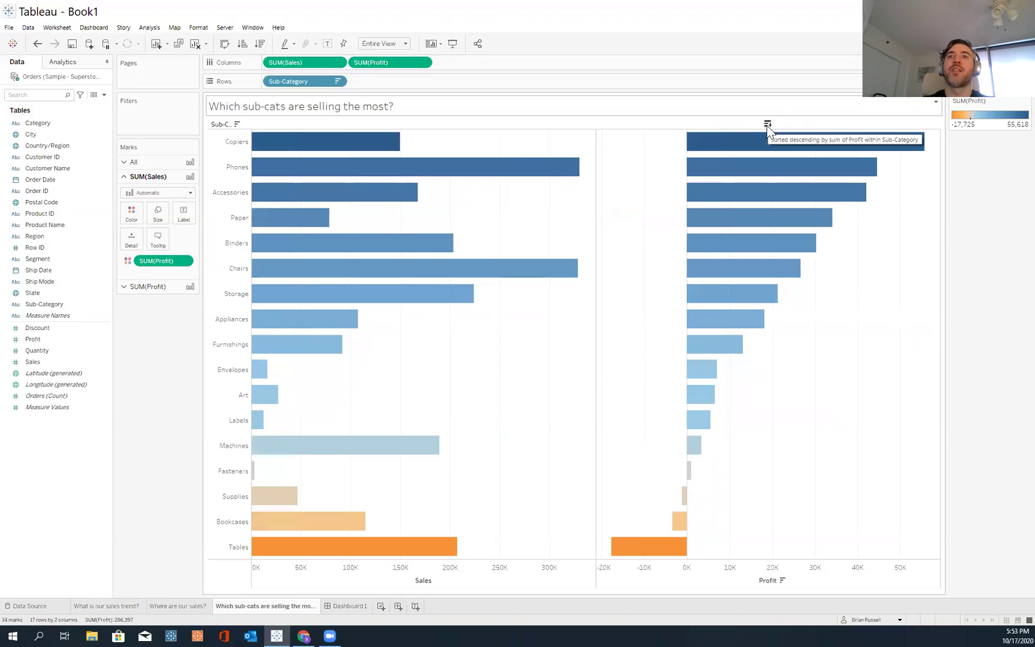
left_click(768, 125)
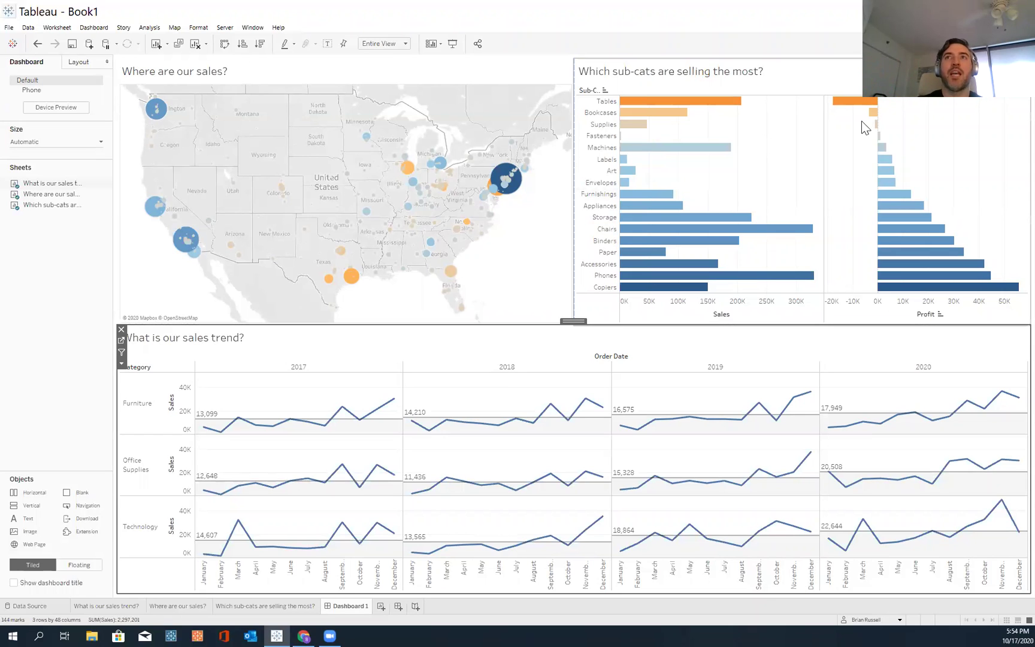
Step: Filter the dashboard by the Tables profit bar, examine its map and sales trend, and clear the filter
mouse_move(879, 118)
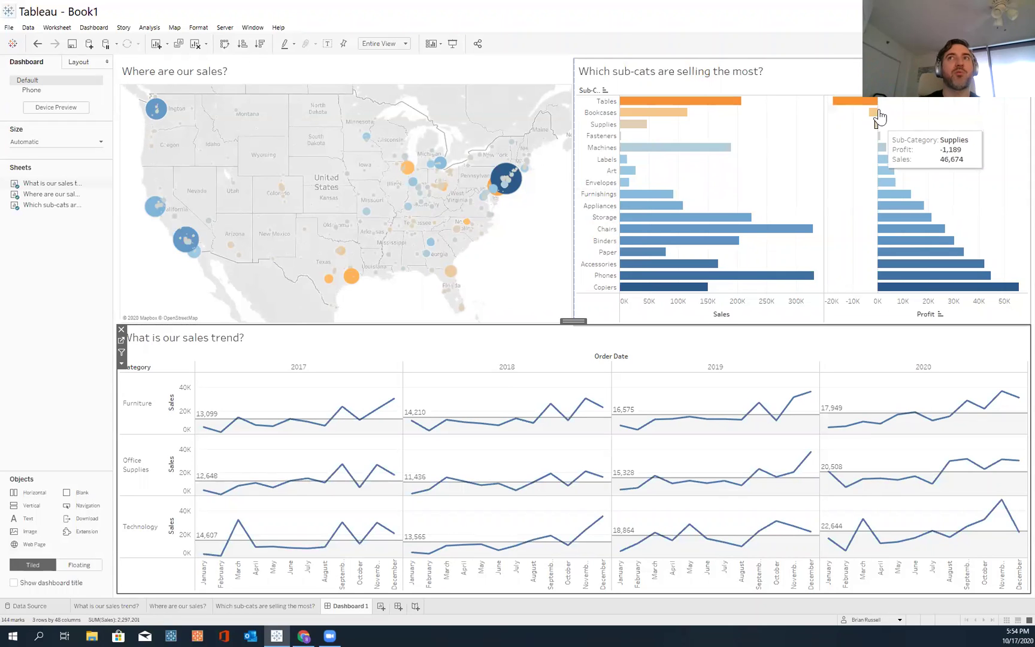
left_click(866, 108)
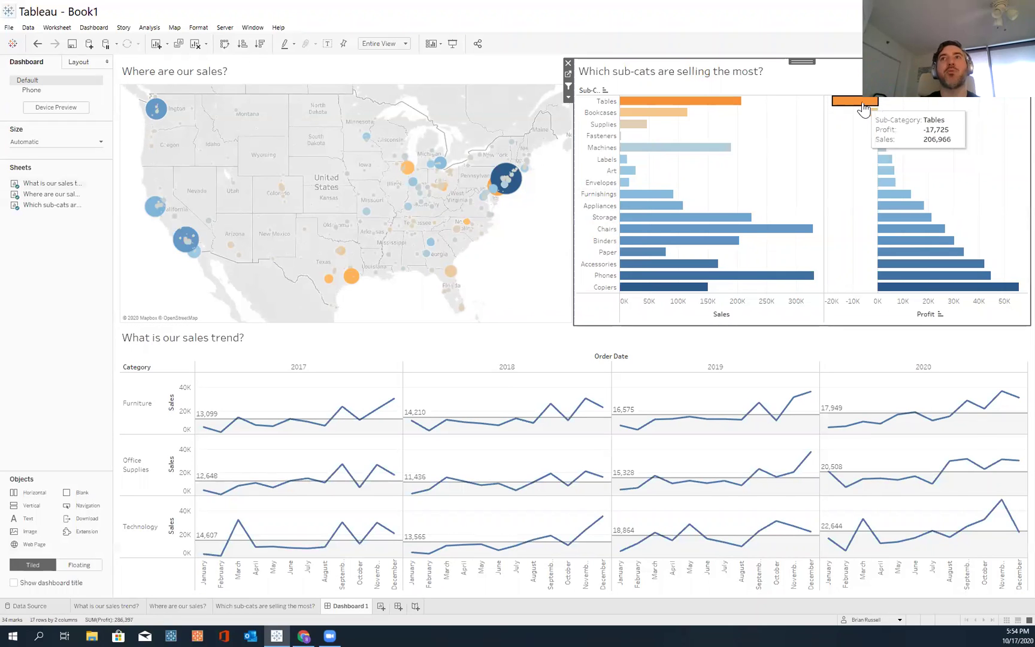
left_click(864, 108)
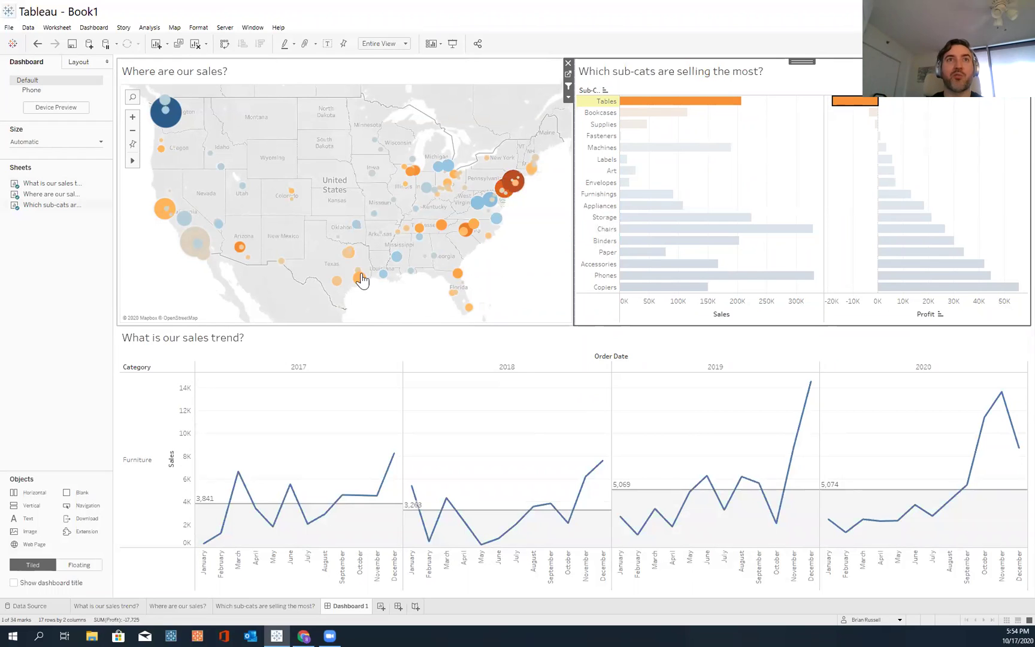
mouse_move(523, 195)
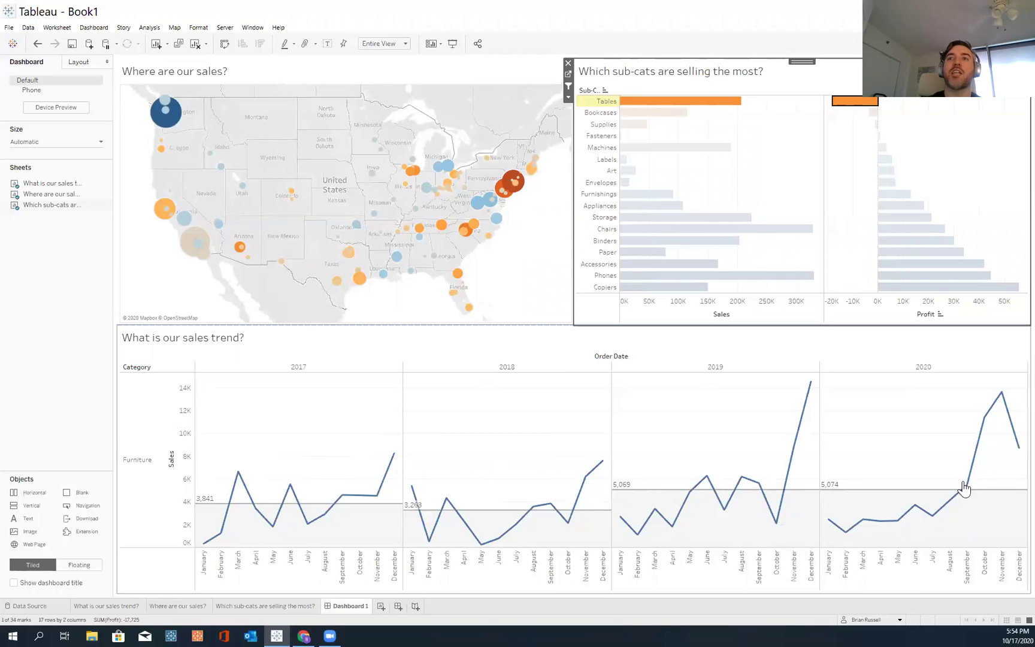
mouse_move(998, 399)
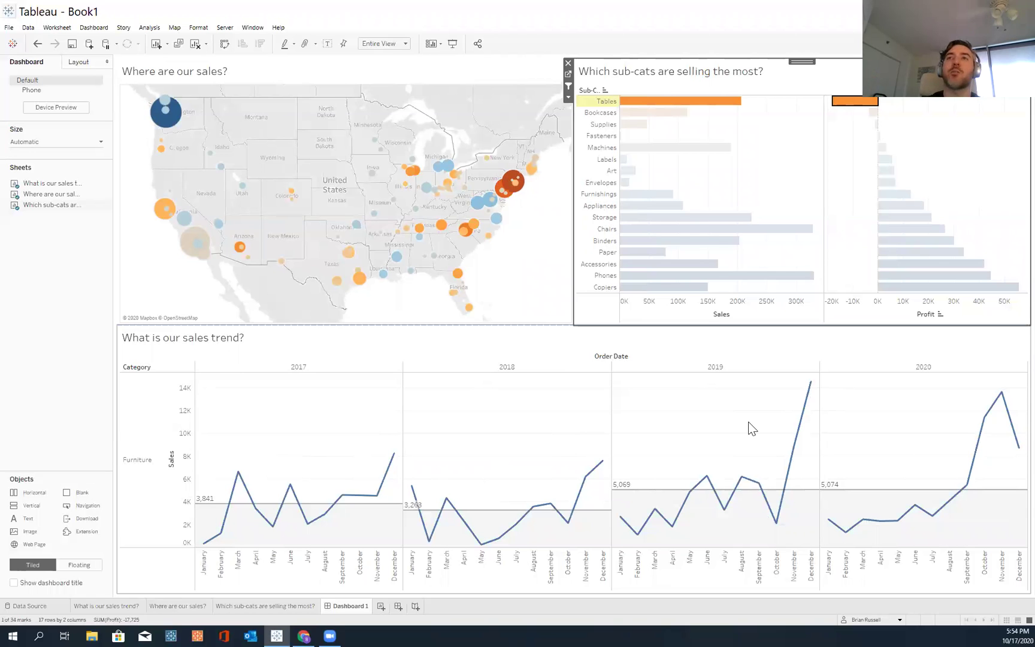
left_click(837, 146)
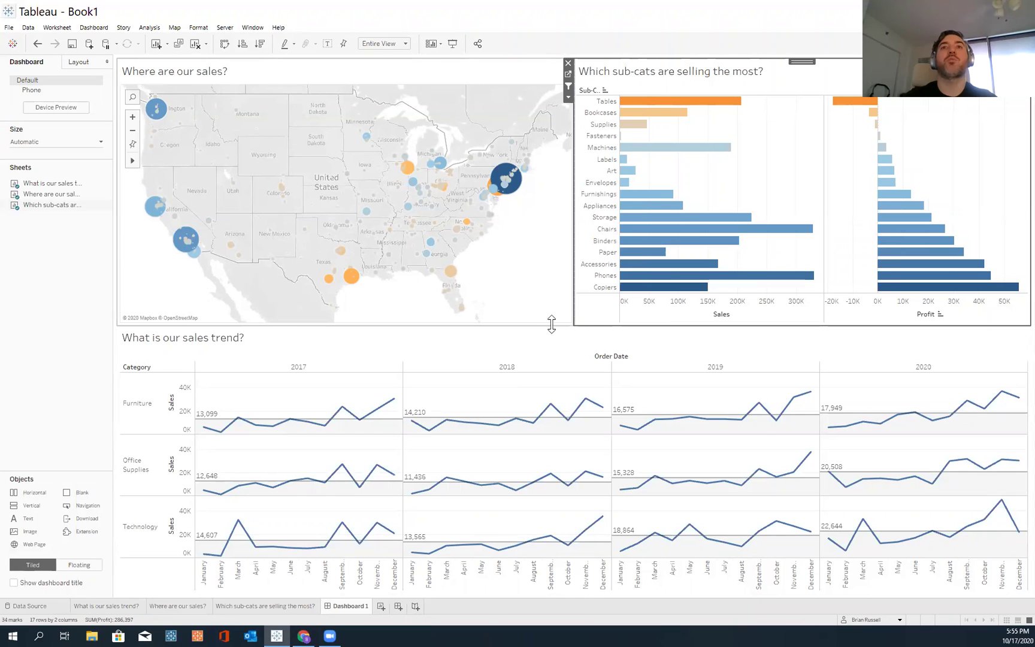
right_click(551, 280)
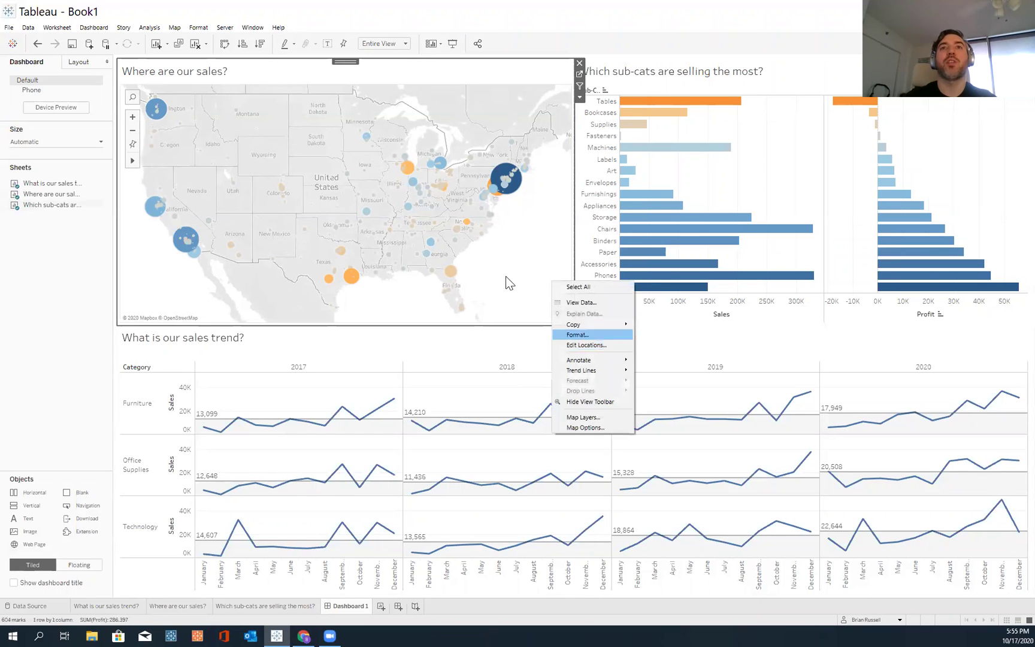
left_click(471, 349)
right_click(470, 349)
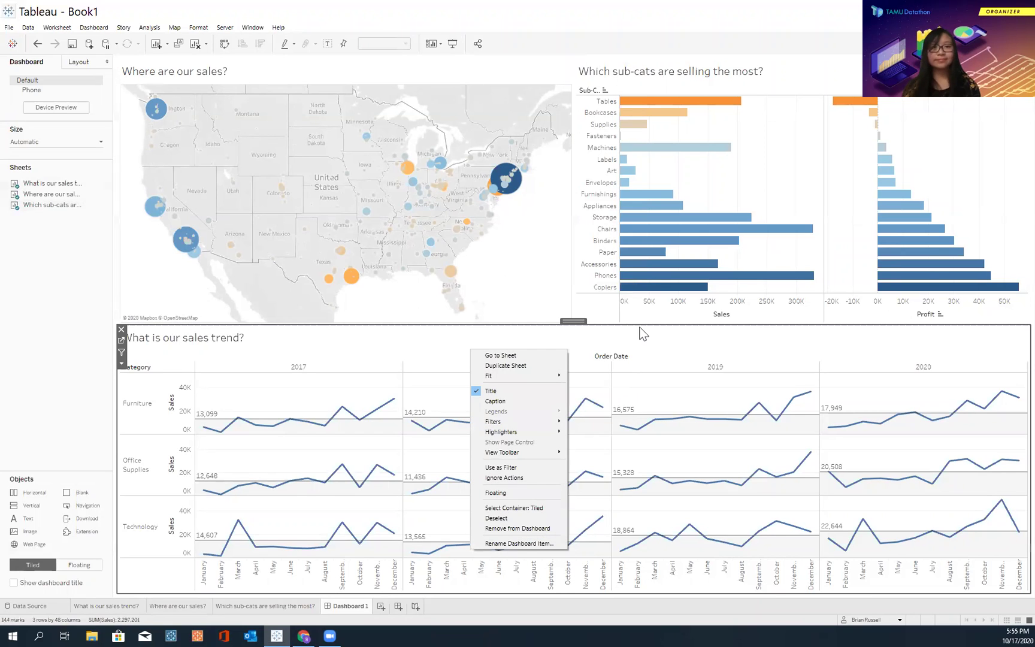
left_click(672, 348)
right_click(672, 348)
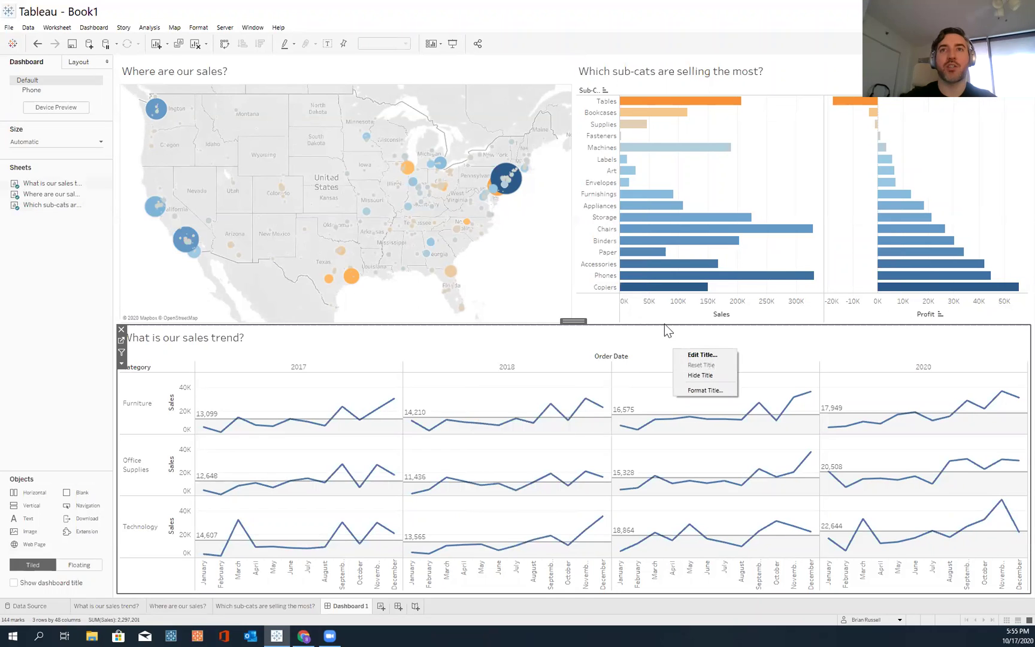
left_click(663, 323)
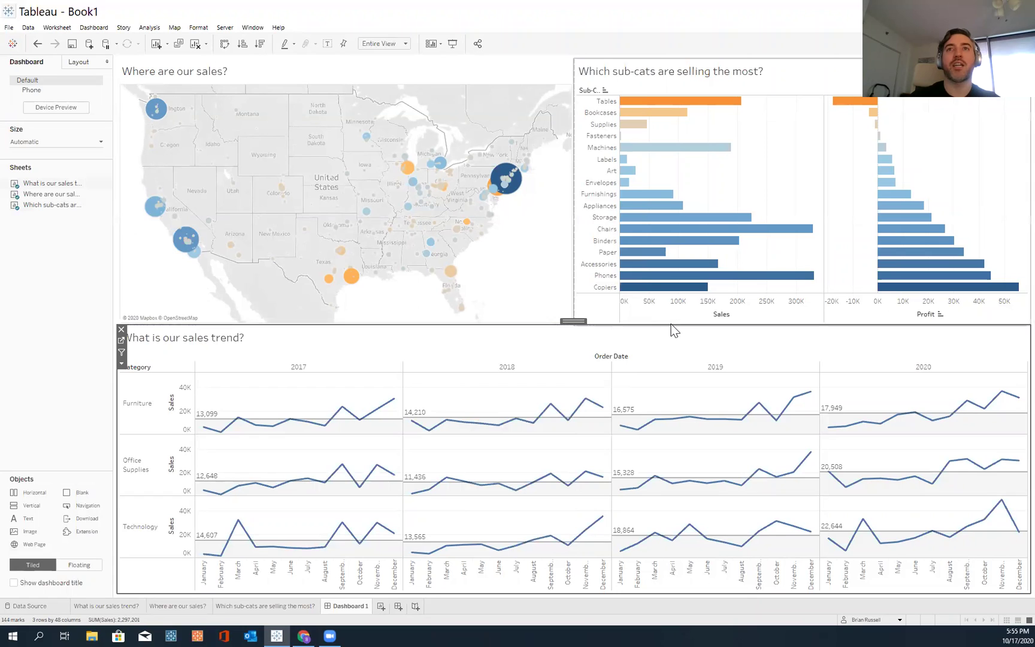
left_click(690, 341)
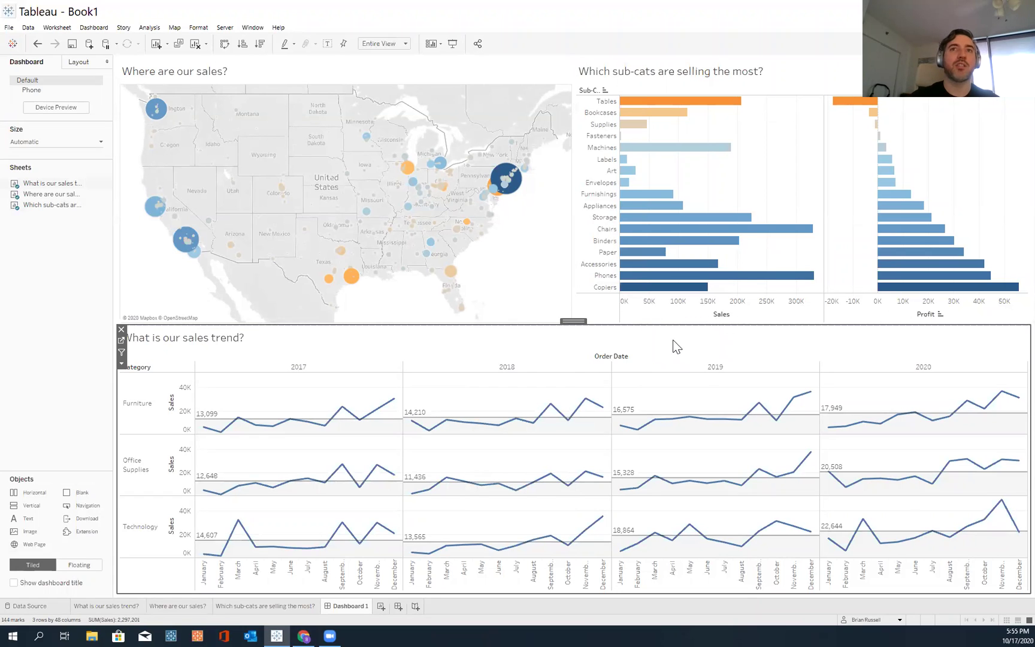
Step: Make the dashboard's map and sub-category row taller, and widen the map relative to the sub-category chart
left_click(673, 325)
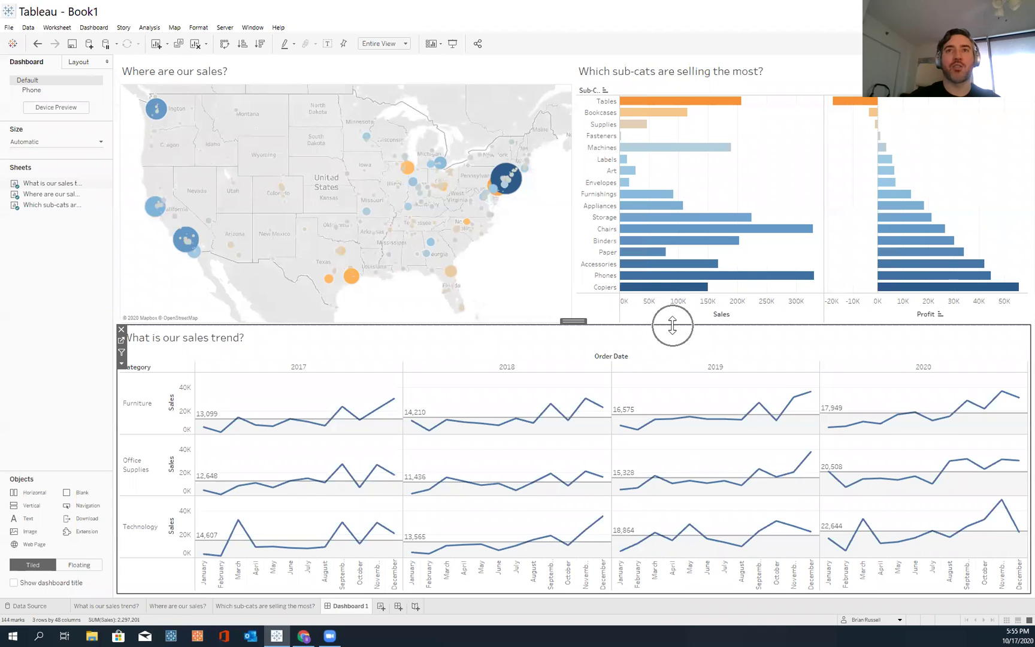
left_click_drag(673, 326, 665, 396)
left_click_drag(567, 347, 610, 346)
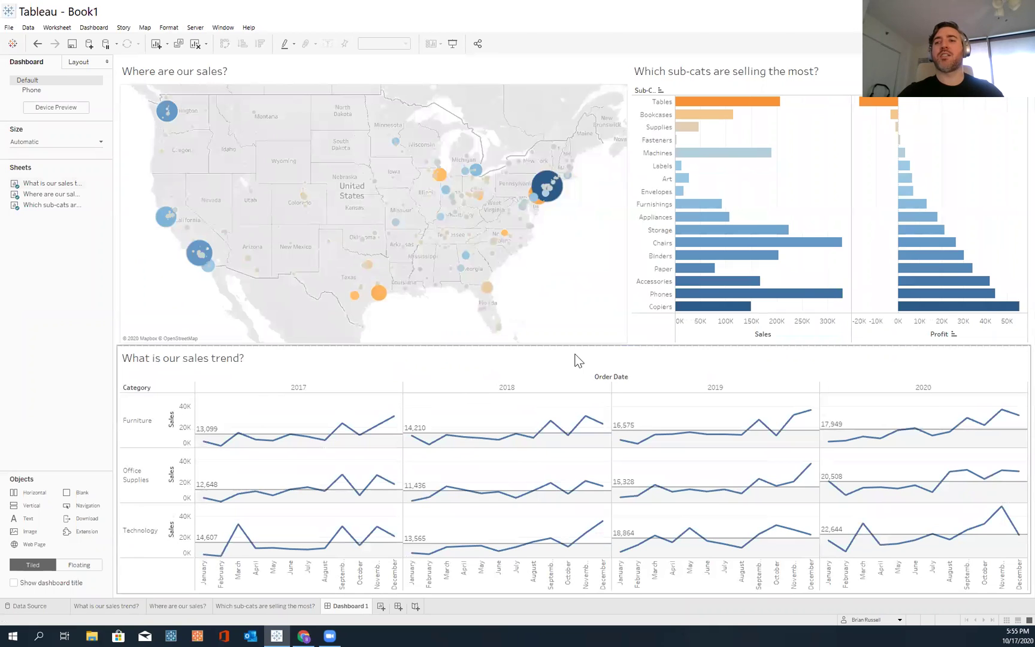
Step: Open the source worksheet of the dashboard's "Where are our sales?" map
left_click(566, 242)
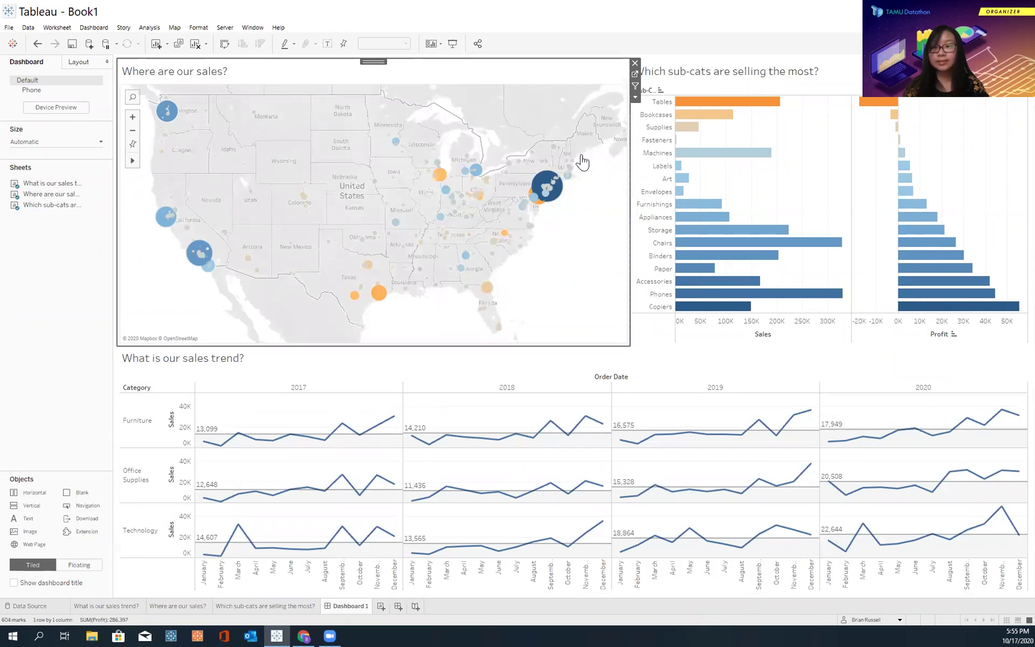
left_click(635, 75)
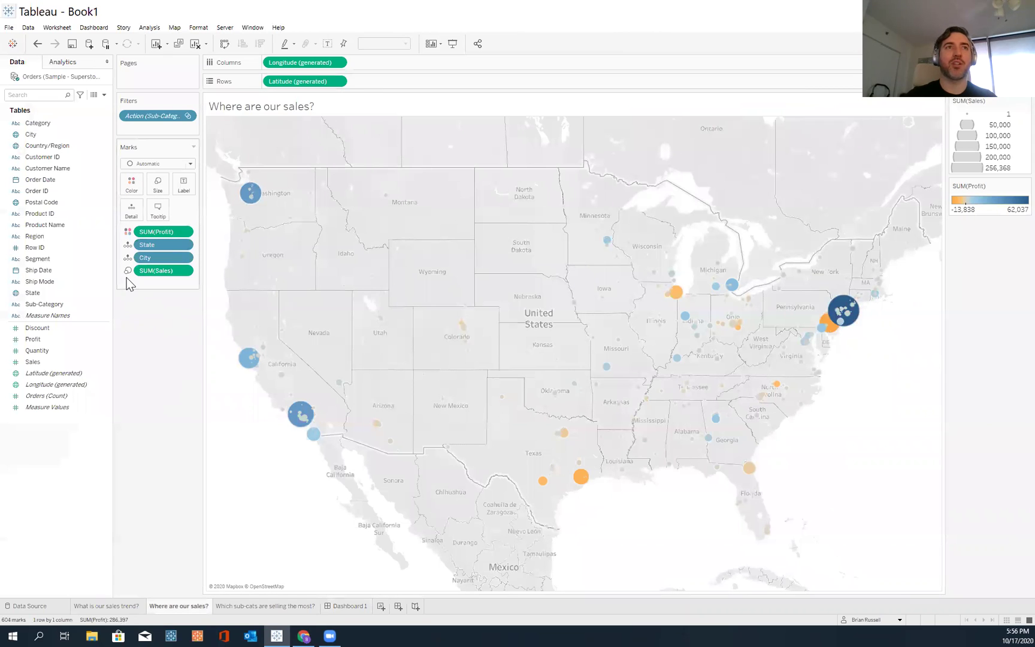
Step: Make the map's circle marks slightly larger and return to Dashboard 1
left_click(159, 185)
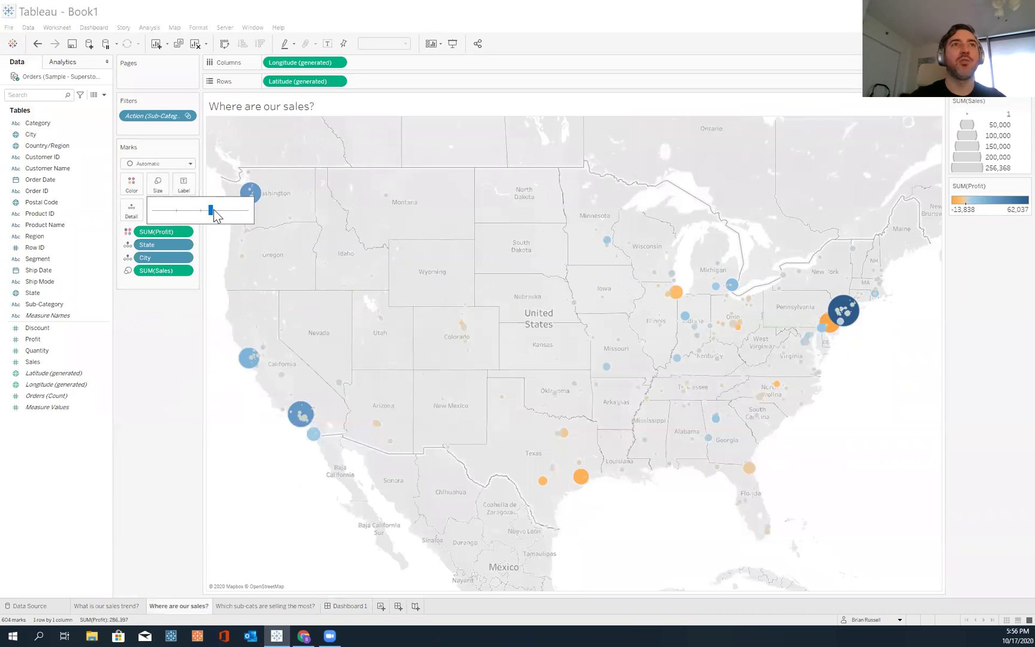
mouse_move(216, 216)
left_mouse_down()
mouse_move(243, 222)
mouse_move(130, 217)
mouse_move(259, 203)
mouse_move(220, 211)
left_mouse_up()
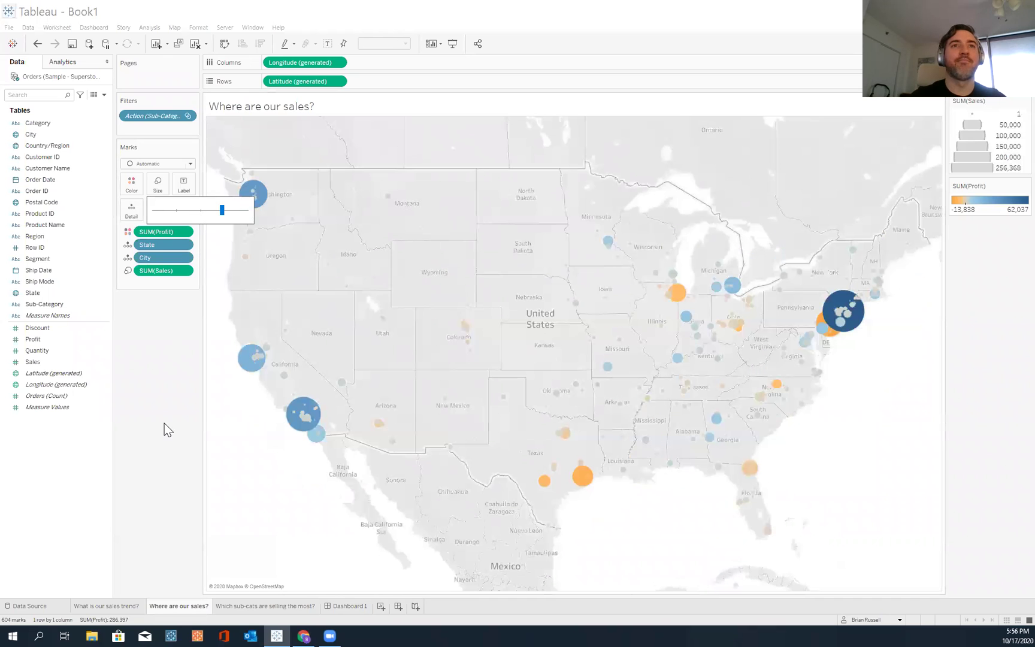
left_click(157, 426)
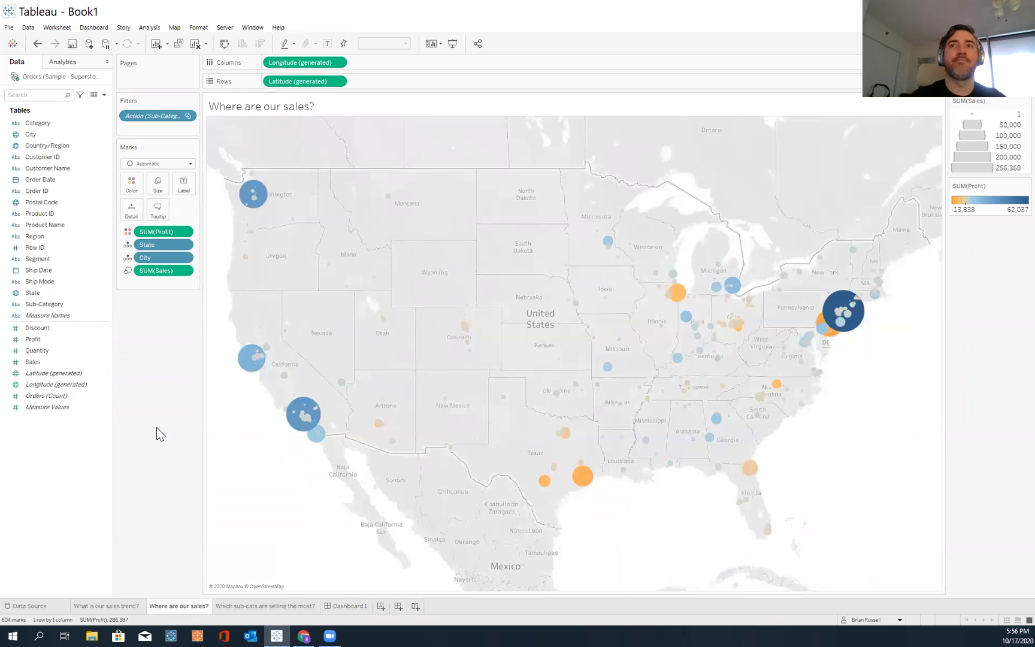
left_click(339, 606)
left_click(577, 271)
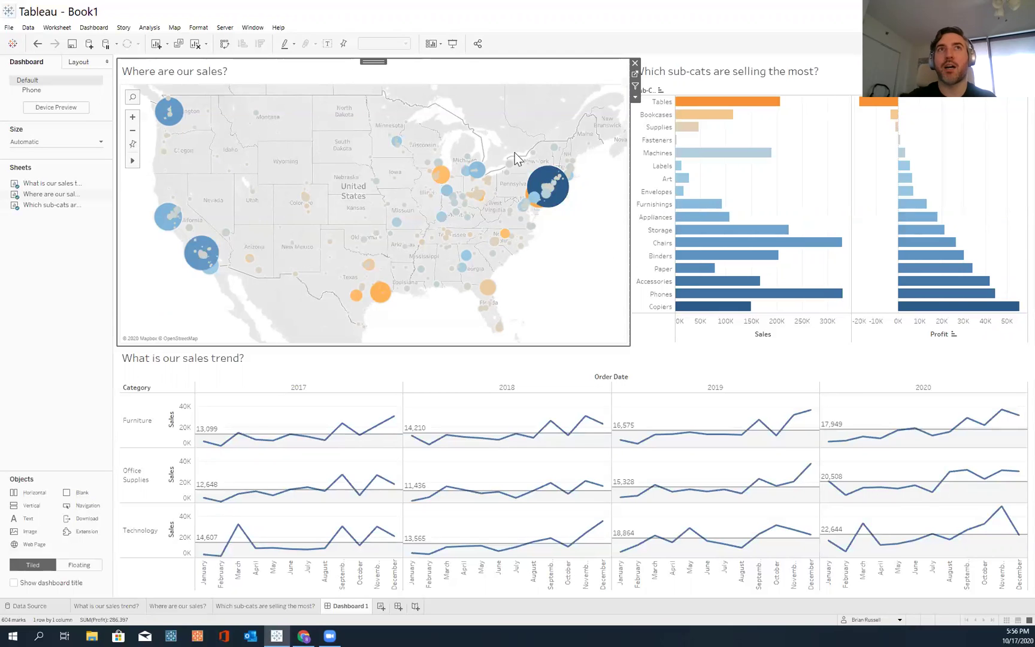
left_click(253, 28)
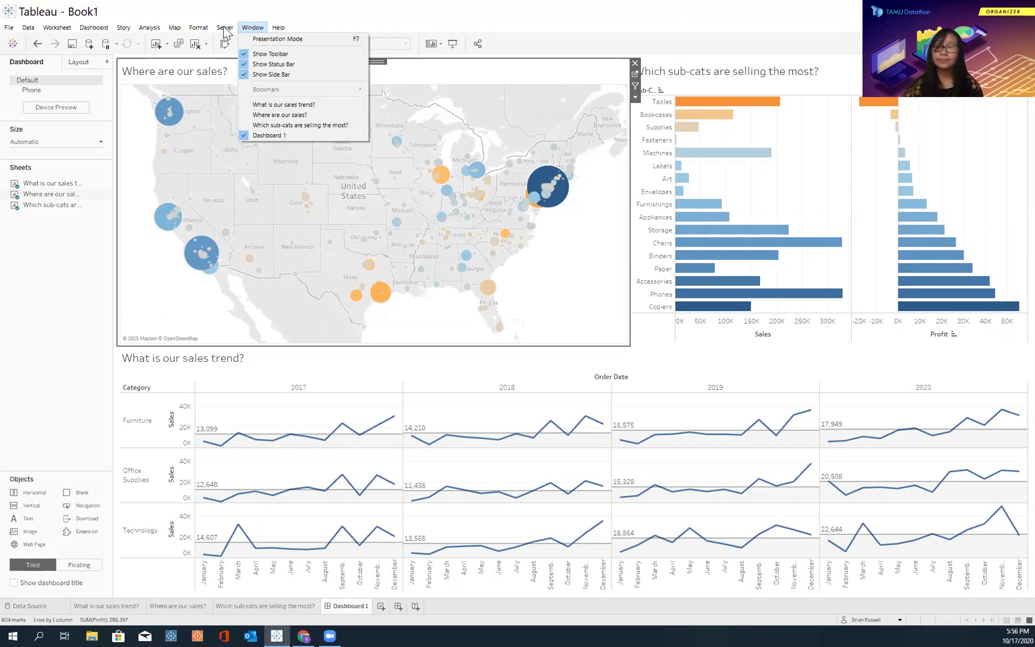
left_click(223, 31)
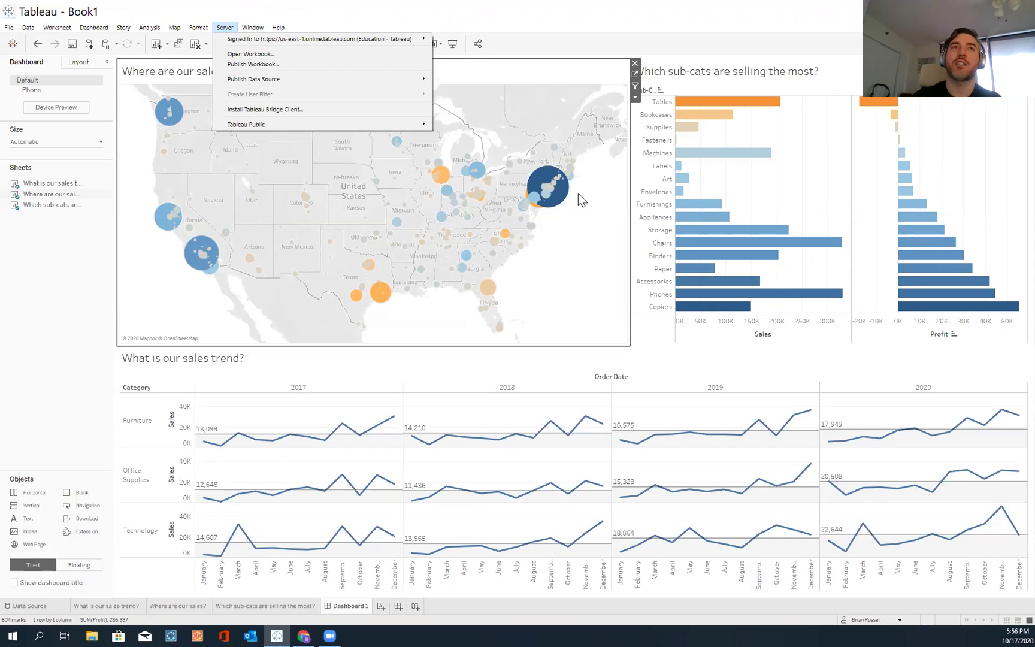
left_click(601, 287)
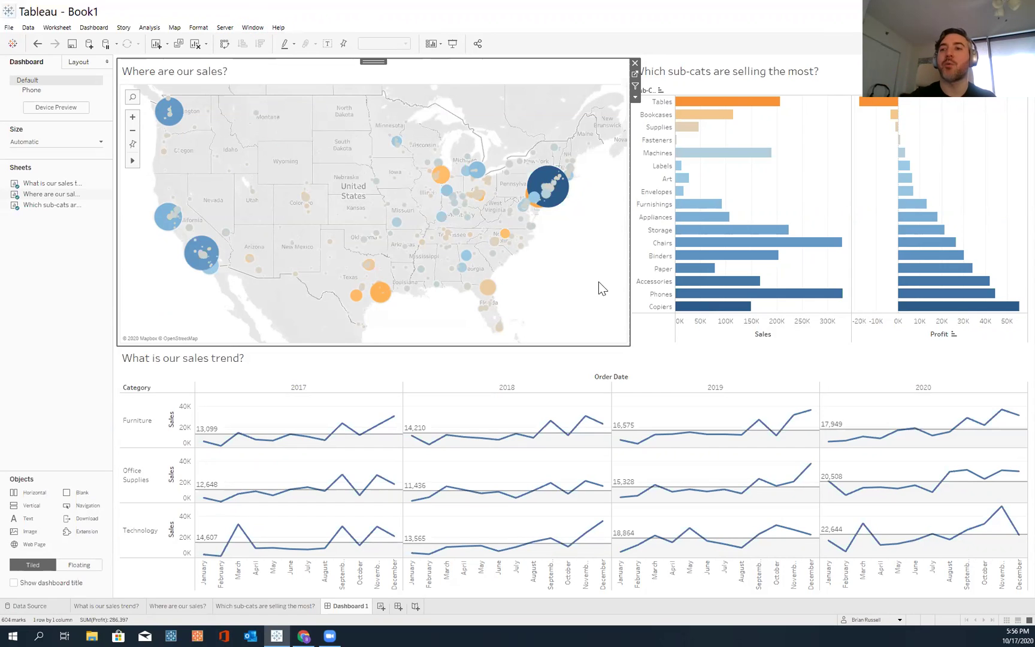